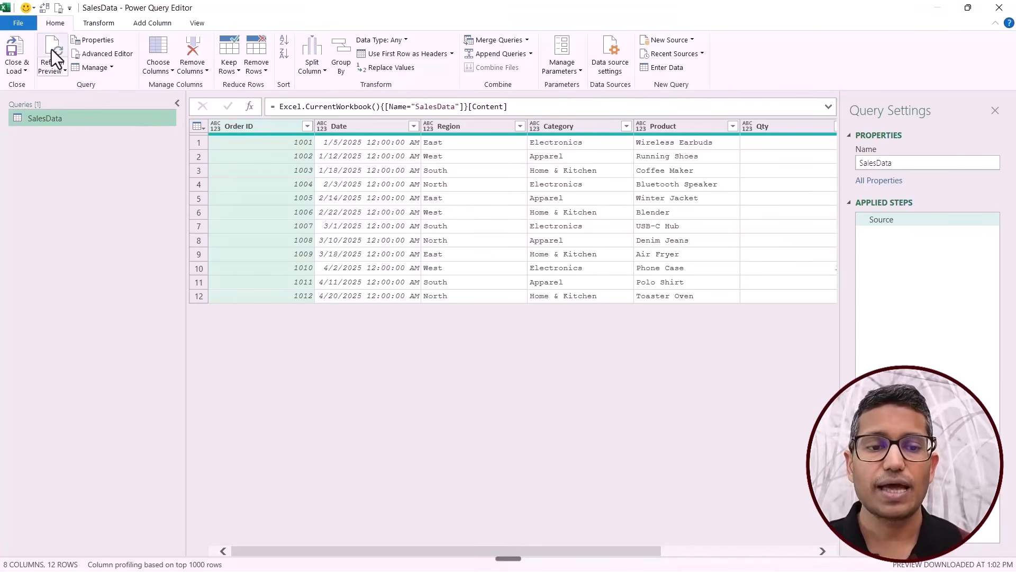
Close the Power Query Editor and add the Blank Query command to Excel's Quick Access Toolbar.
left_click(27, 49)
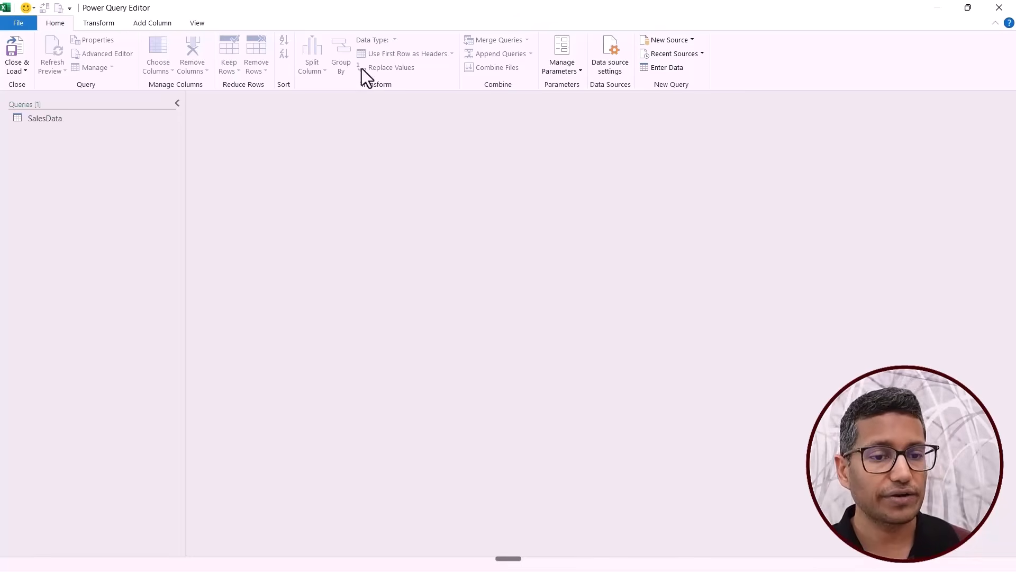
left_click(999, 8)
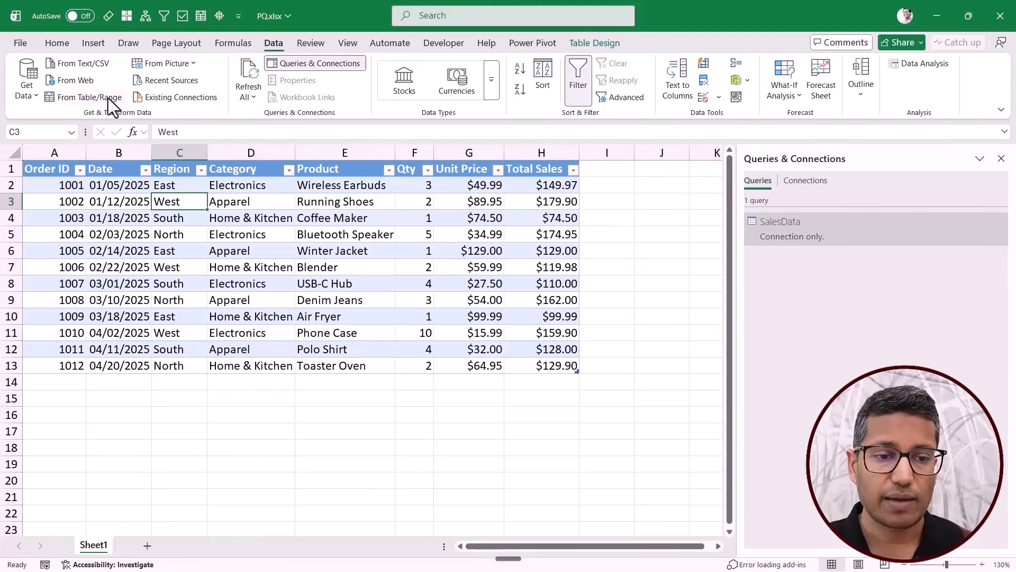
left_click(29, 97)
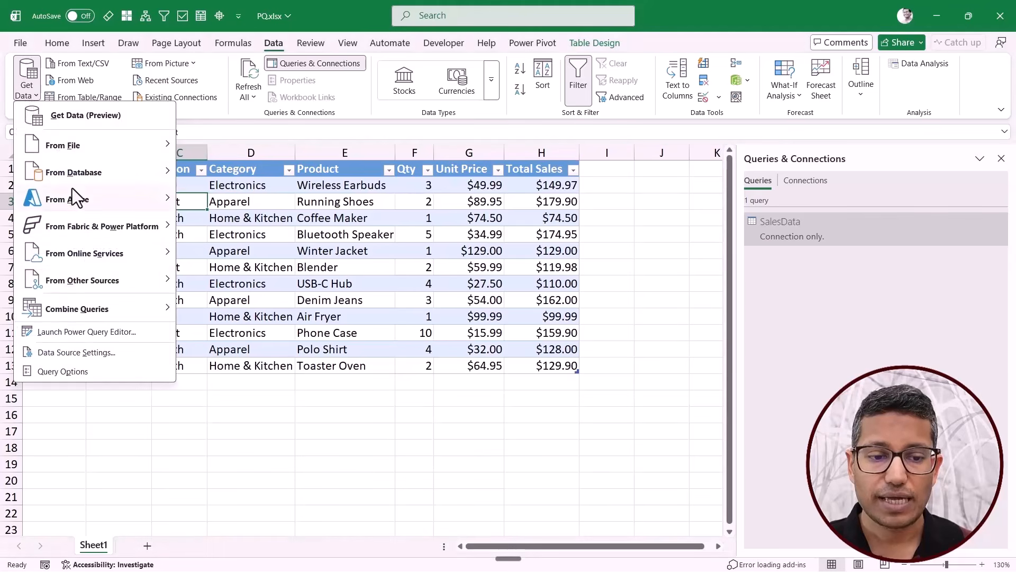
mouse_move(84, 281)
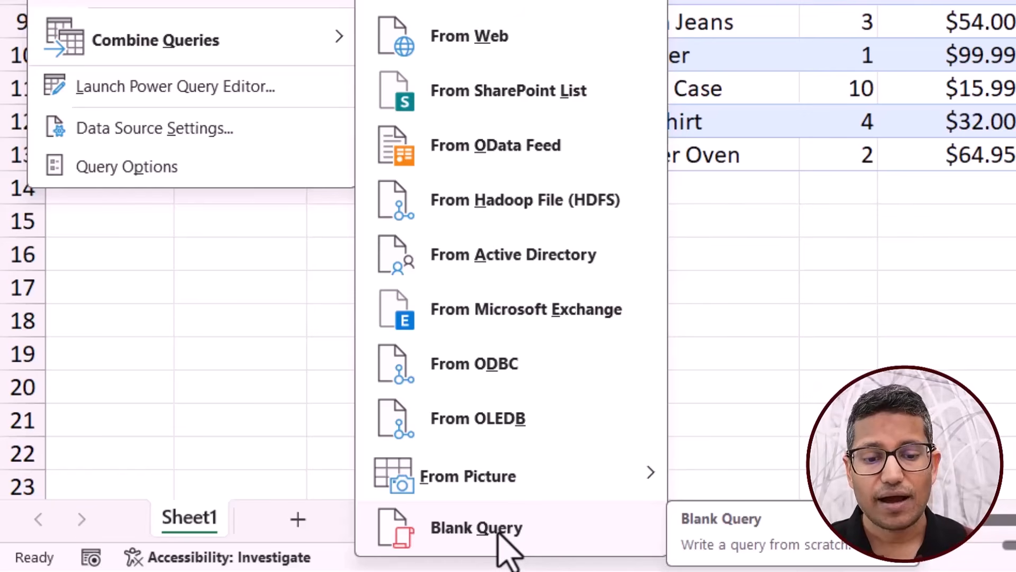
right_click(498, 531)
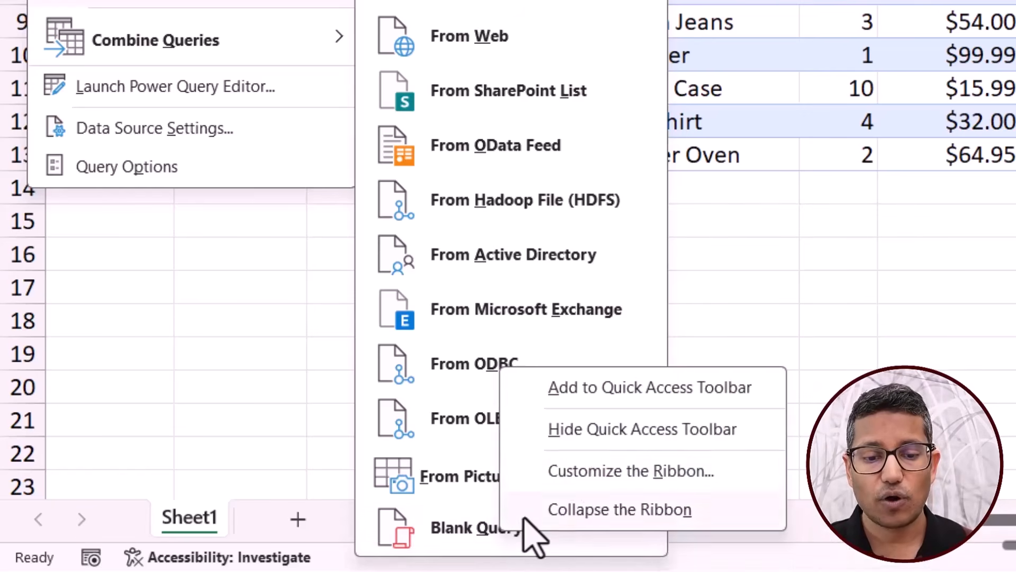
left_click(600, 398)
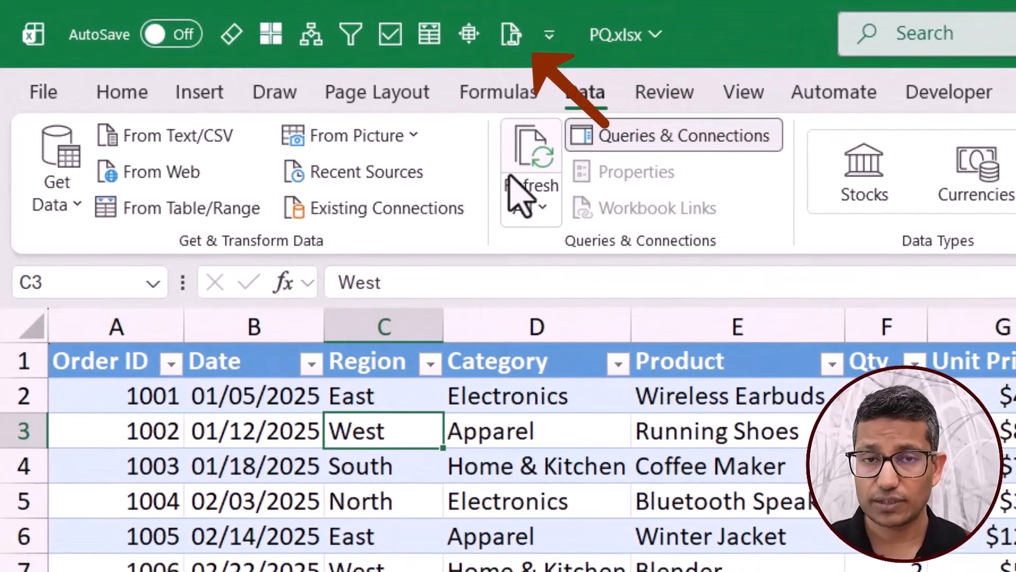
Try the added Blank Query command, discard the new query, and check the Quick Access Toolbar's key tips.
left_click(509, 35)
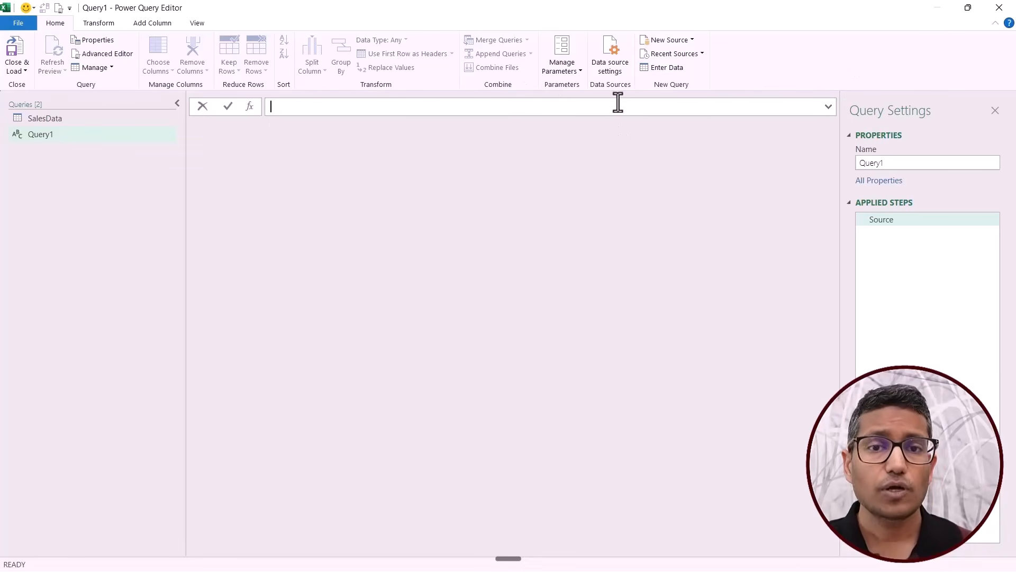
left_click(996, 9)
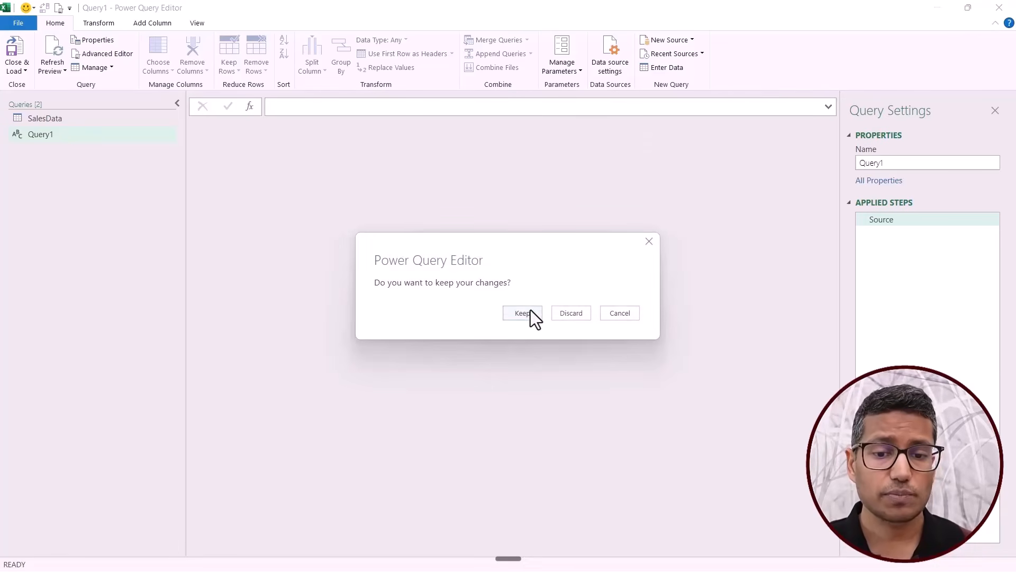
left_click(569, 315)
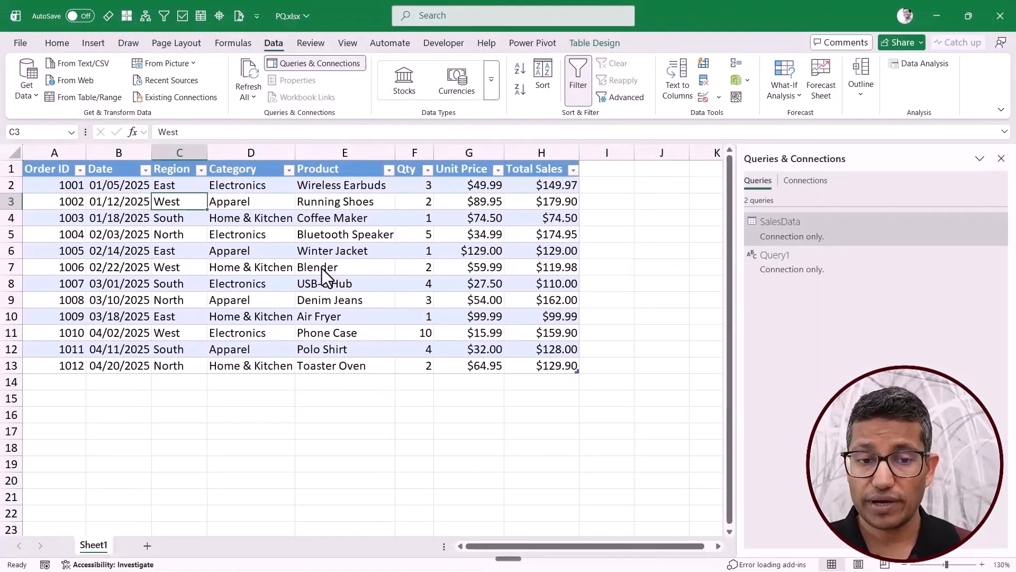
key("alt")
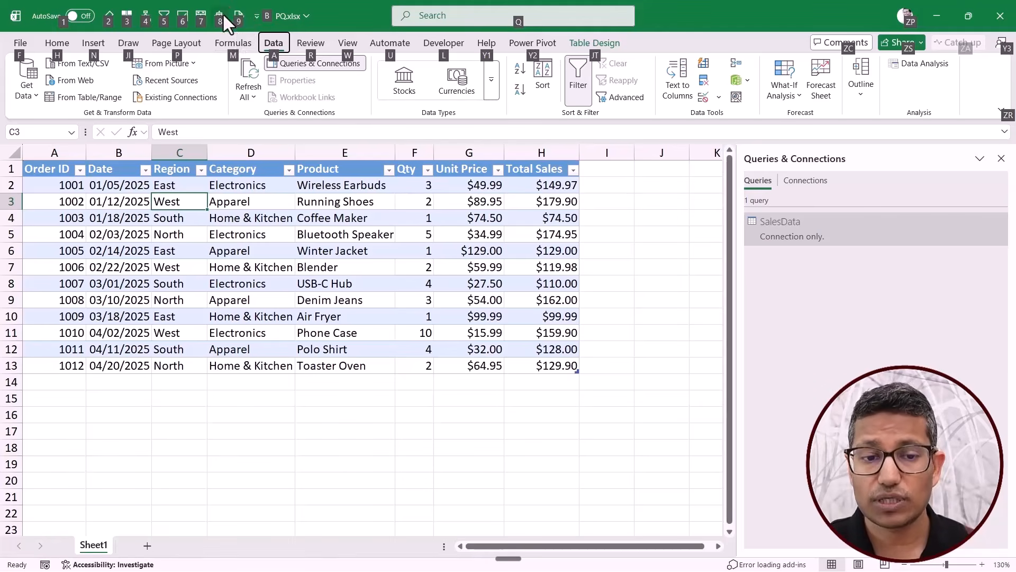
key("Escape")
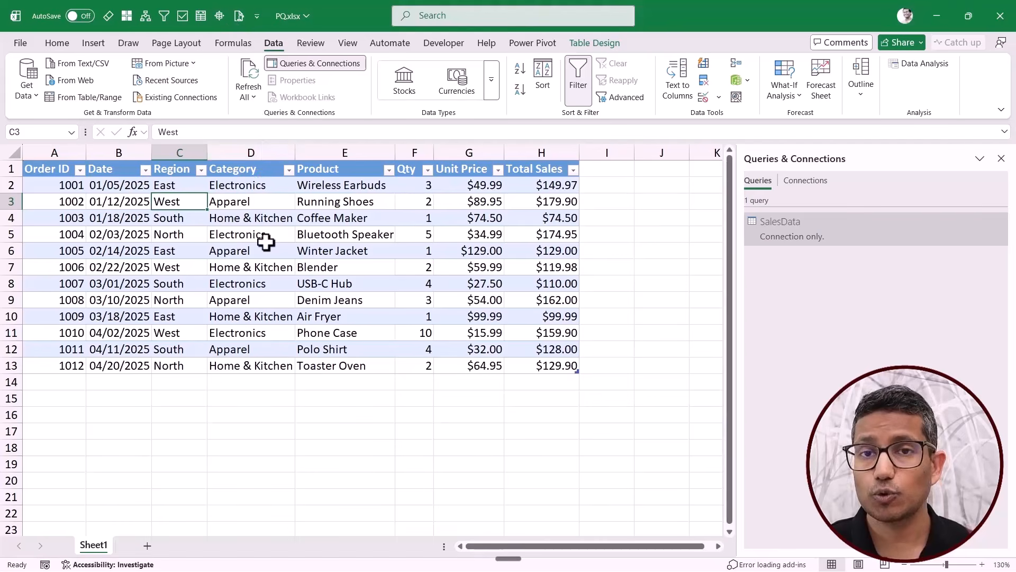
Reopen the Power Query Editor and add the Unpivot Columns command to its Quick Access Toolbar.
key("alt+F12")
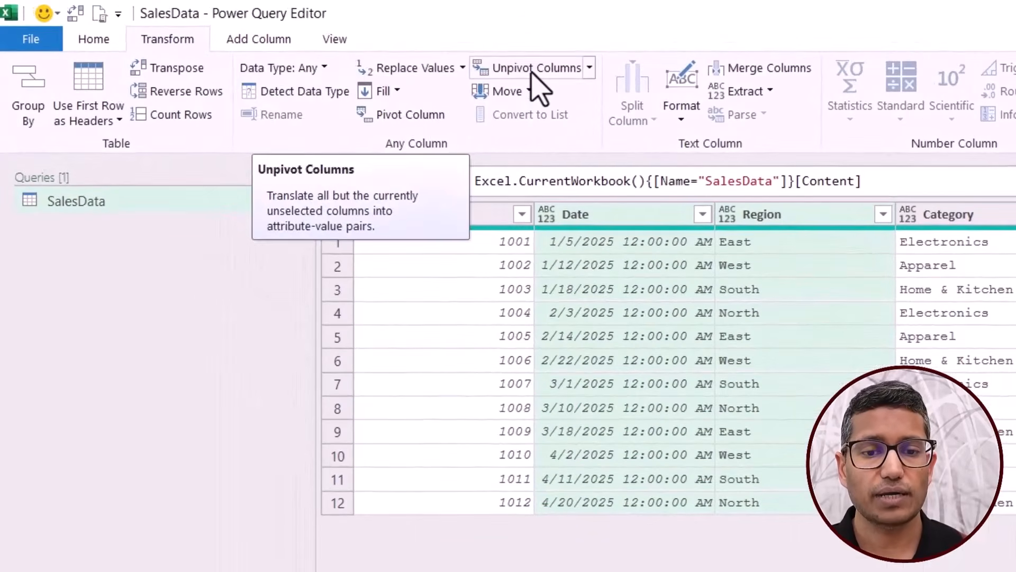
right_click(320, 45)
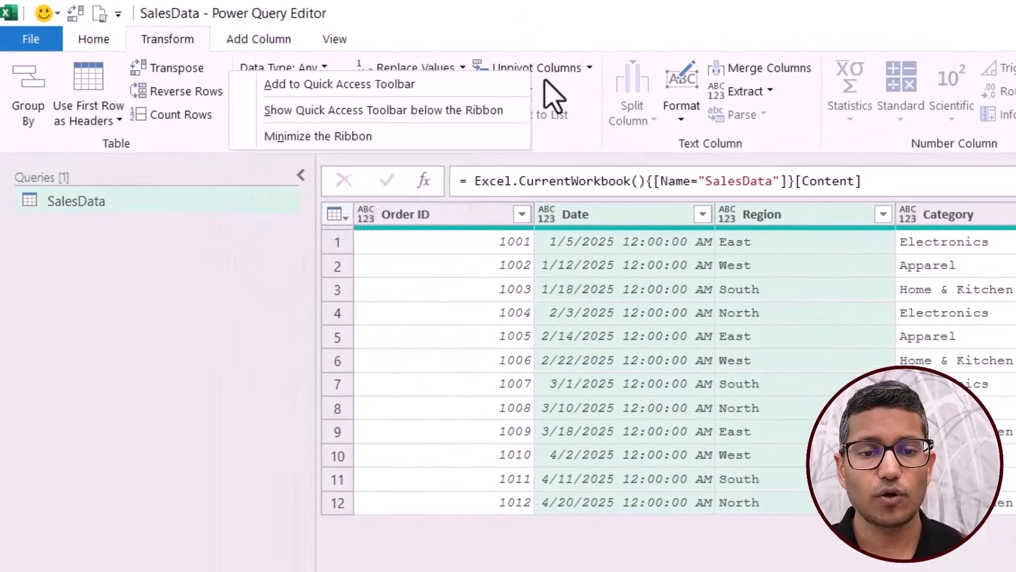
left_click(456, 91)
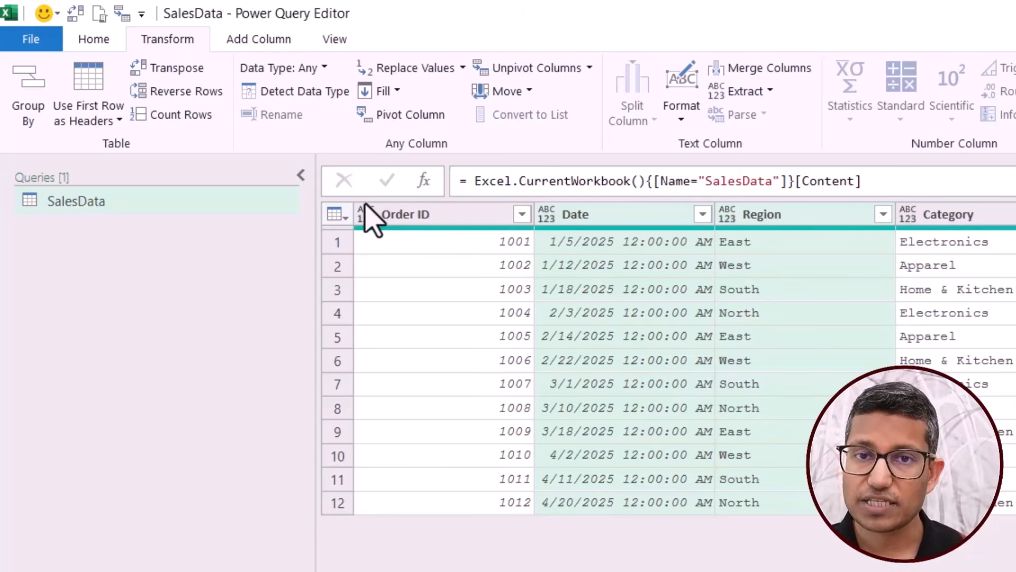
key("alt")
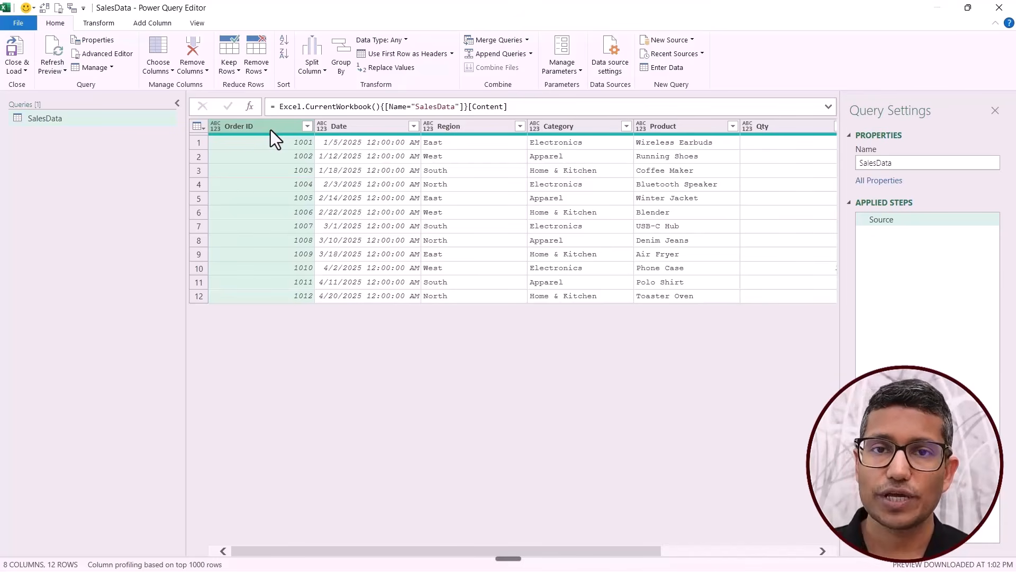
left_click(196, 24)
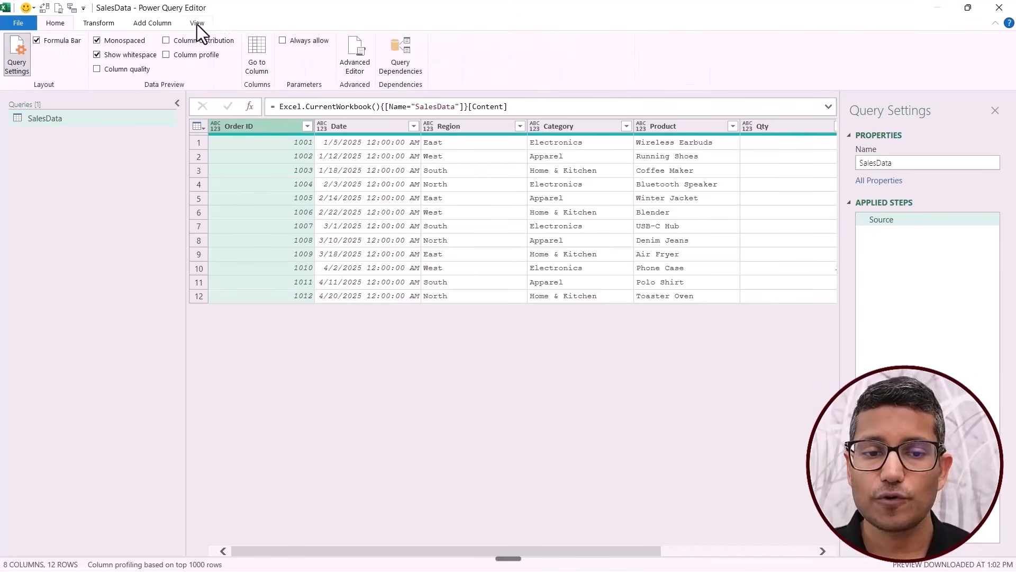
left_click(260, 64)
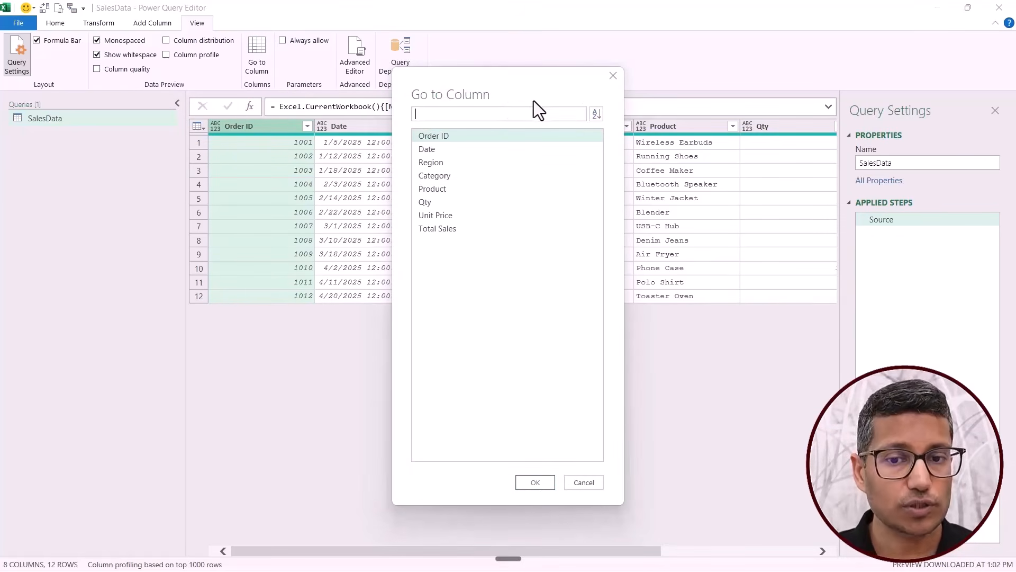
left_click(609, 77)
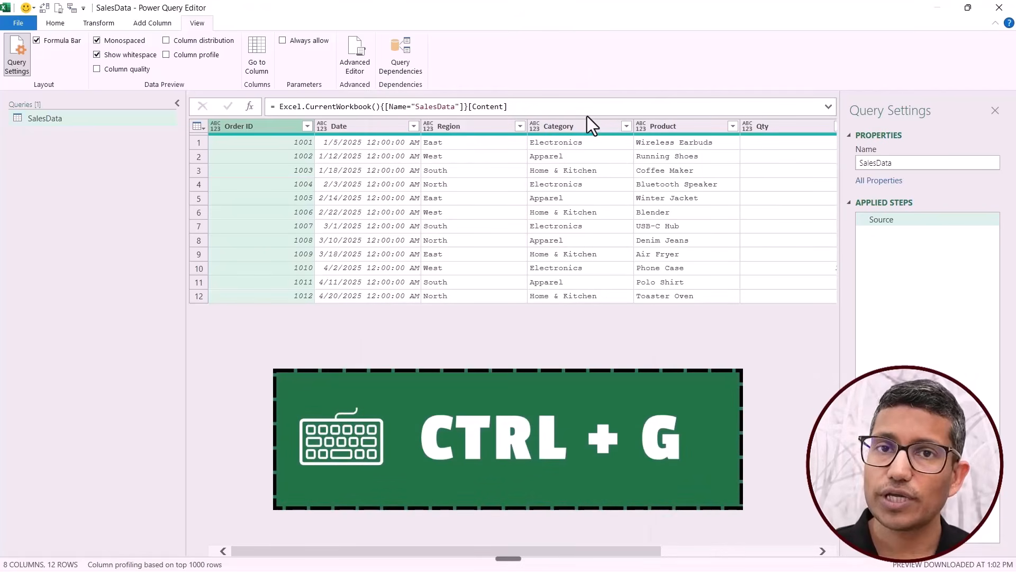
Use Go to Column to jump to the Total Sales column of the SalesData query.
key("ctrl+g")
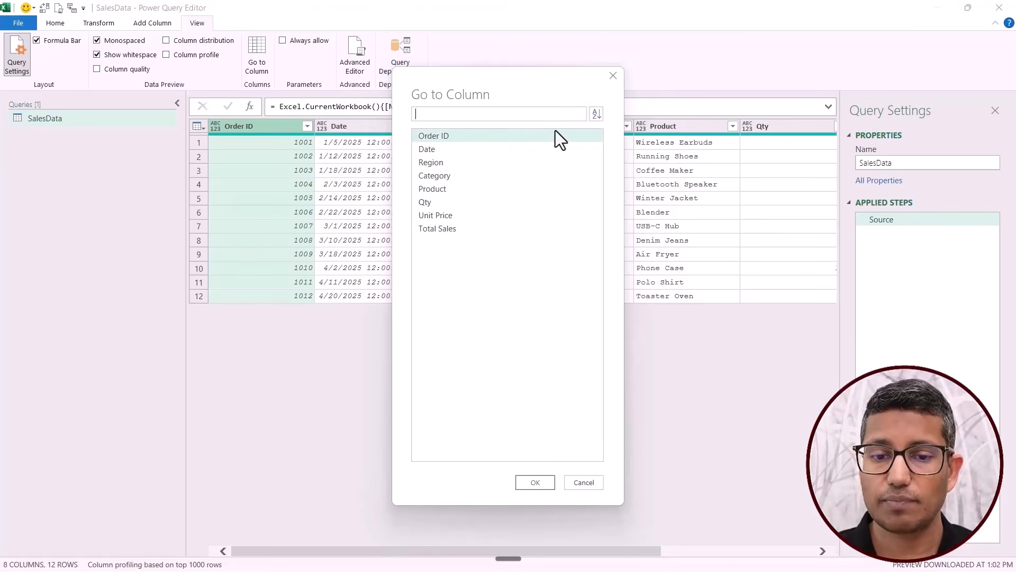
left_click(597, 116)
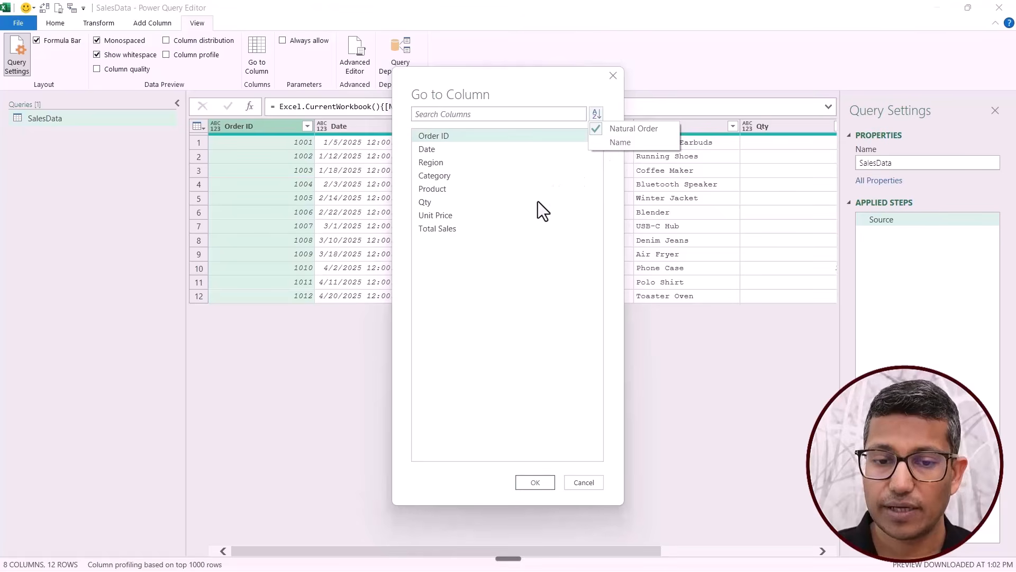
left_click(497, 215)
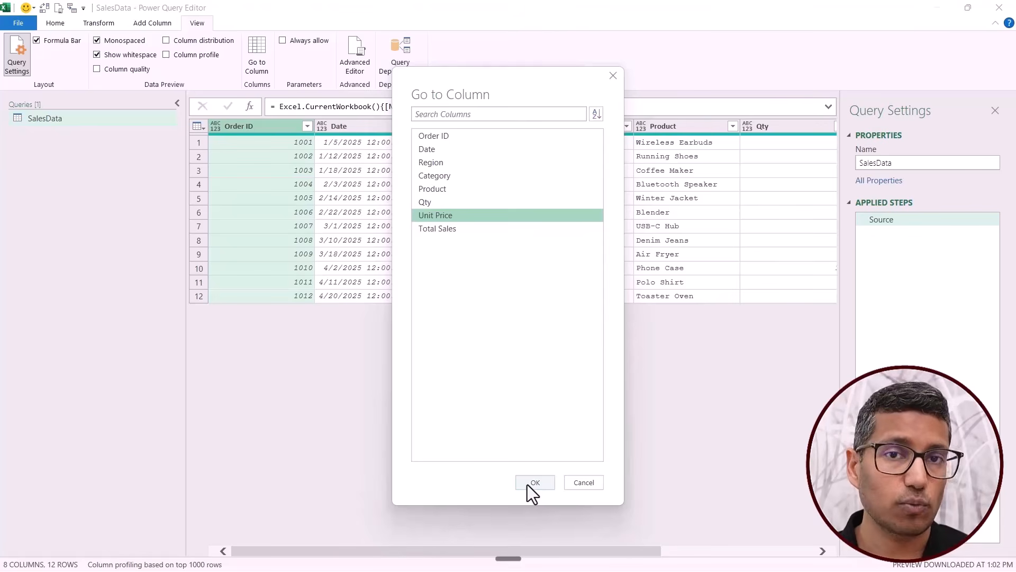
left_click(442, 228)
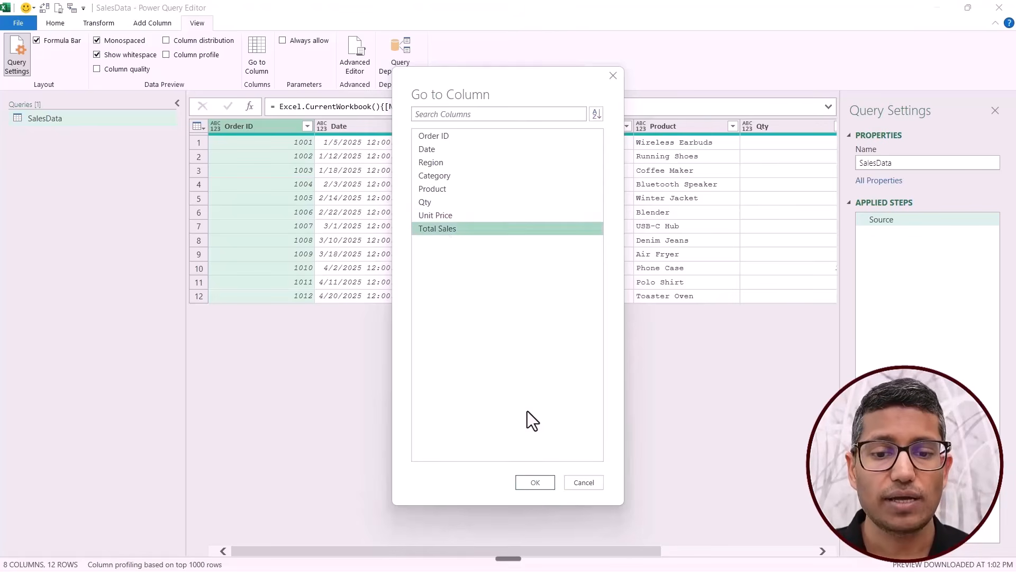
left_click(535, 484)
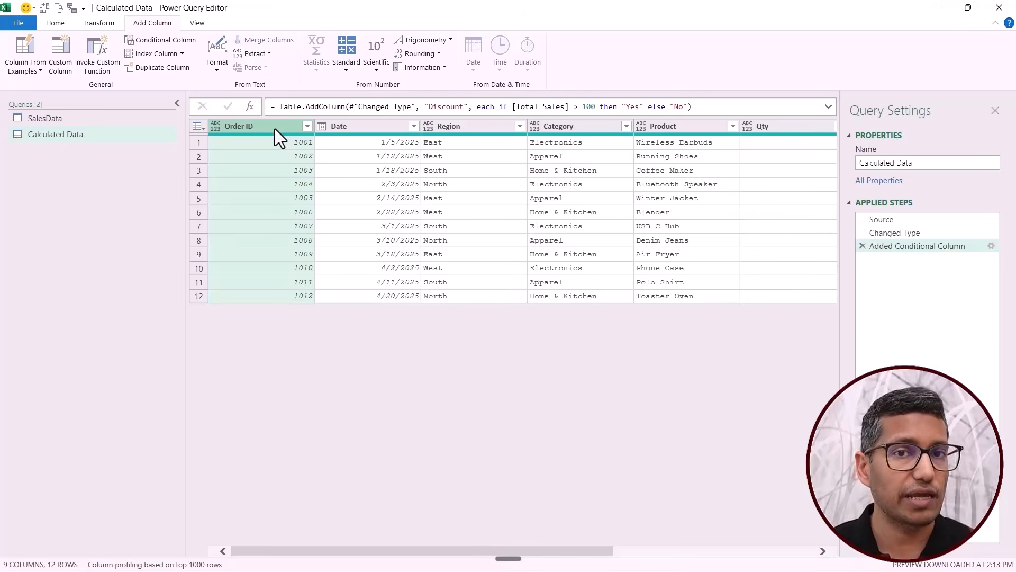
Check the available commands, including Rename, for the Calculated Data query, the Order ID column and the Changed Type step.
right_click(44, 136)
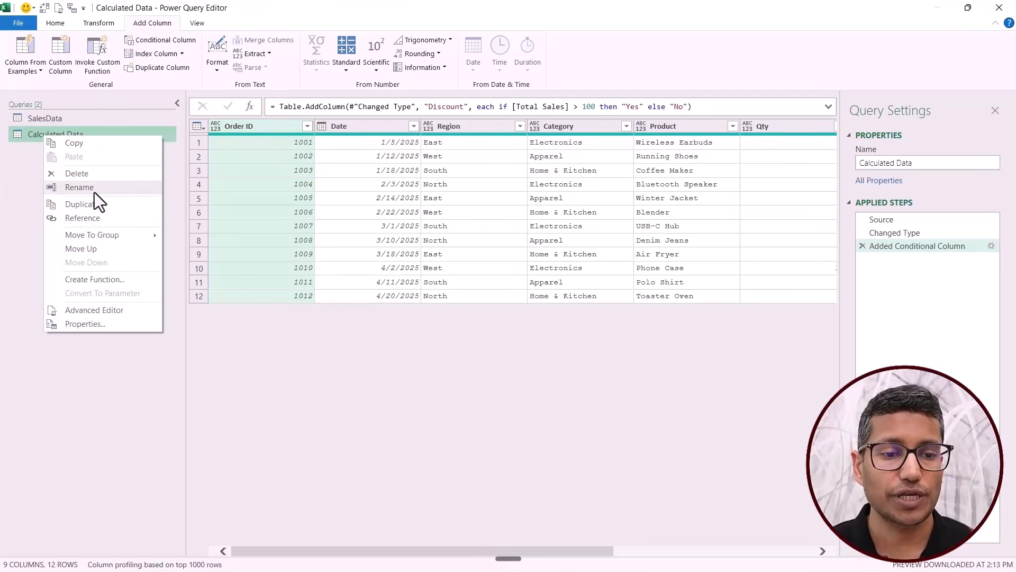
right_click(255, 128)
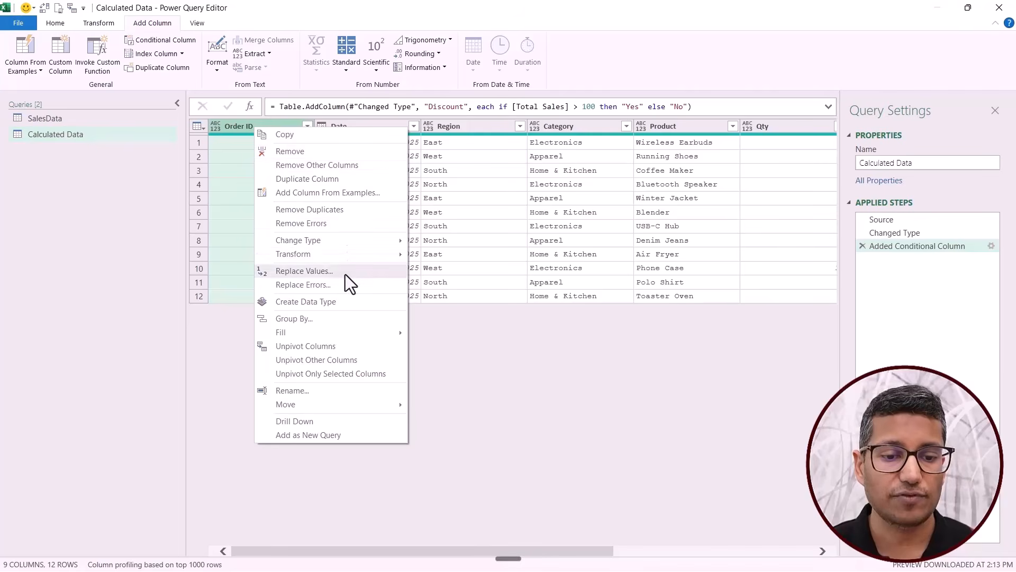
right_click(888, 233)
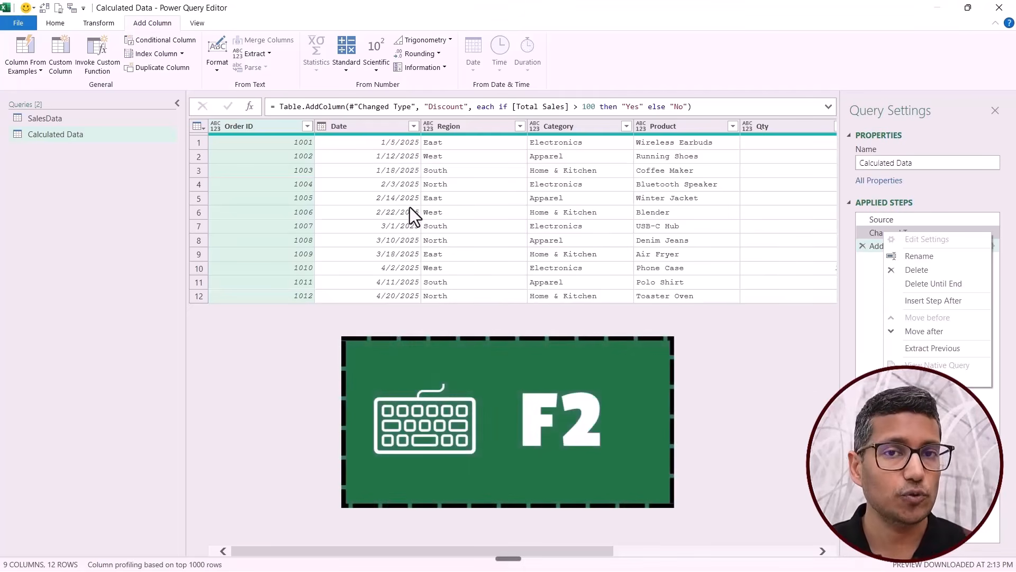
Open the names of the Order ID column, the Calculated Data query and the Added Conditional Column step for editing, without changing them.
left_click(236, 131)
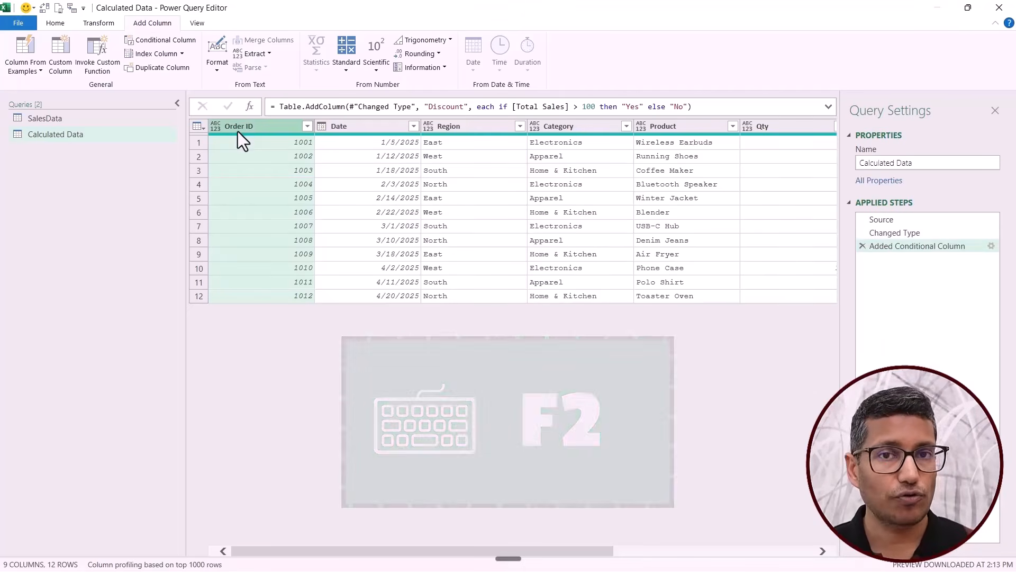
key("F2")
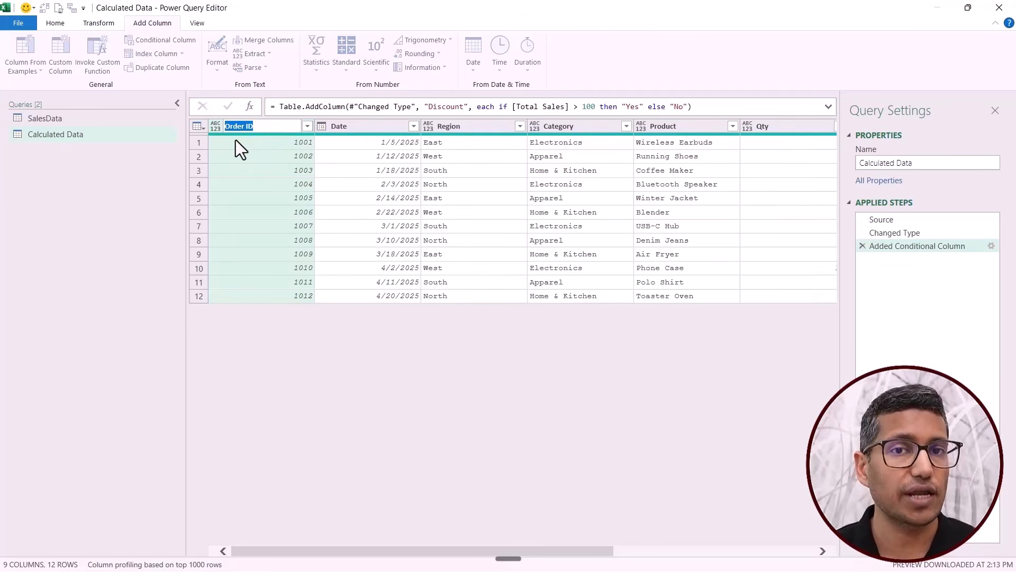
key("Escape")
left_click(80, 136)
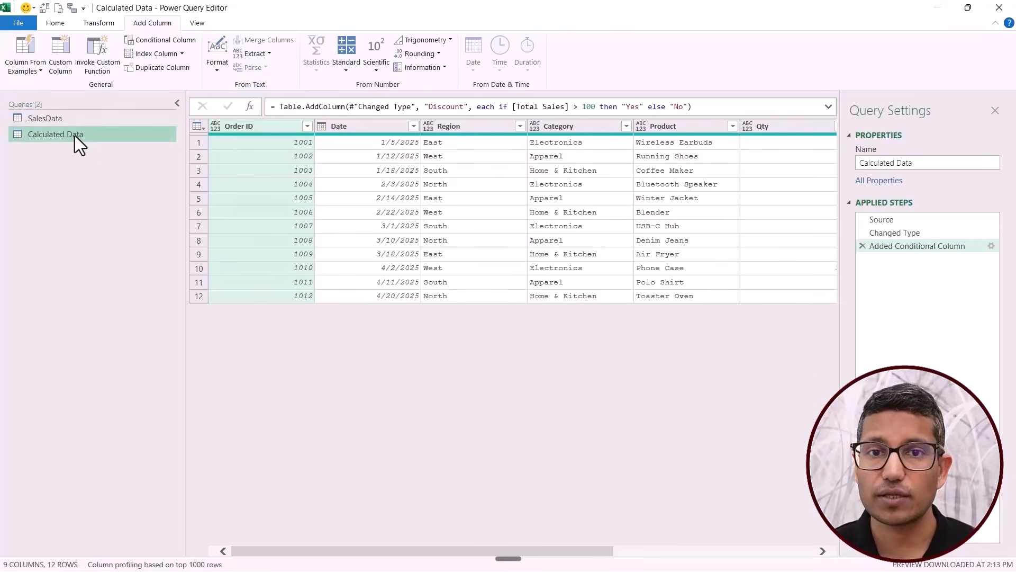
key("F2")
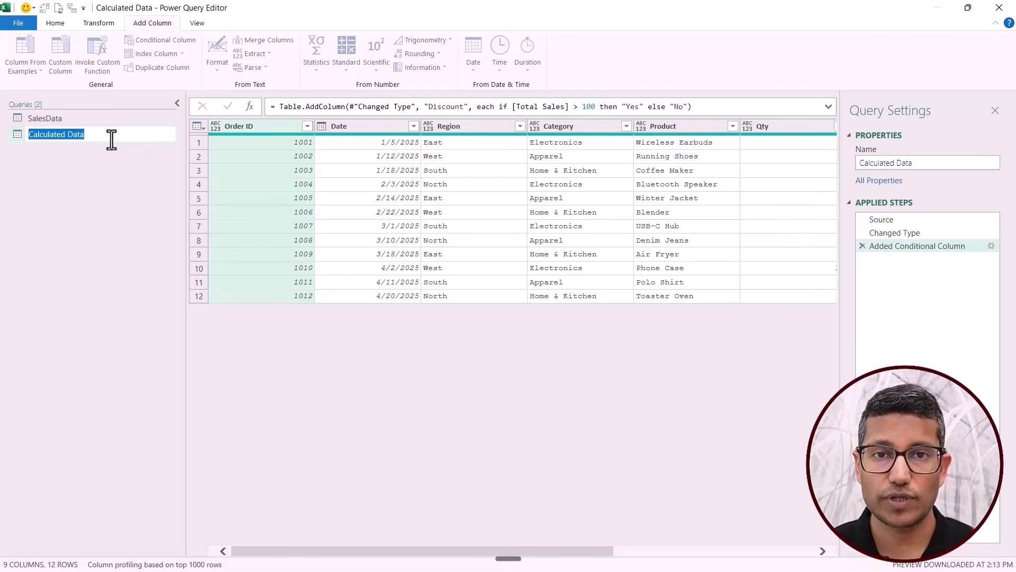
key("Escape")
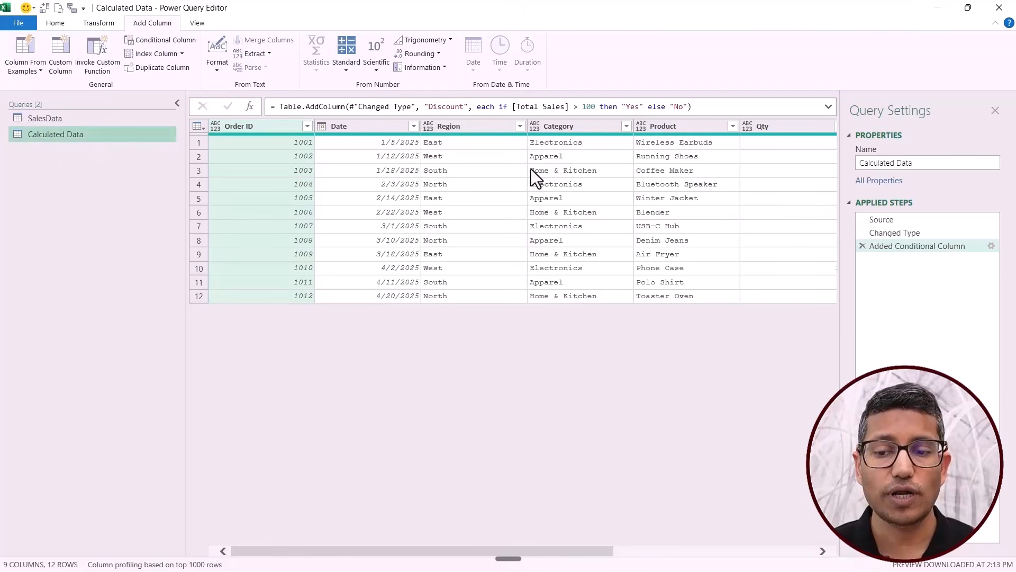
left_click(904, 250)
key("F2")
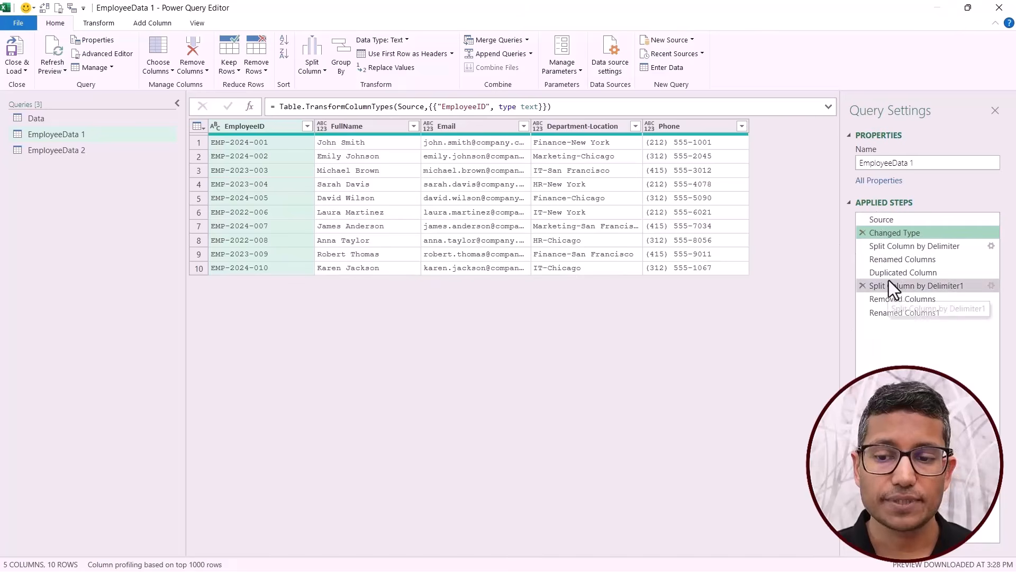
Delete the Split Column by Delimiter step and every step following it from the EmployeeData 1 query.
left_click(898, 250)
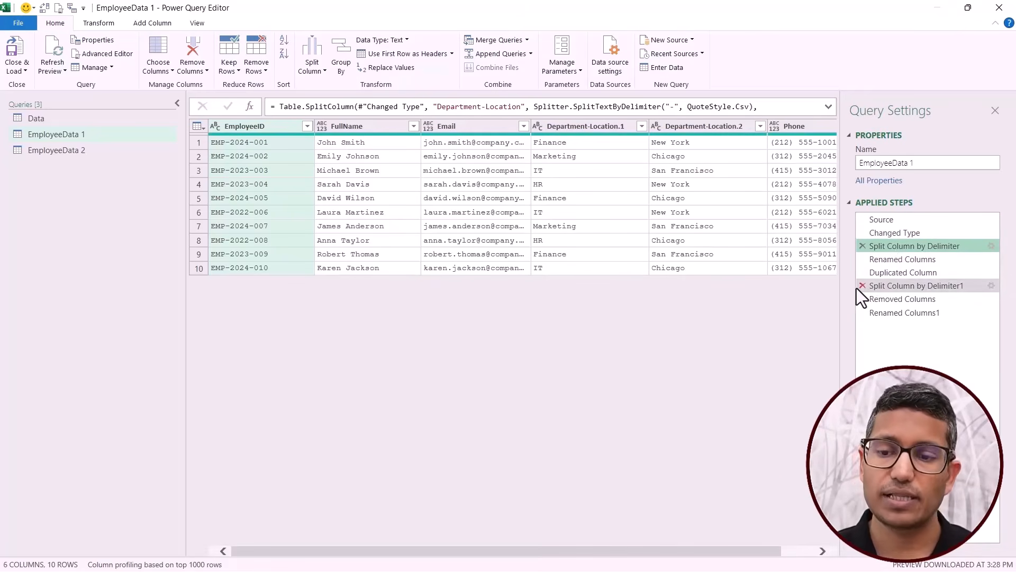
right_click(884, 249)
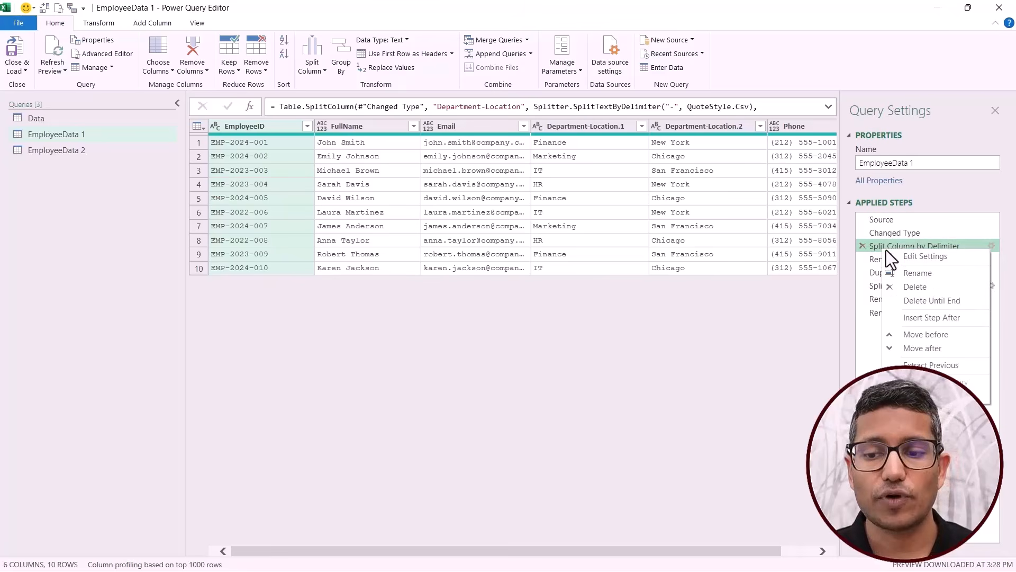
left_click(932, 301)
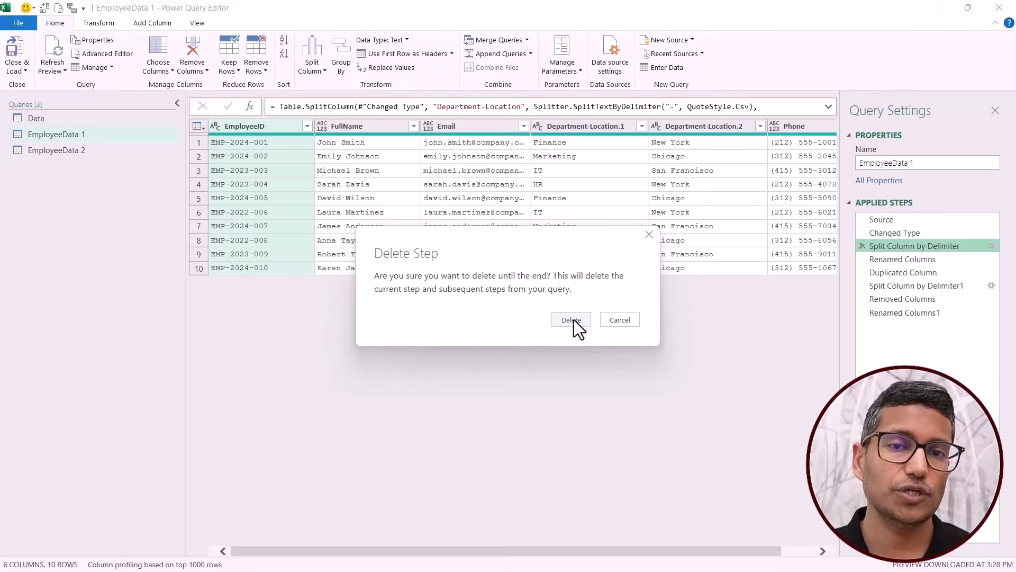
left_click(571, 320)
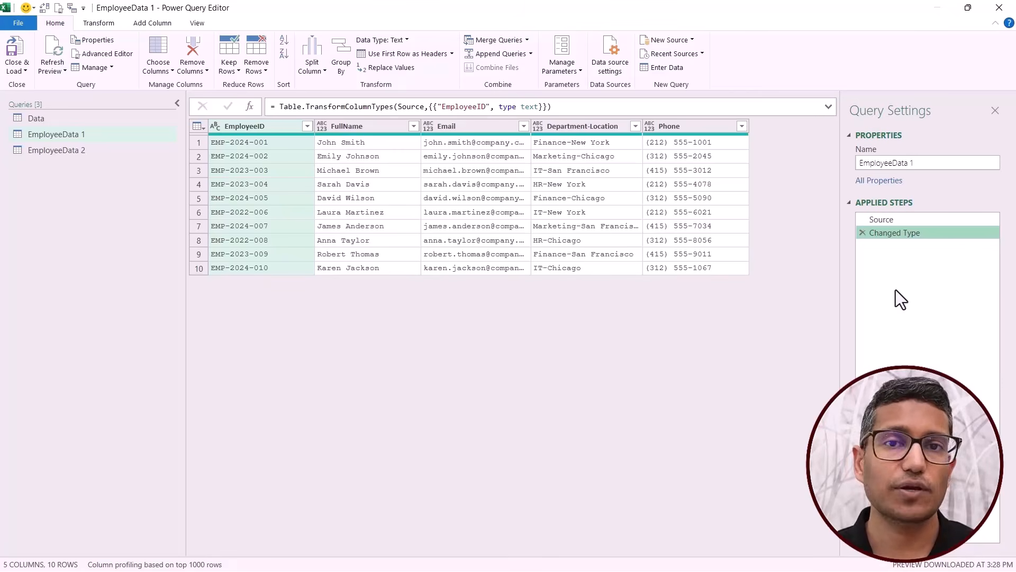
Extract the steps preceding Split Column by Delimiter in the EmployeeData 2 query into a new query named New.
left_click(90, 151)
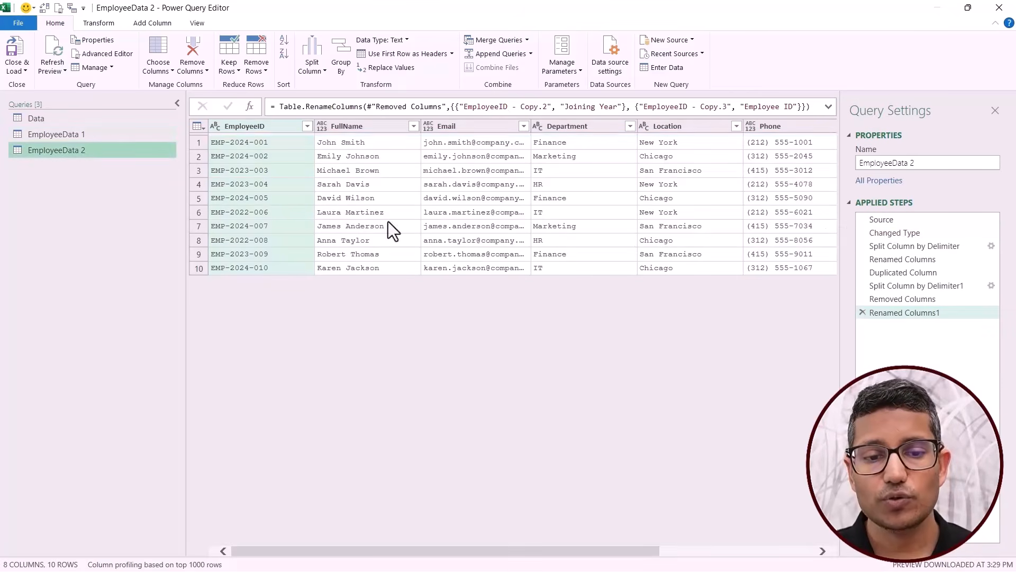
left_click(881, 234)
left_click(888, 246)
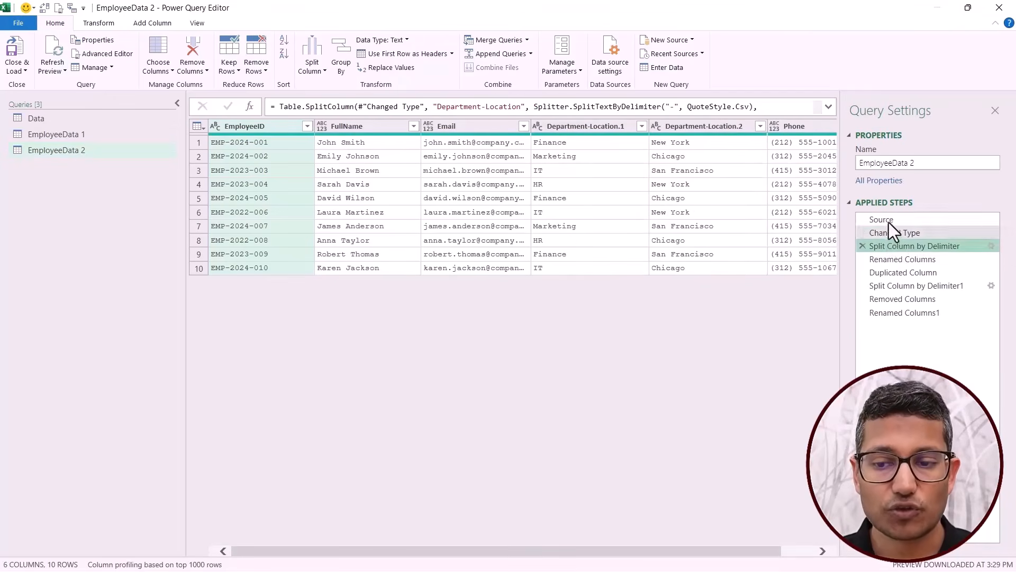
left_click(891, 234)
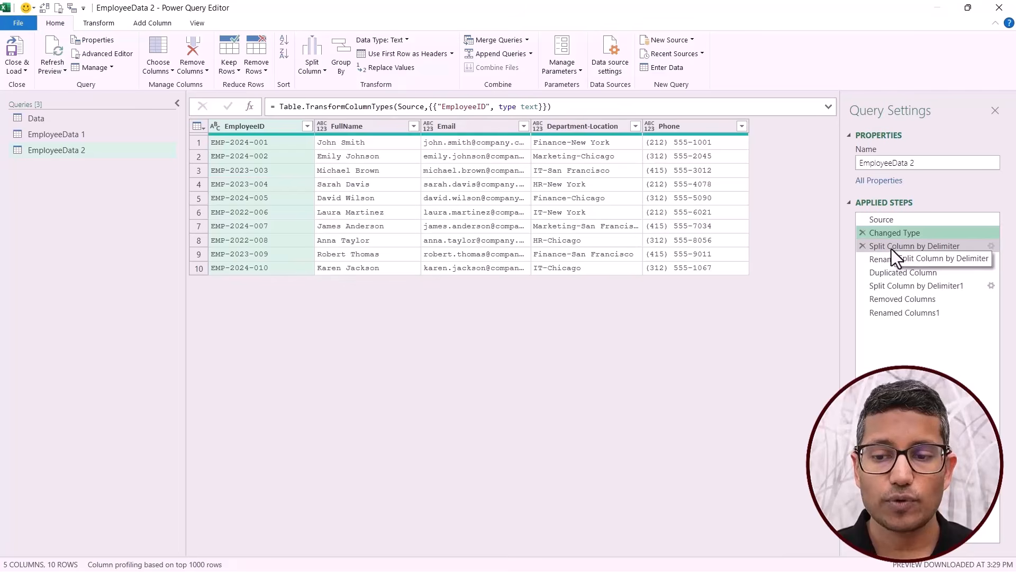
left_click(891, 248)
right_click(884, 249)
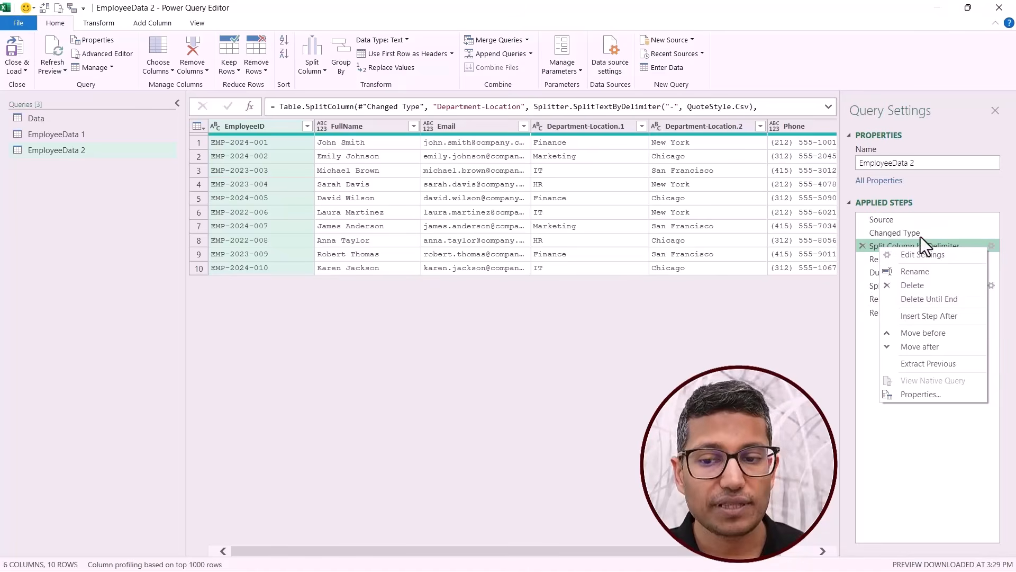
left_click(918, 364)
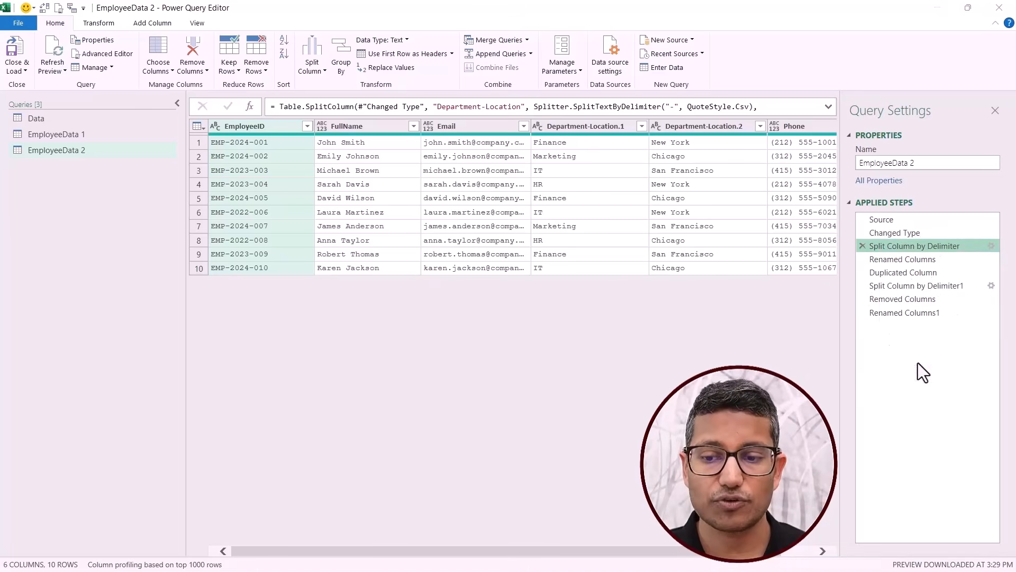
left_click(506, 295)
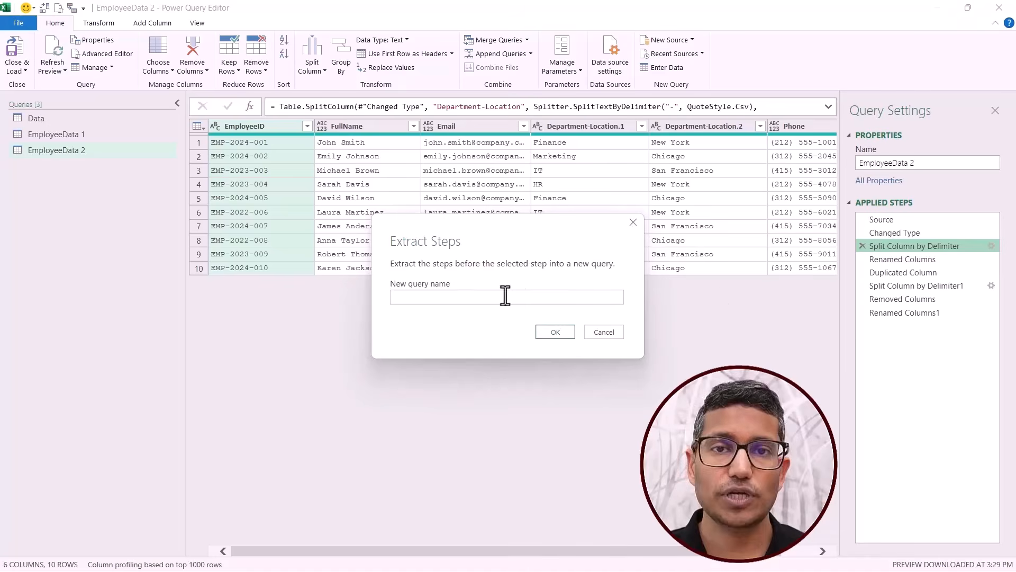
type("New")
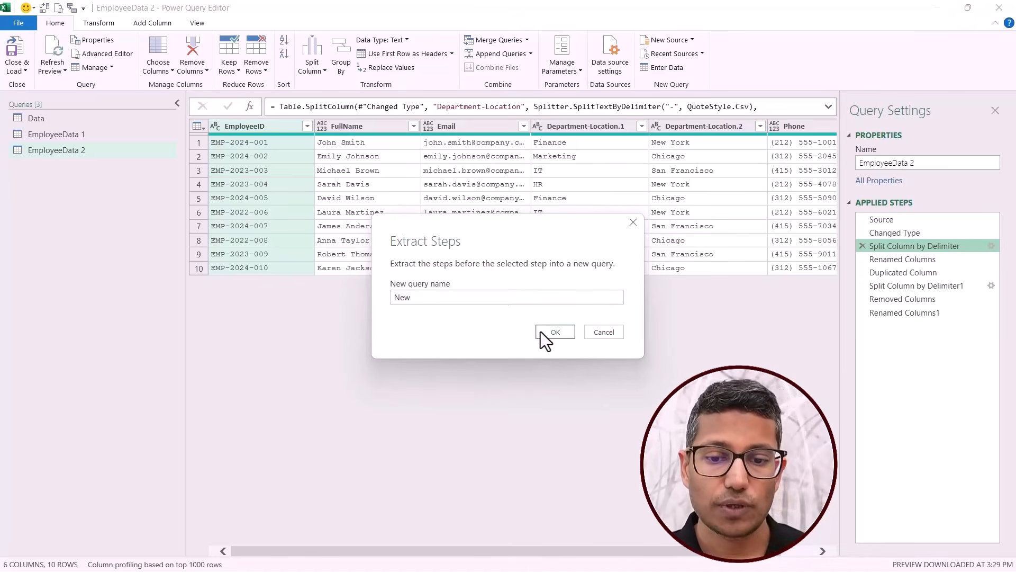
key("Return")
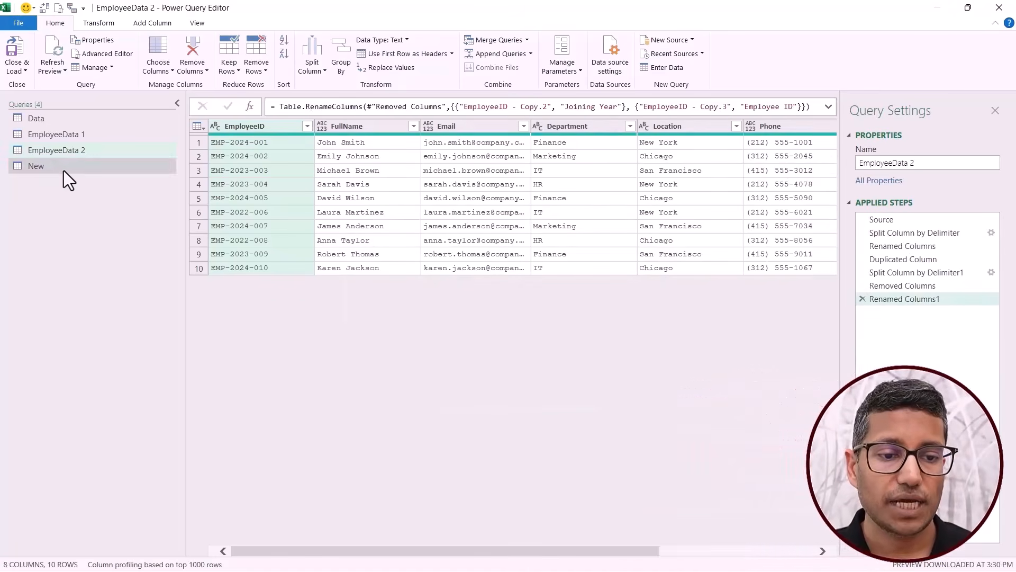
Review the steps of the New query and the Source step's formula in the EmployeeData 2 query.
left_click(69, 169)
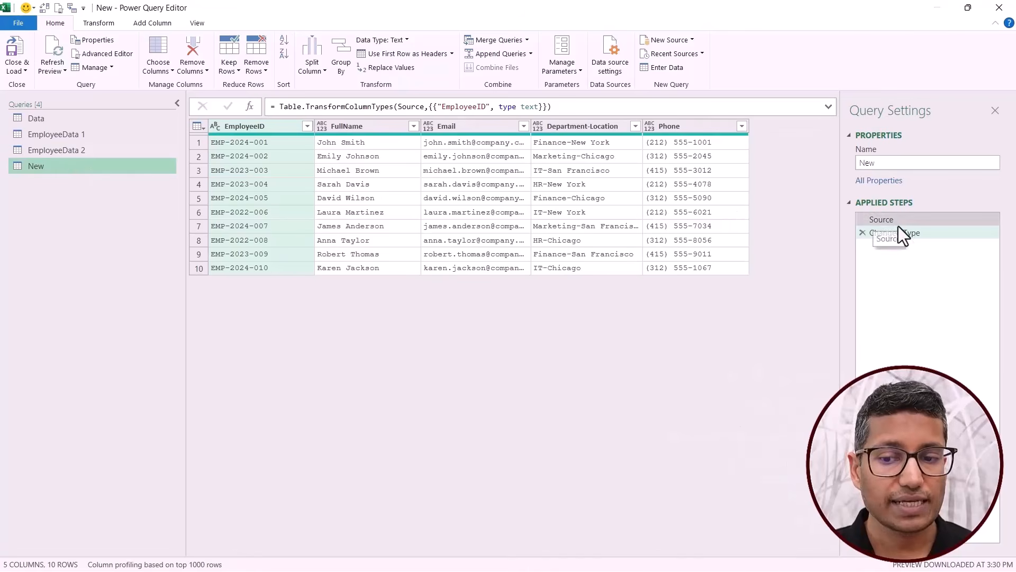
left_click(121, 152)
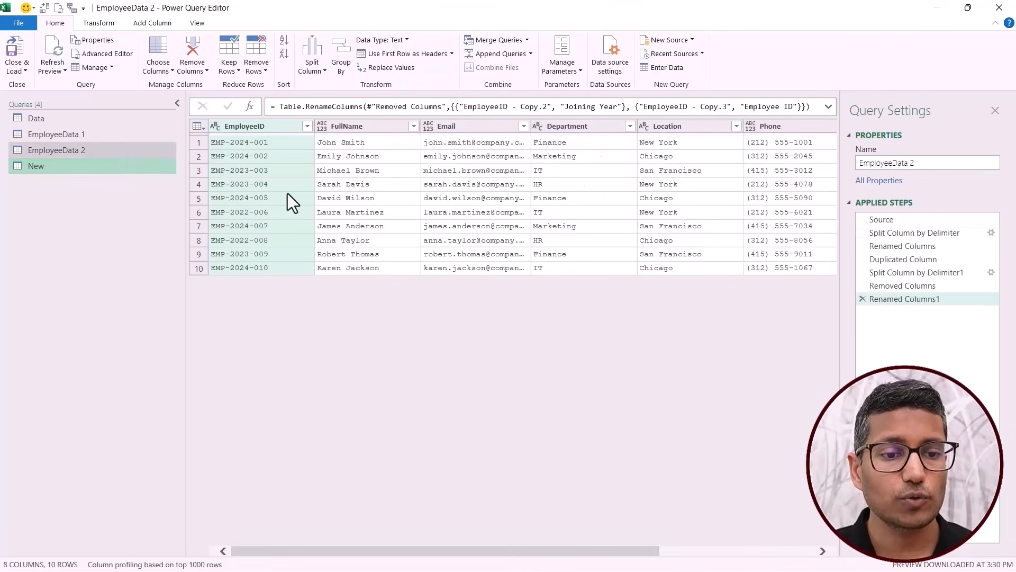
left_click(896, 236)
left_click(888, 221)
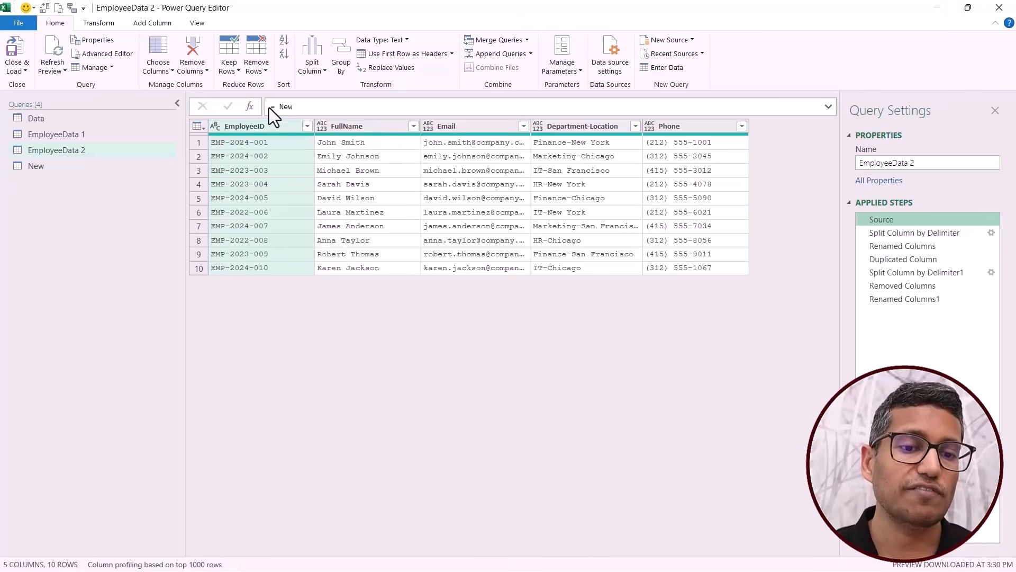
left_click(286, 106)
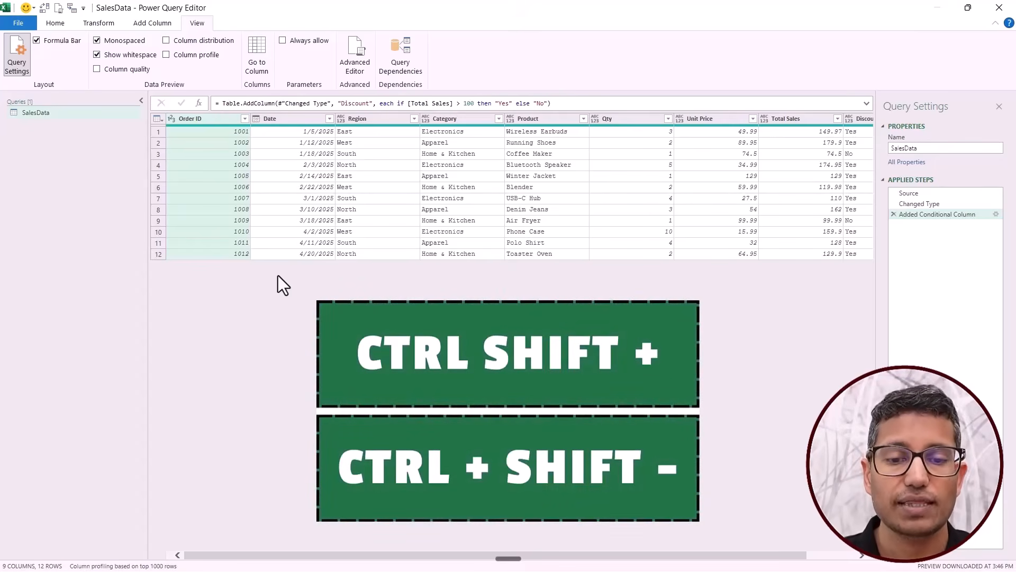
Enlarge the Power Query Editor display for the SalesData query, then shrink it back.
key("ctrl+shift+plus")
key("ctrl+shift+plus")
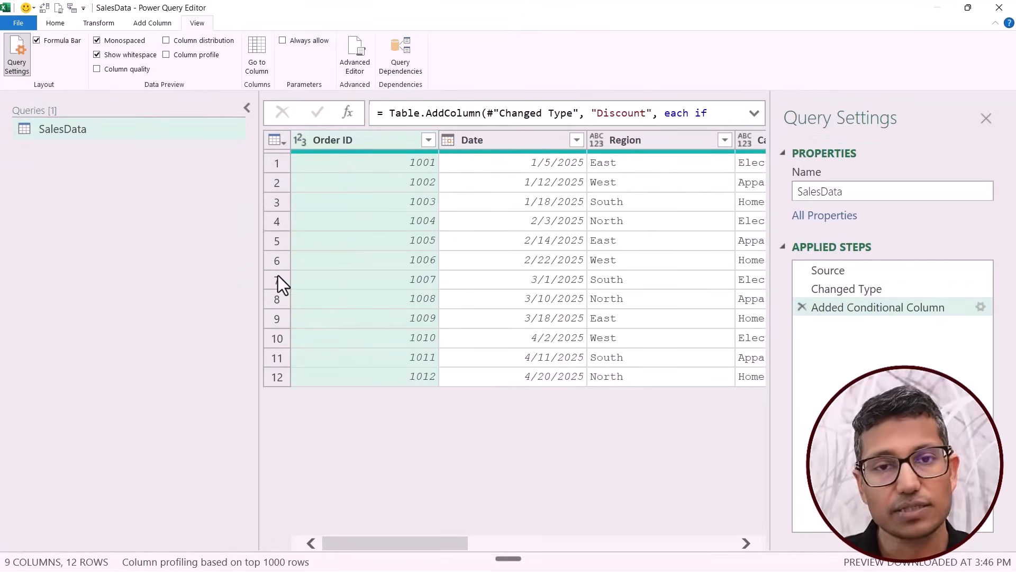
key("ctrl+shift+minus")
key("ctrl+shift+minus")
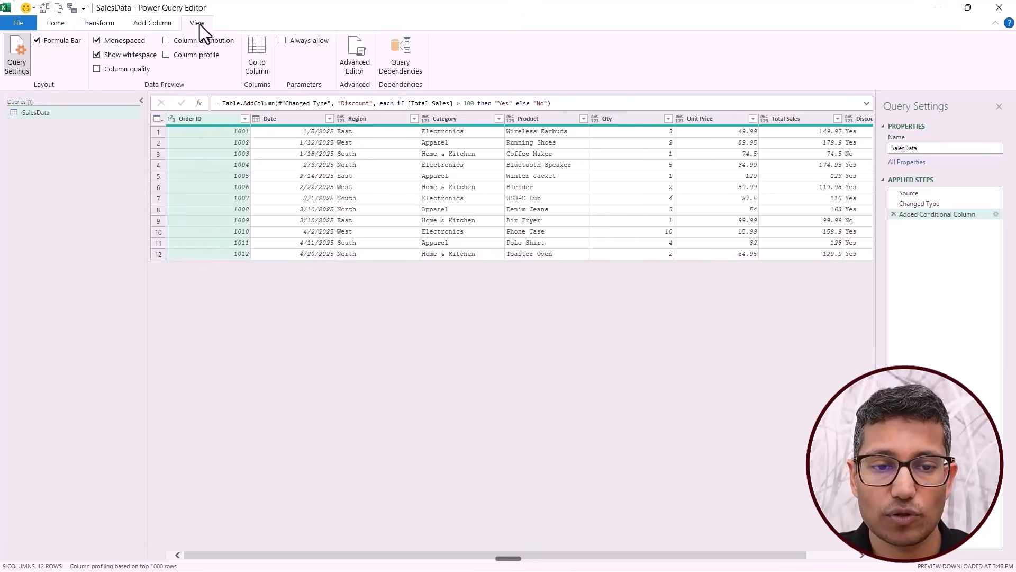
Open the SalesData query's code in the Advanced Editor and zoom the code text in and out.
left_click(354, 59)
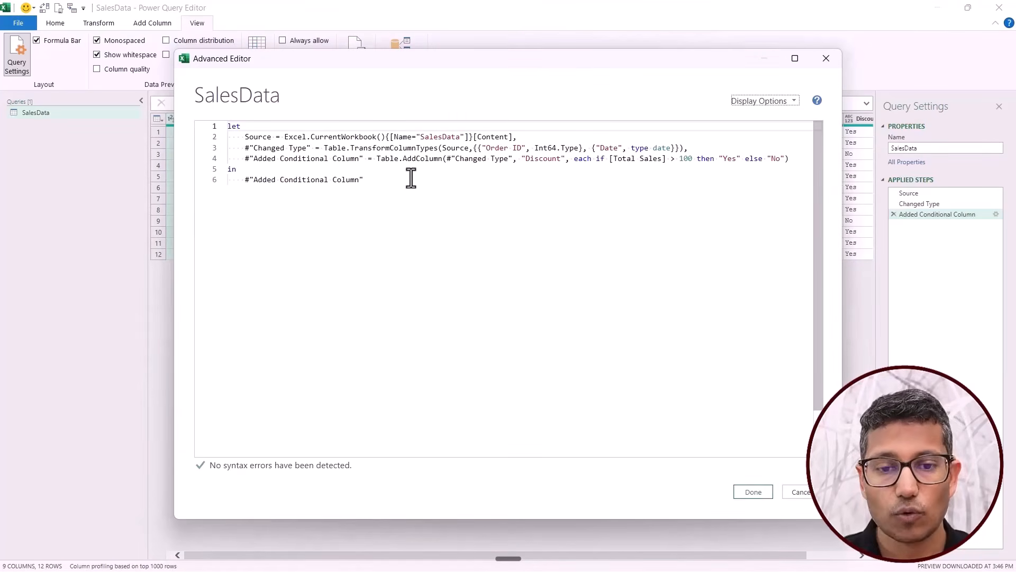
scroll(412, 178, "up", 4, "ctrl")
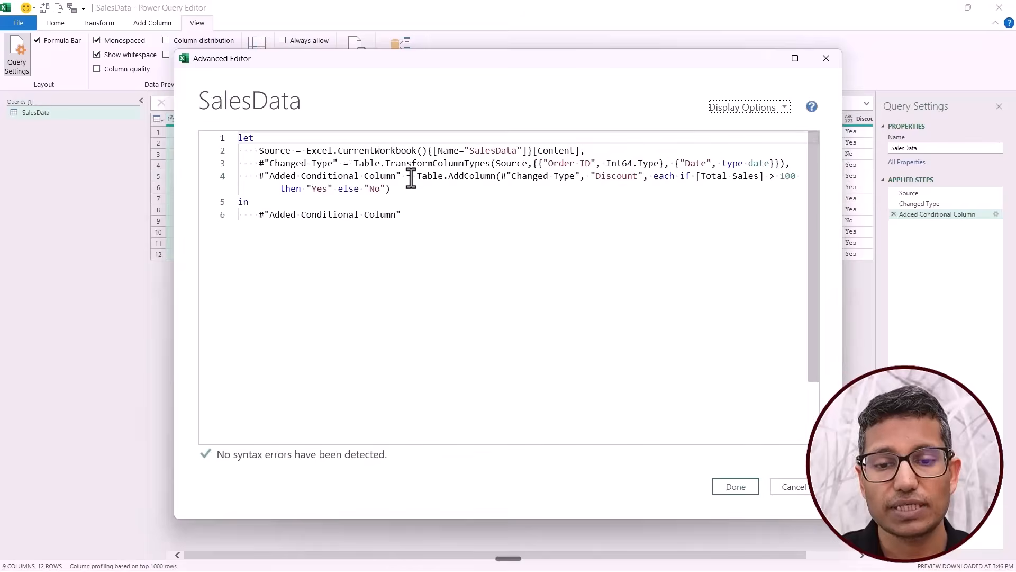
scroll(411, 178, "down", 4, "ctrl")
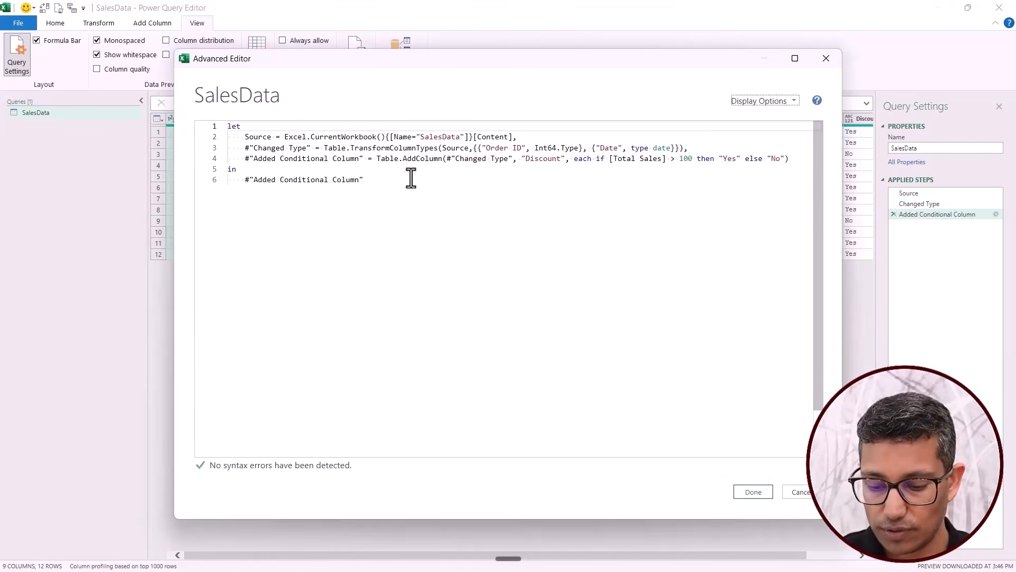
scroll(411, 178, "down", 2, "ctrl")
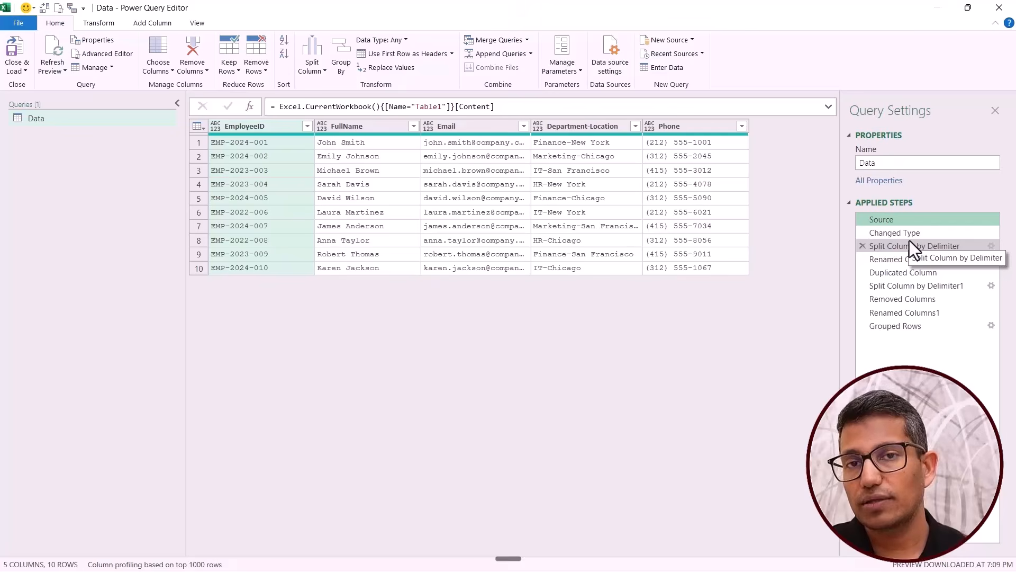
Move the Data query's Split Column by Delimiter step directly after Duplicated Column and inspect the previous-step reference in its formula.
left_click(900, 246)
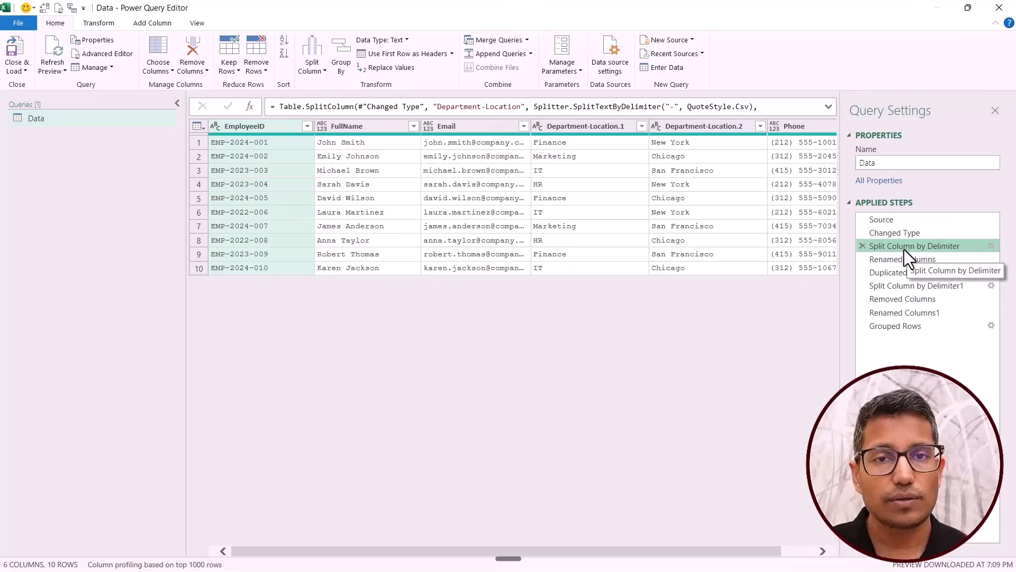
left_click_drag(904, 250, 870, 293)
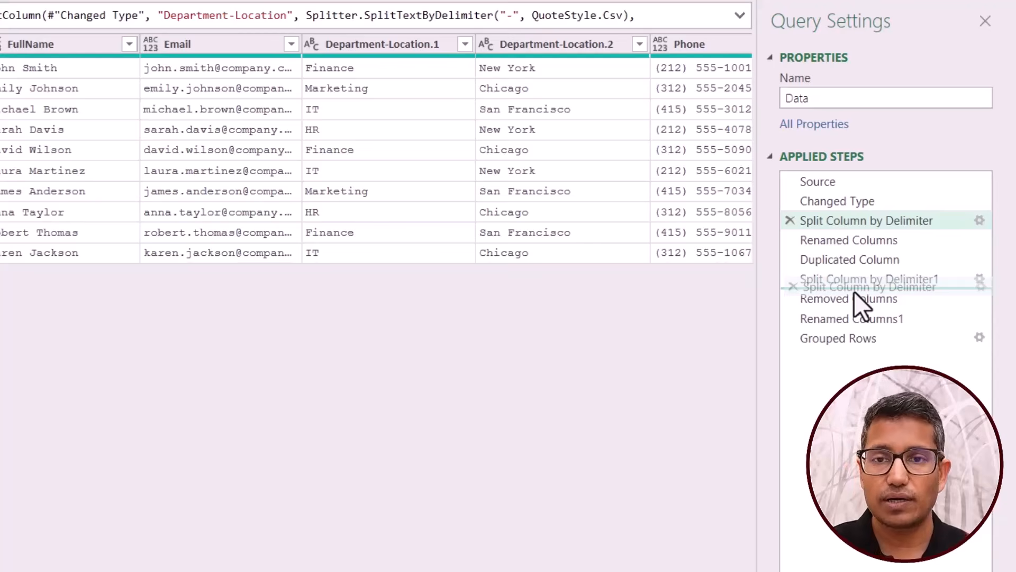
left_click_drag(854, 291, 853, 268)
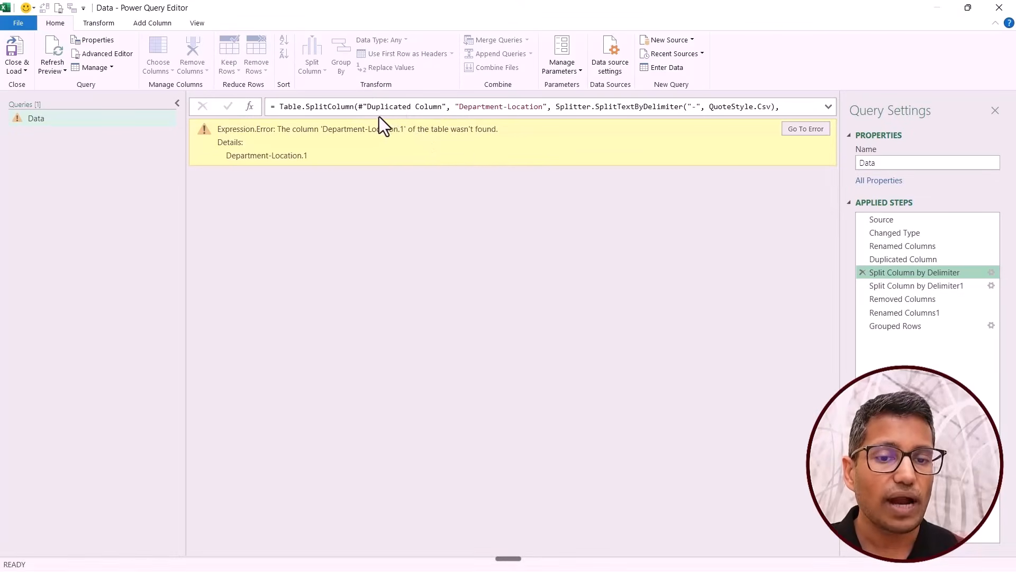
left_click_drag(366, 107, 438, 106)
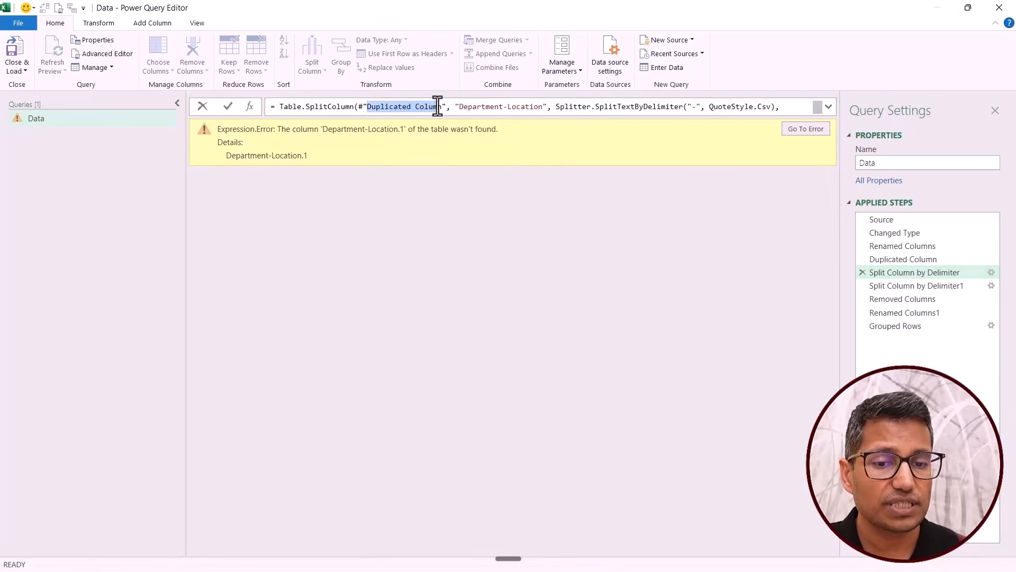
Move the Split Column by Delimiter step directly after Source and check the move commands available for the Duplicated Column step.
left_click(910, 274)
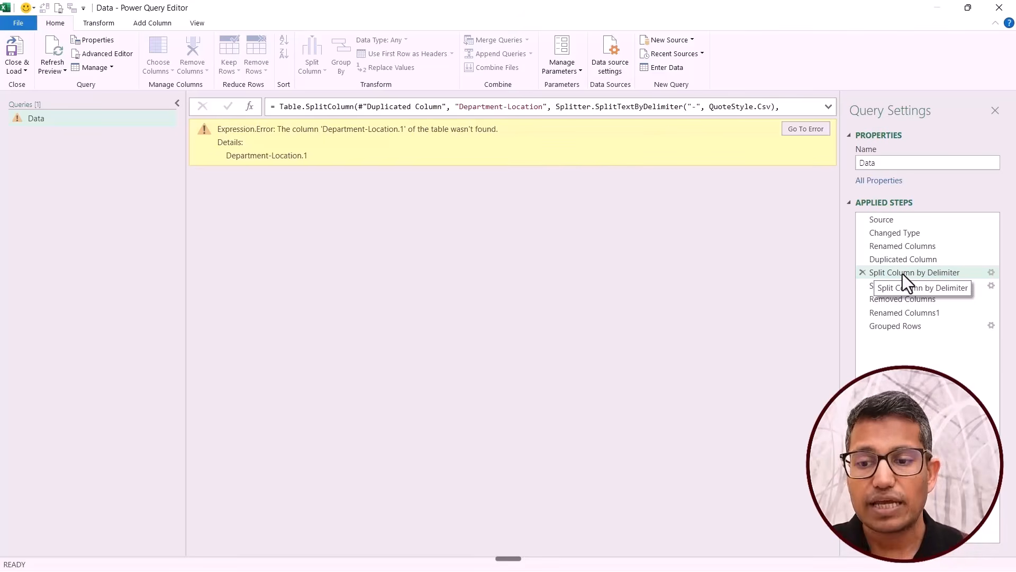
left_click_drag(903, 275, 901, 232)
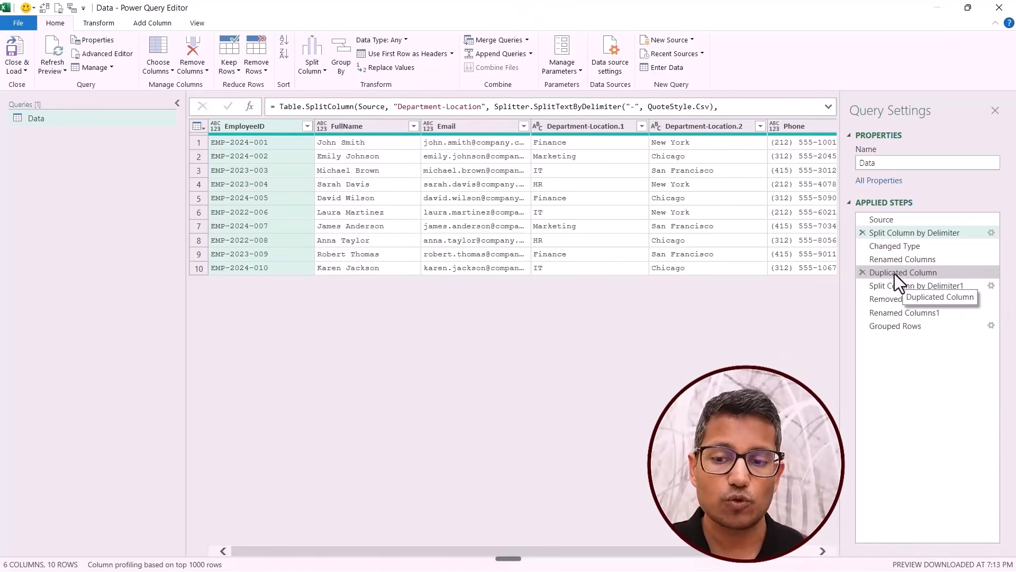
right_click(894, 274)
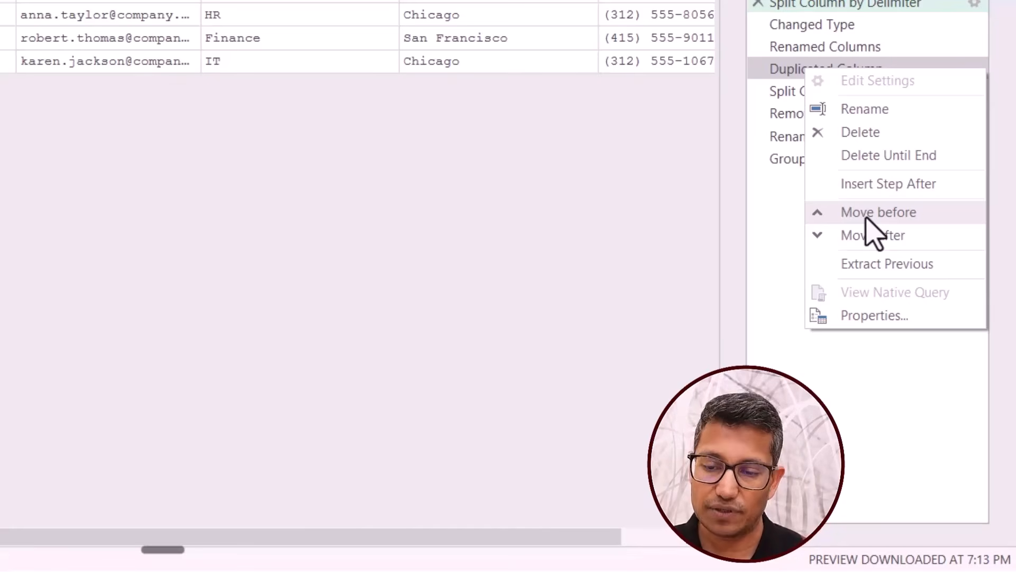
left_click(802, 71)
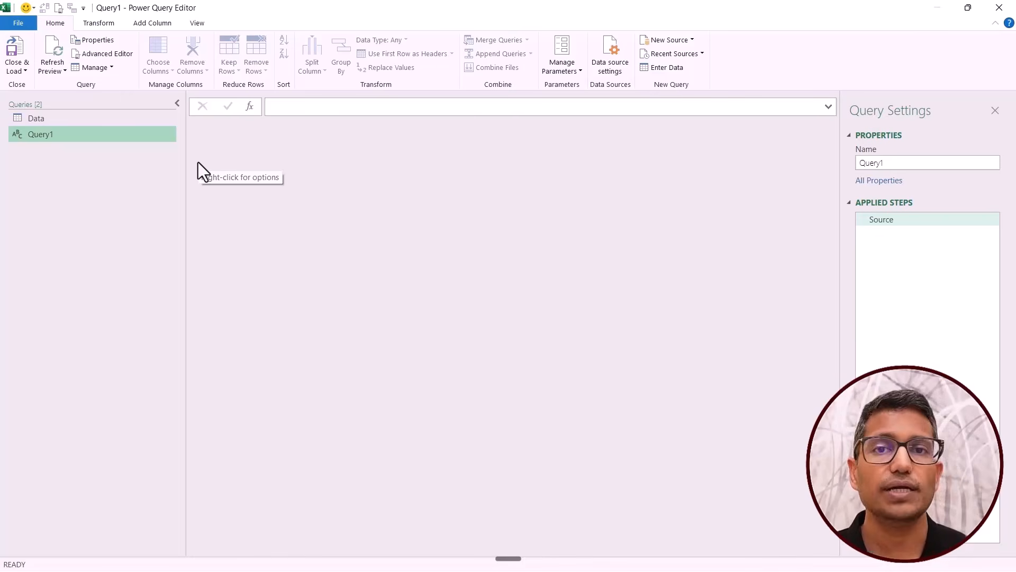
Enter the formula =#shared in the blank query Query1 and browse the resulting list of Power Query functions.
left_click(311, 107)
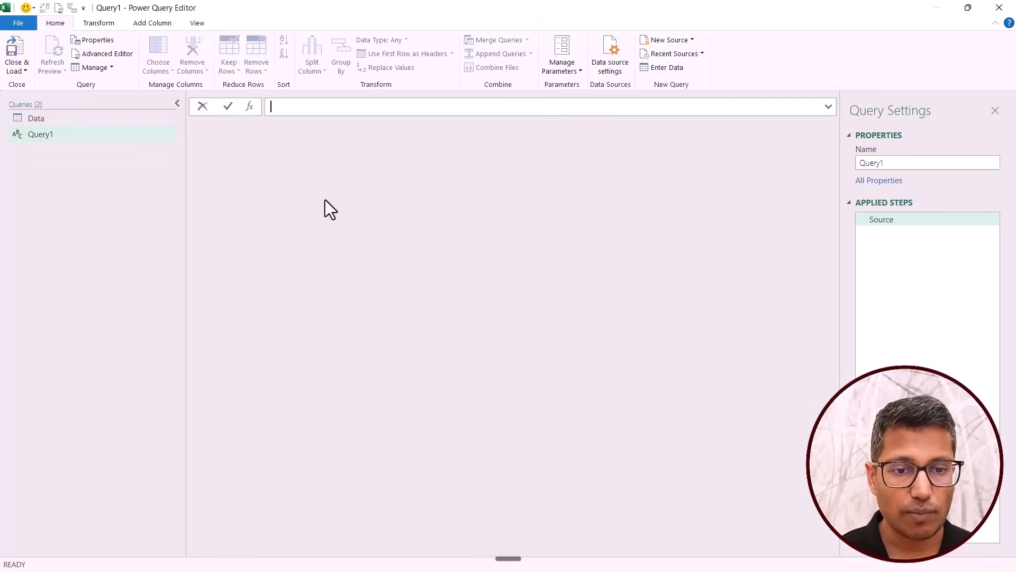
type("=#")
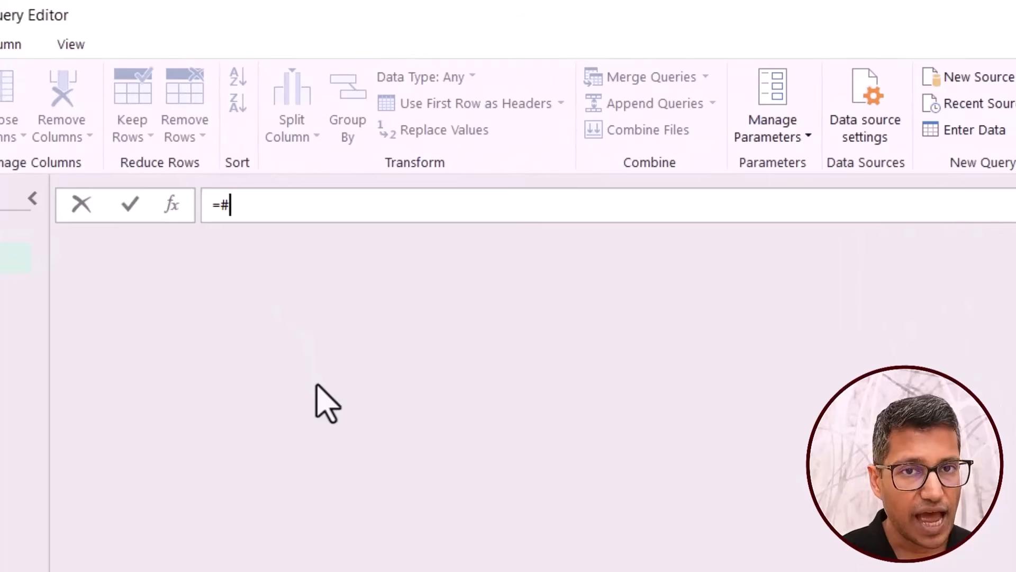
type("shared")
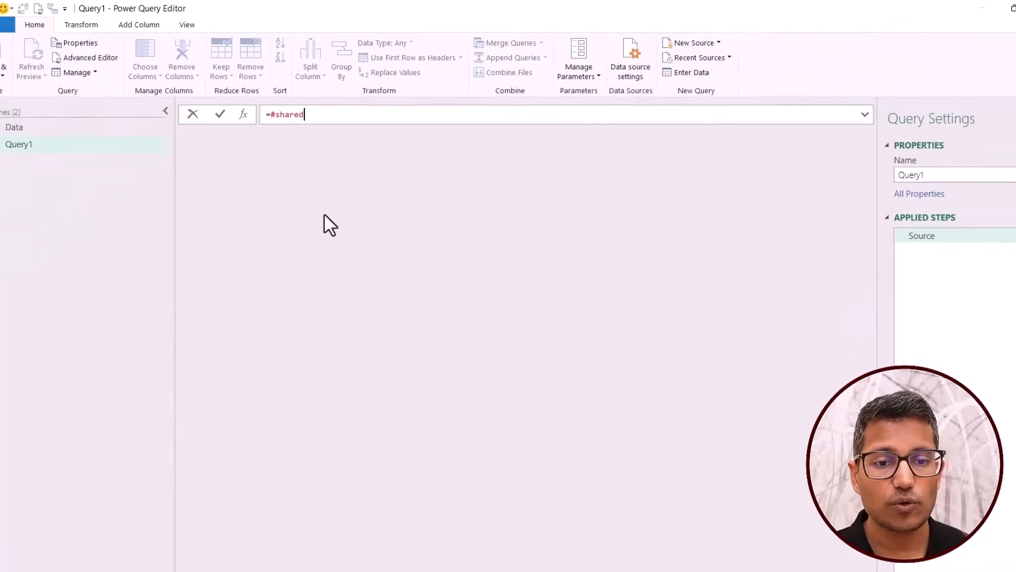
key("Return")
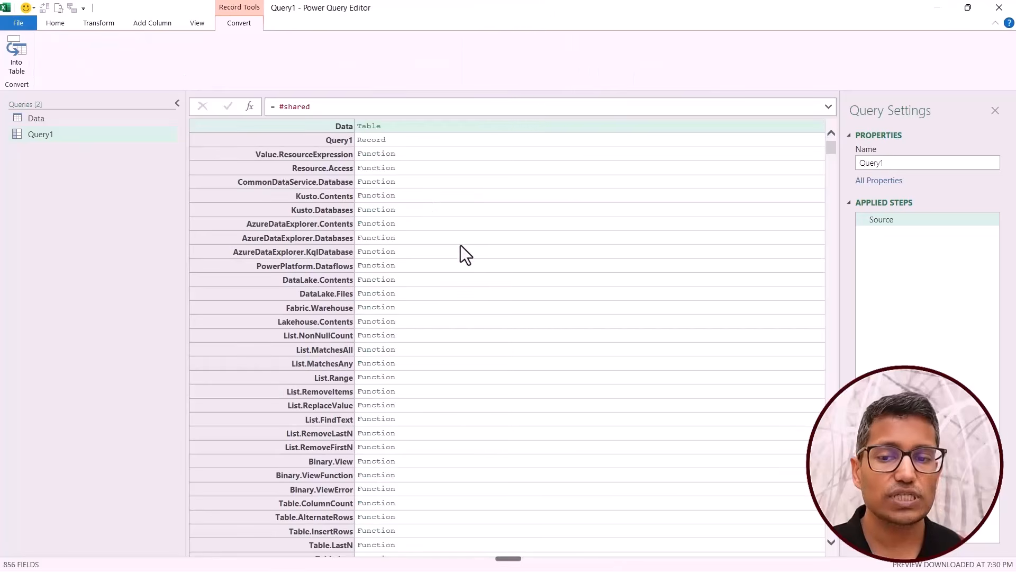
scroll(458, 249, "down", 15)
scroll(459, 248, "down", 5)
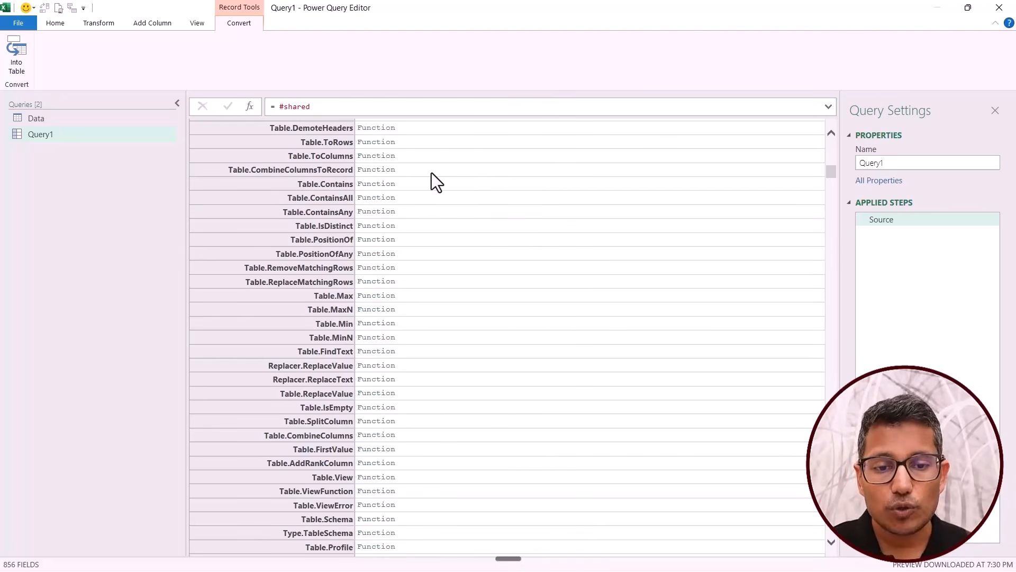
Show the documentation for Table.Contains, enlarge the preview area and read through the function's usage example.
left_click(334, 187)
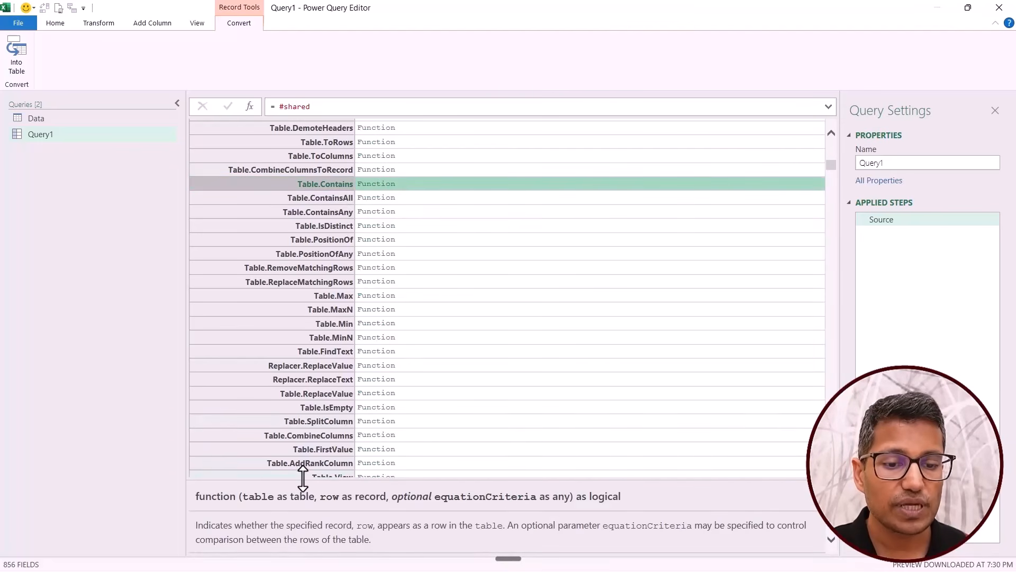
left_click_drag(304, 478, 292, 388)
scroll(292, 463, "down", 6)
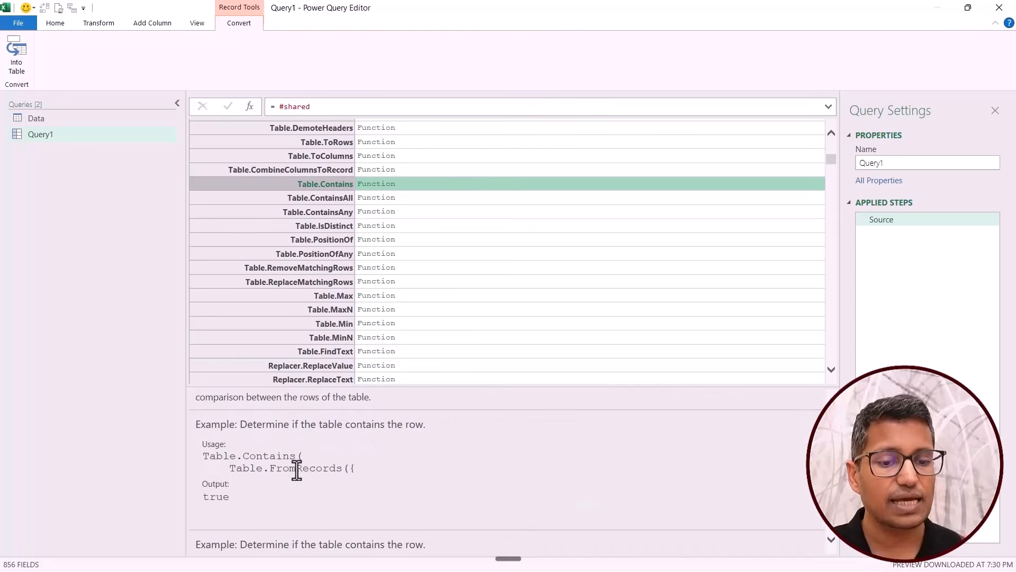
scroll(351, 487, "up", 2)
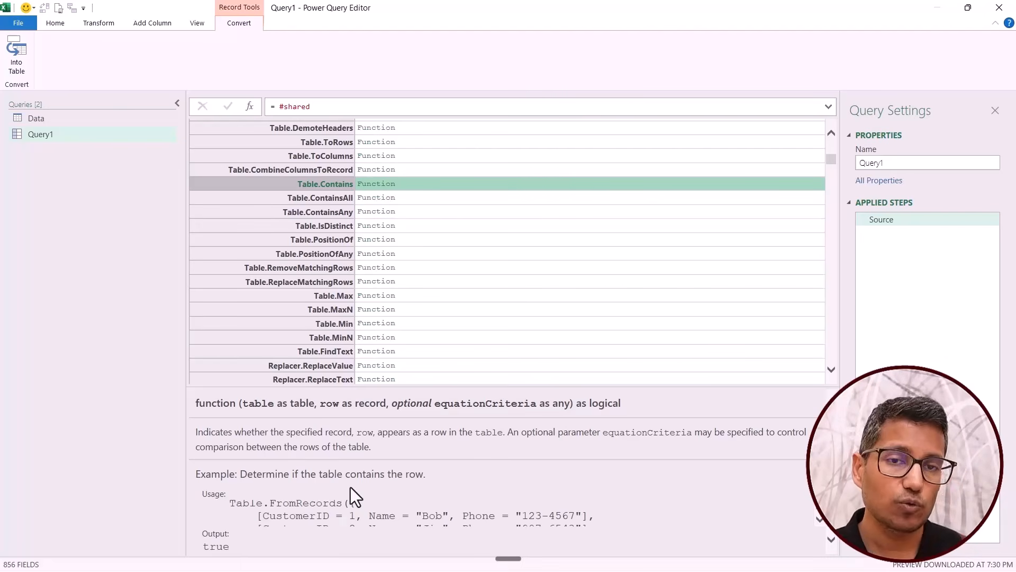
scroll(449, 268, "up", 15)
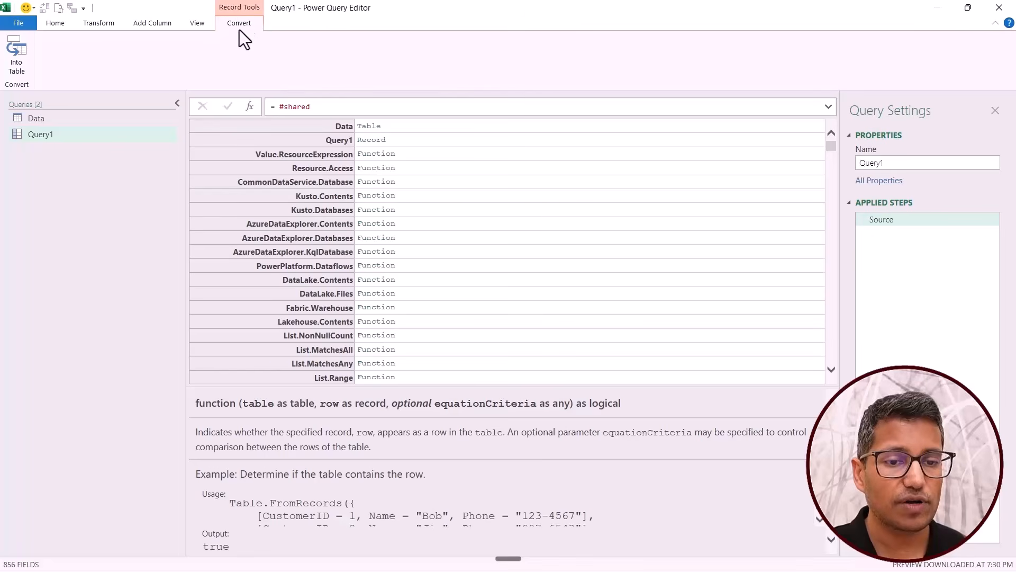
Convert the function record into a table and search the Name column's filter values for list. without applying a filter.
left_click(15, 51)
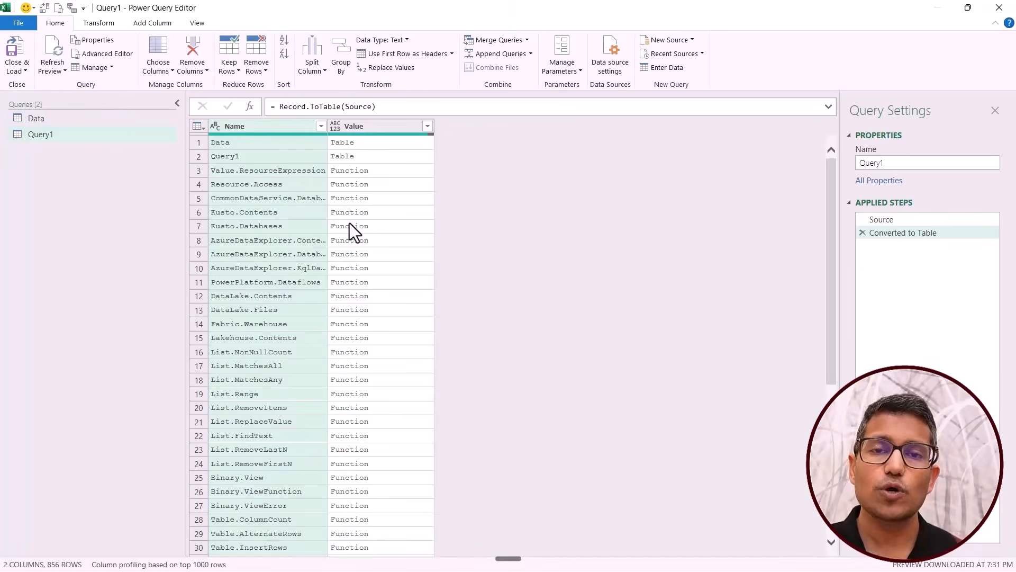
left_click(321, 126)
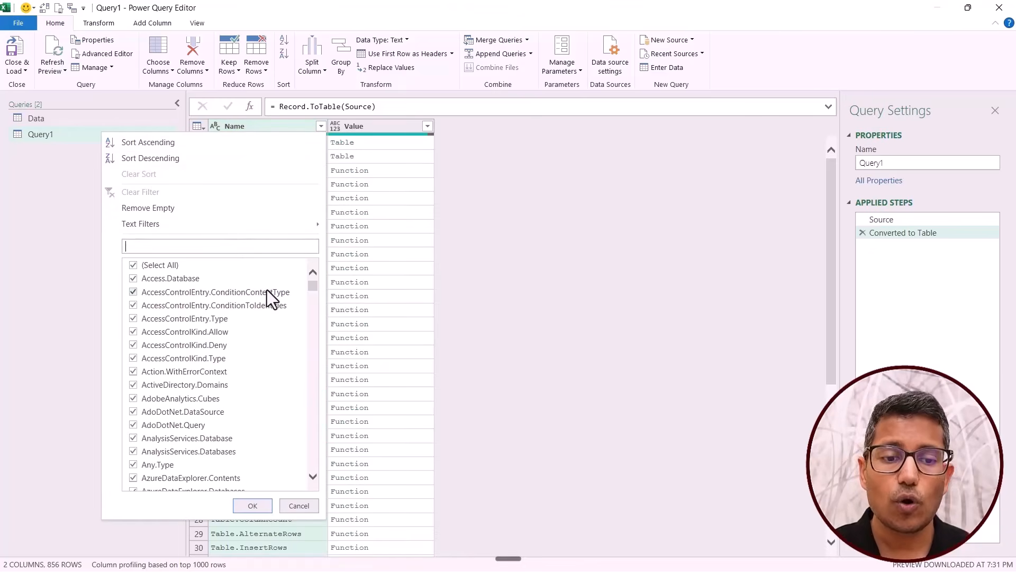
type("li")
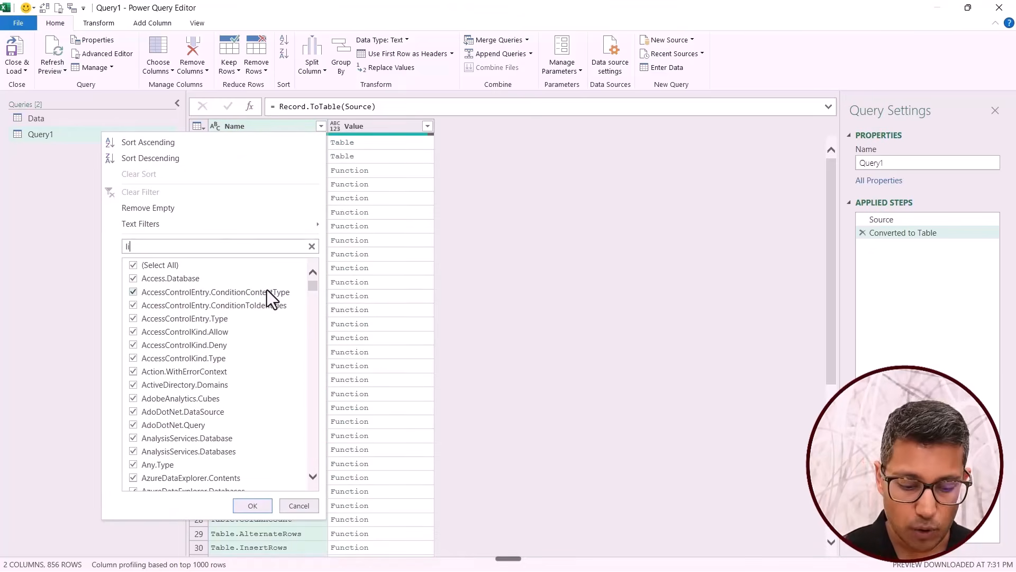
type("st.")
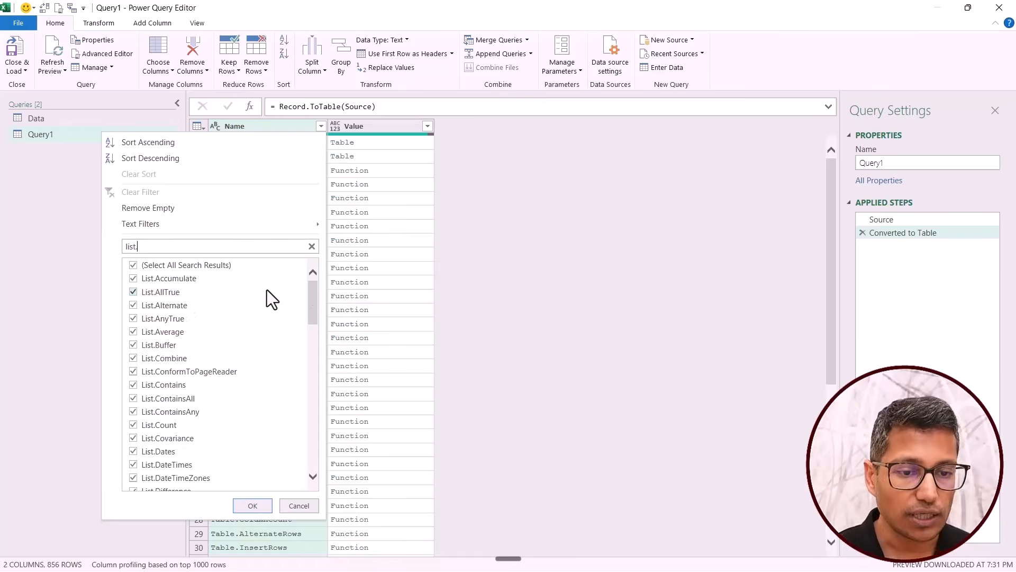
mouse_move(316, 296)
left_mouse_down()
mouse_move(321, 443)
mouse_move(319, 310)
left_mouse_up()
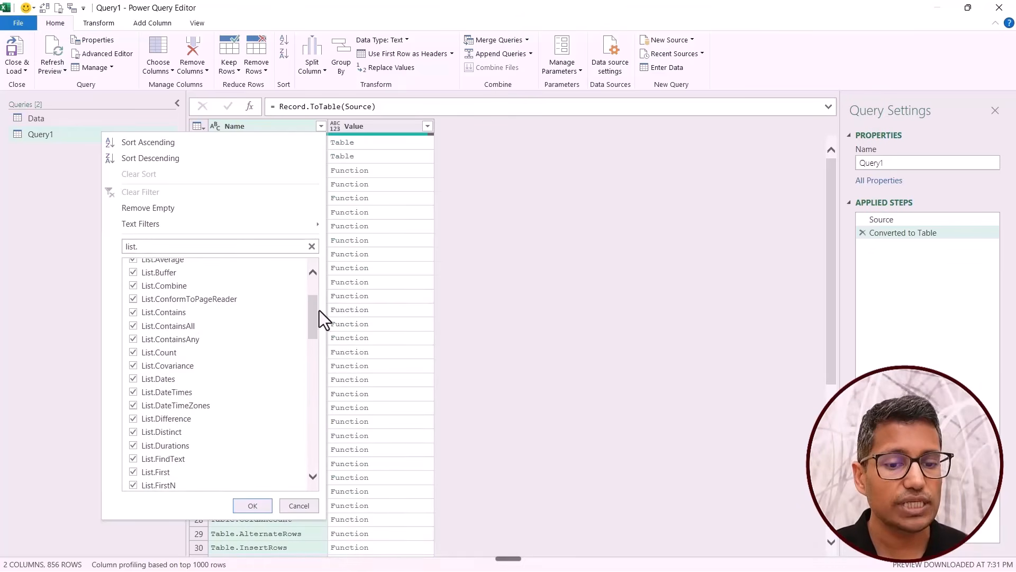
left_click(312, 503)
Read the documentation previews of the Value.ResourceExpression and AzureDataExplorer.Contents functions in the Value column.
left_click(412, 172)
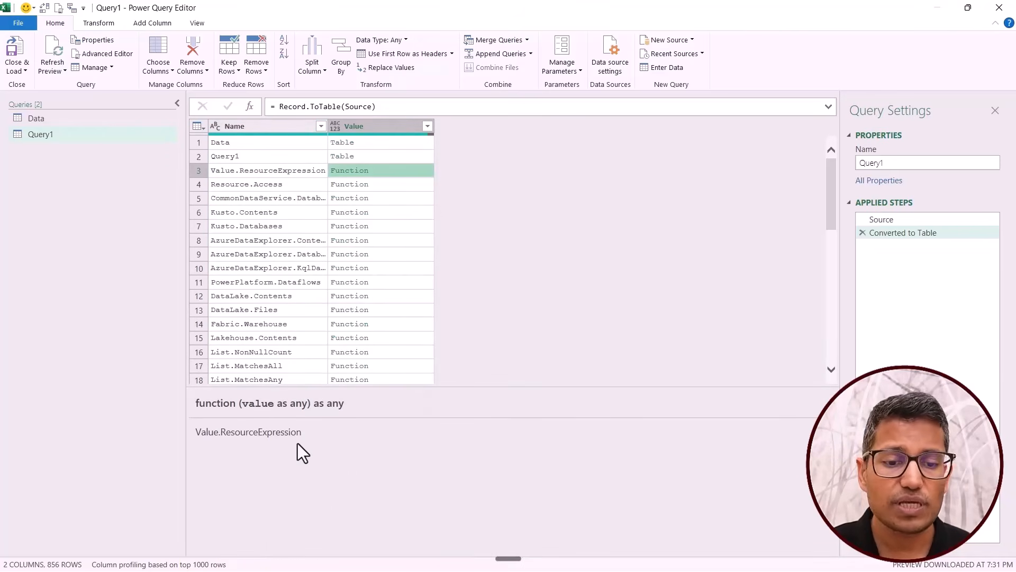
left_click(387, 241)
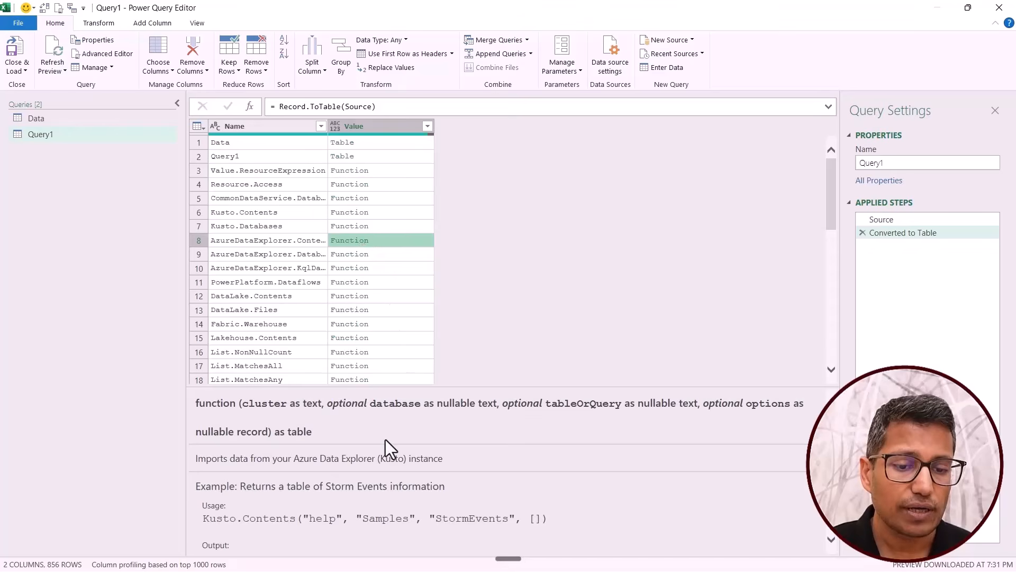
scroll(380, 461, "down", 2)
scroll(377, 465, "up", 2)
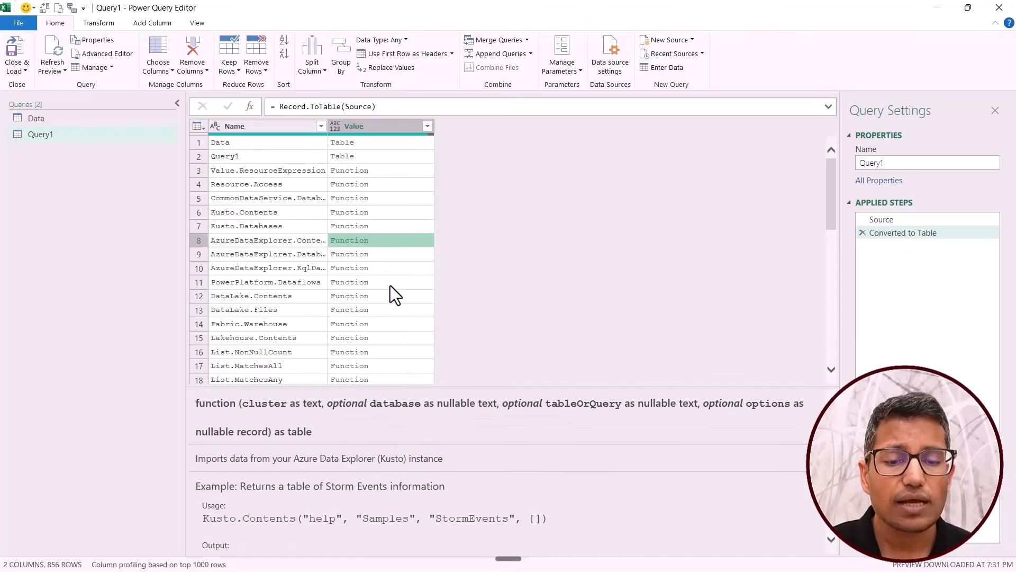
scroll(390, 285, "down", 3)
scroll(390, 285, "up", 3)
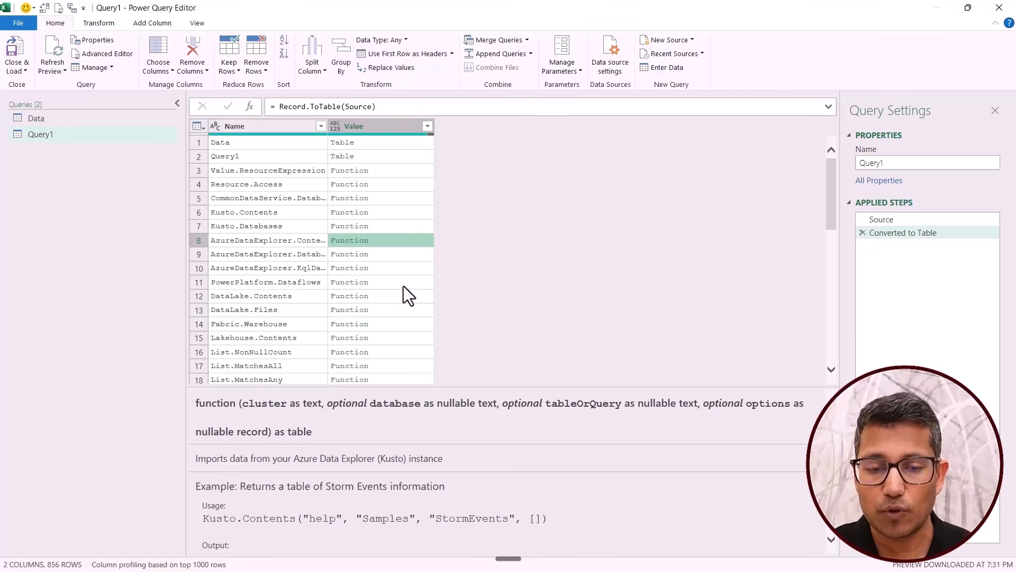
Close and load the queries, load Query1 as a table on a new worksheet and browse the function list.
left_click(17, 47)
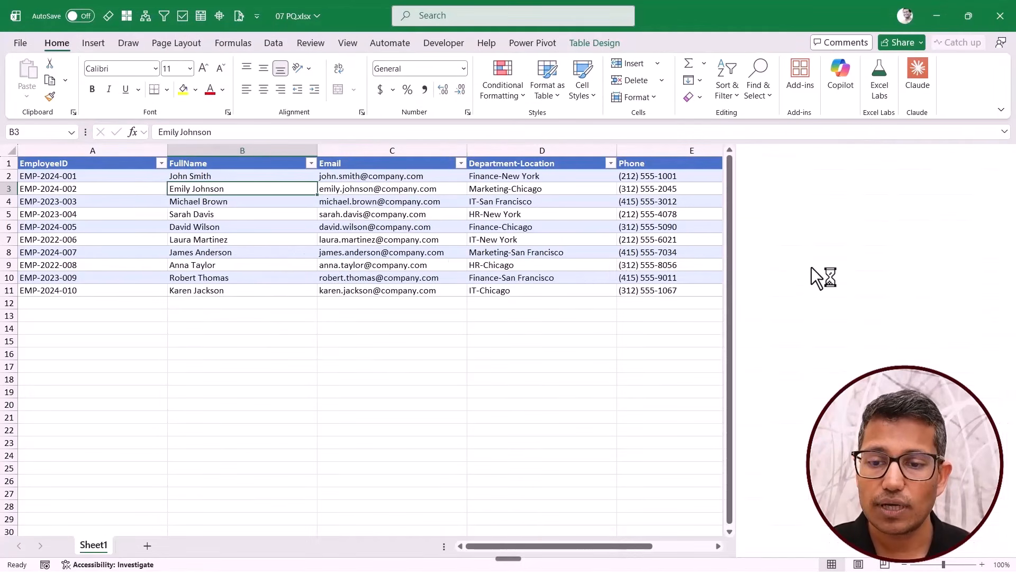
mouse_move(803, 274)
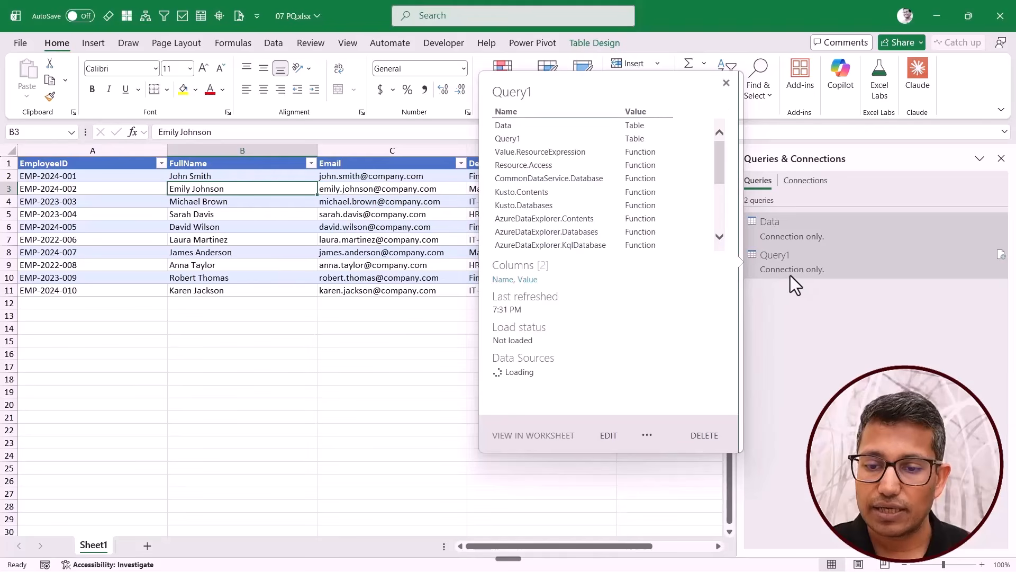
right_click(796, 268)
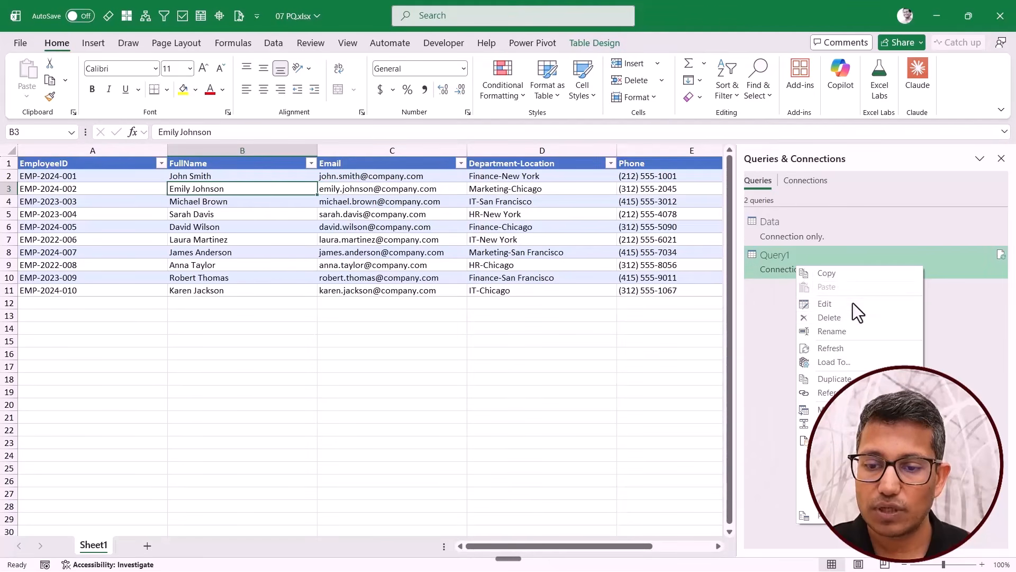
left_click(836, 362)
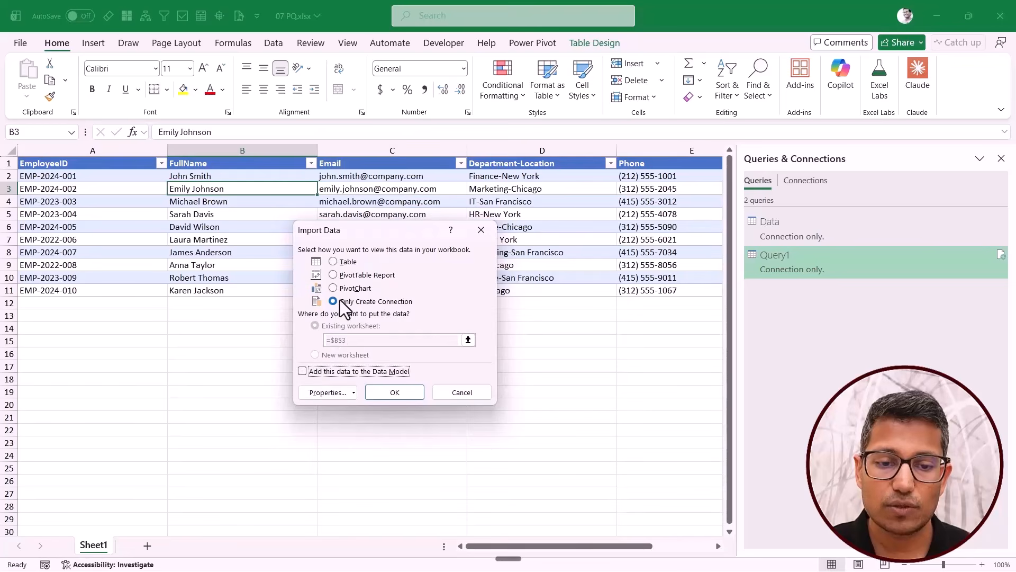
left_click(333, 261)
left_click(315, 355)
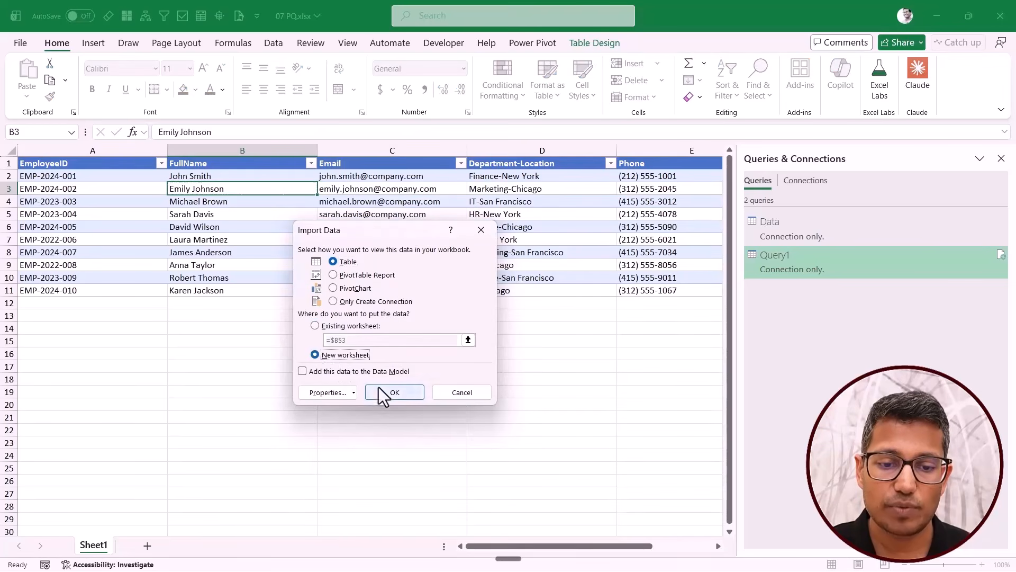
left_click(389, 392)
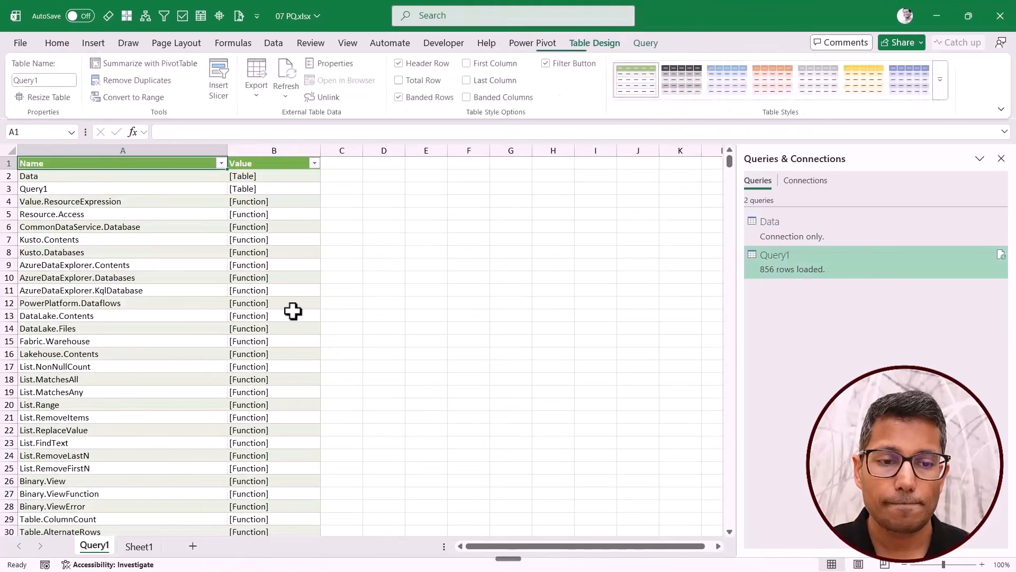
scroll(190, 327, "down", 11)
scroll(191, 327, "up", 7)
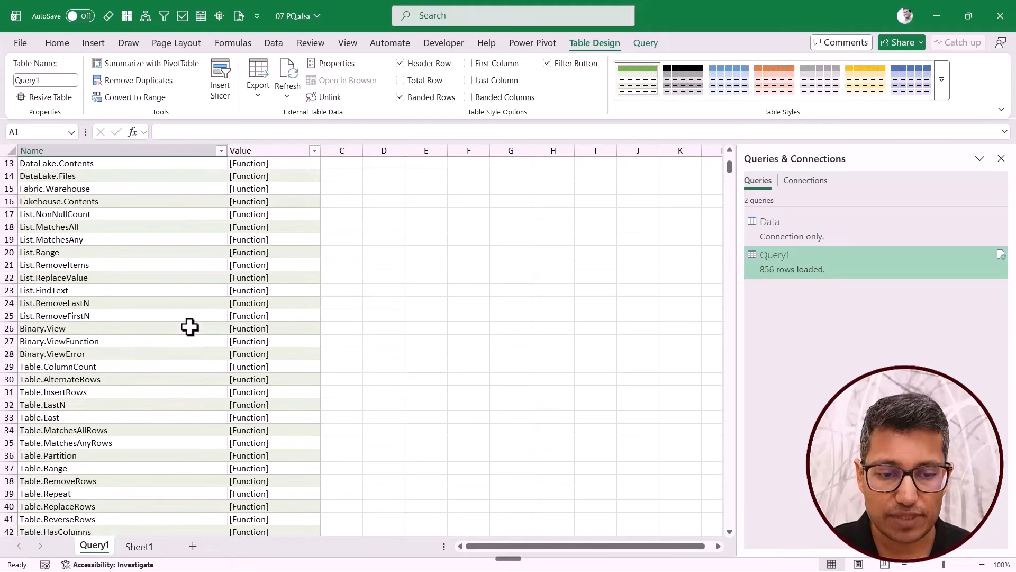
left_click(280, 275)
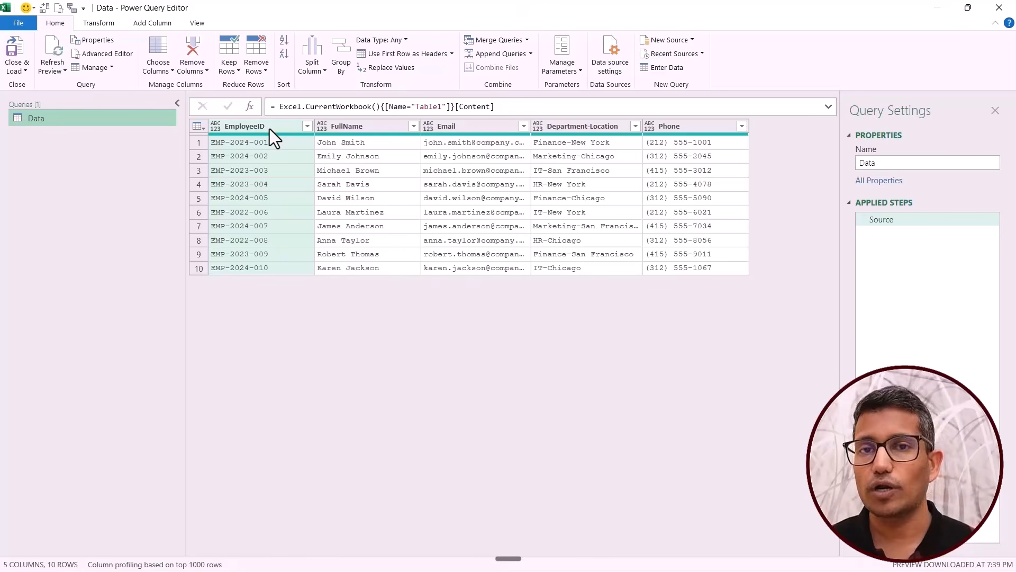
Add a custom step after Source in the Data query and replace its formula text with Table.ColumnNames.
left_click(248, 108)
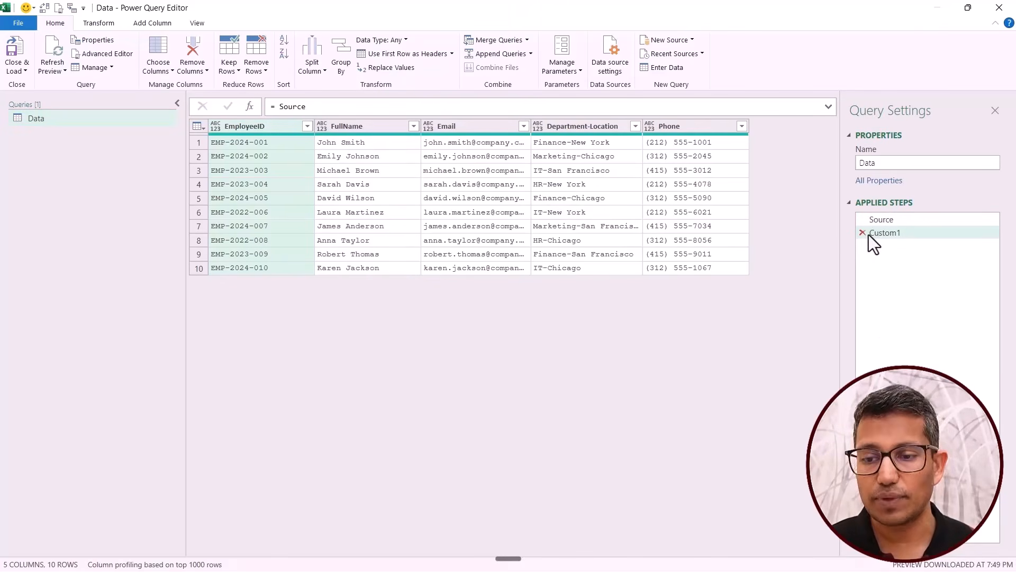
left_click_drag(277, 106, 324, 105)
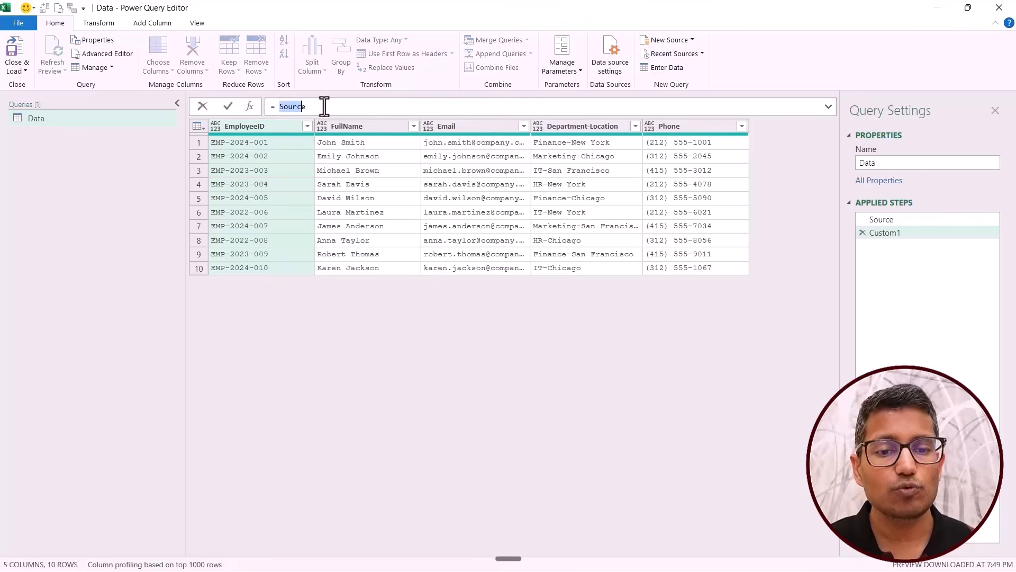
key("BackSpace")
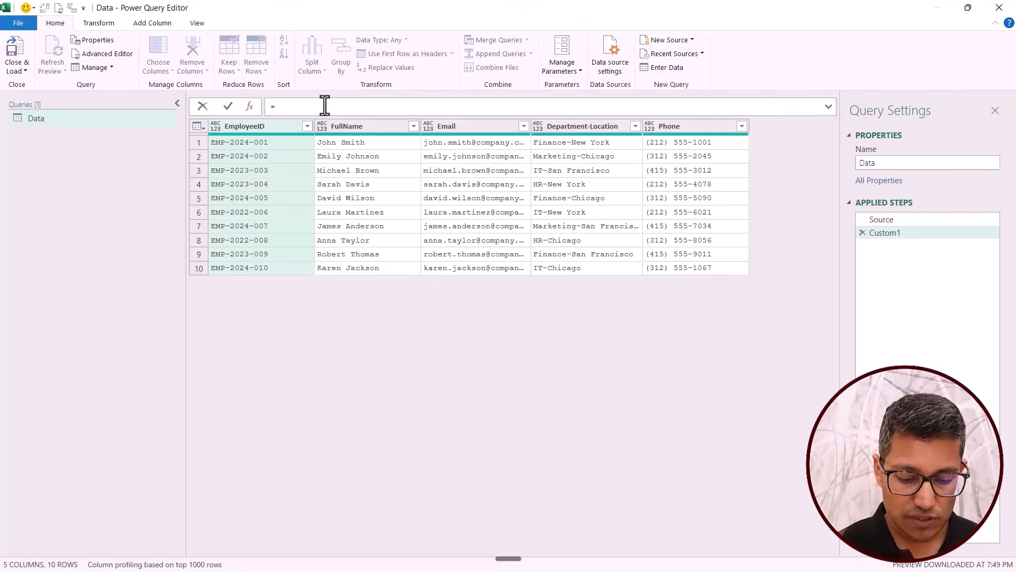
type("table.col")
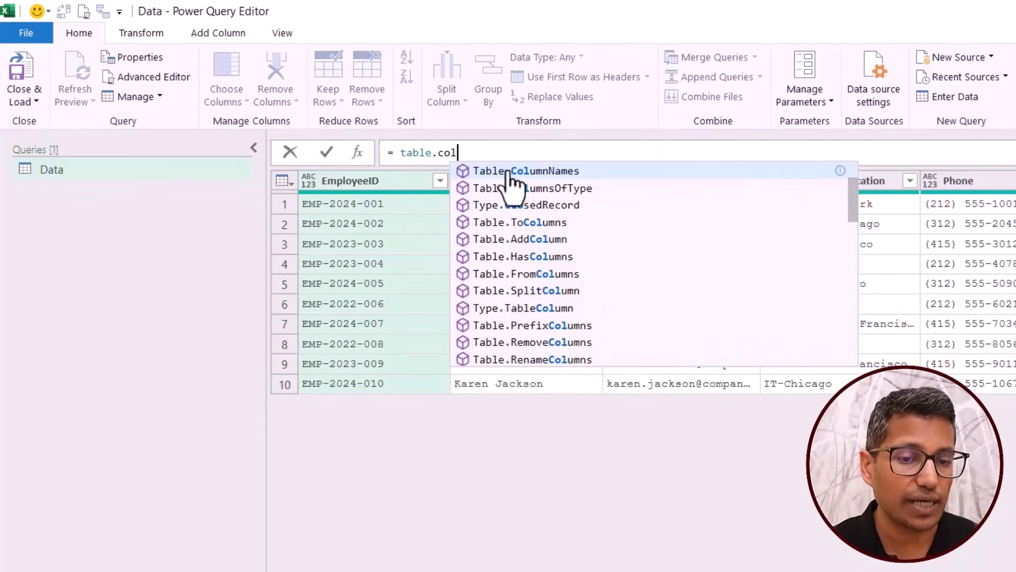
left_click(508, 172)
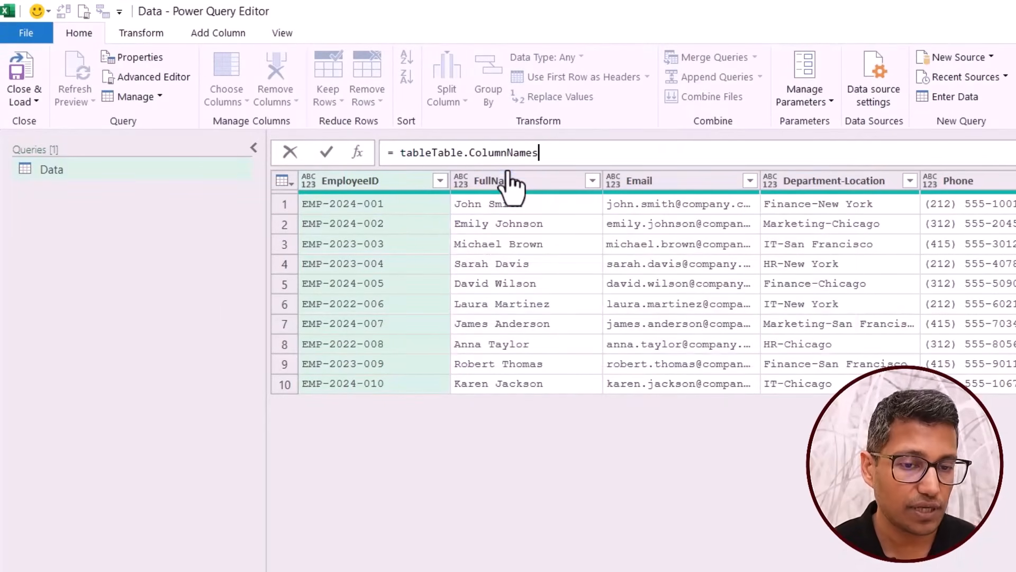
left_click(434, 153, "shift")
left_click_drag(401, 153, 433, 153)
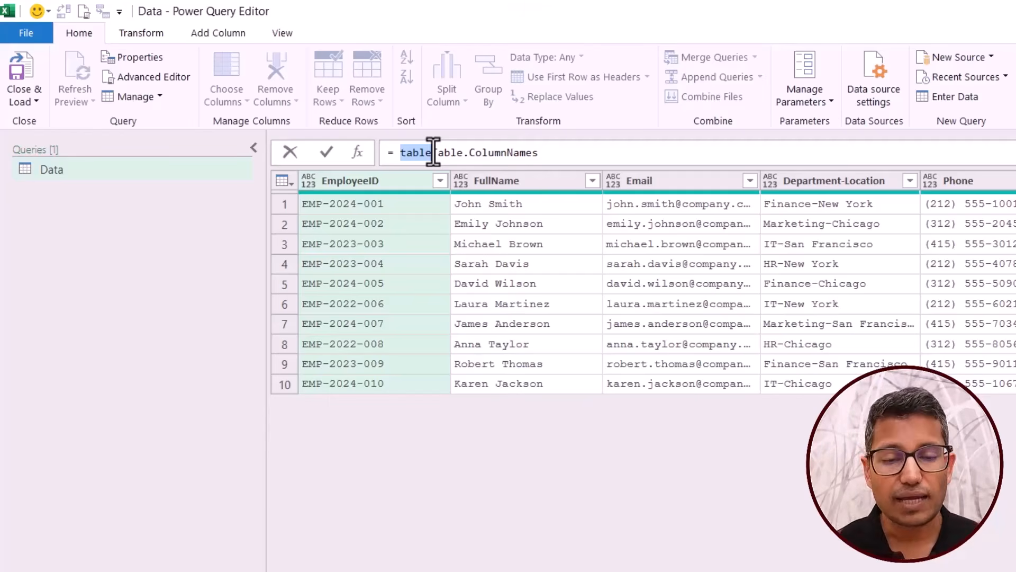
key("BackSpace")
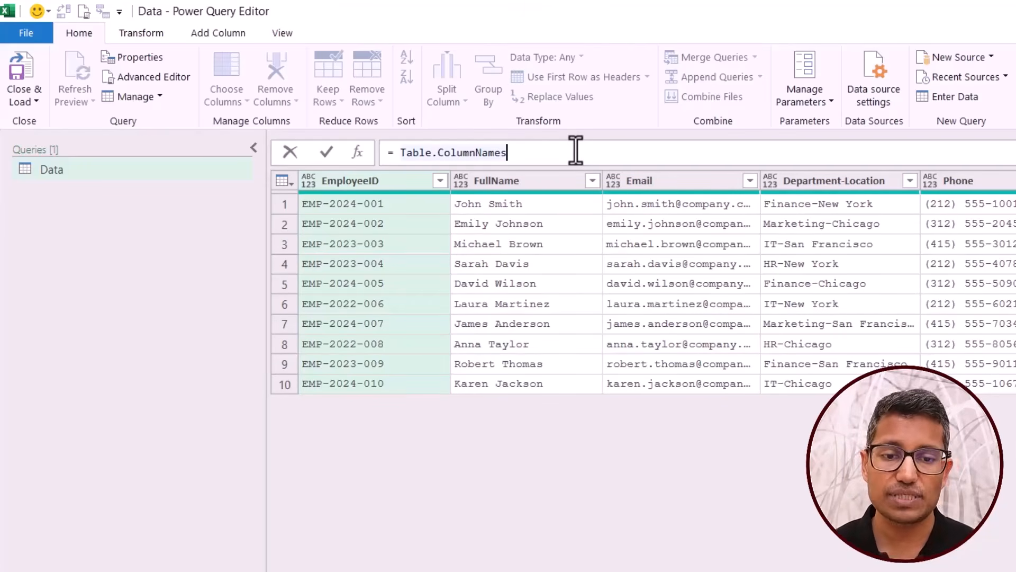
Clear the custom step's formula and autocomplete Table.ColumnNames from the undotted search text tablecol.
key("BackSpace")
key("BackSpace")
key("BackSpace")
key("BackSpace")
key("BackSpace")
key("BackSpace")
key("BackSpace")
key("BackSpace")
key("BackSpace")
key("BackSpace")
key("BackSpace")
key("BackSpace")
key("BackSpace")
key("BackSpace")
key("BackSpace")
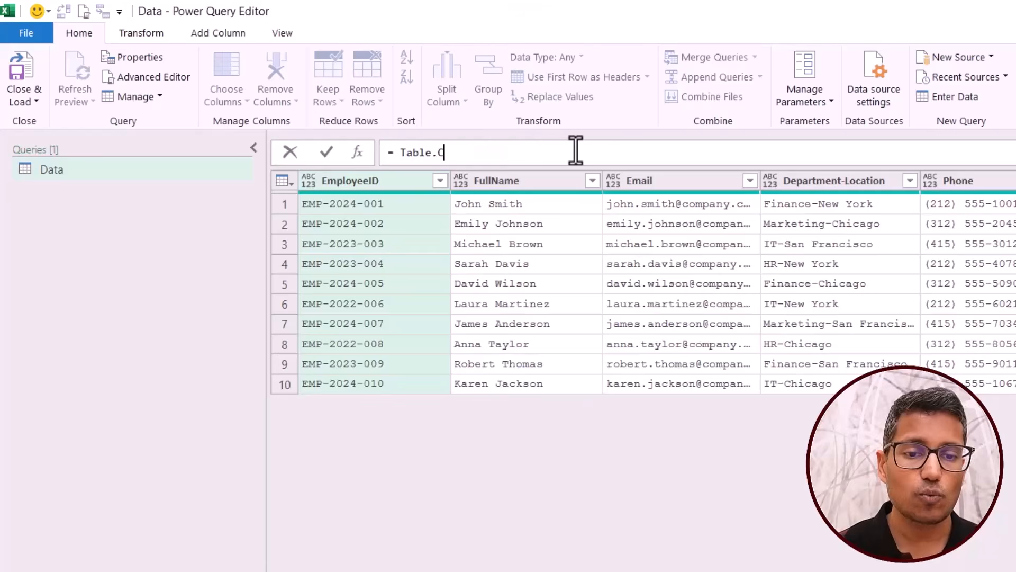
key("BackSpace")
key("BackSpace")
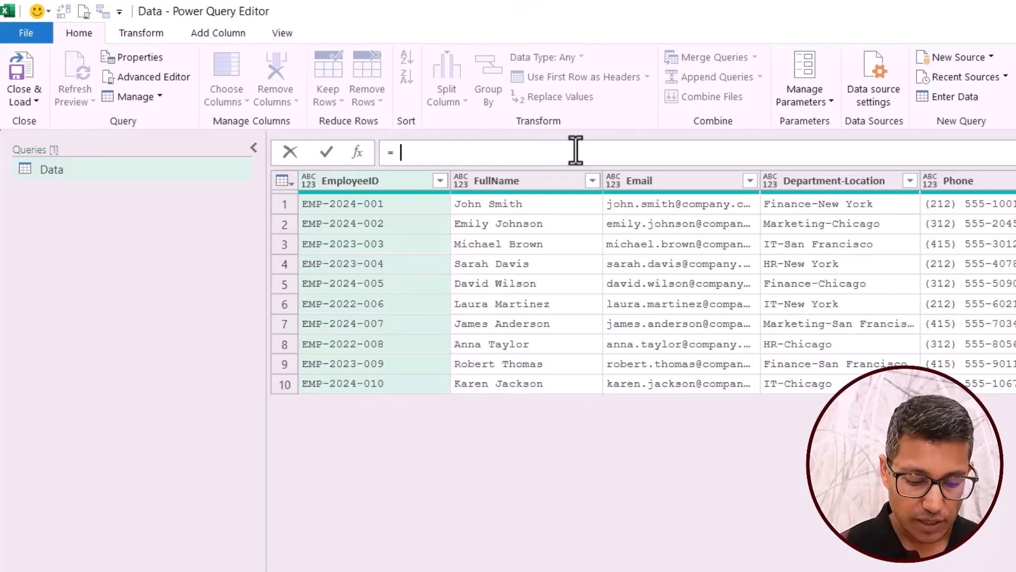
type("table")
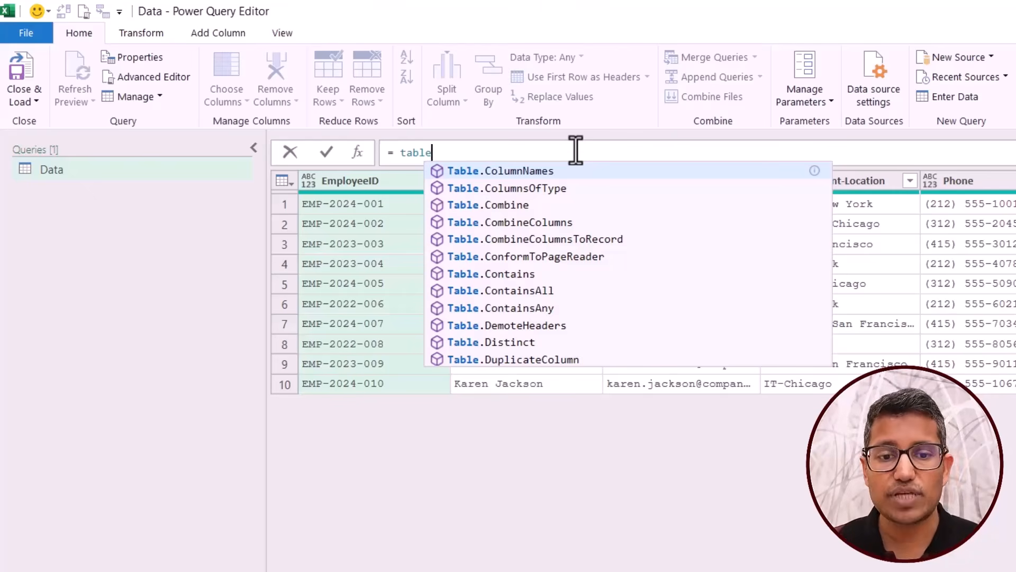
type("col")
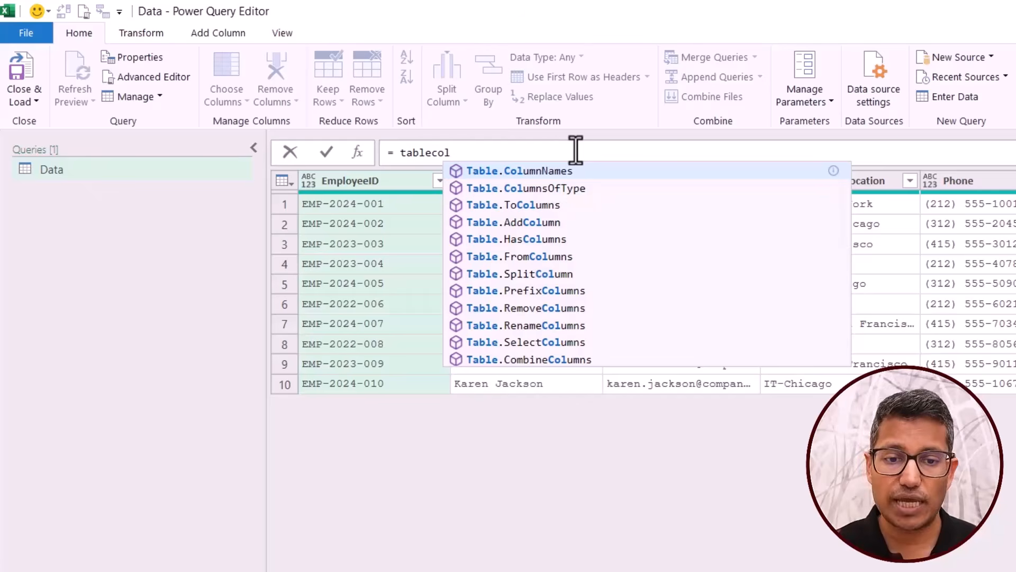
key("Tab")
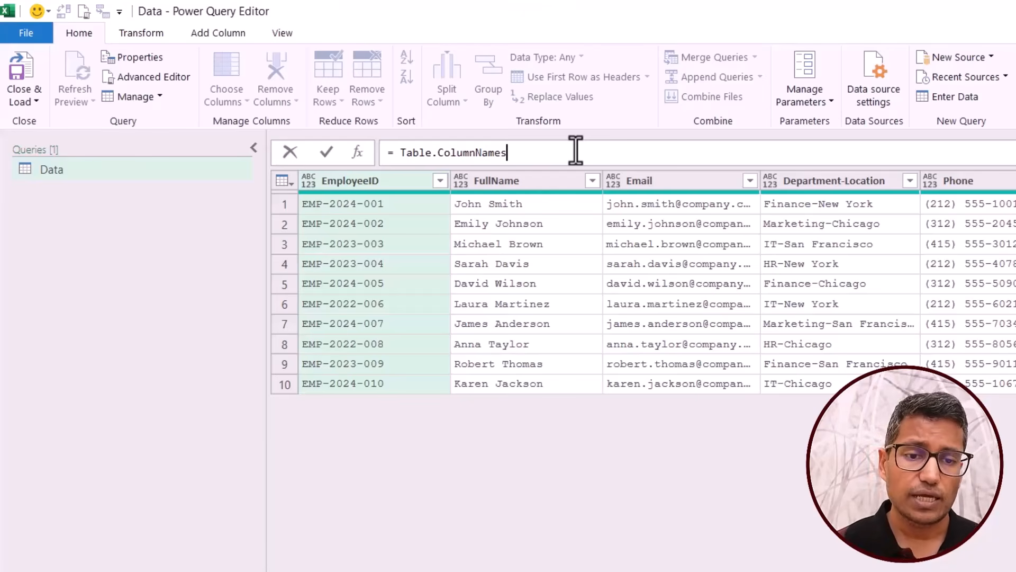
Clear the custom step's formula after the equals sign and autocomplete Table.ColumnNames from the search text .column.
key("BackSpace")
key("BackSpace")
key("BackSpace")
key("BackSpace")
key("BackSpace")
key("BackSpace")
key("BackSpace")
key("BackSpace")
key("BackSpace")
key("BackSpace")
key("BackSpace")
key("BackSpace")
key("BackSpace")
key("BackSpace")
key("BackSpace")
key("BackSpace")
key("BackSpace")
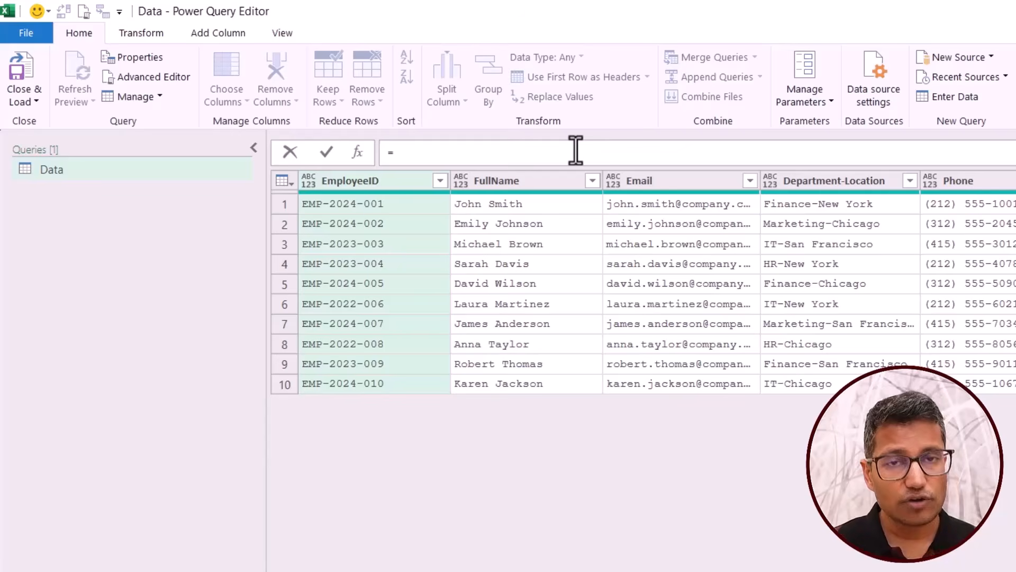
type(".col")
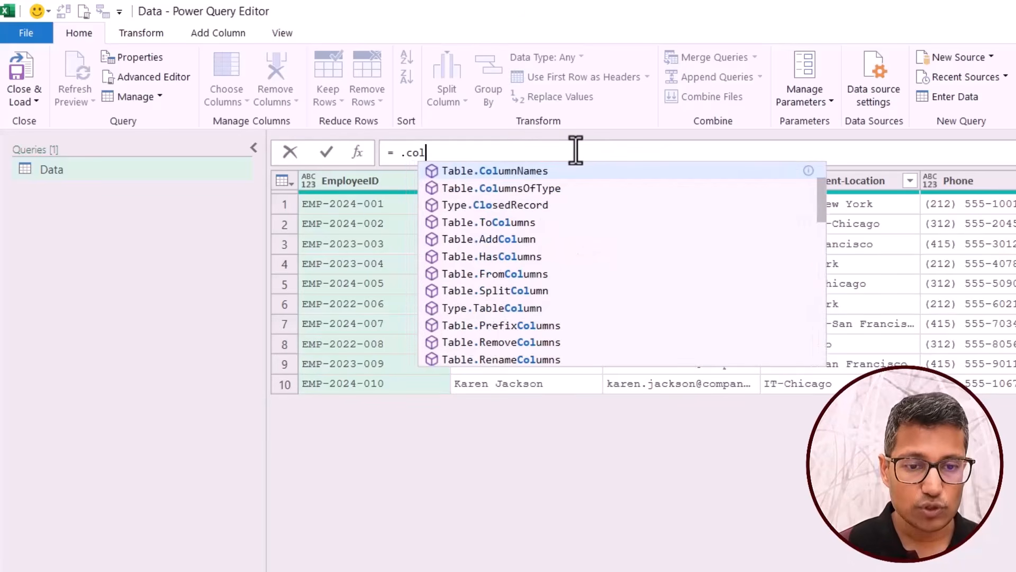
type("umn")
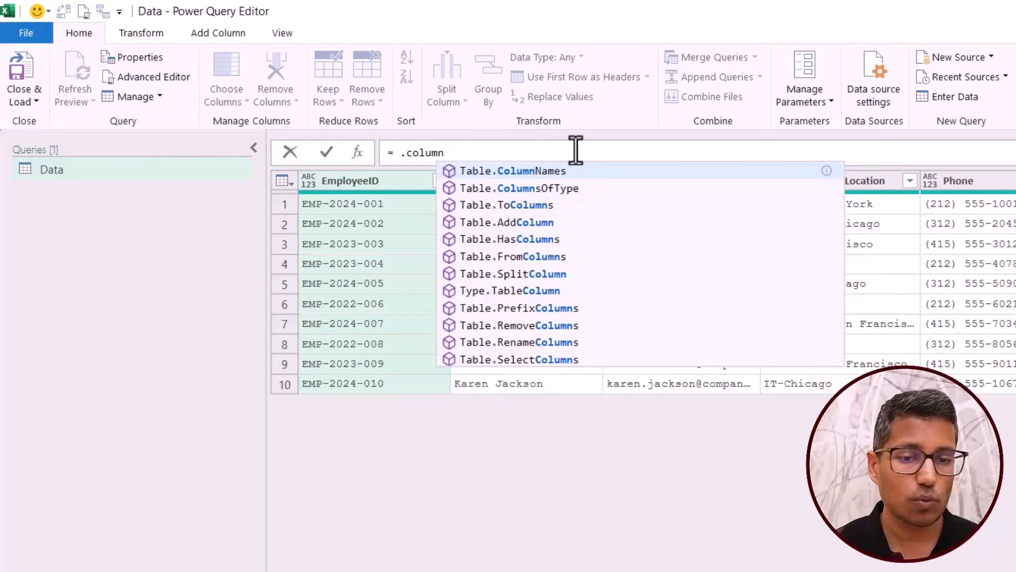
key("Tab")
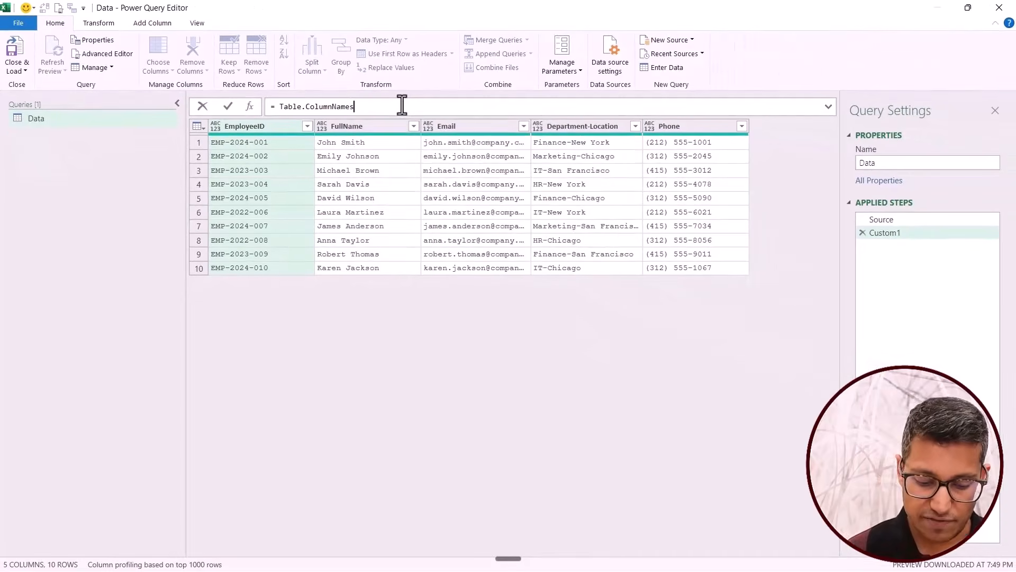
Complete the custom step's formula as Table.ColumnNames(Source) and commit it.
type("(Source")
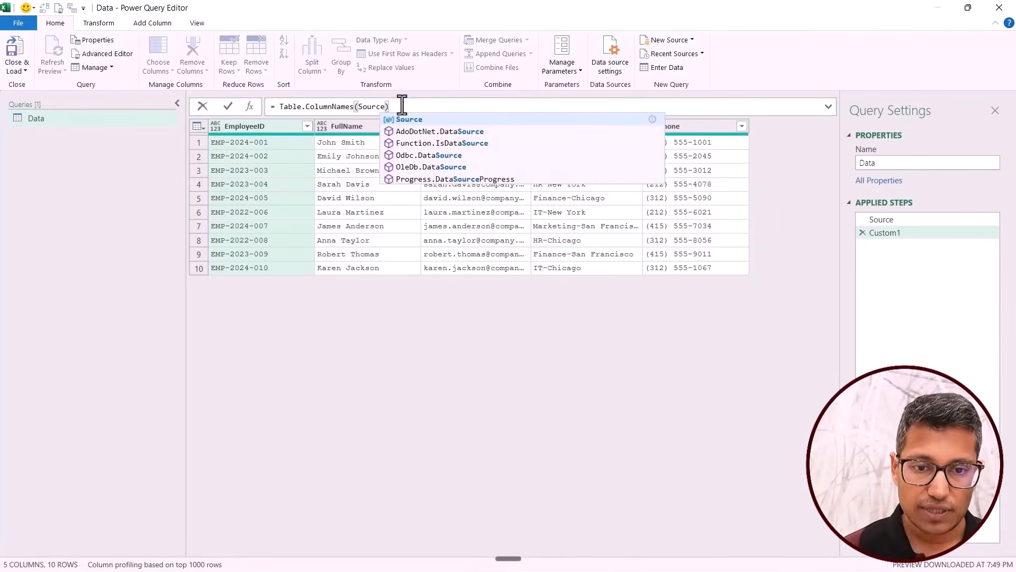
key("Return")
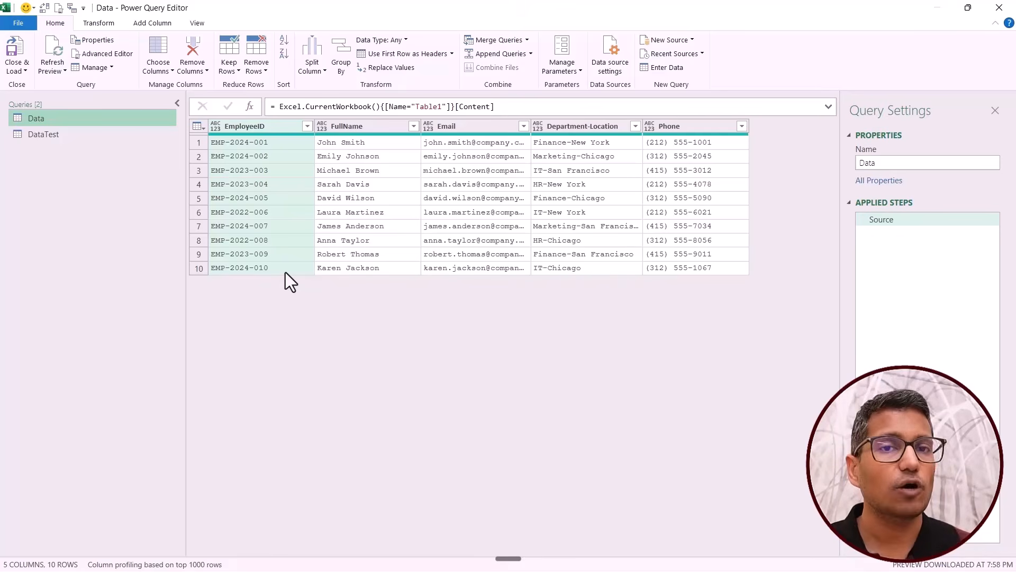
Add a custom step after Source in the Data query and set its formula to Table.ColumnNames without arguments.
left_click(248, 106)
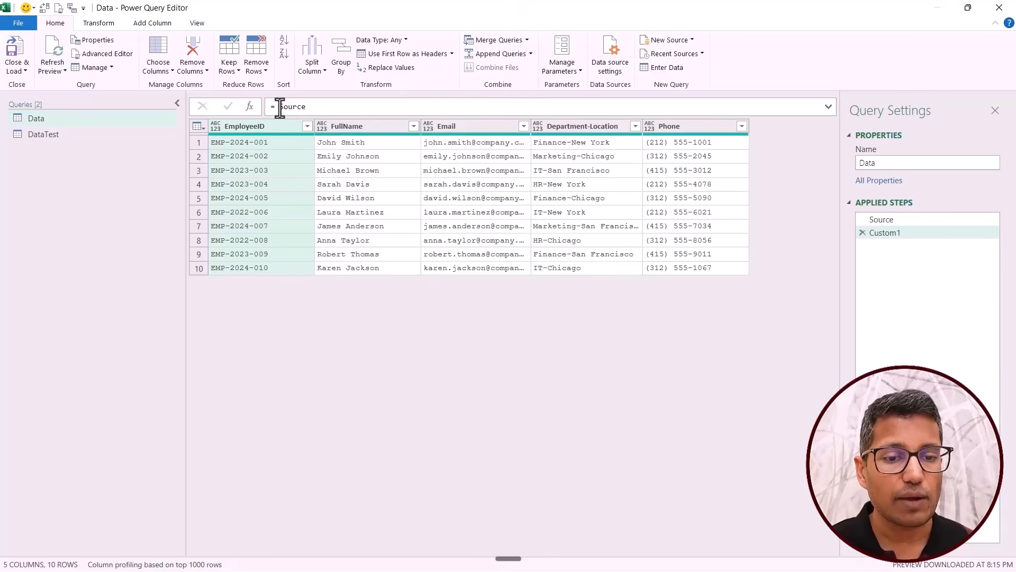
left_click_drag(277, 106, 352, 107)
key("BackSpace")
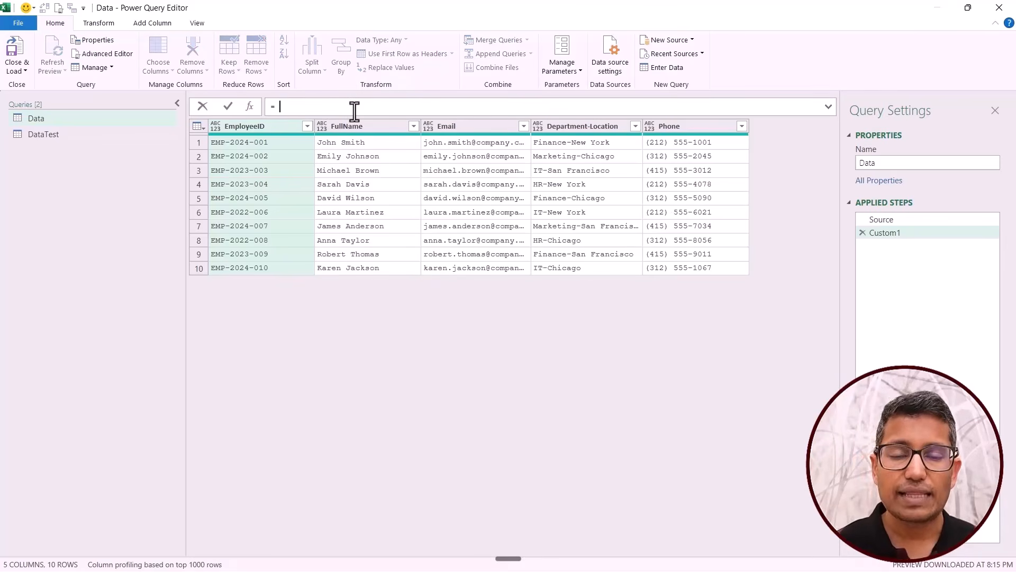
type("tableco")
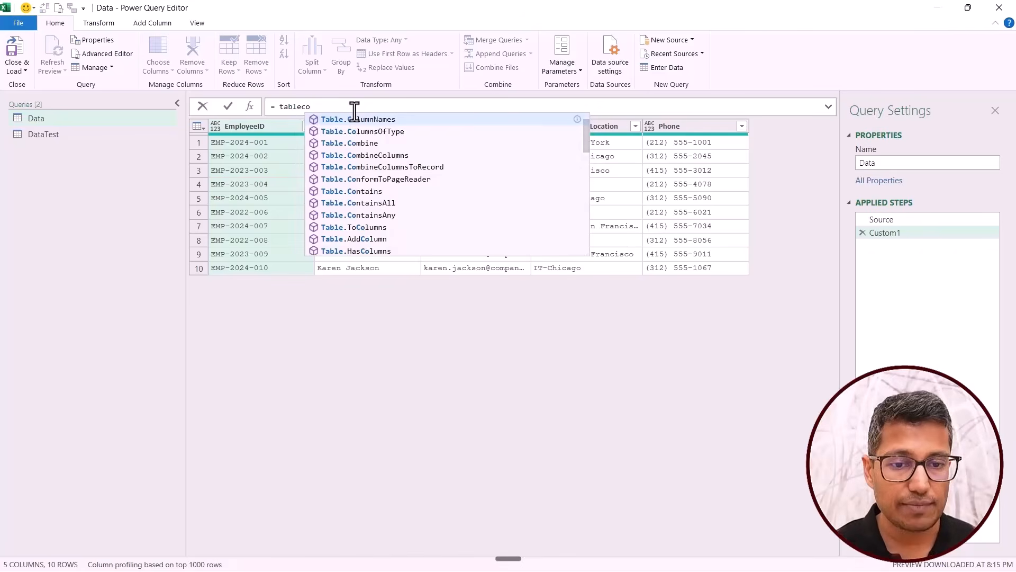
key("Tab")
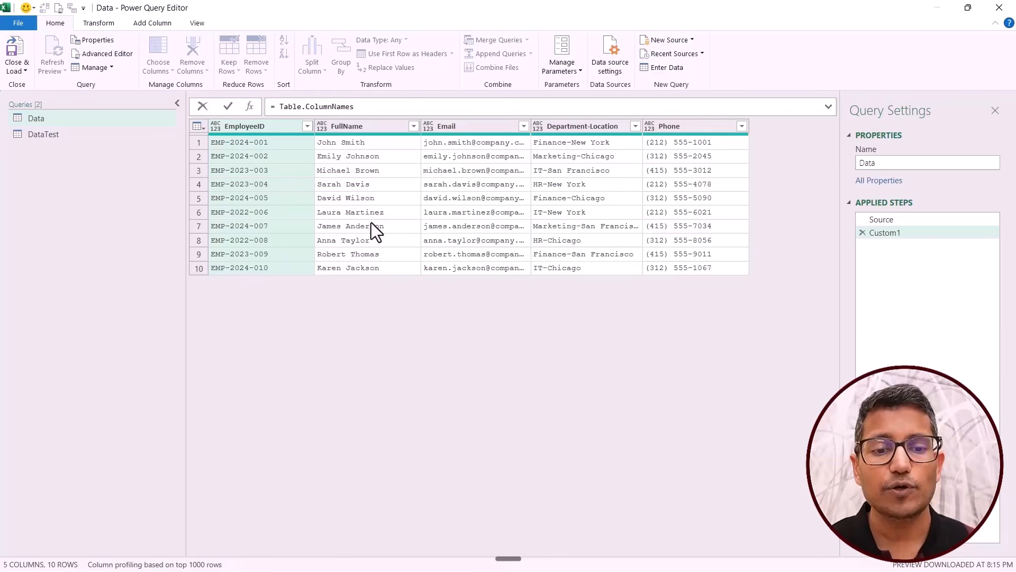
key("Return")
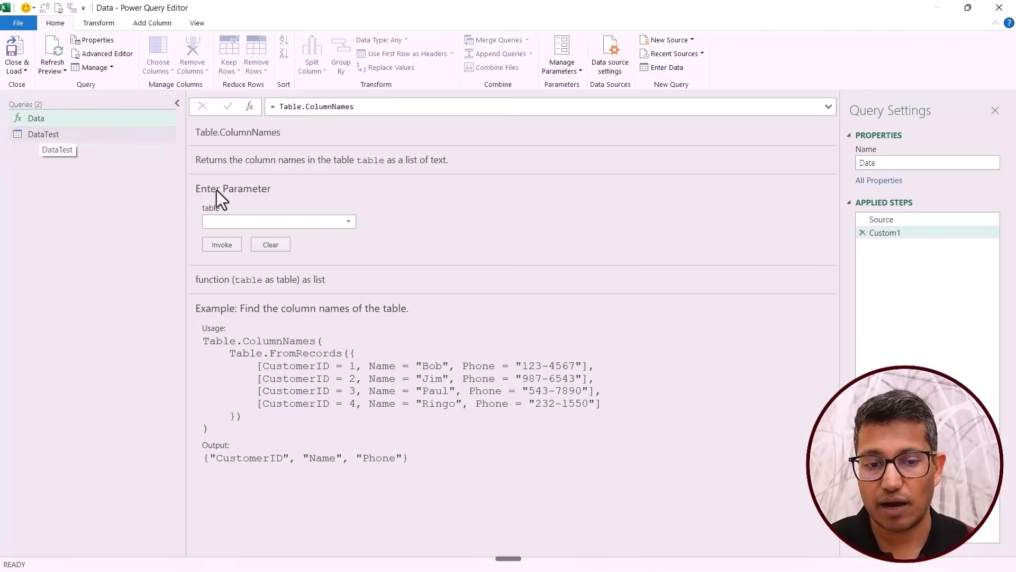
Invoke the Table.ColumnNames function with DataTest as its table parameter, then go back to the Data query.
left_click(348, 222)
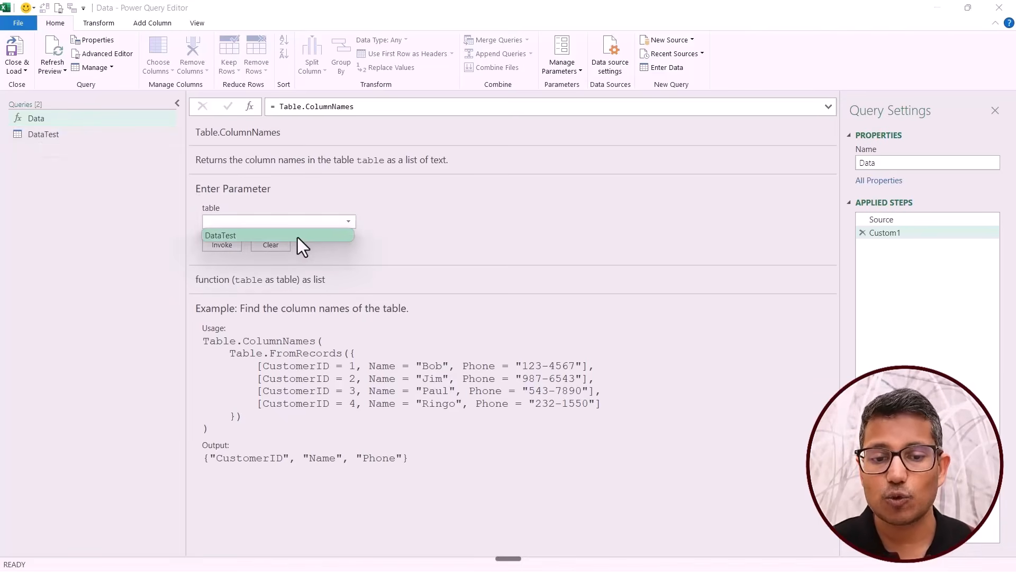
left_click(298, 236)
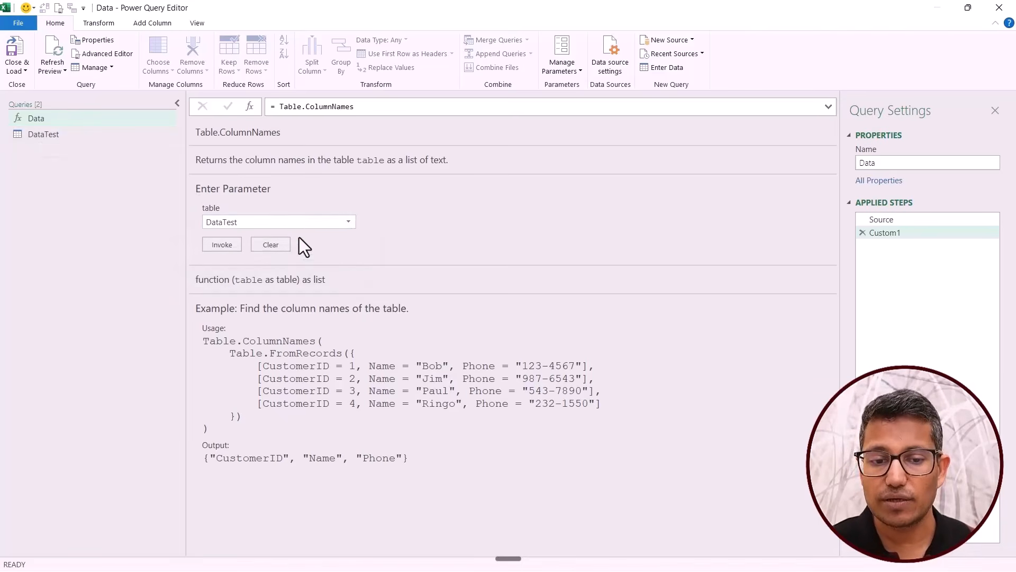
left_click(224, 247)
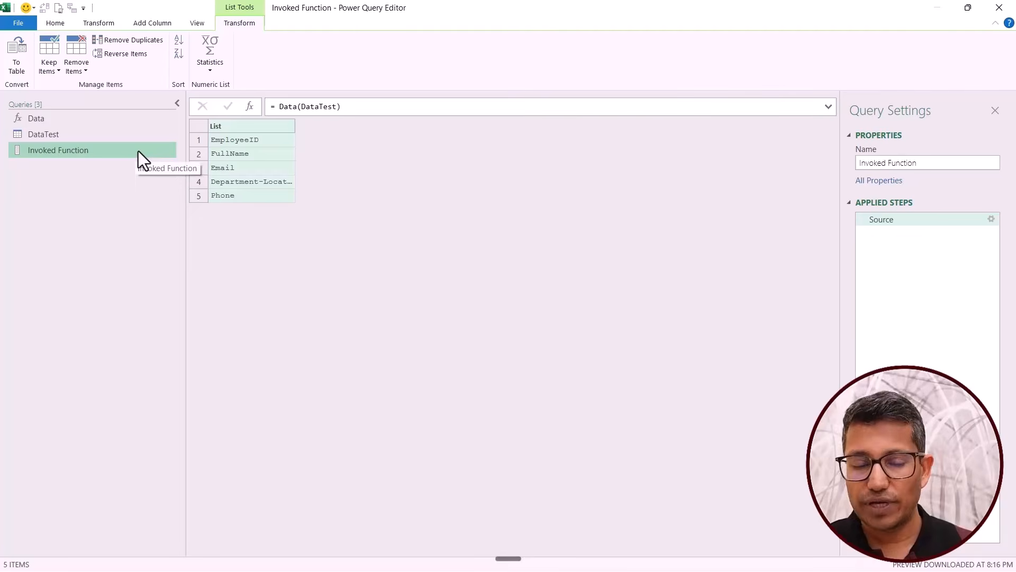
left_click(88, 137)
left_click(74, 117)
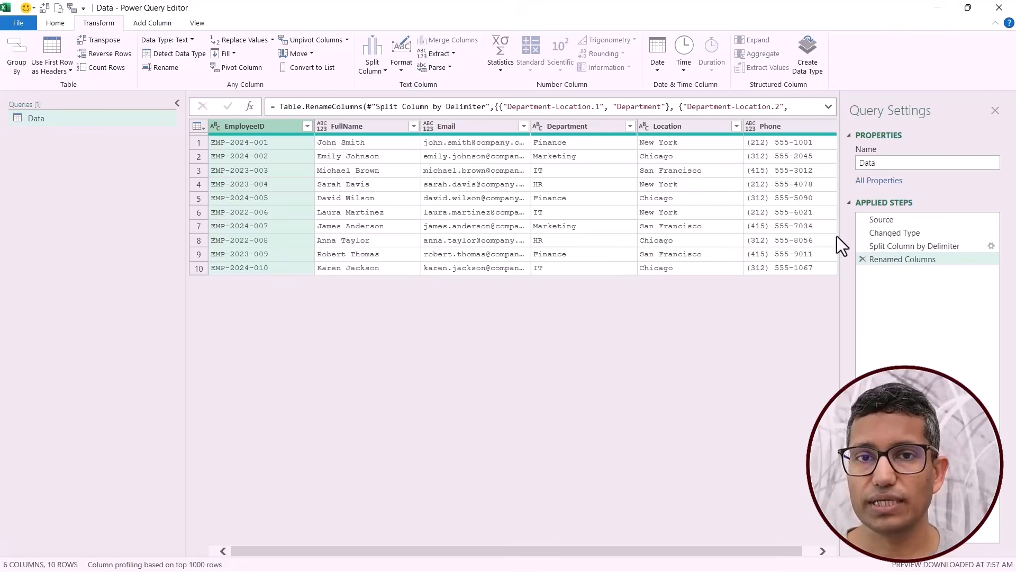
Compare the Split Column by Delimiter and Renamed Columns steps and add a custom step after Renamed Columns.
left_click(907, 250)
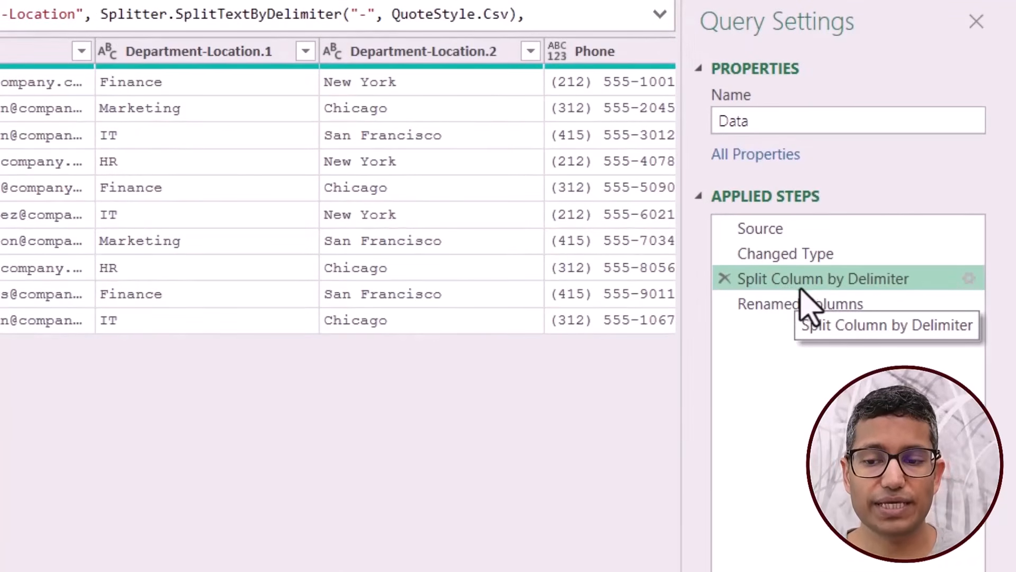
left_click(790, 310)
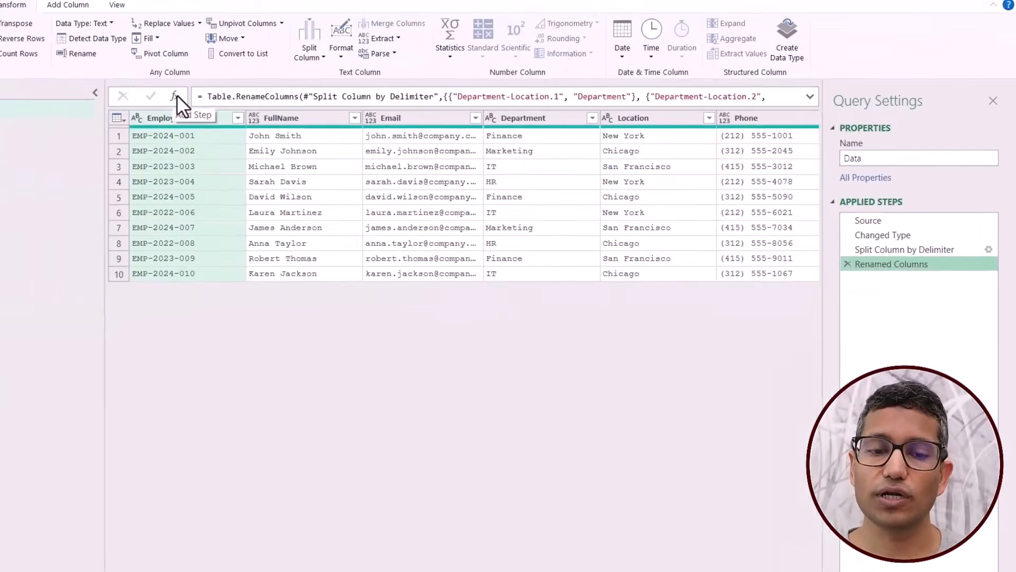
left_click(248, 108)
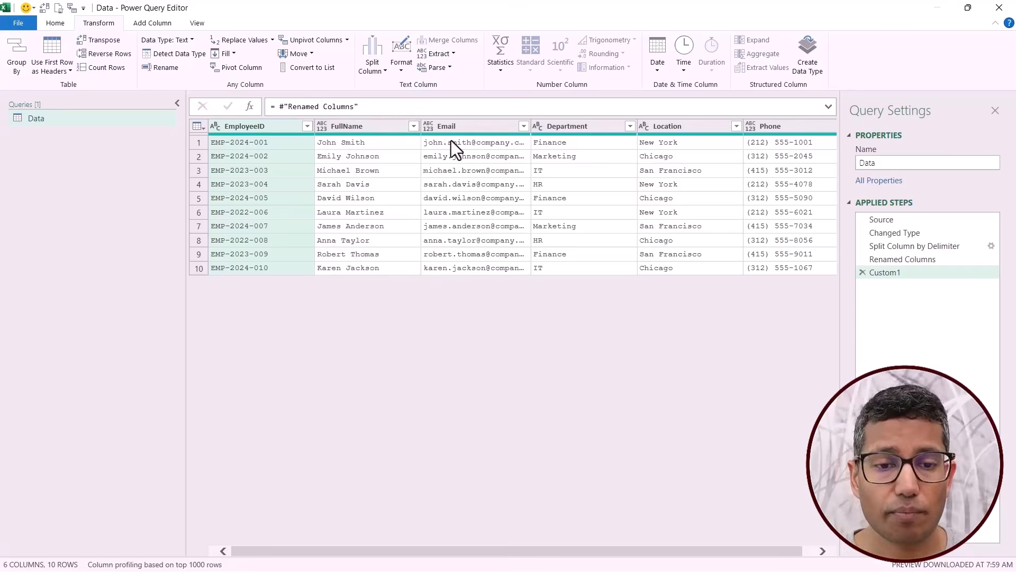
Rename the Renamed Columns step to RenamedColumns, without the space, and add a custom step after it.
left_click(881, 263)
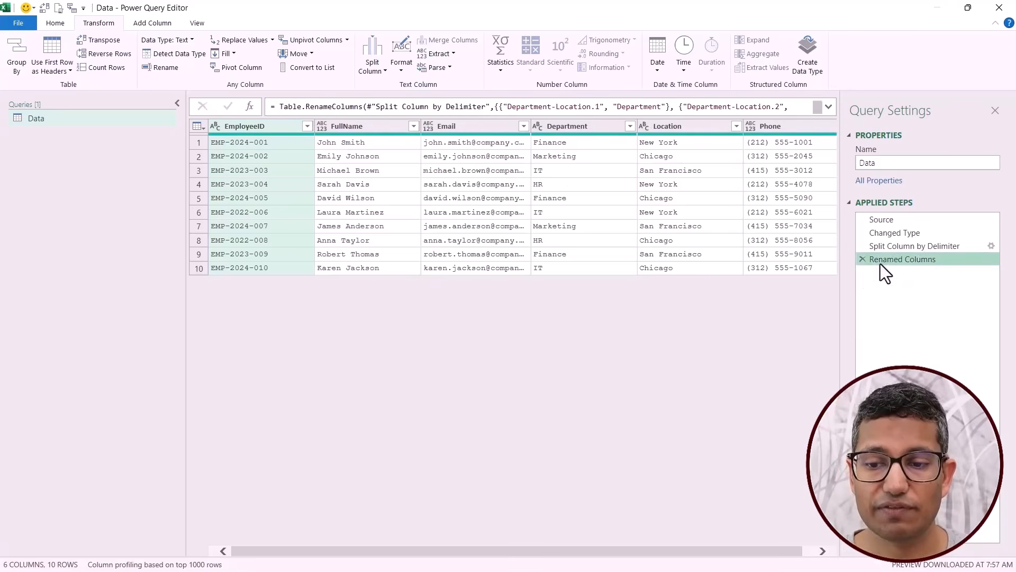
right_click(880, 263)
left_click(897, 286)
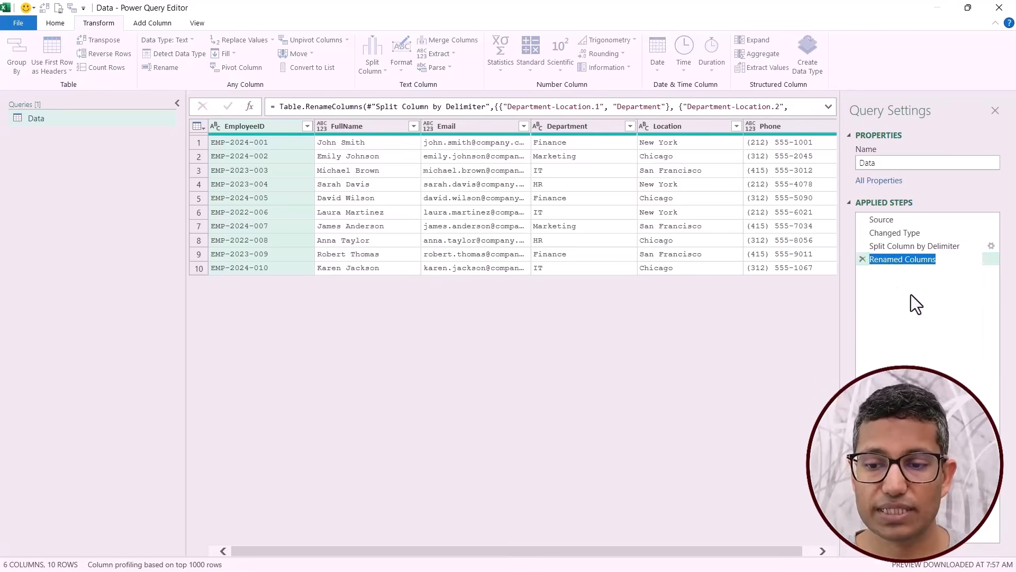
key("End")
key("BackSpace")
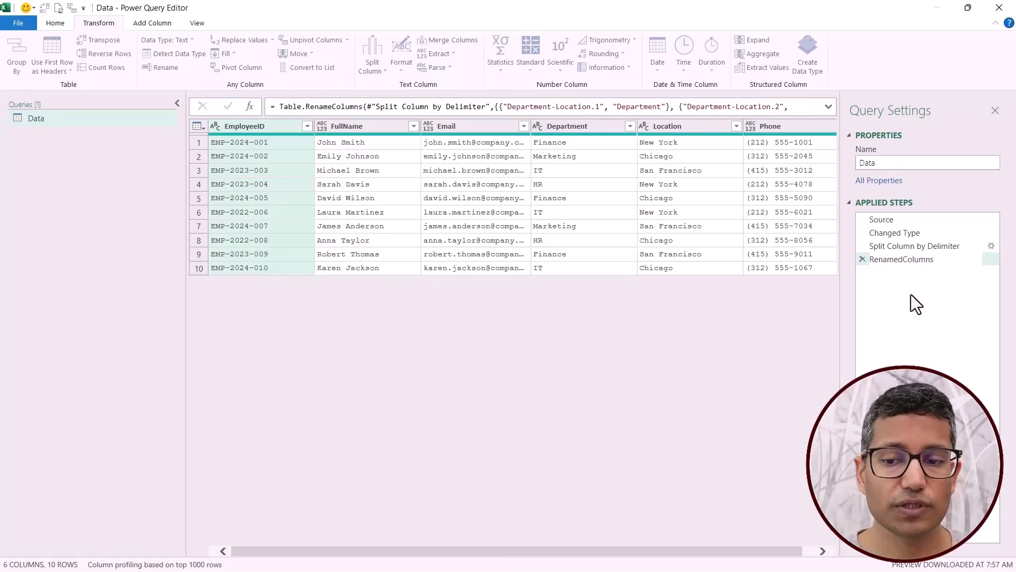
key("Return")
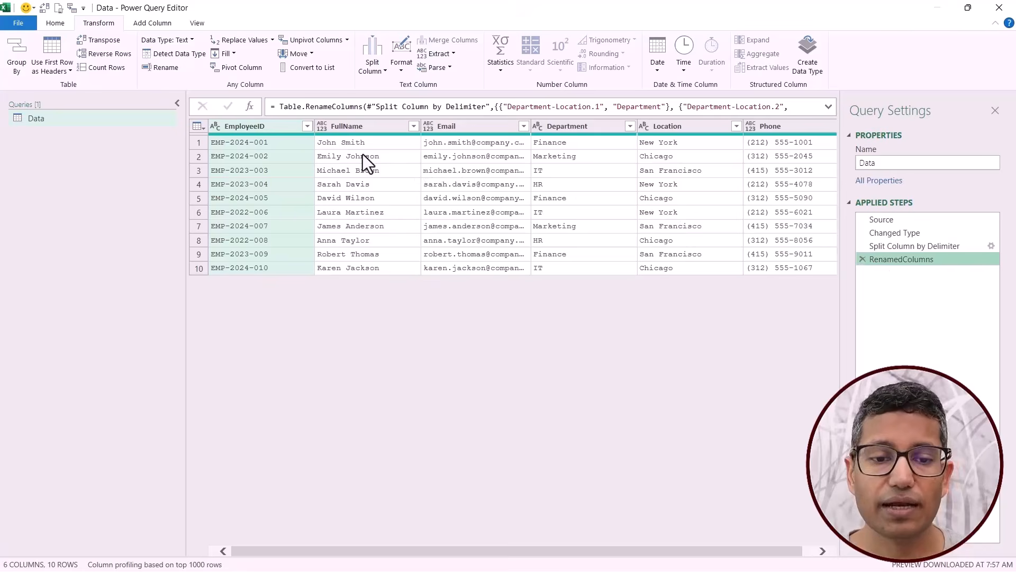
left_click(247, 110)
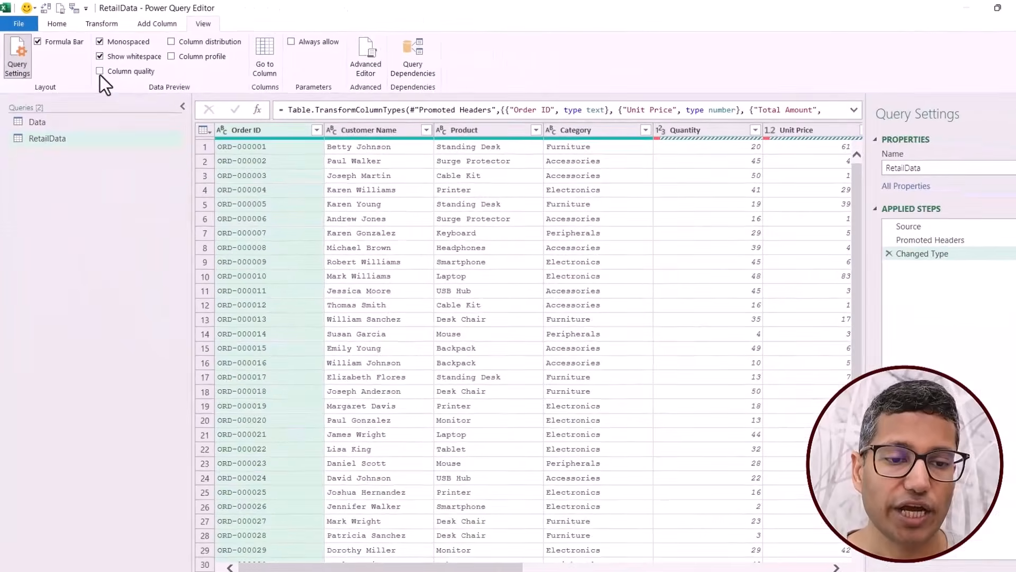
Show column quality in the RetailData preview and examine its indicators from Order ID across to Discount (%).
left_click(97, 71)
mouse_move(236, 155)
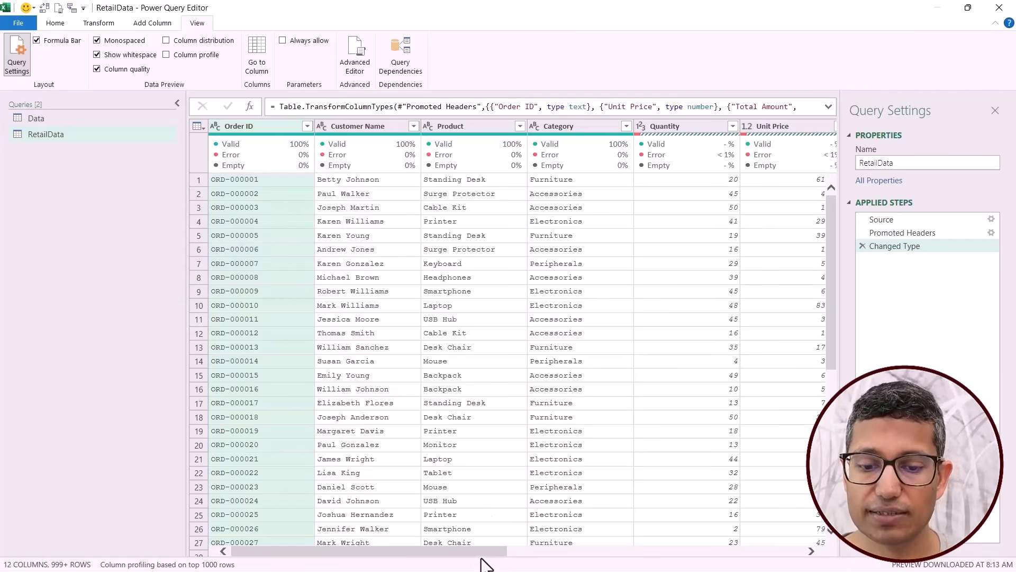
left_click_drag(481, 552, 588, 553)
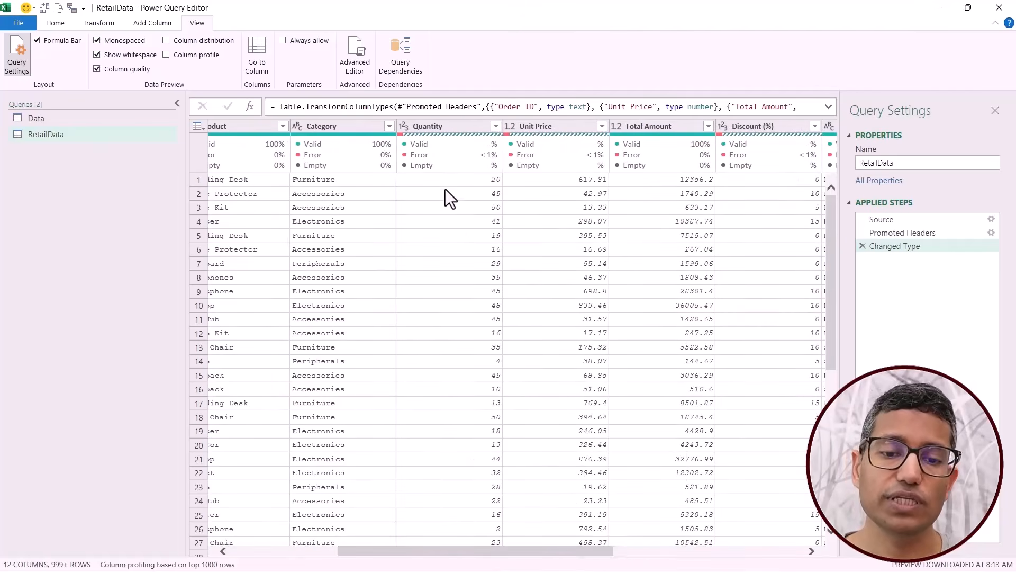
mouse_move(438, 161)
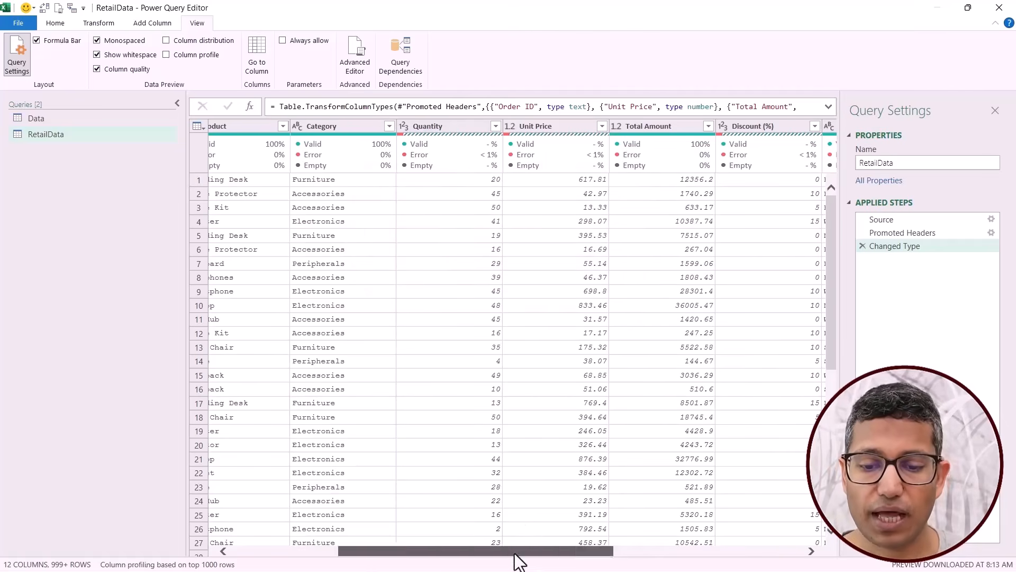
left_click_drag(519, 551, 411, 552)
mouse_move(269, 153)
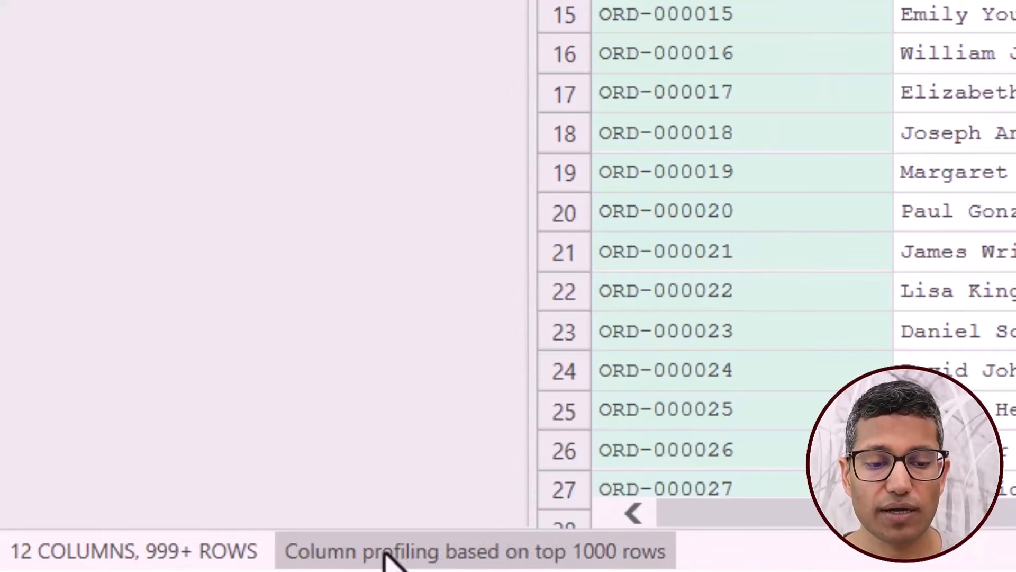
Base column profiling on the entire data set and check the column quality at the Promoted Headers step.
left_click(451, 560)
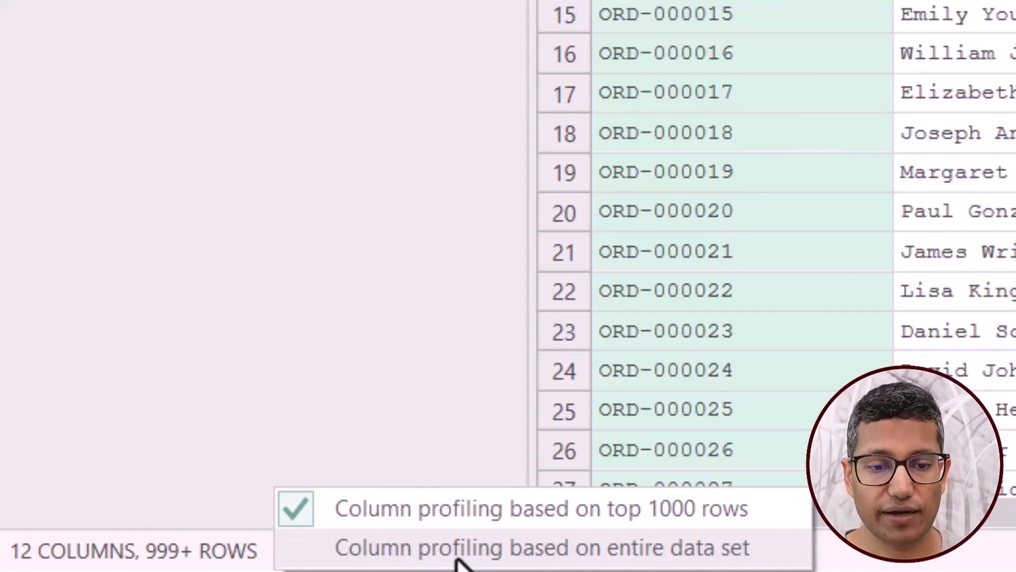
left_click(458, 560)
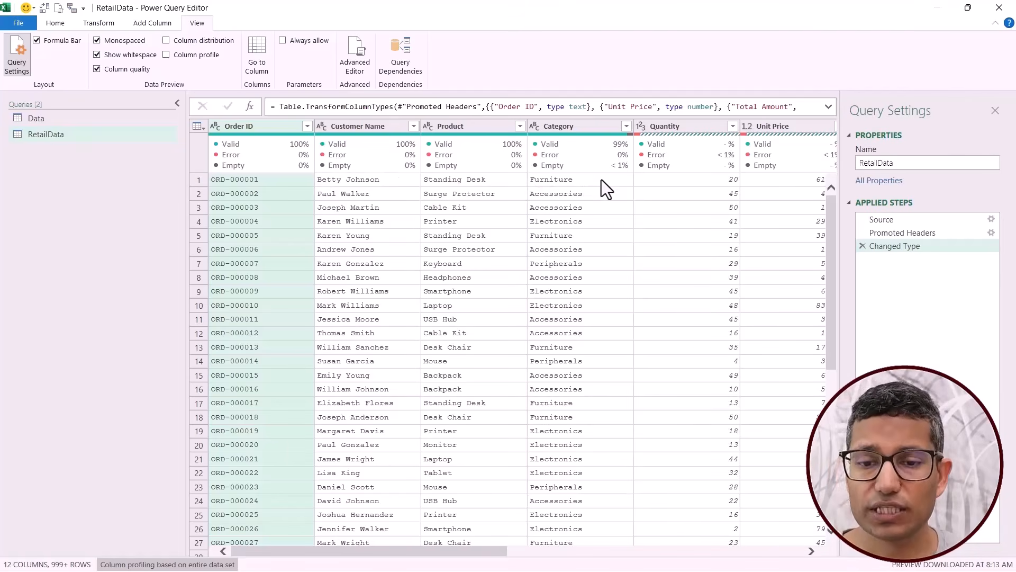
left_click(894, 234)
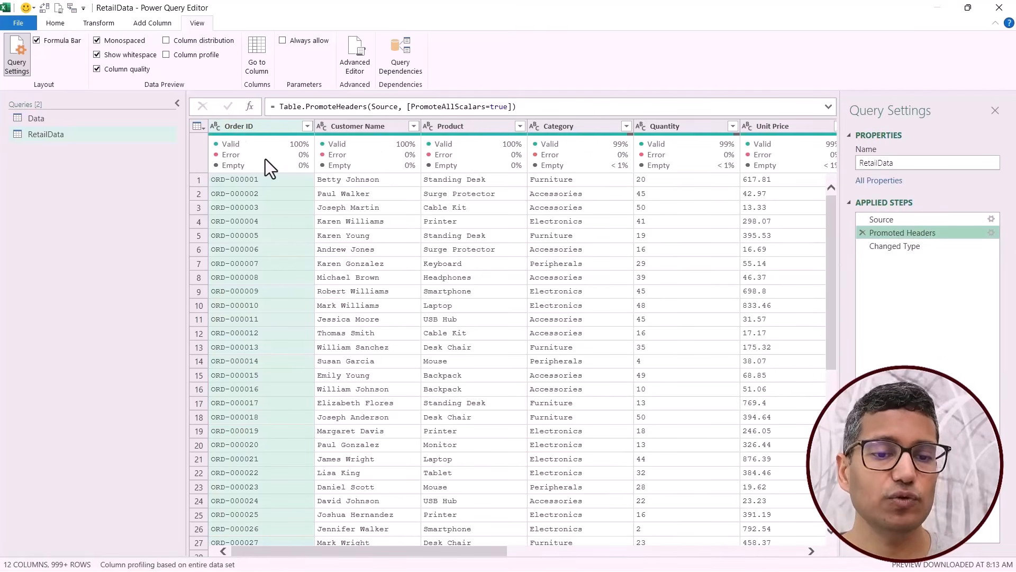
left_click(904, 250)
Replace column quality with column distribution in the RetailData preview and examine the distributions from Order ID to Total Amount.
left_click(129, 70)
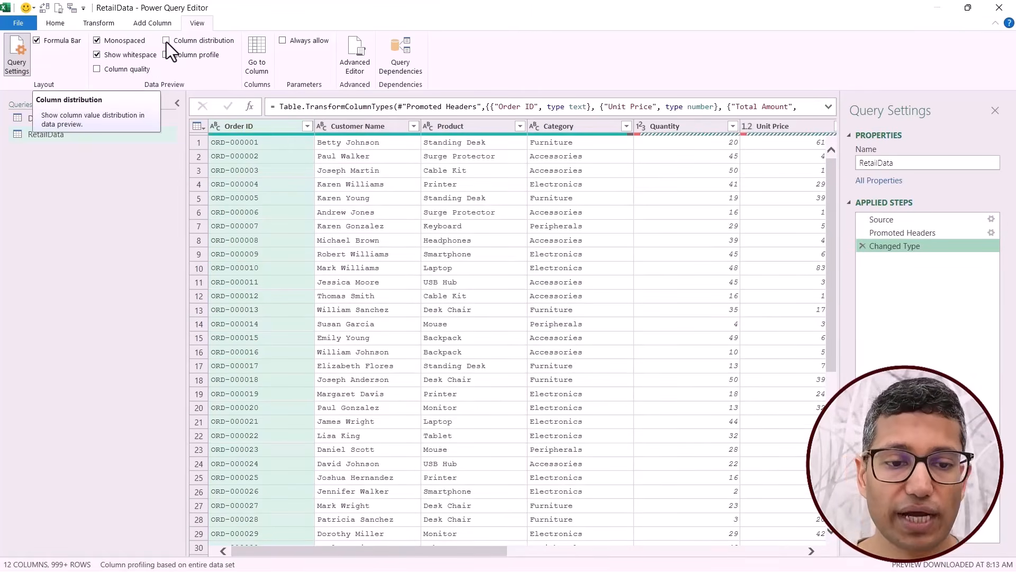
left_click(166, 40)
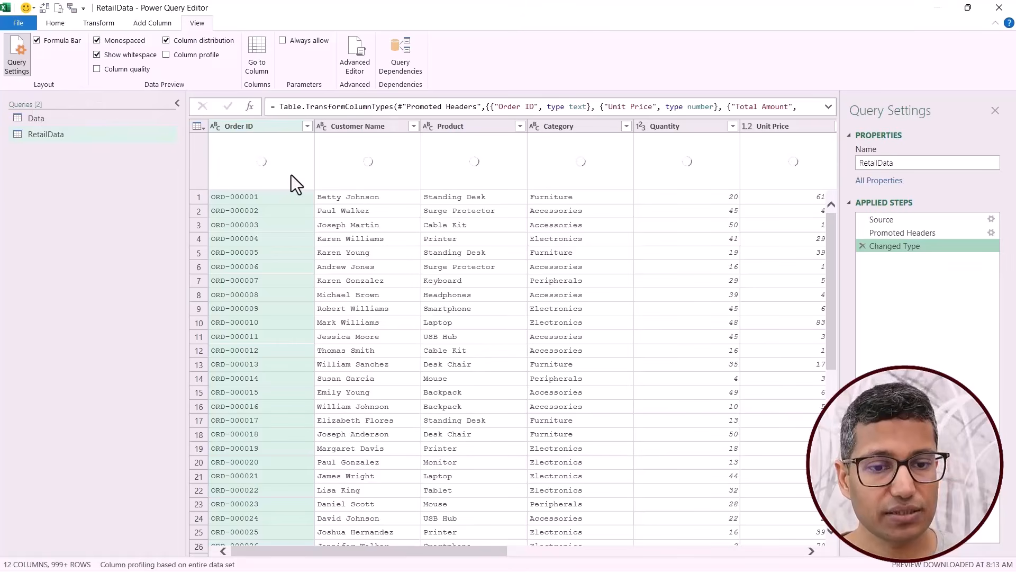
mouse_move(284, 165)
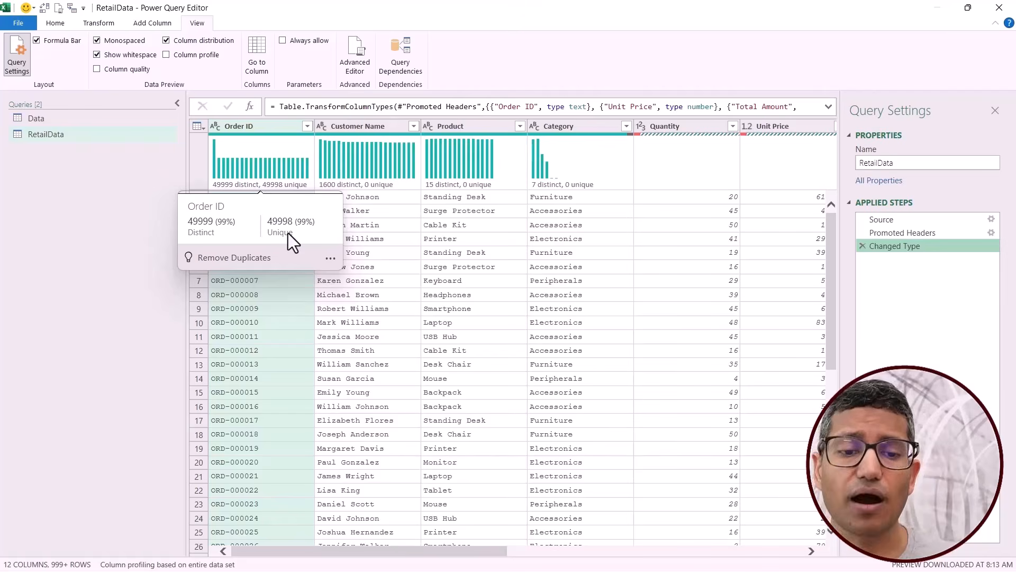
mouse_move(577, 168)
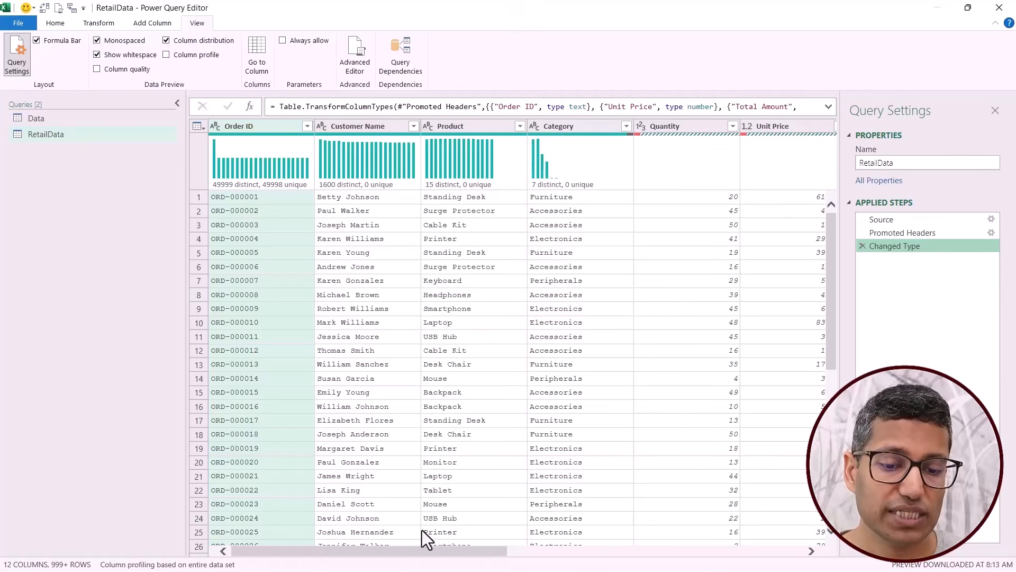
left_click_drag(409, 551, 482, 569)
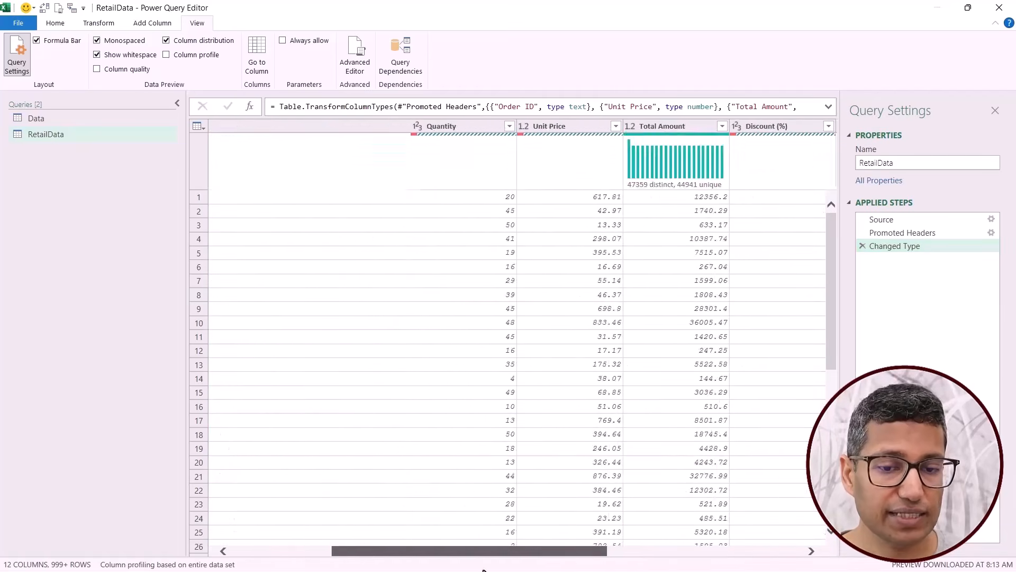
Check the column distributions at the Promoted Headers step, return to Changed Type and hide column distribution.
left_click(905, 235)
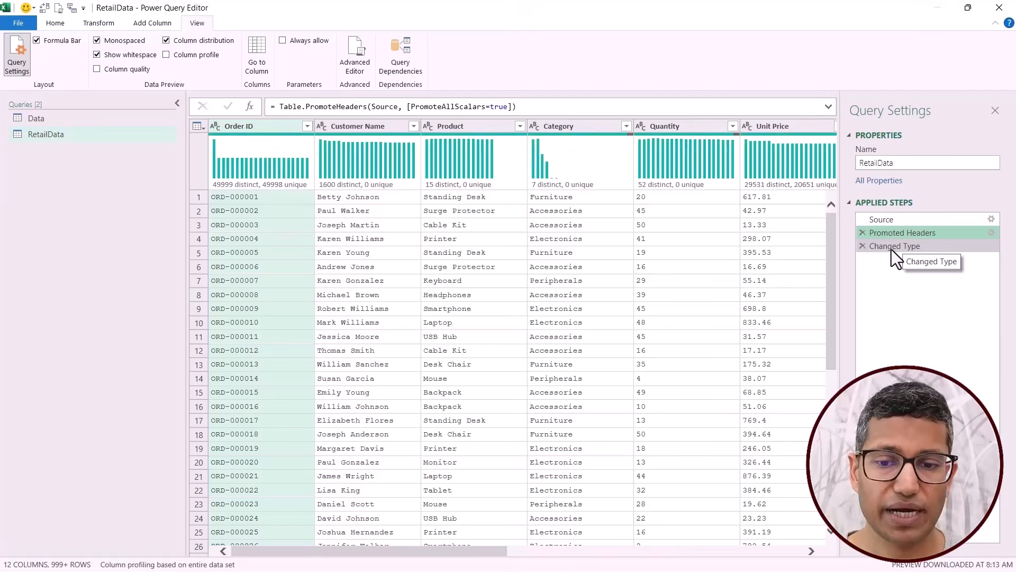
left_click(891, 247)
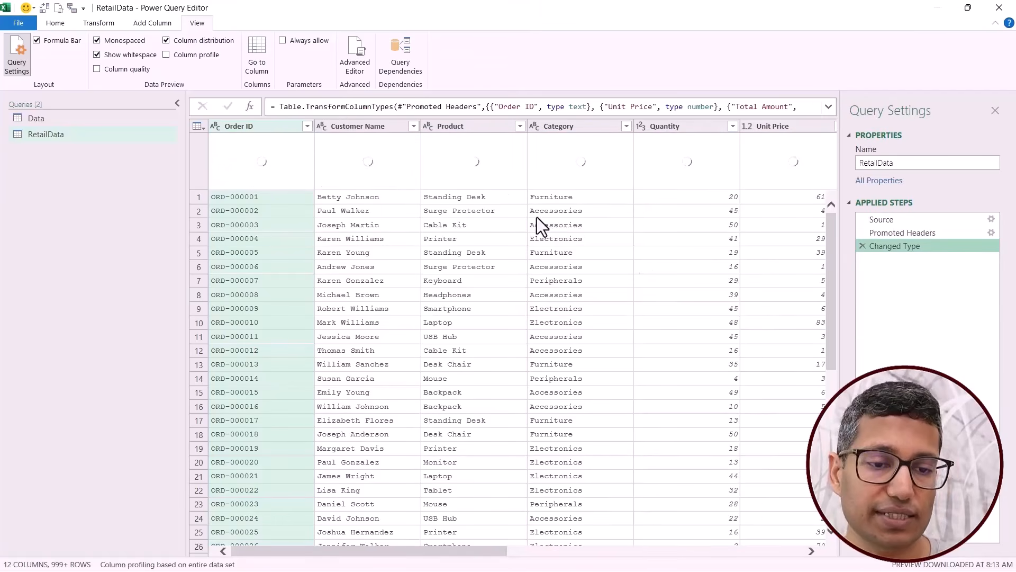
left_click(166, 41)
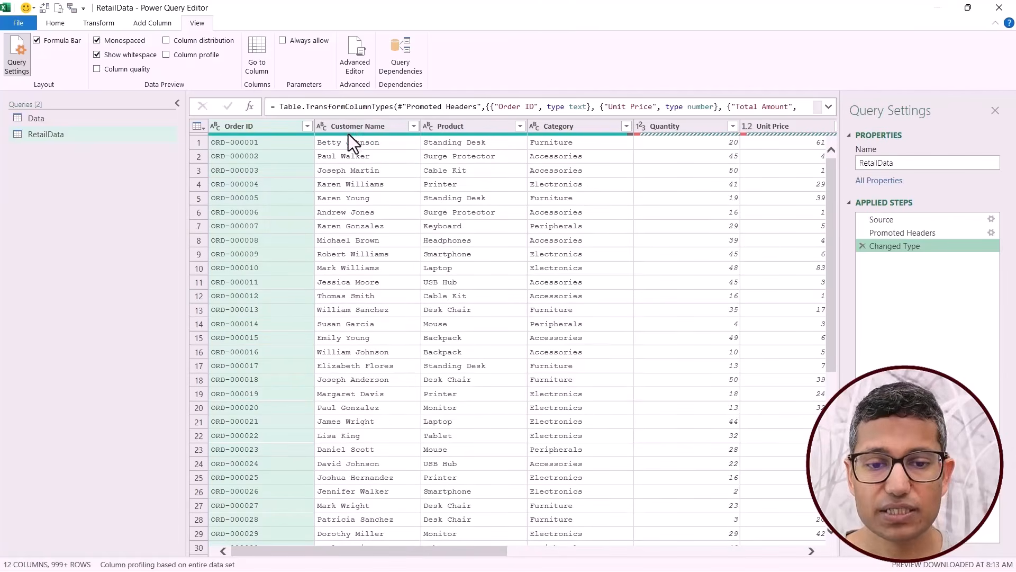
Select the Category column of RetailData and show its column profile.
mouse_move(348, 135)
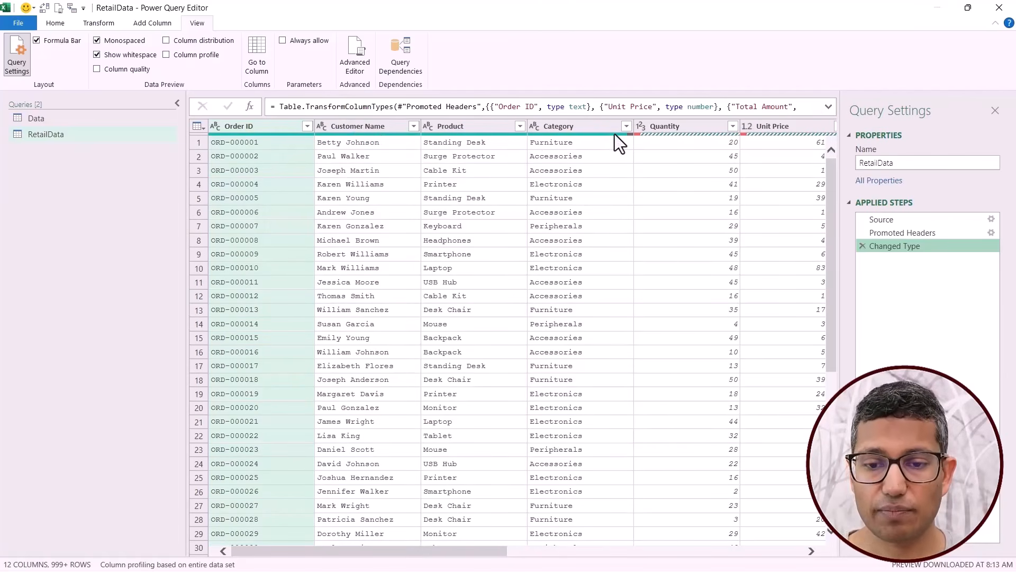
left_click(570, 126)
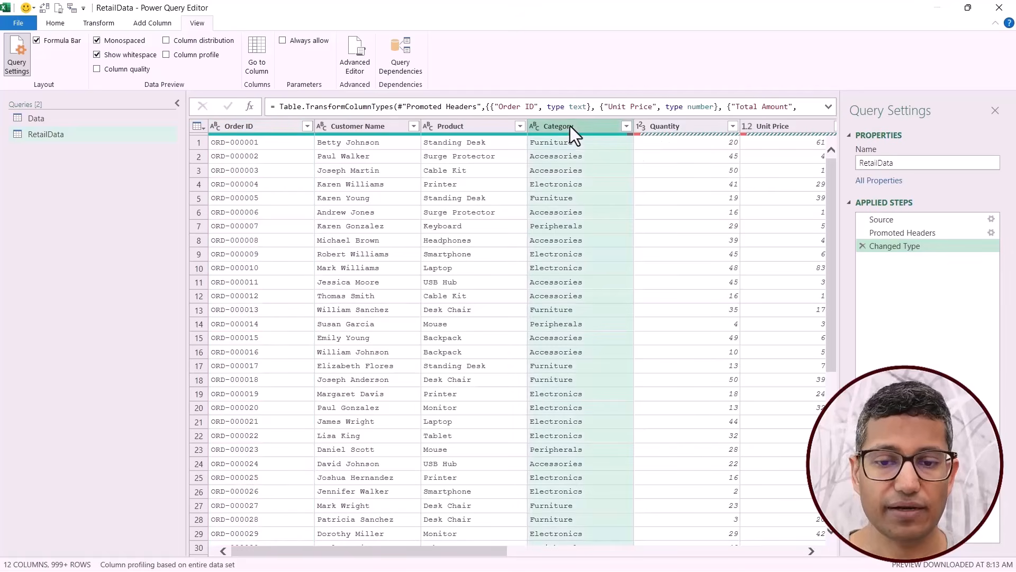
left_click(177, 56)
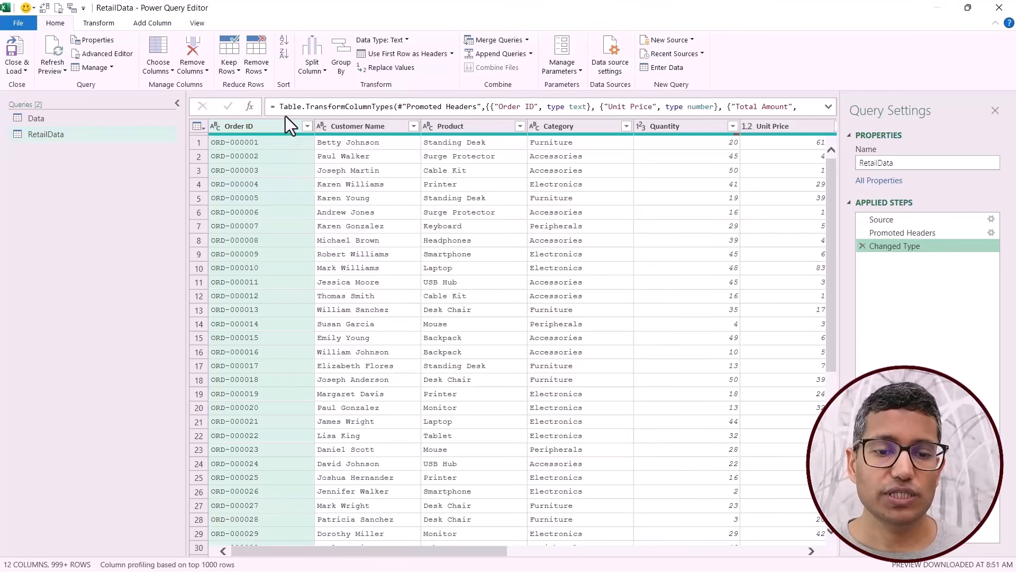
Add a custom step after Changed Type with the formula = Table.Profile(#"Changed Type").
left_click(250, 108)
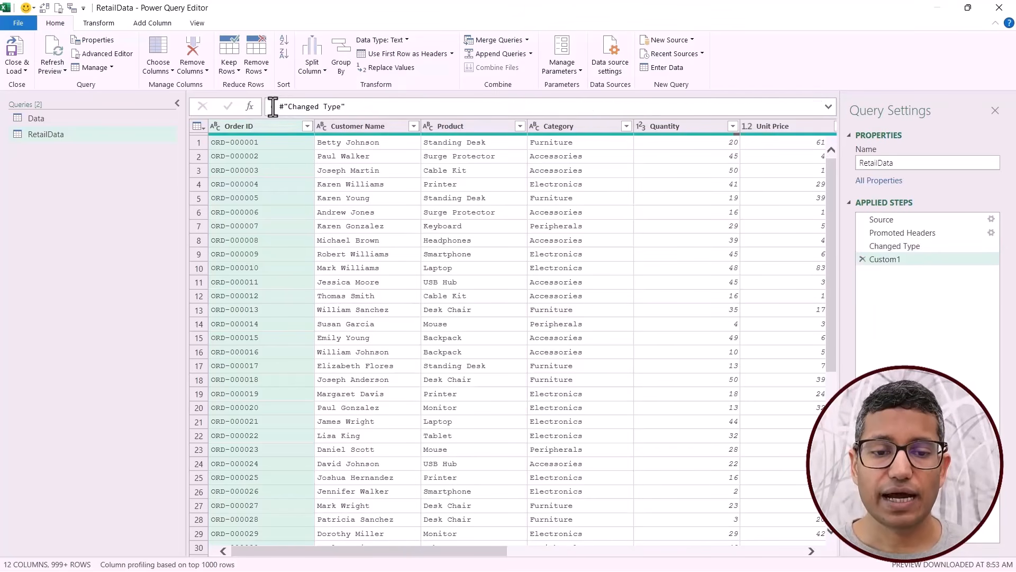
left_click_drag(277, 106, 438, 106)
type("table")
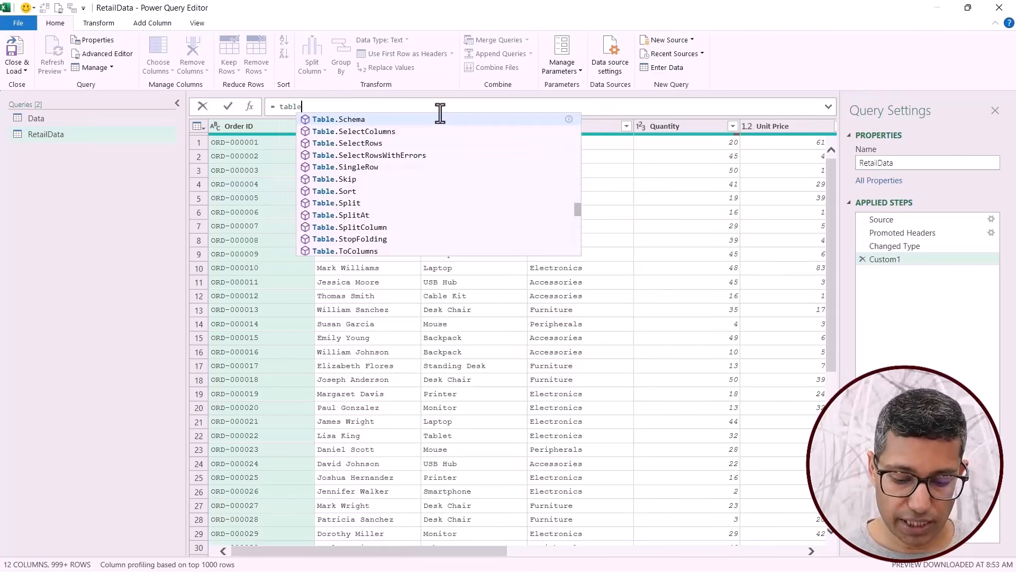
type(".pro")
key("Tab")
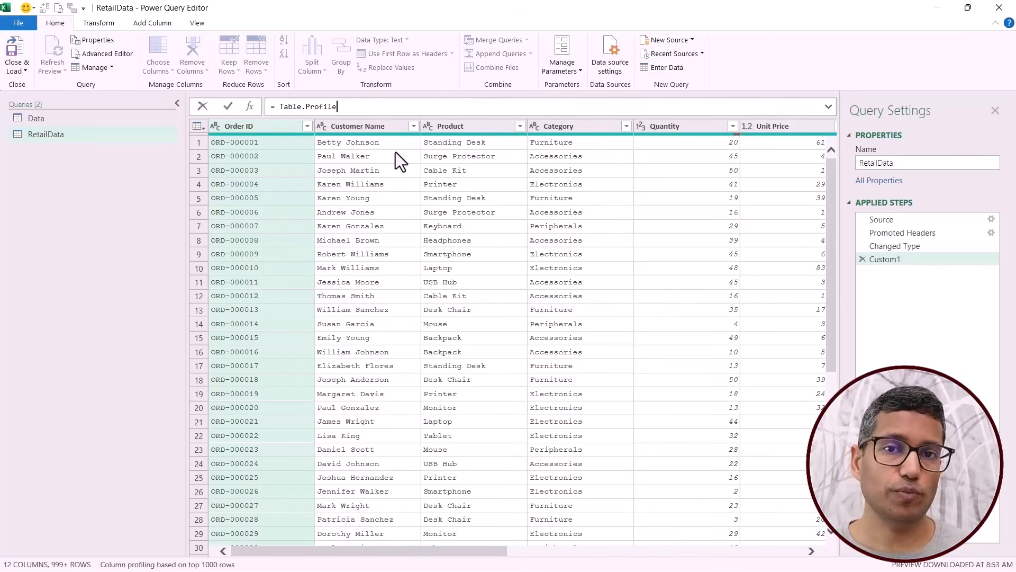
type("(chan")
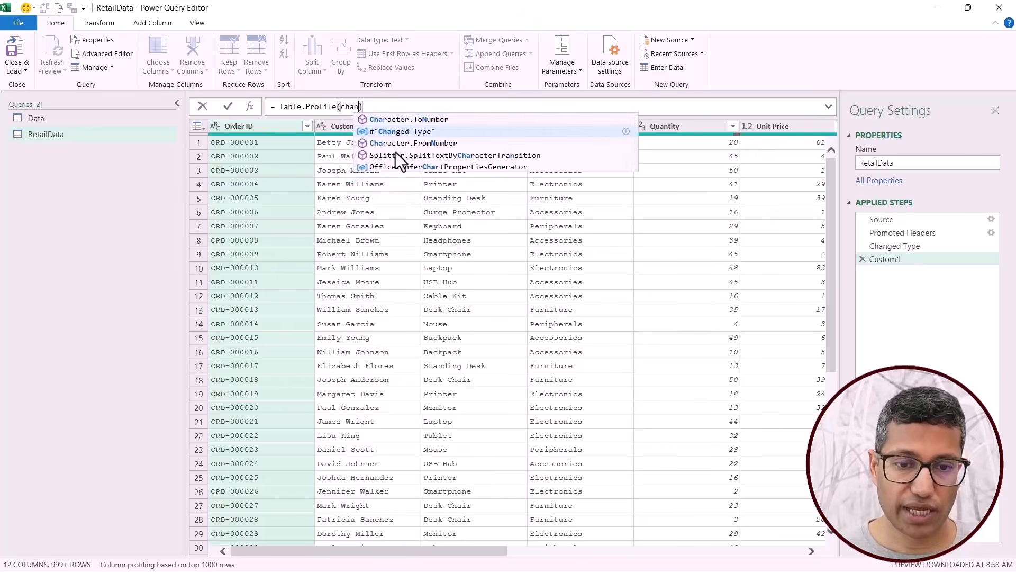
key("Tab")
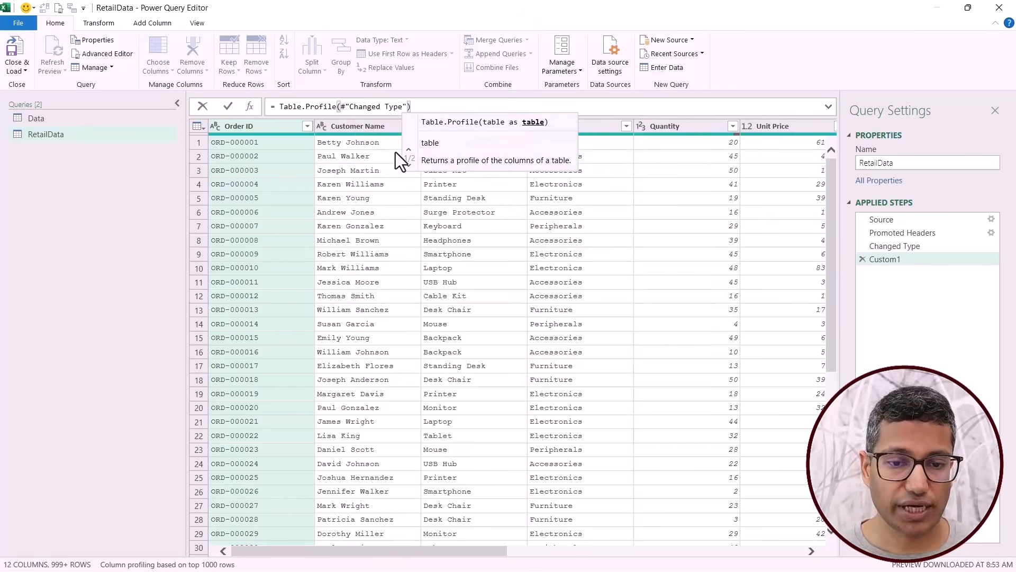
key("Return")
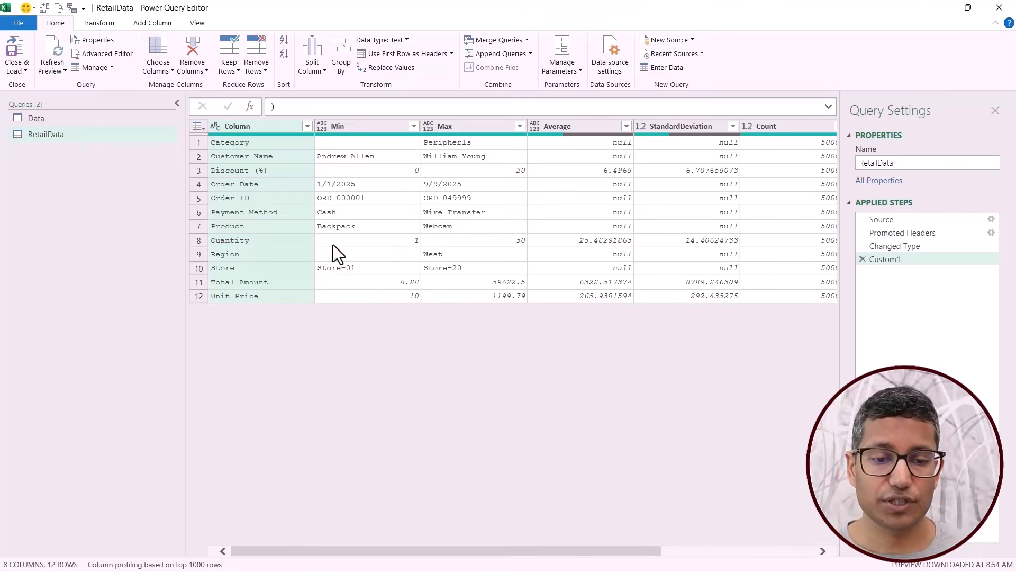
Examine the table profile, including the Min, Max and Average for Discount (%) and the Count and NullCount columns.
left_click(230, 170)
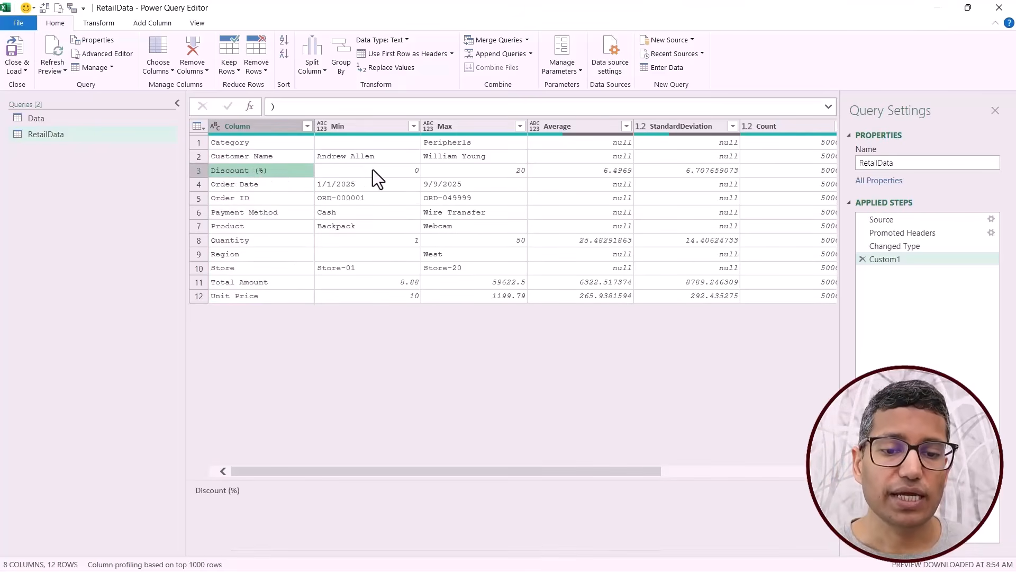
left_click(389, 170)
left_click(457, 170)
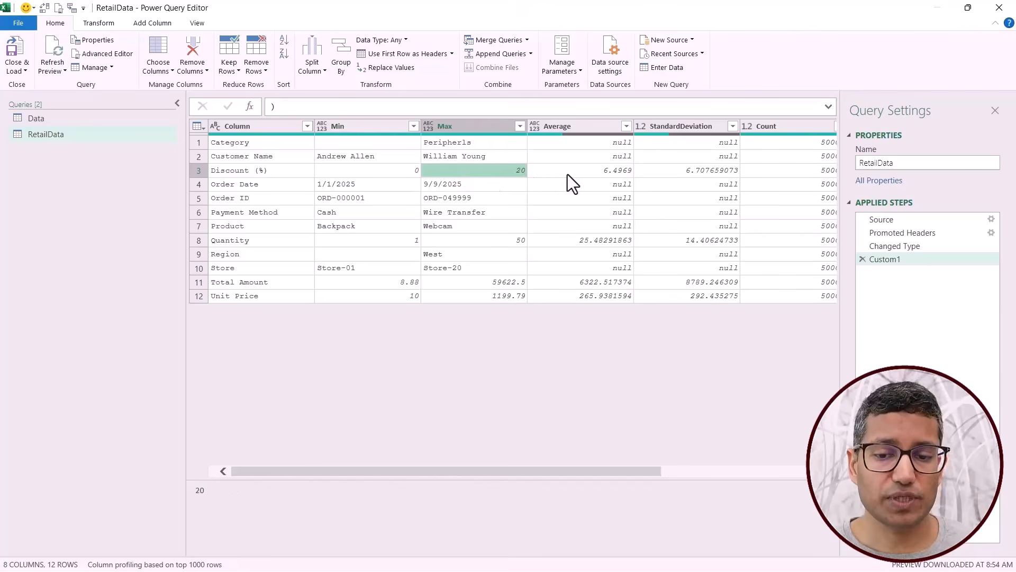
left_click(604, 170)
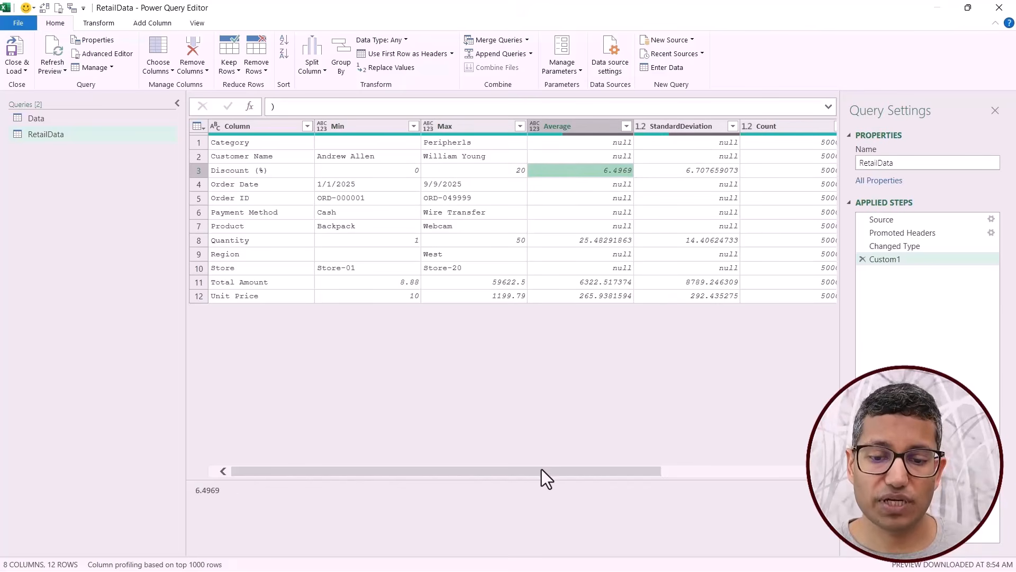
left_click_drag(534, 475, 701, 476)
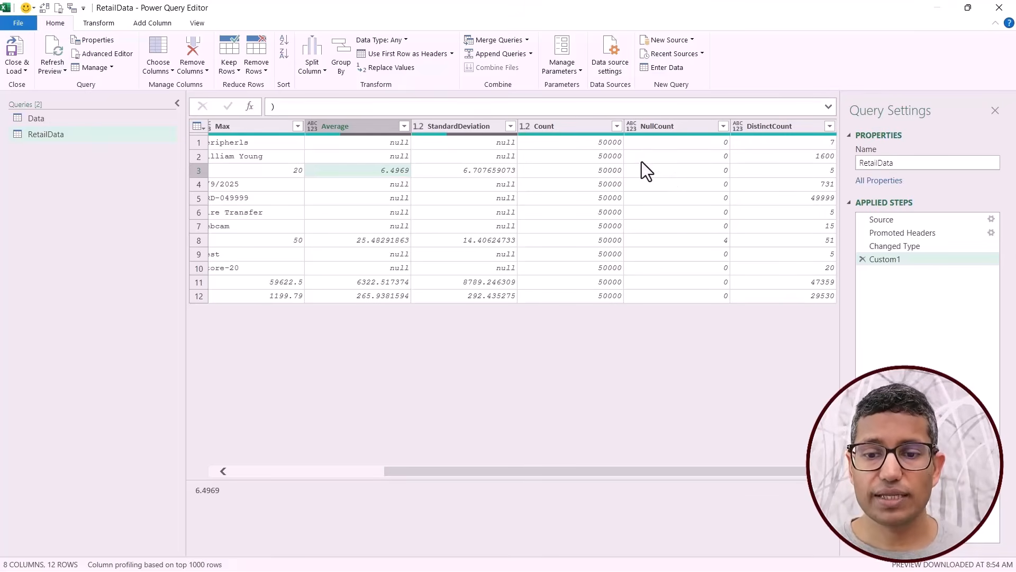
left_click(599, 159)
left_click(679, 157)
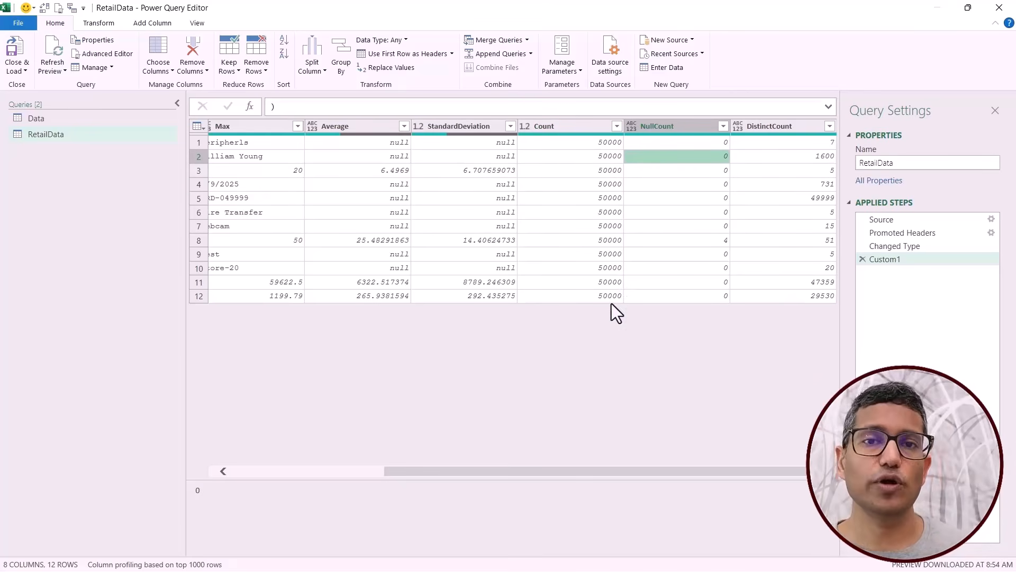
left_click_drag(572, 472, 353, 481)
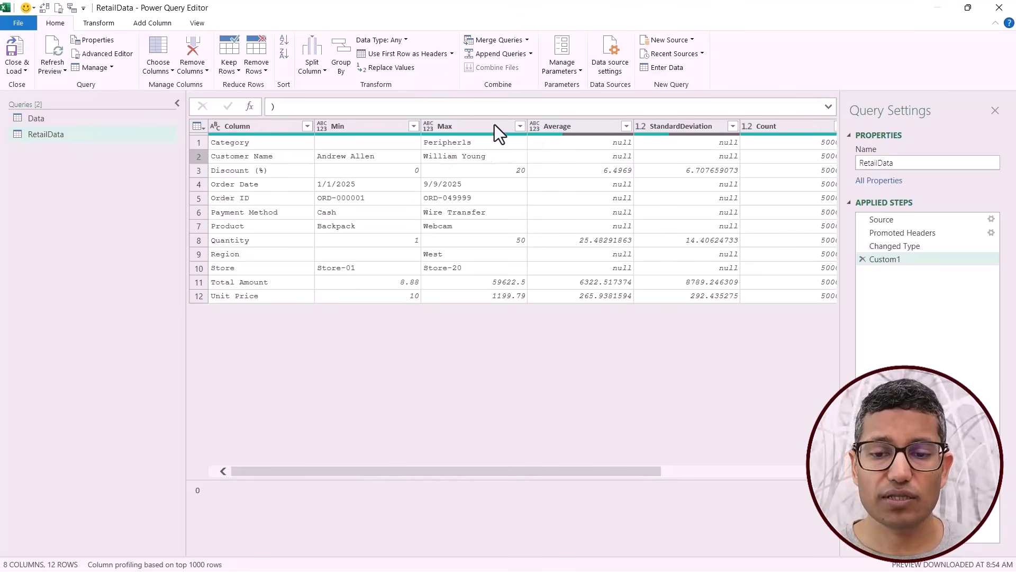
Replace the Table.Profile step with a new custom step using the formula = Table.Schema(#"Changed Type").
left_click(865, 259)
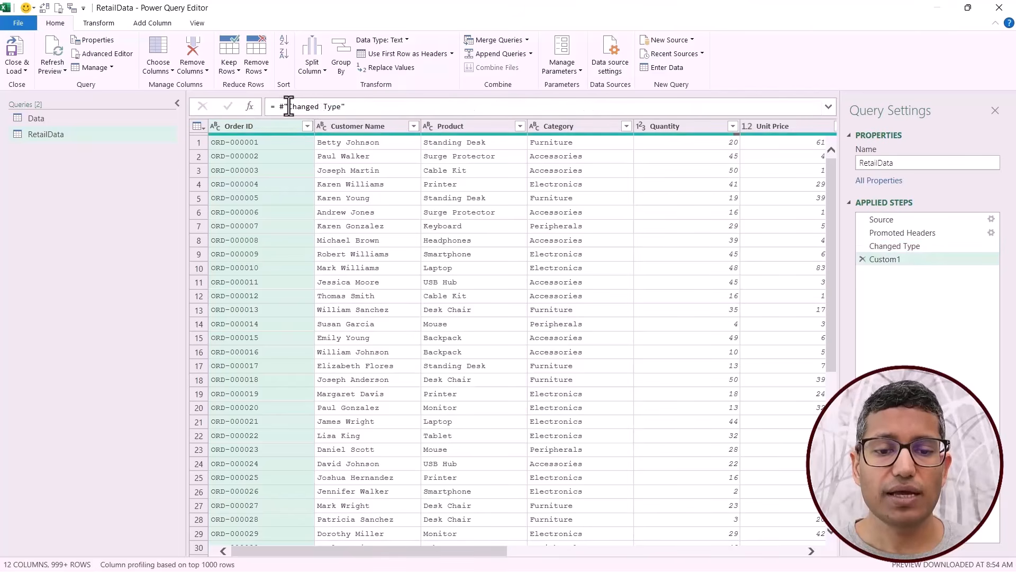
left_click_drag(278, 107, 402, 112)
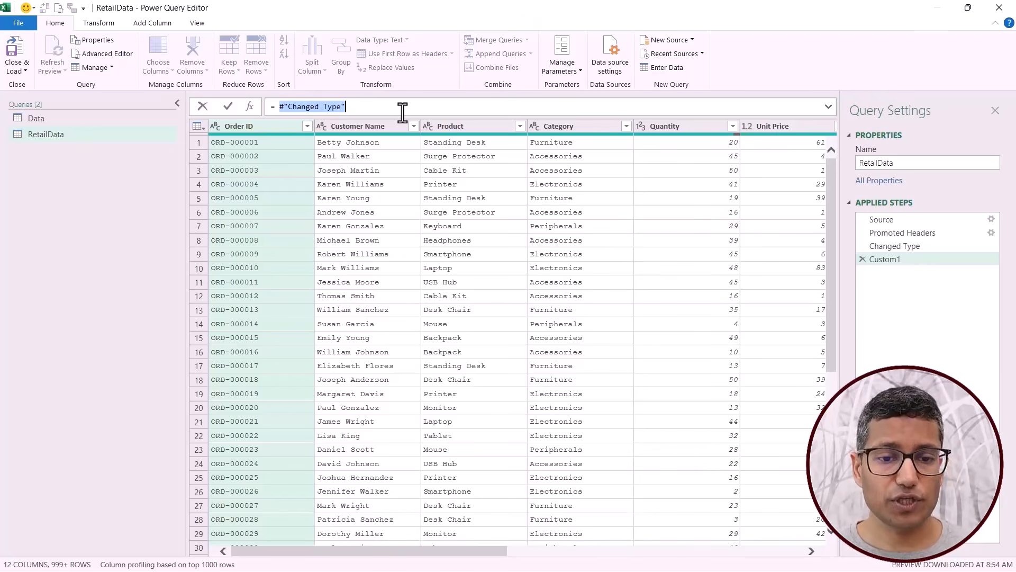
type("tablesch")
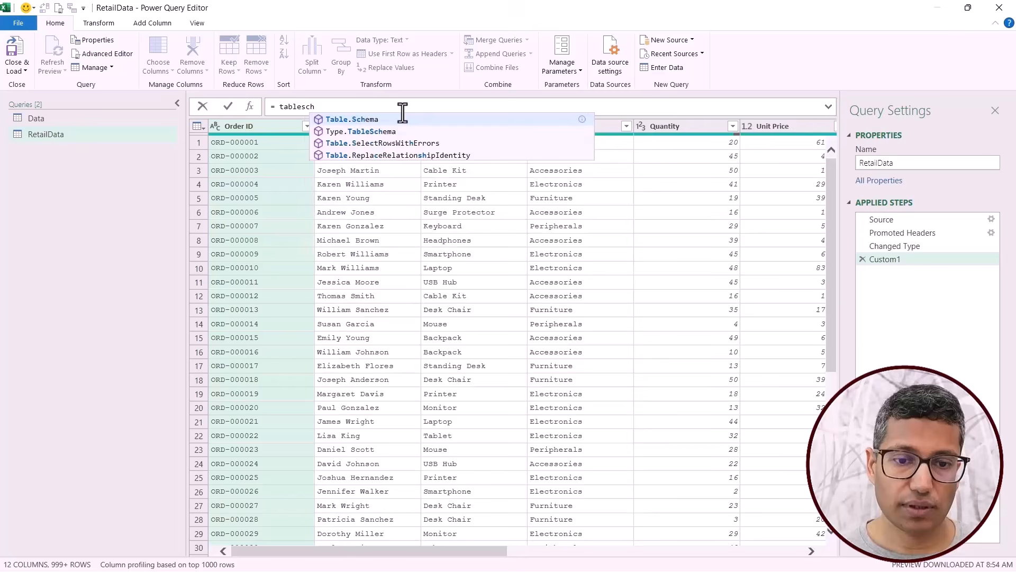
key("Tab")
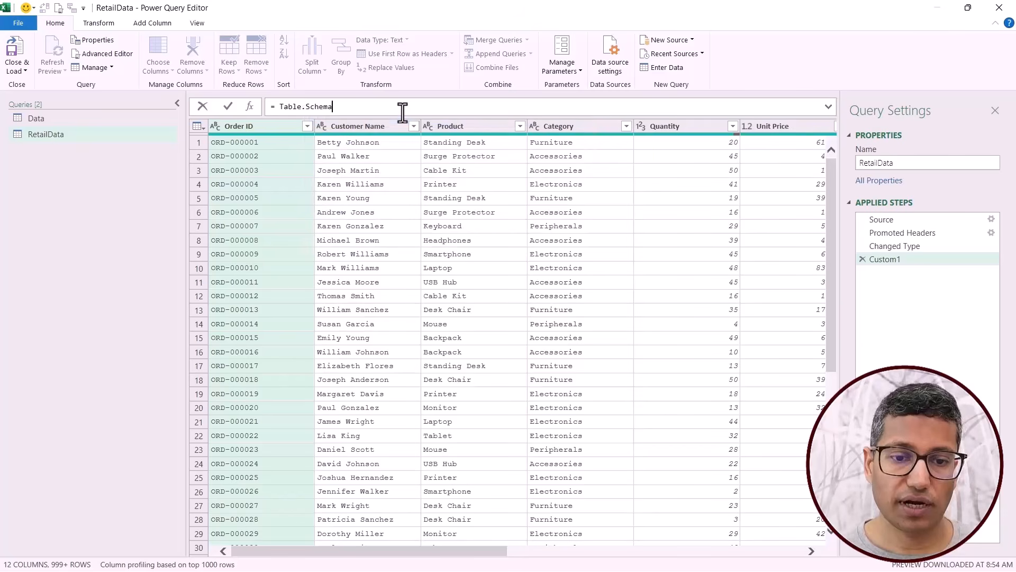
type("(chan")
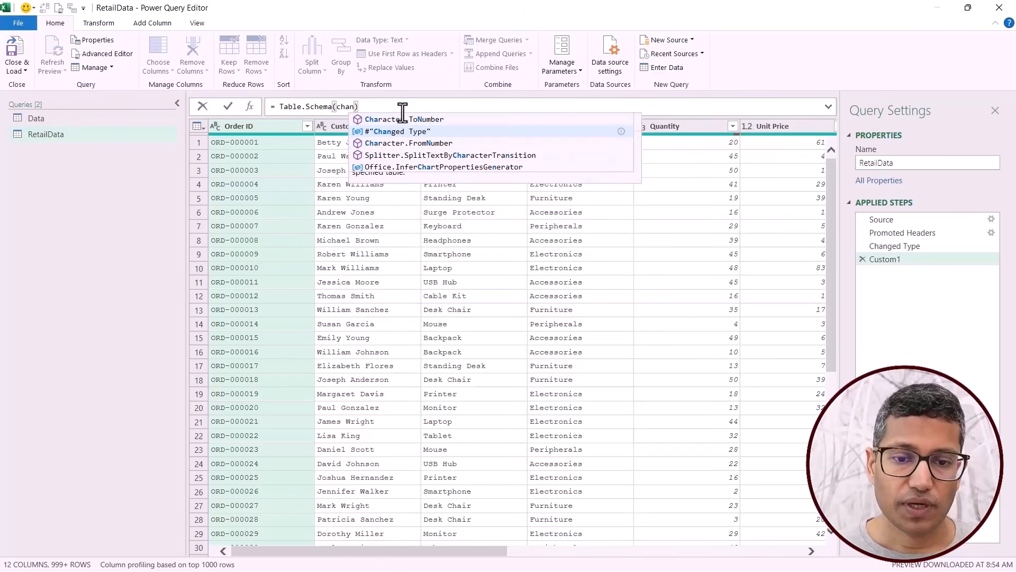
key("Tab")
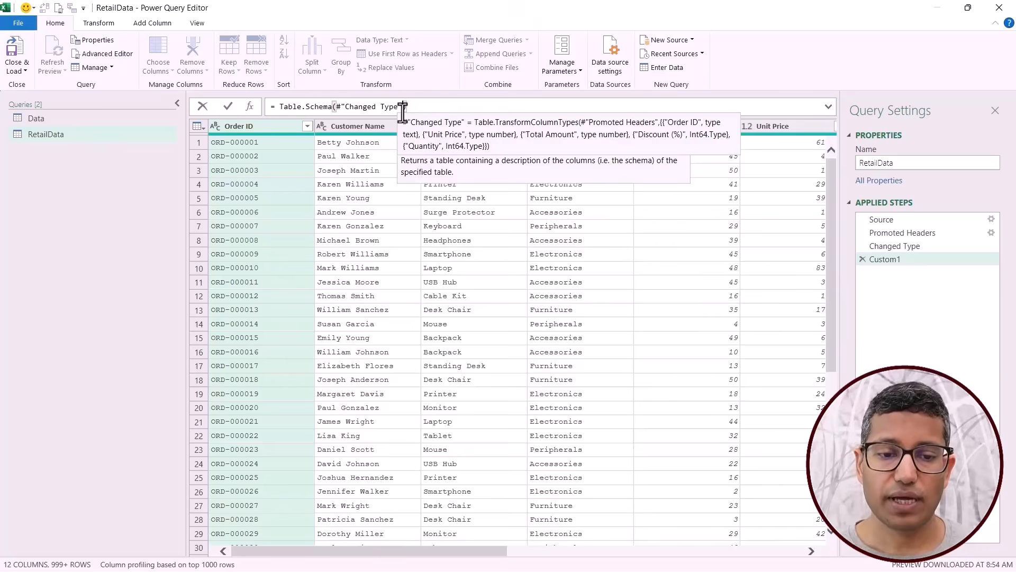
key("Return")
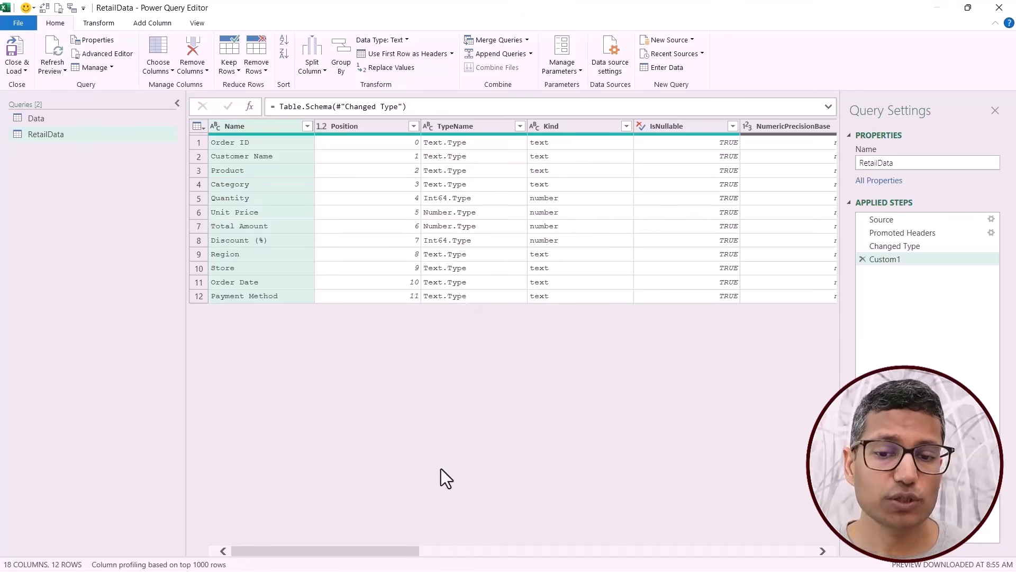
Remove the argument and parentheses from the custom step's formula, leaving = Table.Schema, to call up the function's documentation.
left_click_drag(341, 551, 259, 548)
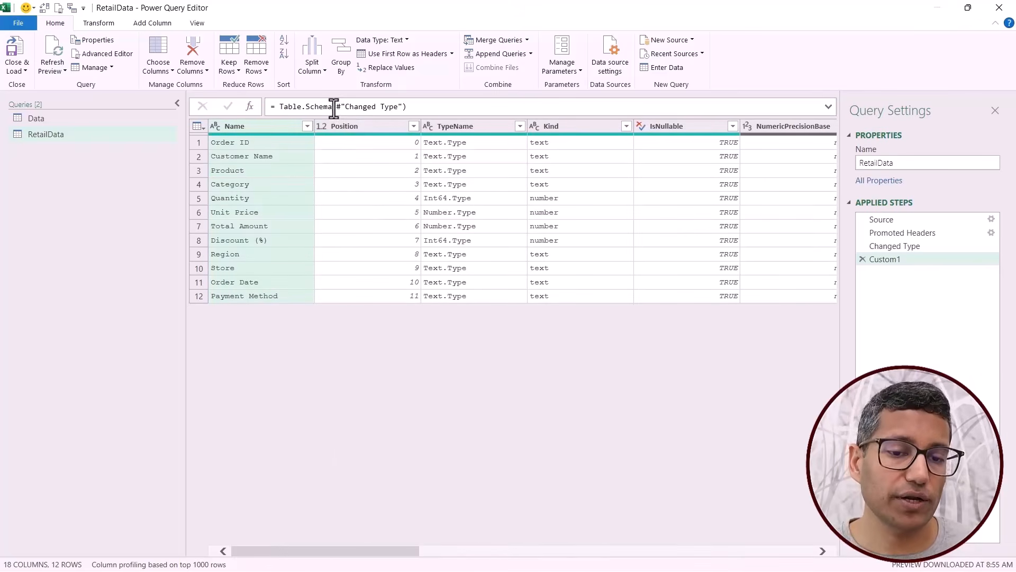
left_click_drag(333, 107, 481, 108)
key("BackSpace")
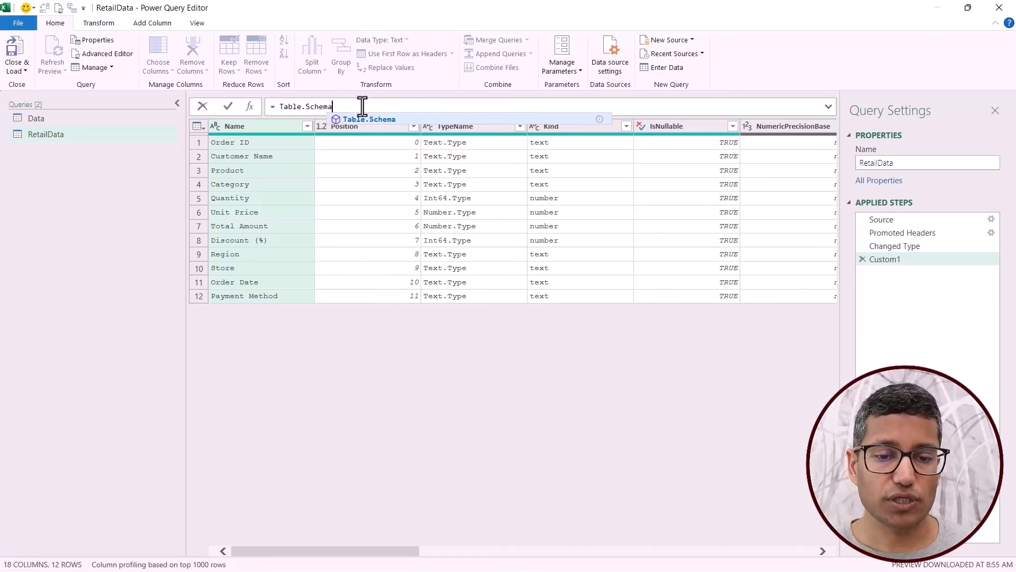
key("Return")
key("Return")
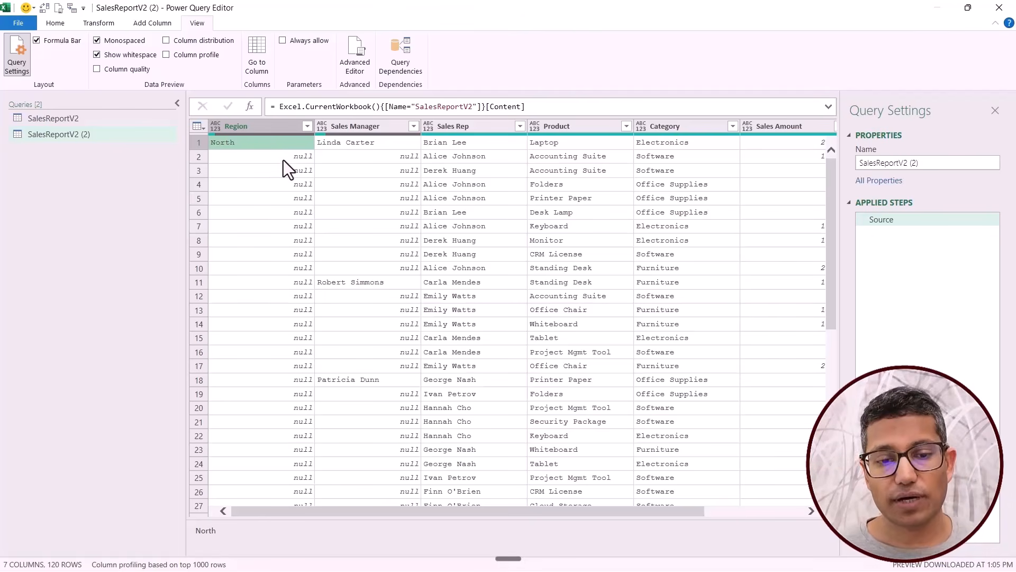
Examine how values and nulls are laid out in the Region and Sales Manager columns of the SalesReportV2 (2) query.
left_click(275, 130)
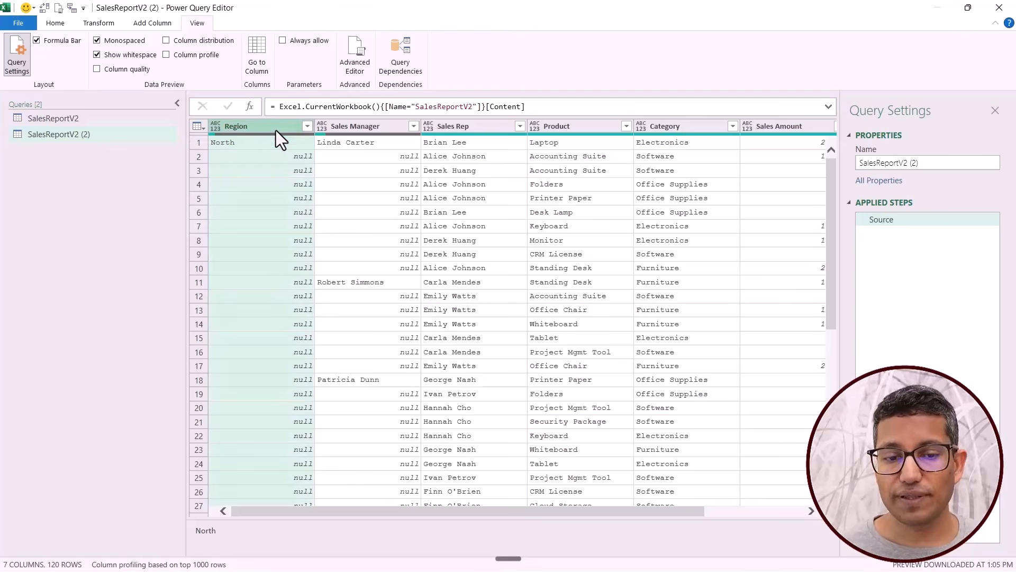
left_click(273, 161)
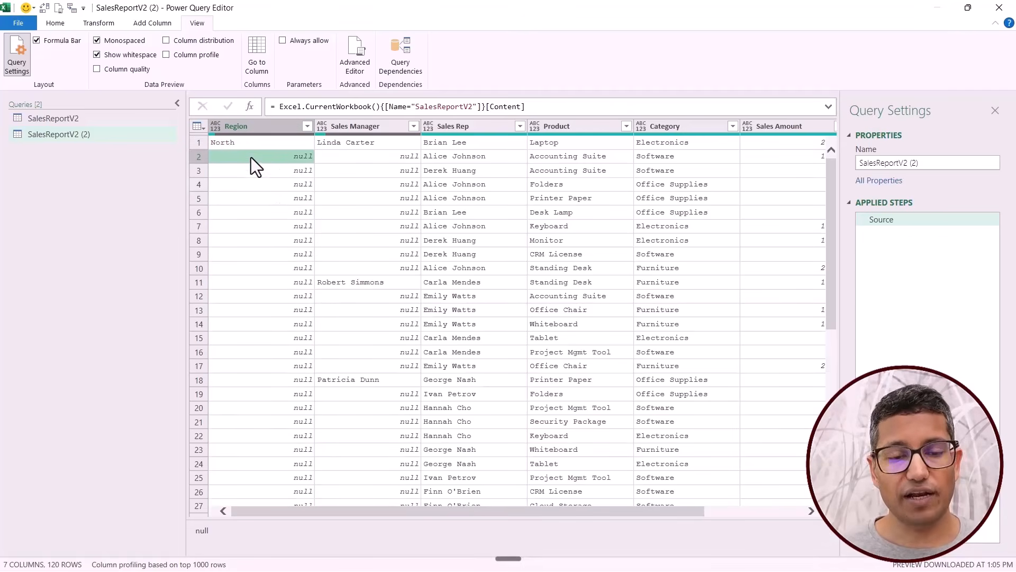
left_click(247, 141)
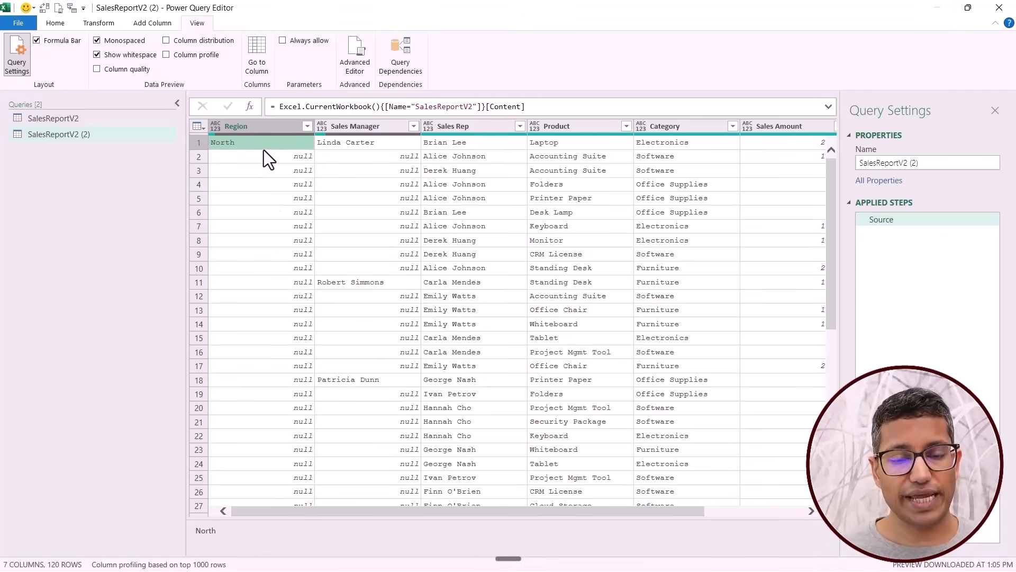
scroll(284, 288, "down", 8)
scroll(276, 297, "up", 3)
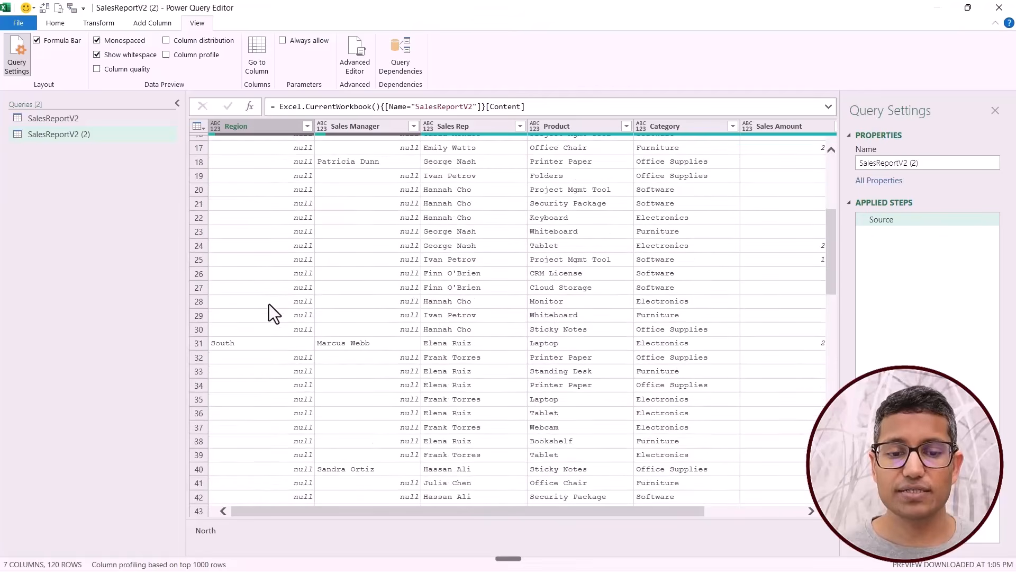
left_click(266, 343)
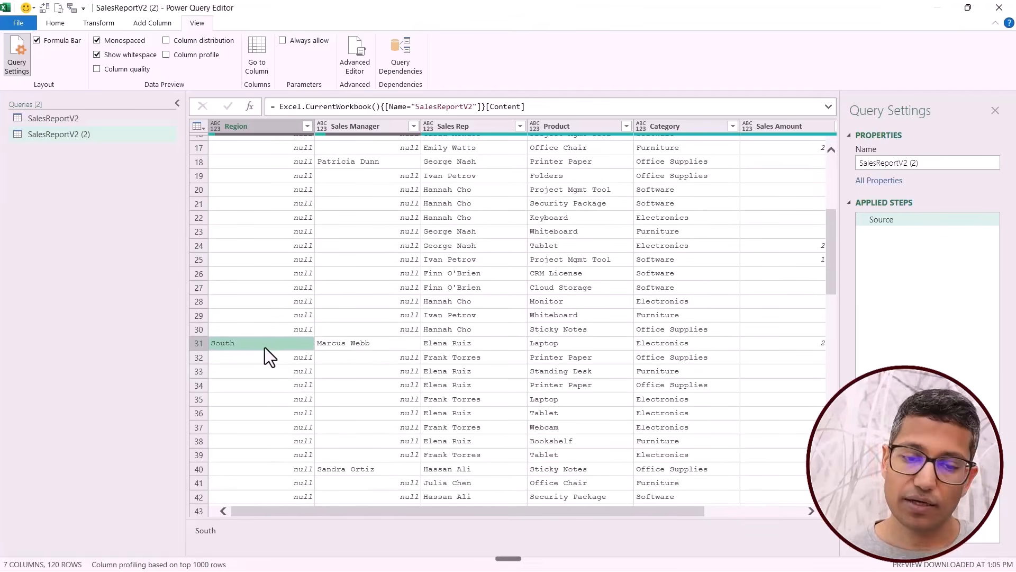
scroll(268, 377, "up", 5)
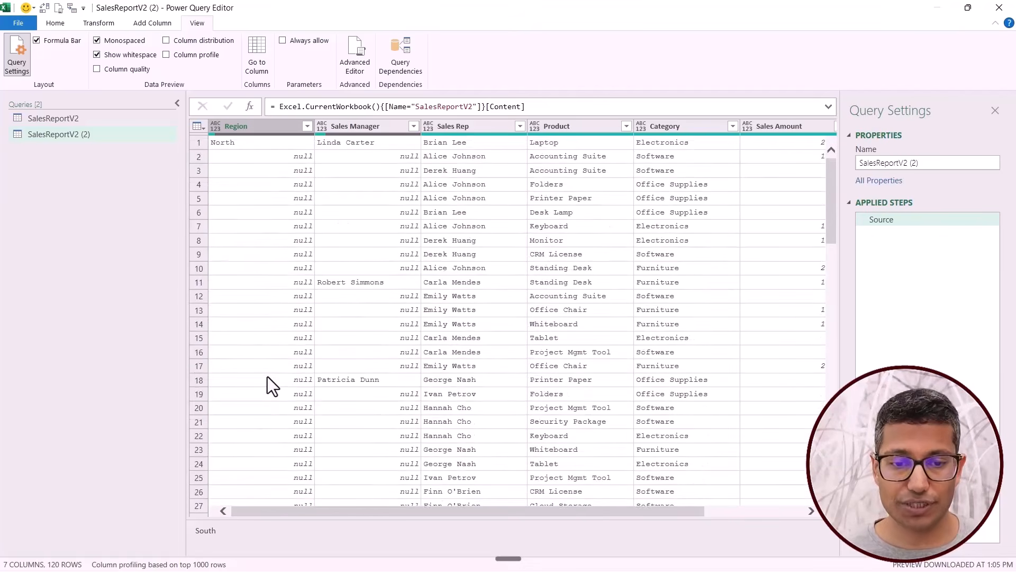
left_click(354, 128)
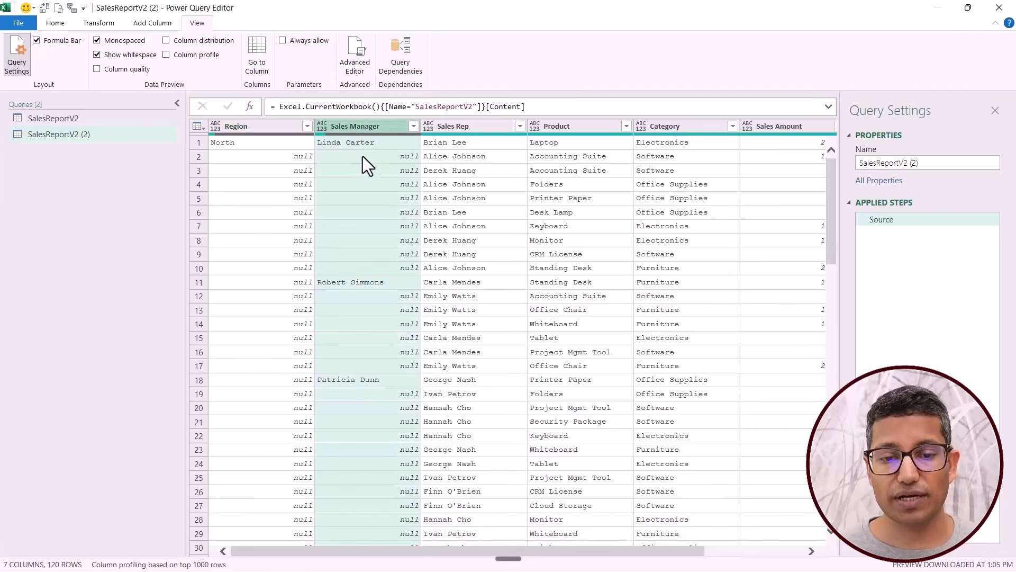
Examine the Fill options for the Region column and the positions of its values among the nulls.
left_click(347, 142)
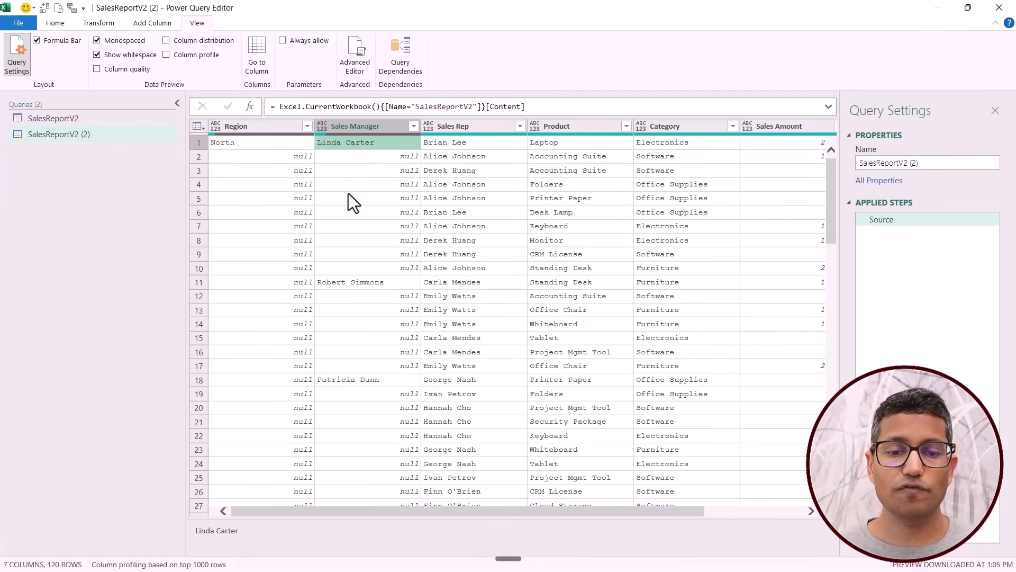
left_click(260, 128)
right_click(256, 128)
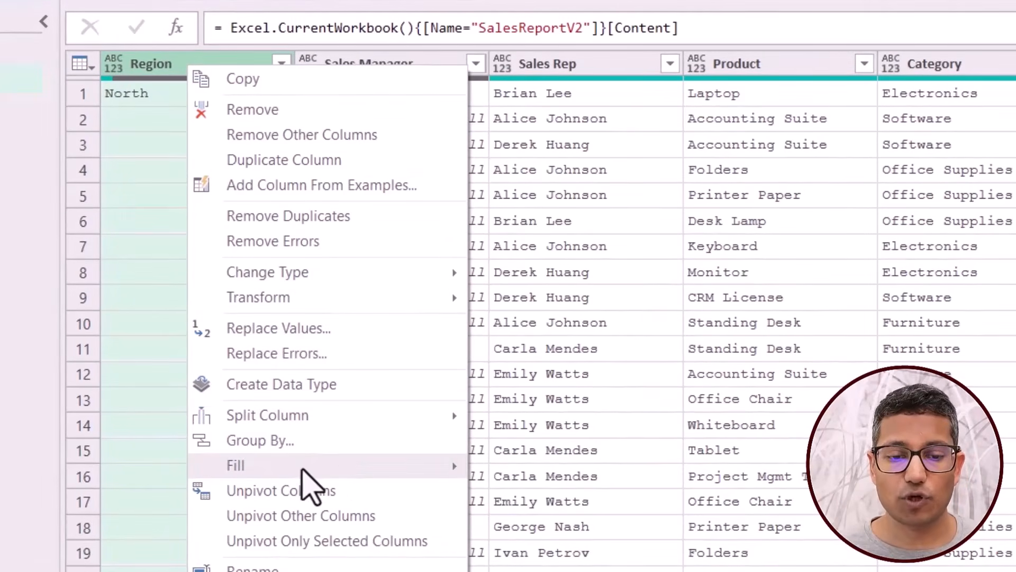
mouse_move(379, 469)
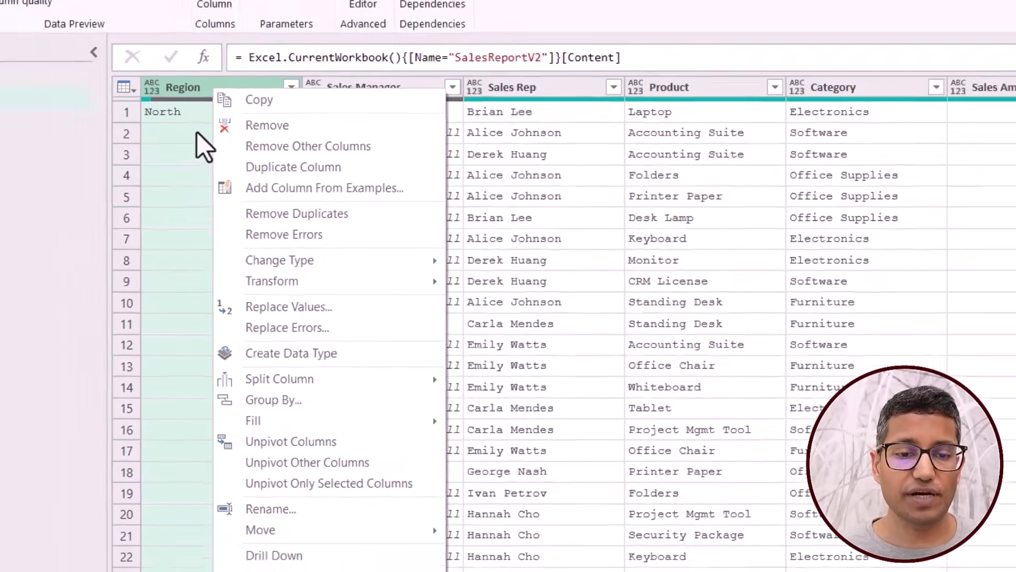
left_click(130, 93)
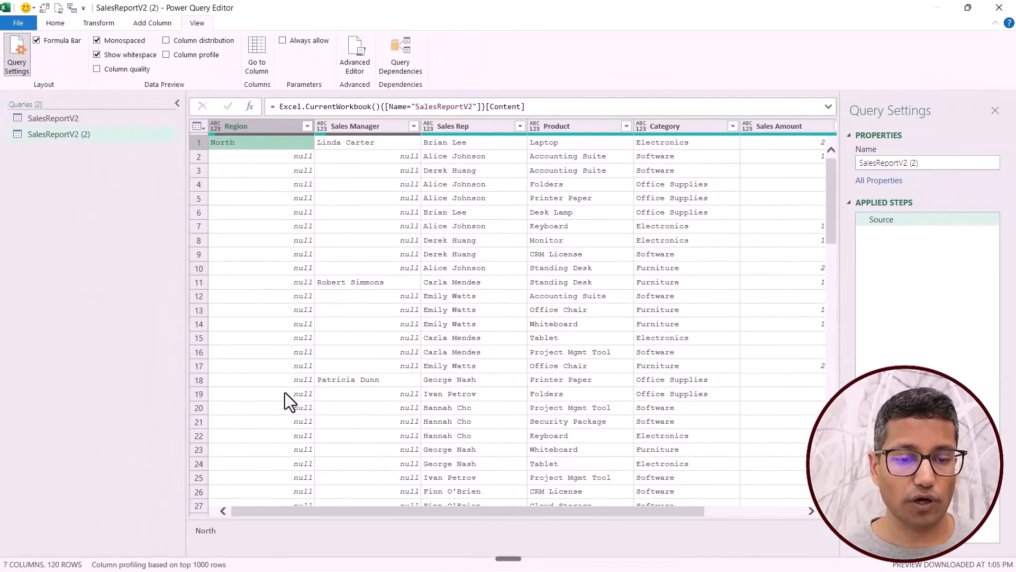
scroll(286, 398, "down", 3)
left_click(269, 454)
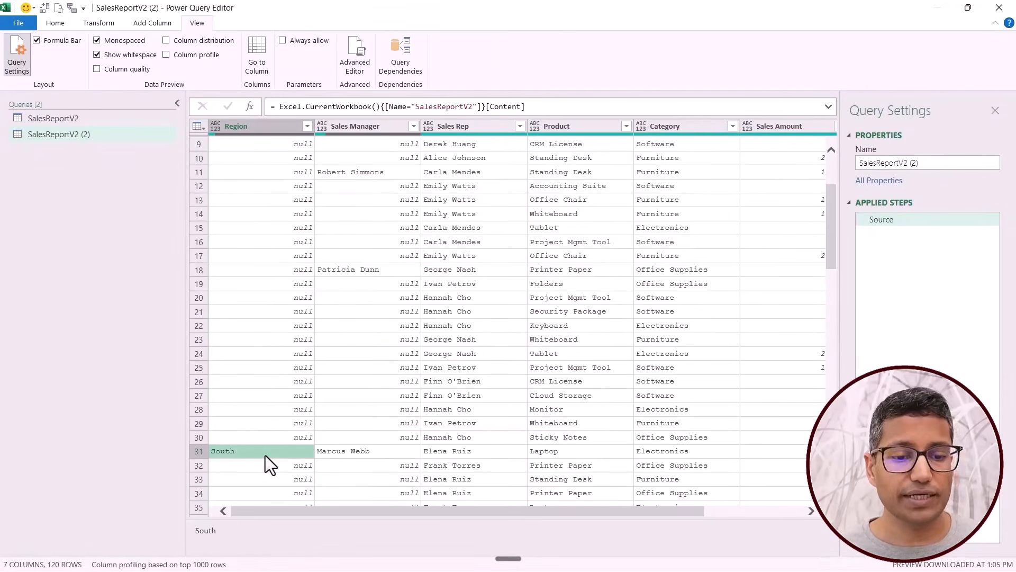
scroll(274, 388, "up", 3)
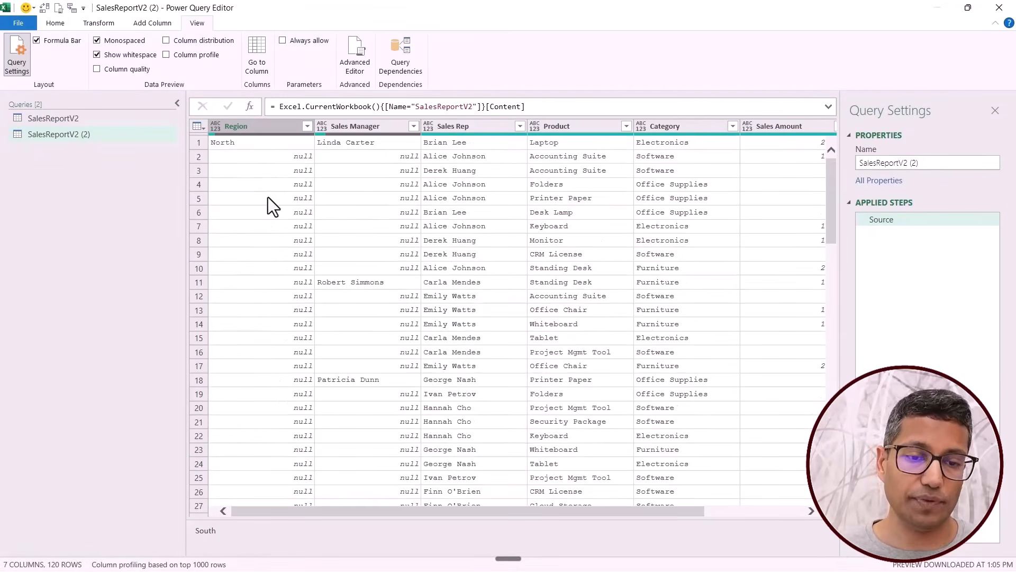
Try filling down the Region column on its own and delete the Filled Down step.
right_click(252, 126)
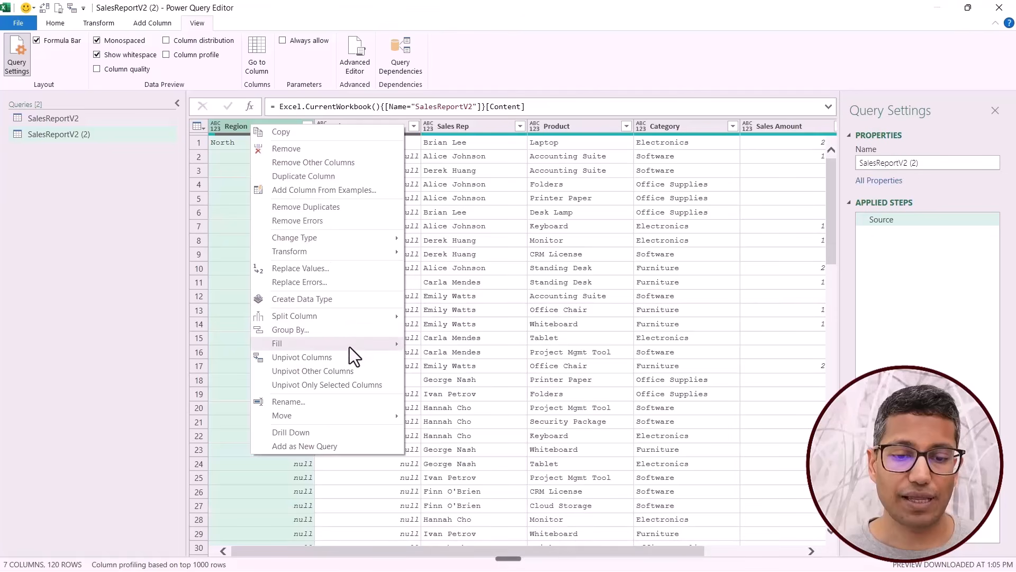
left_click(420, 343)
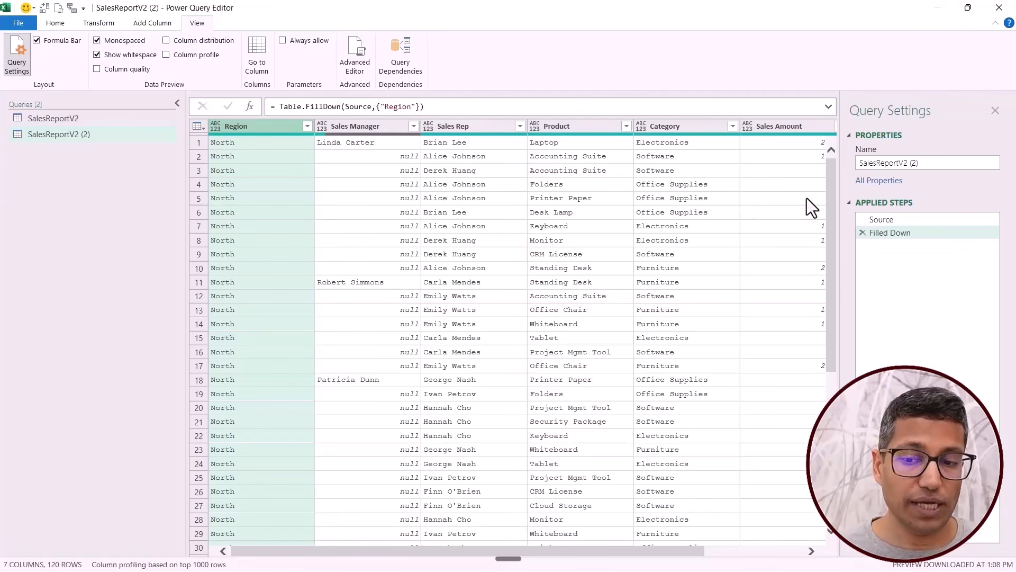
left_click(863, 233)
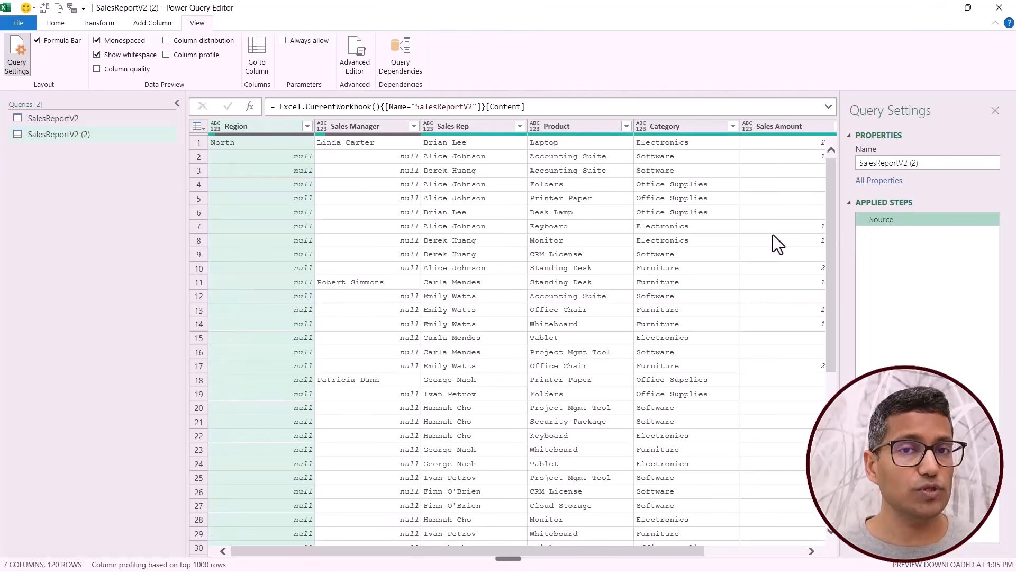
Fill down the Region and Sales Manager columns together in a single step and highlight both column names in its formula.
left_click(362, 127, "ctrl")
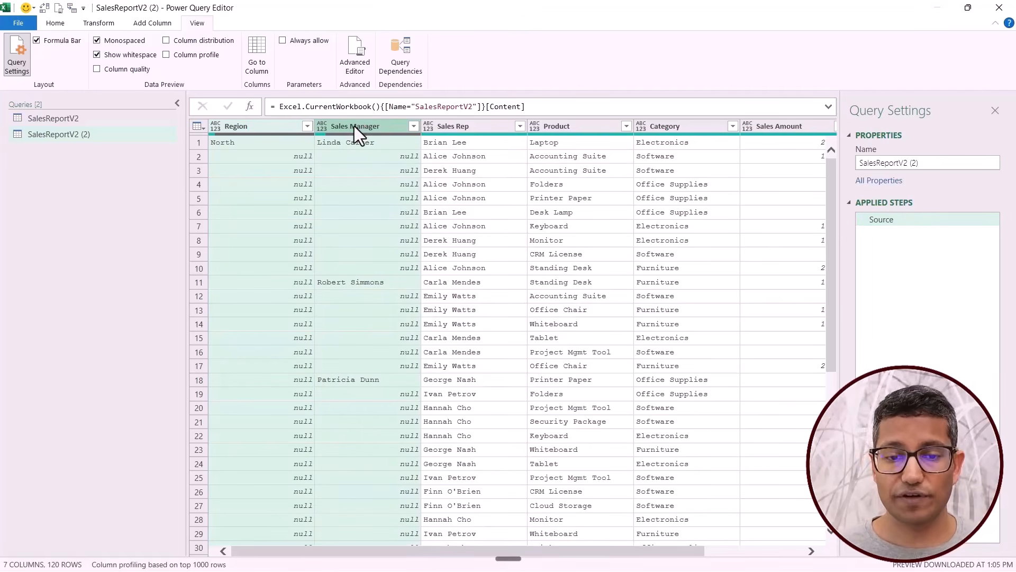
right_click(342, 126)
mouse_move(415, 236)
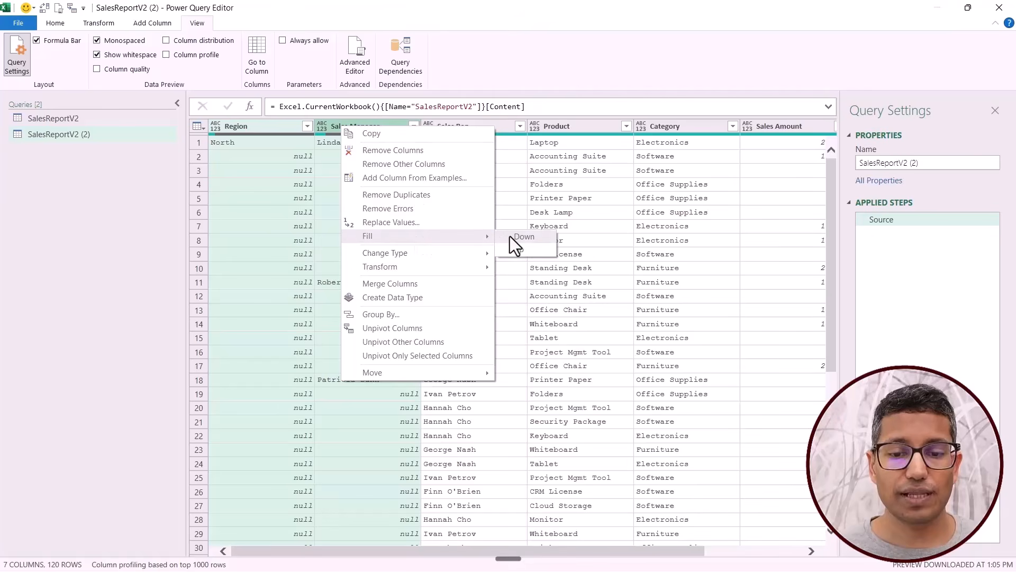
left_click(513, 239)
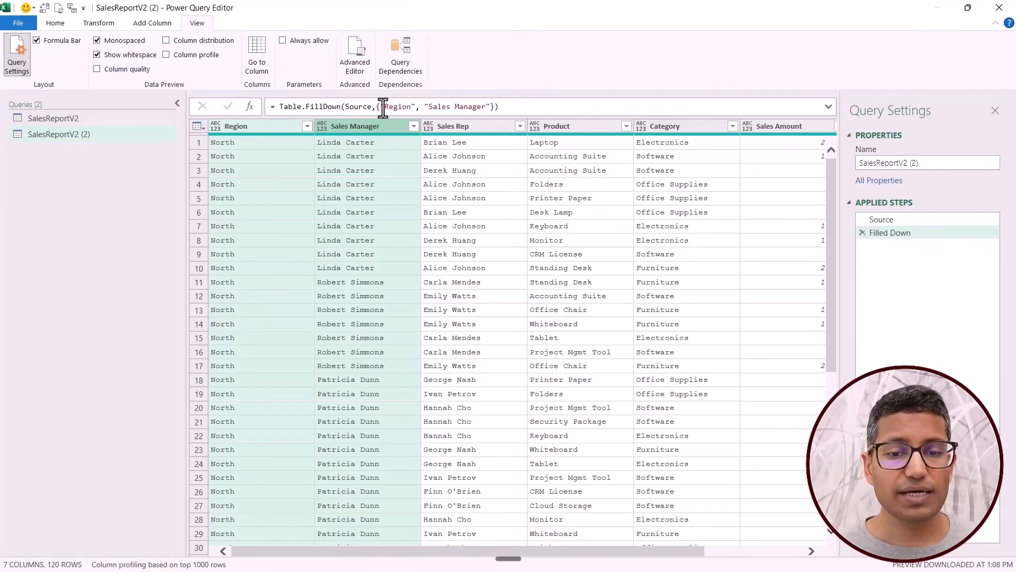
left_click_drag(384, 107, 492, 107)
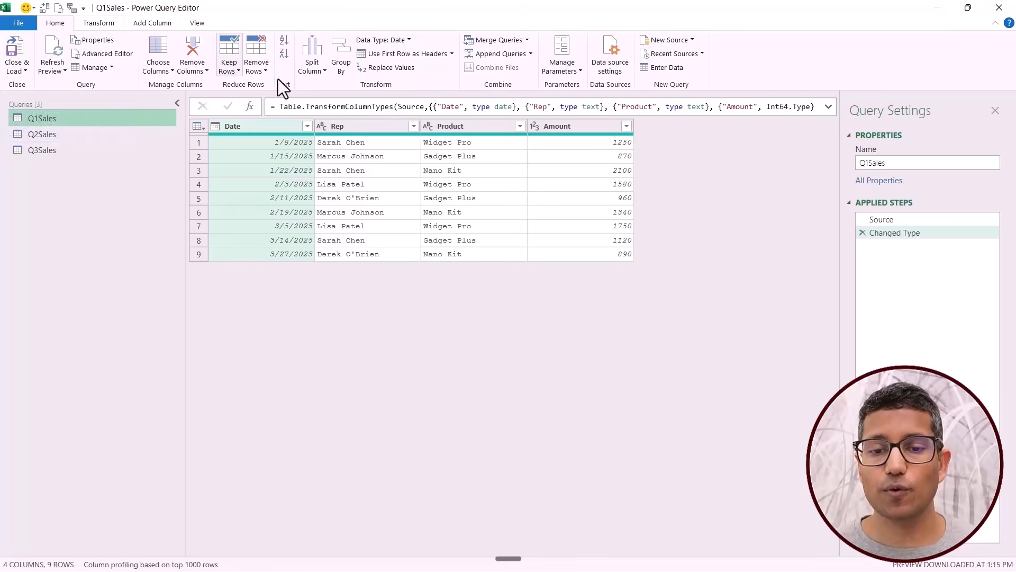
Append the Q1Sales, Q2Sales and Q3Sales tables as a new query using the three or more tables option.
left_click(531, 55)
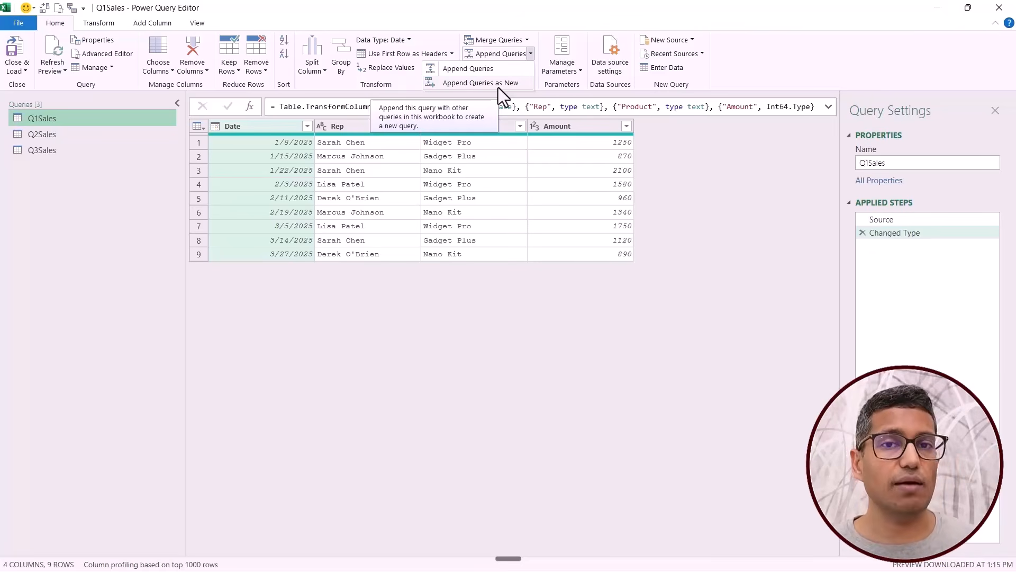
left_click(468, 84)
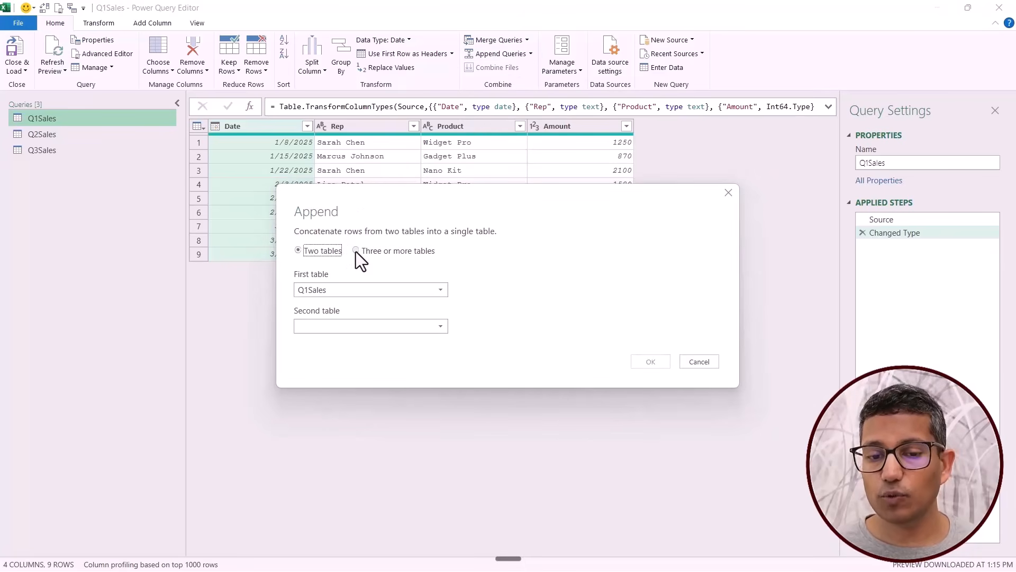
left_click(356, 250)
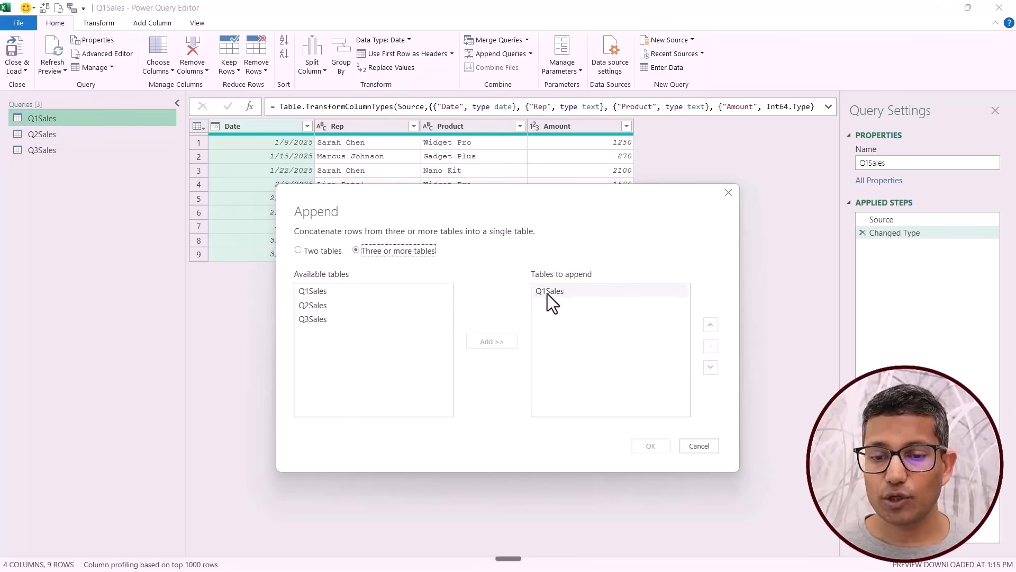
left_click(331, 306)
left_click(333, 320, "shift")
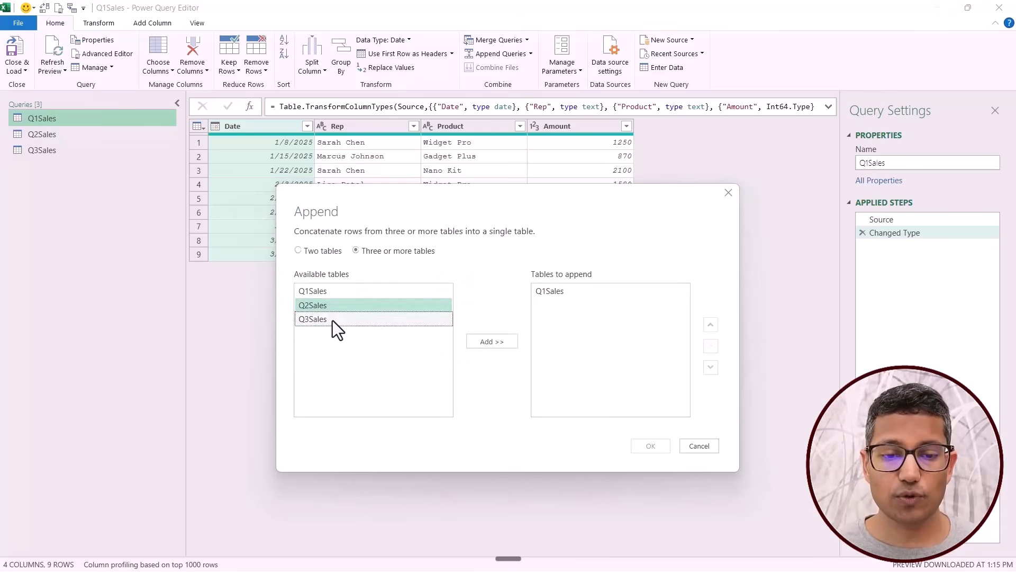
left_click(491, 343)
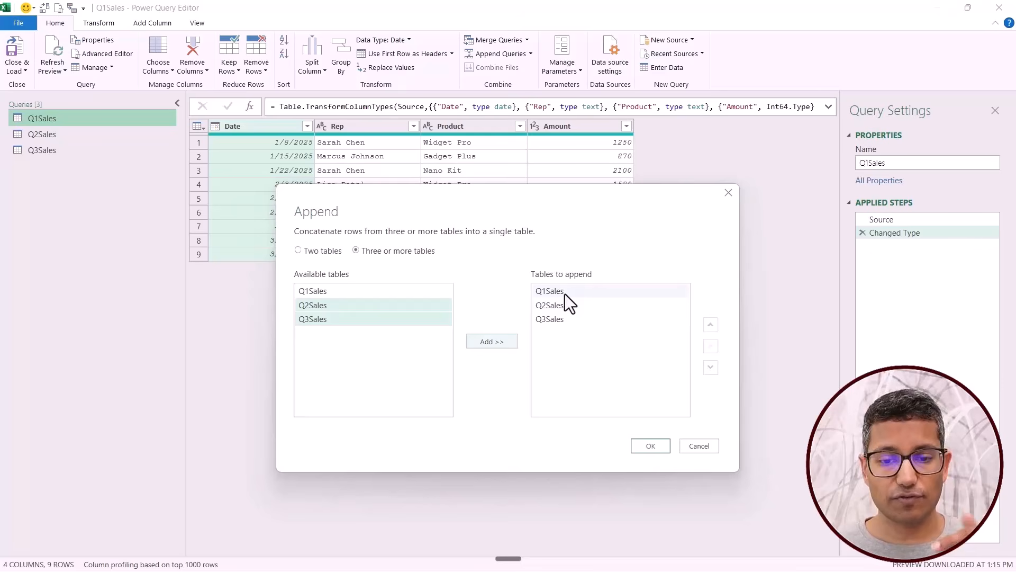
left_click(654, 445)
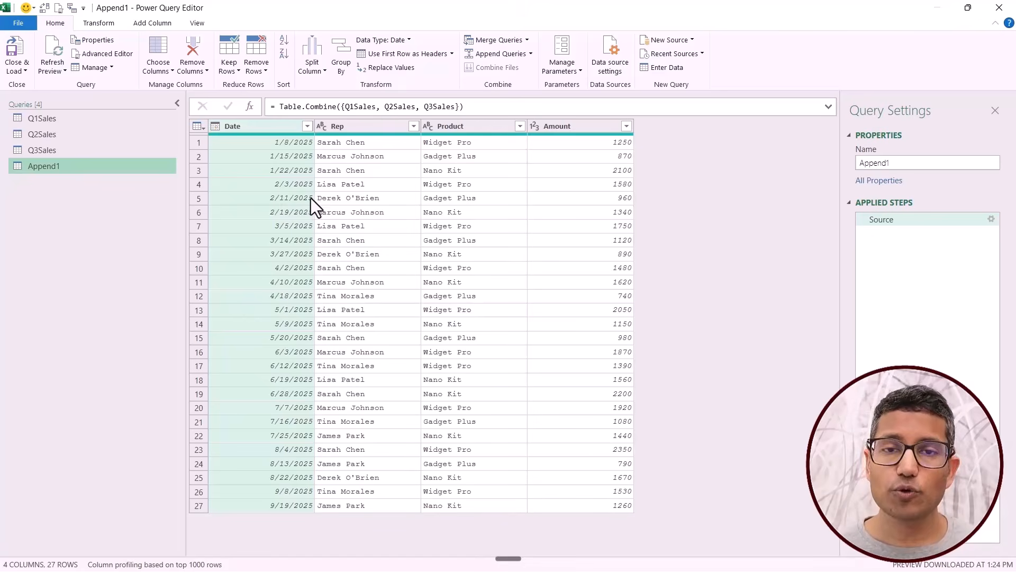
Create a blank query that combines the three quarterly tables with the formula =Q1Sales&Q2Sales&Q3Sales.
right_click(69, 199)
mouse_move(120, 225)
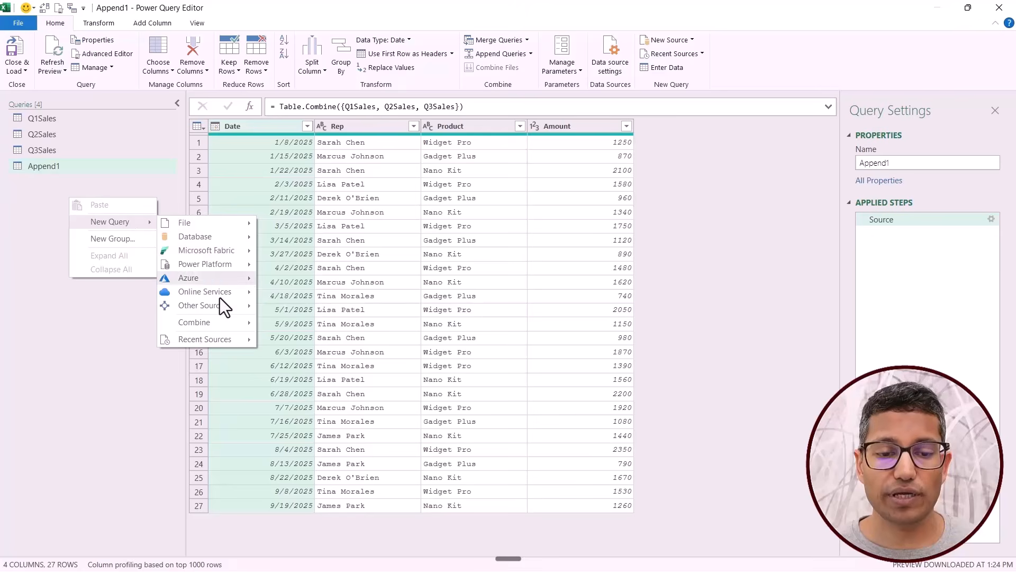
mouse_move(216, 307)
left_click(302, 410)
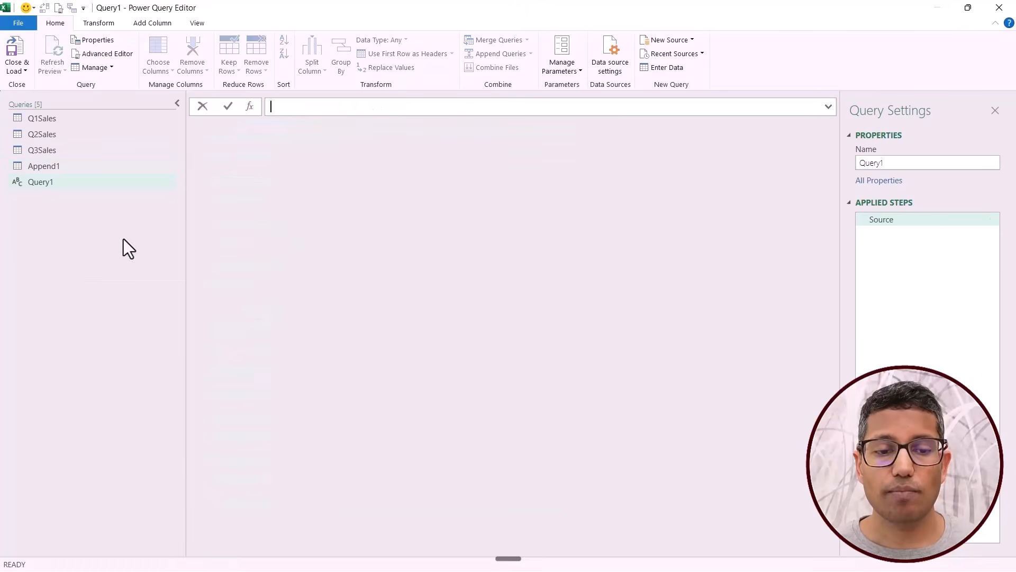
type("=")
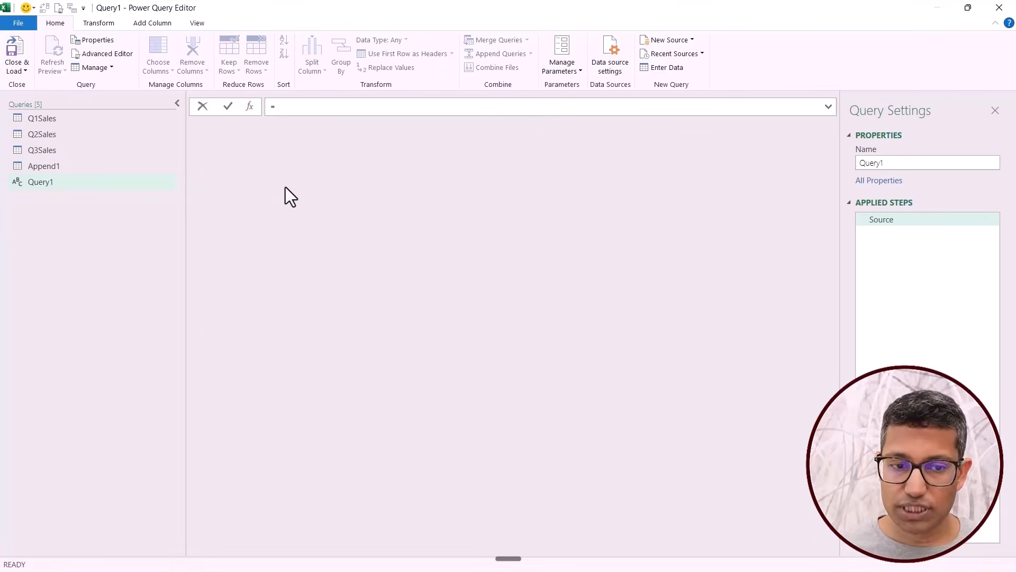
type("Q1Sales")
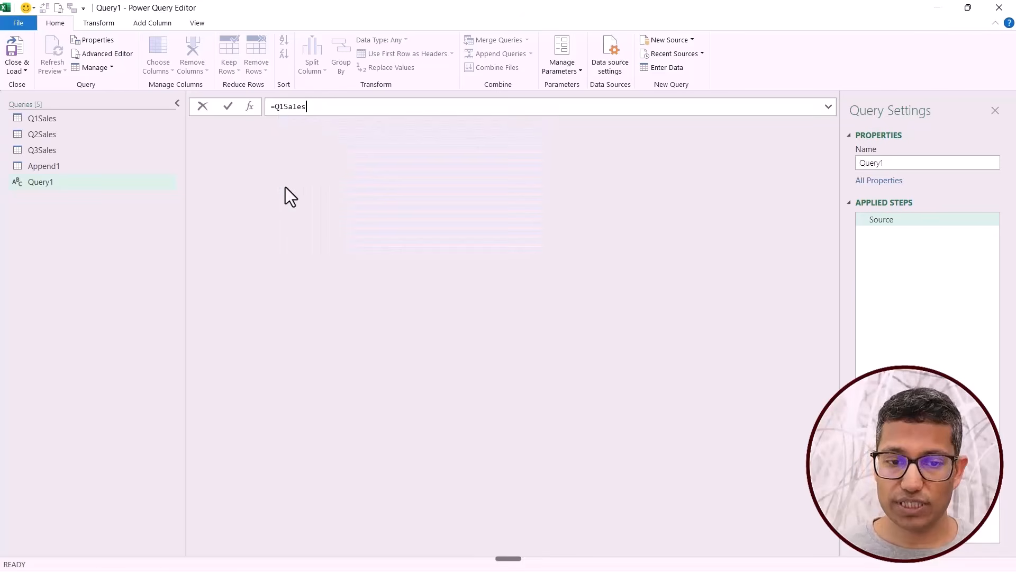
type("&Q2")
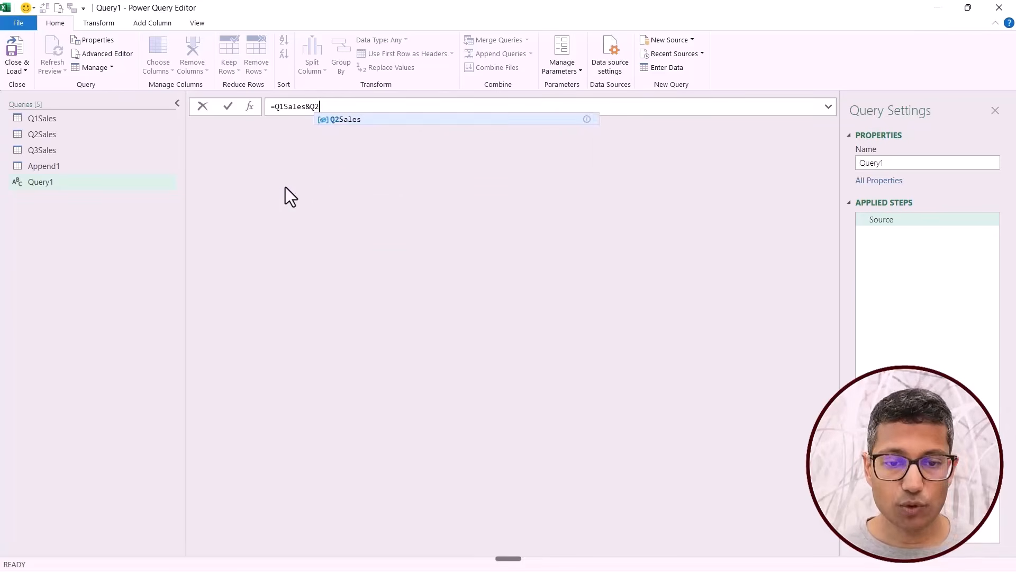
type("Sales&Q3Sales")
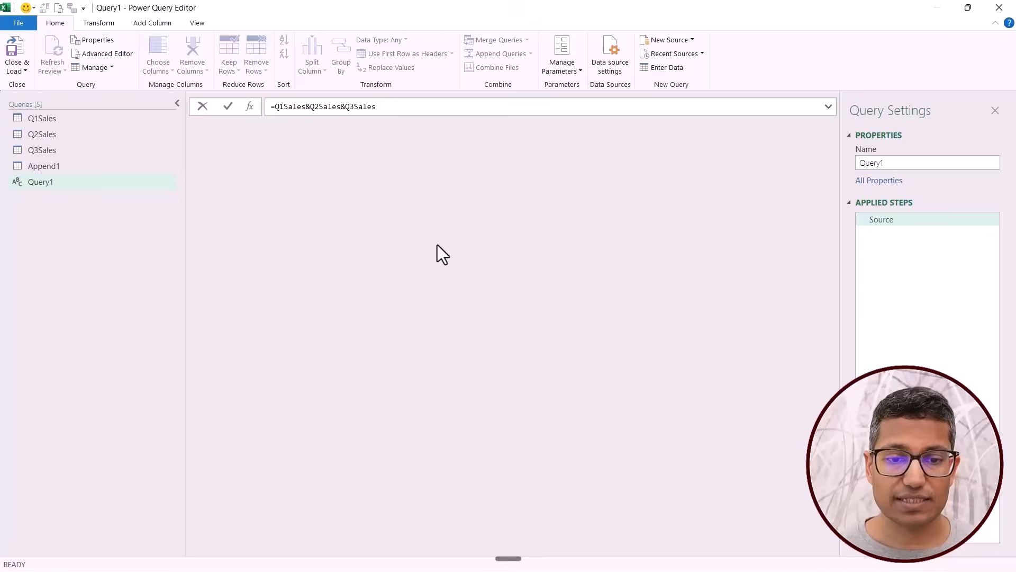
key("Return")
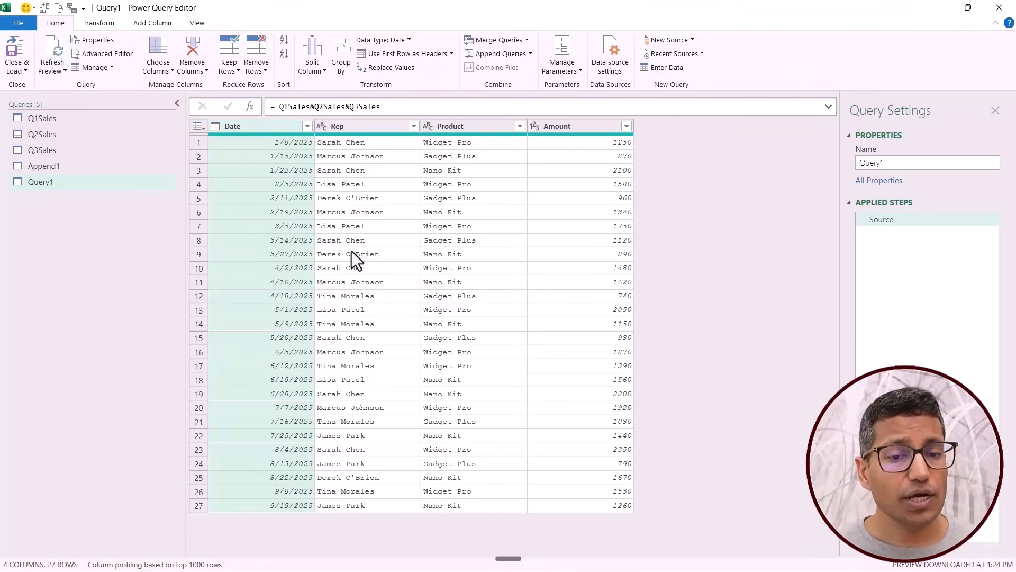
Create another blank query with the formula =Append1=Query1 to compare the two combined tables.
right_click(88, 224)
mouse_move(145, 247)
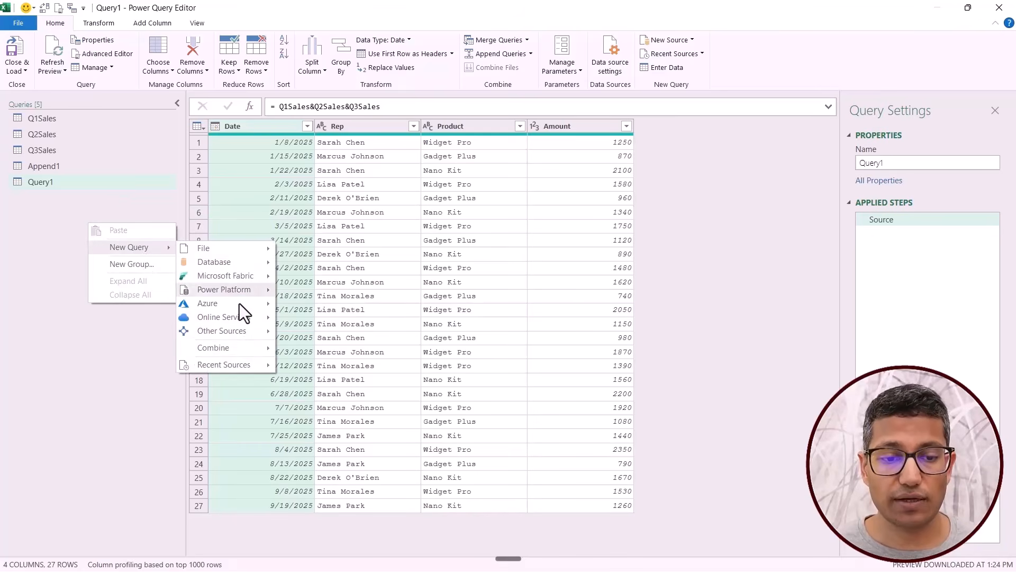
mouse_move(243, 331)
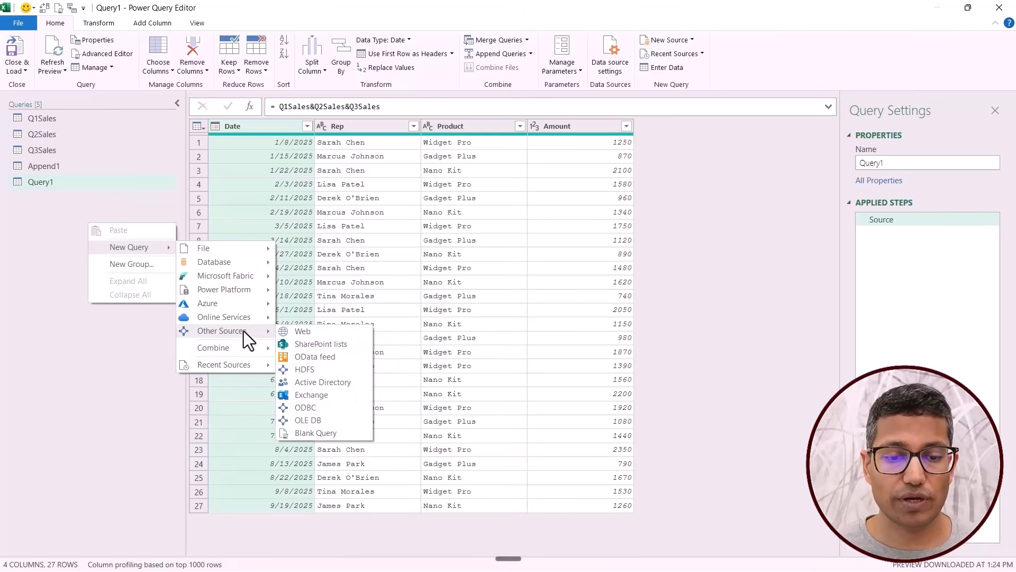
left_click(315, 433)
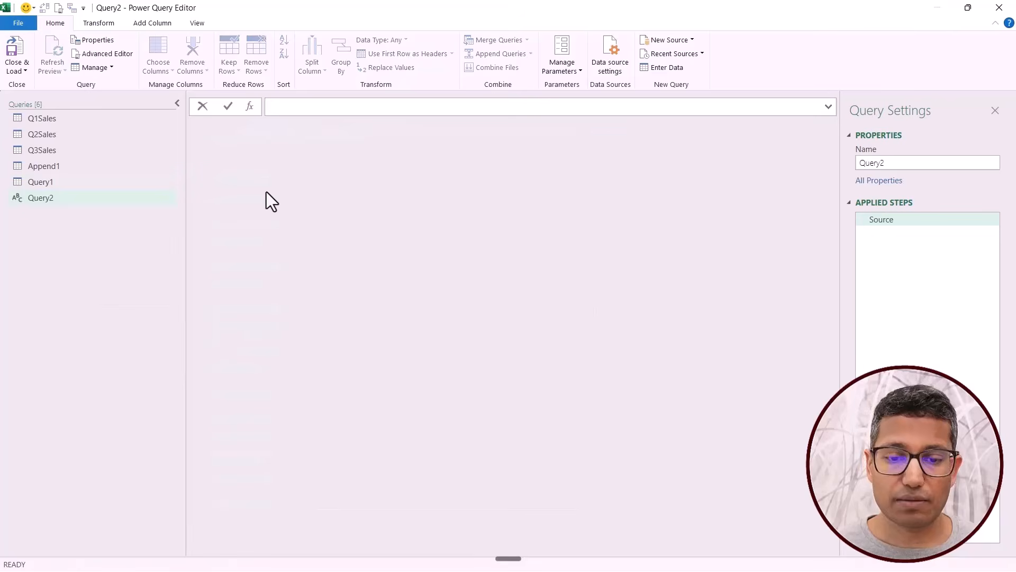
type("=Append1")
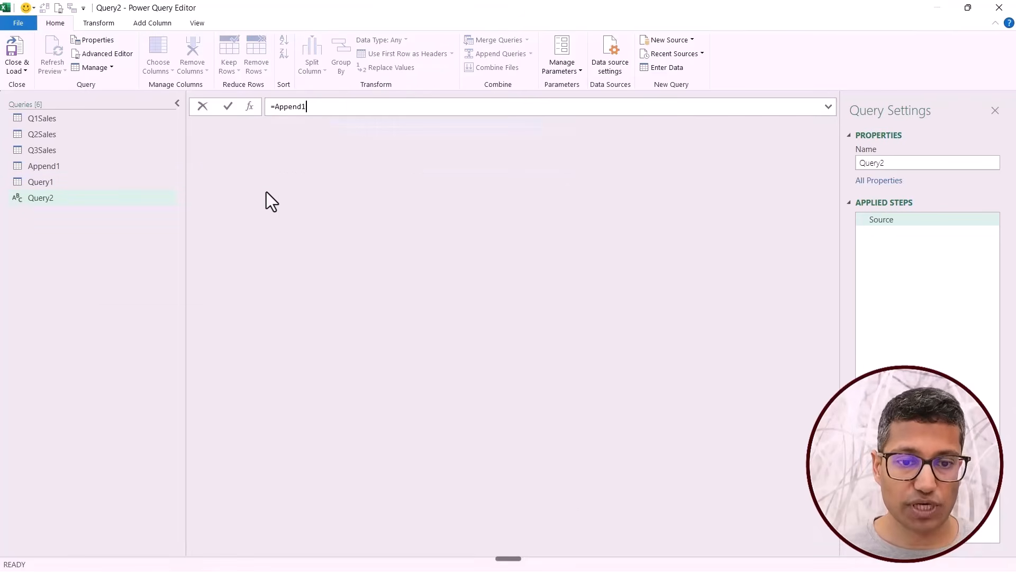
type("=Quer")
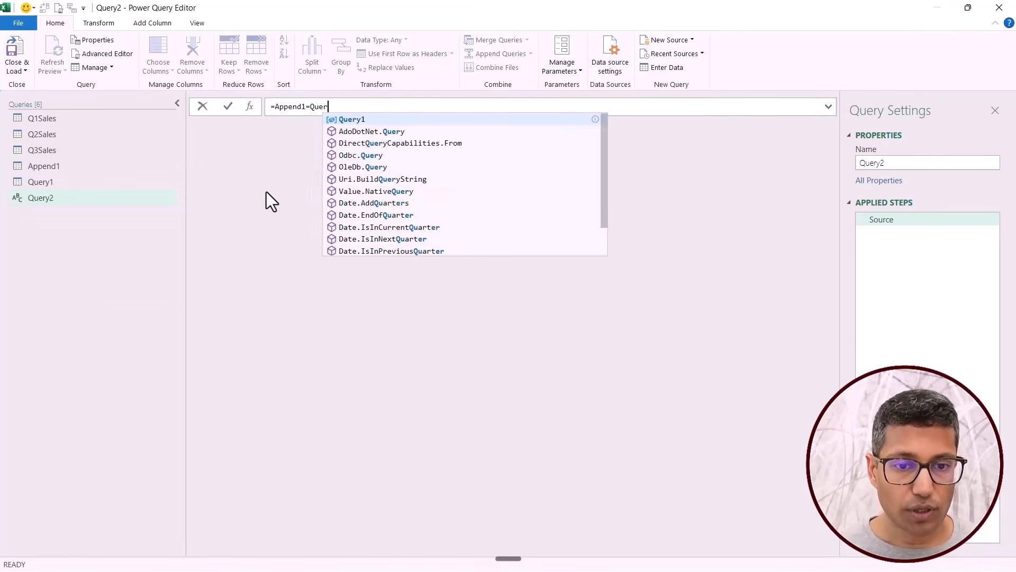
key("Tab")
key("Return")
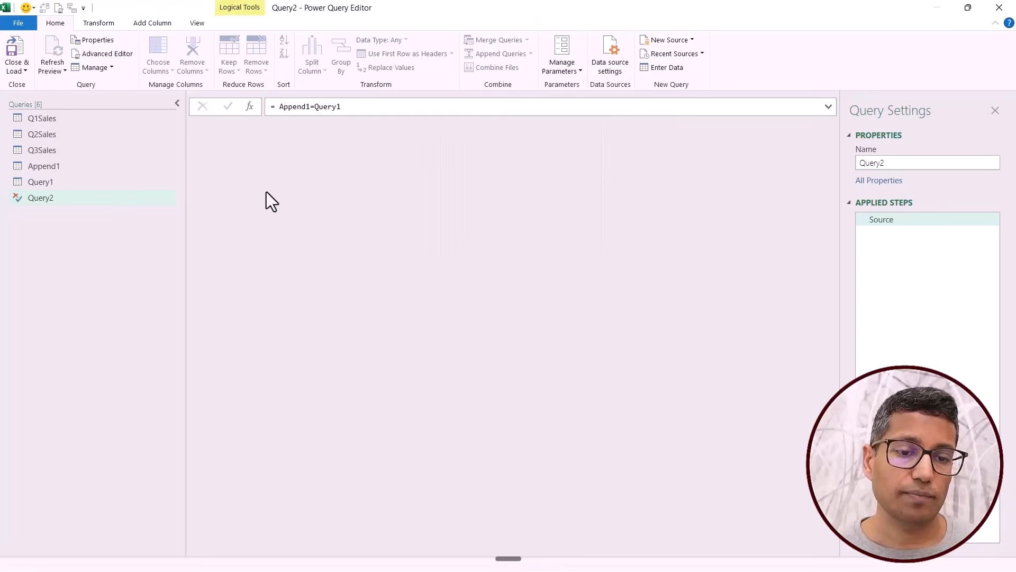
left_click(91, 167)
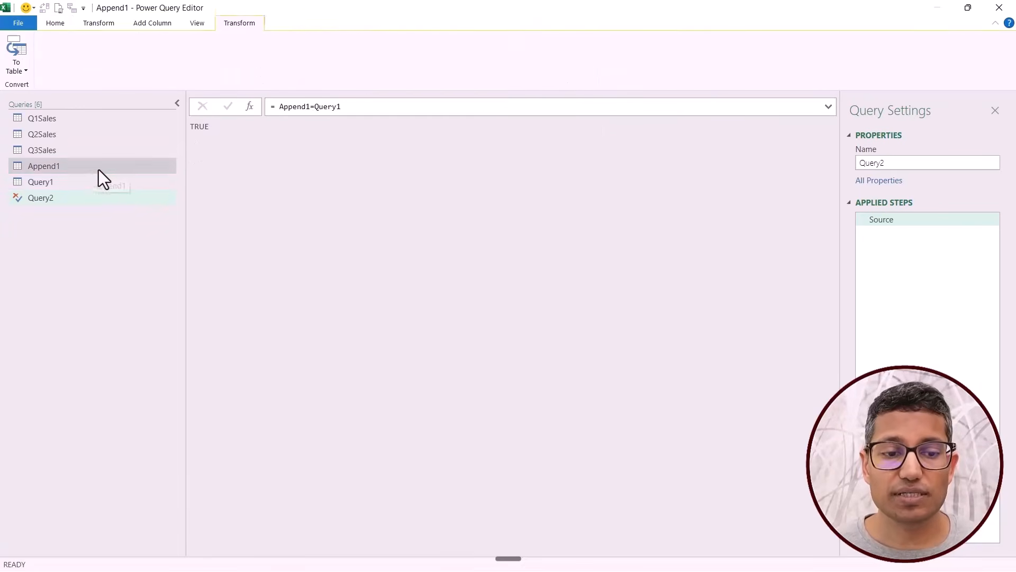
left_click(89, 184)
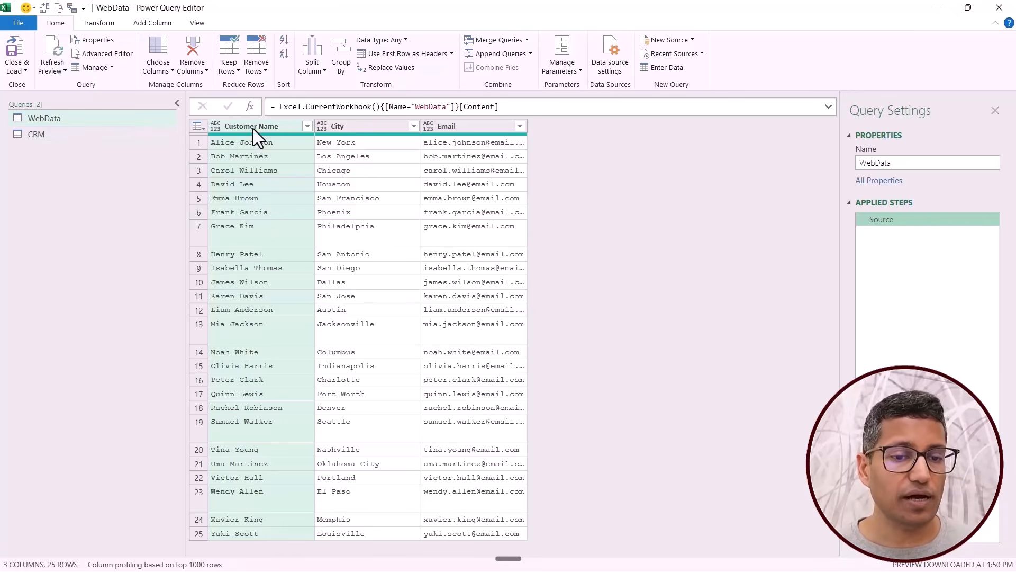
Examine the Customer Name column of the CRM query and return to the WebData query.
left_click(75, 137)
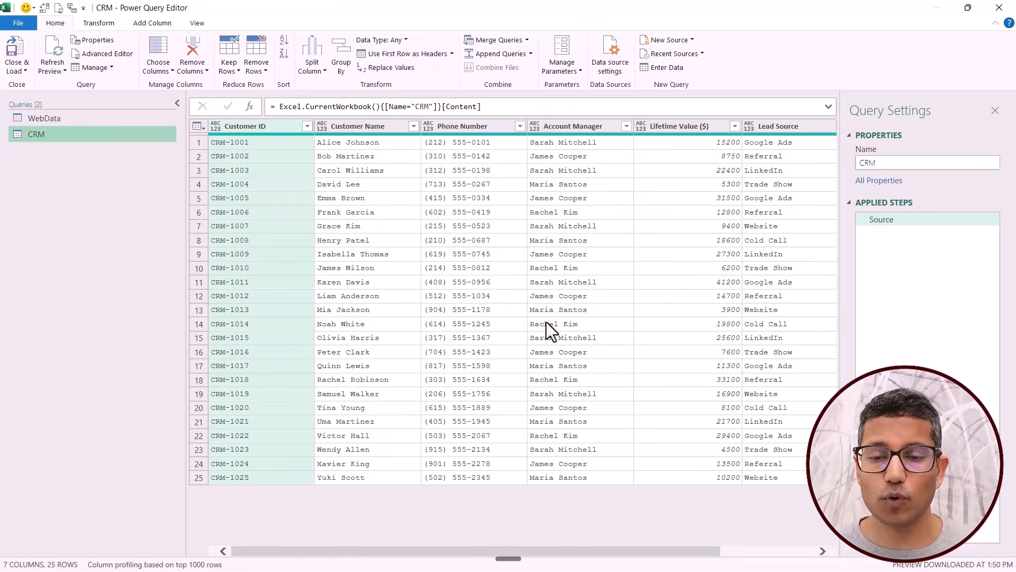
left_click(369, 131)
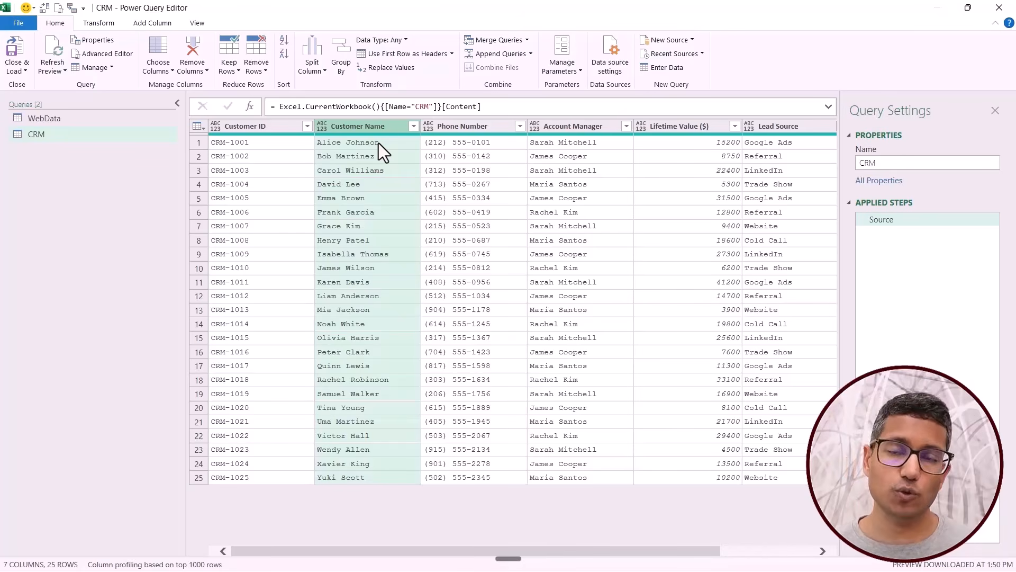
left_click(121, 121)
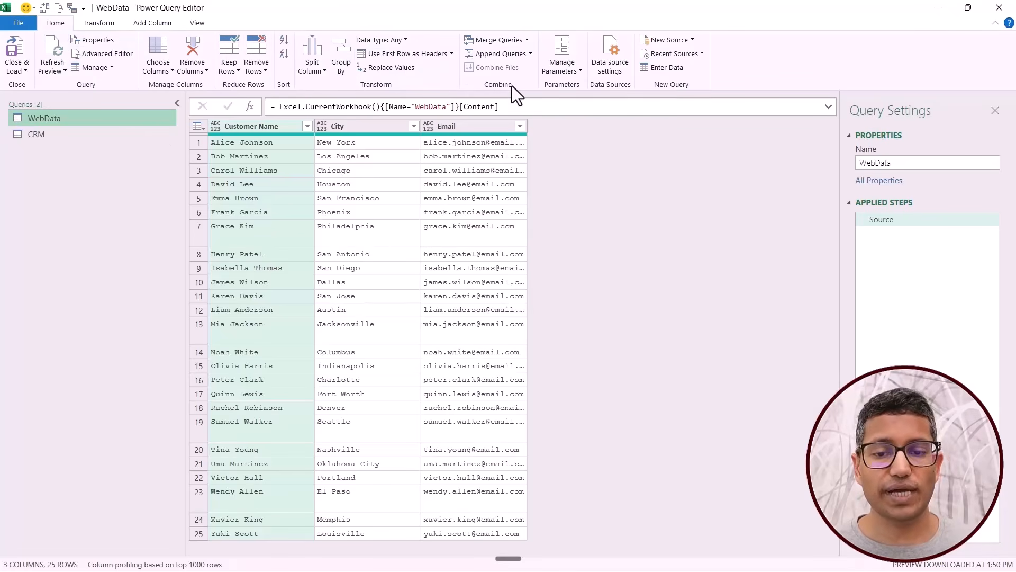
Preview a merge as new of WebData with CRM on Customer Name to check the row matches, and cancel it.
left_click(527, 40)
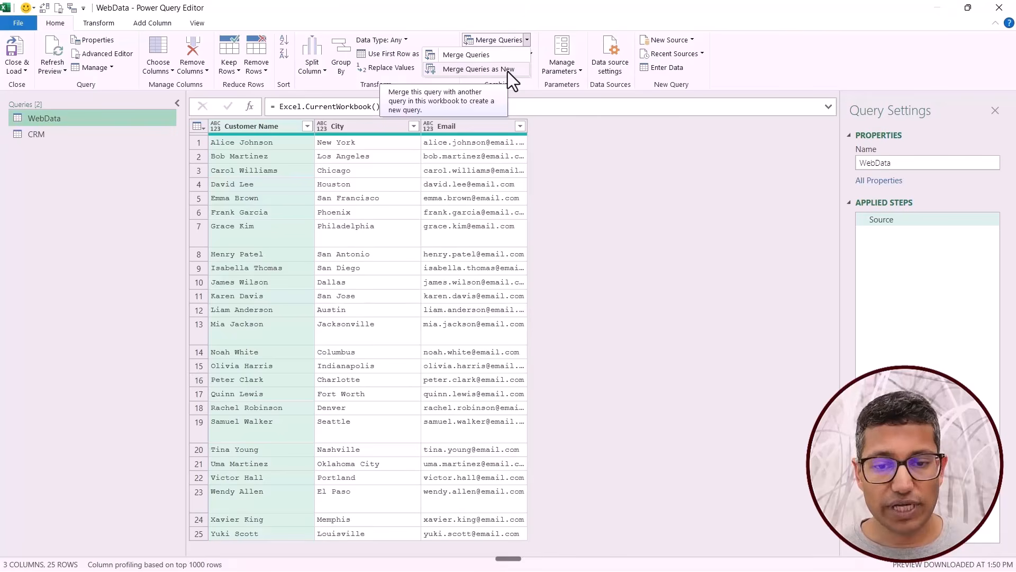
left_click(507, 70)
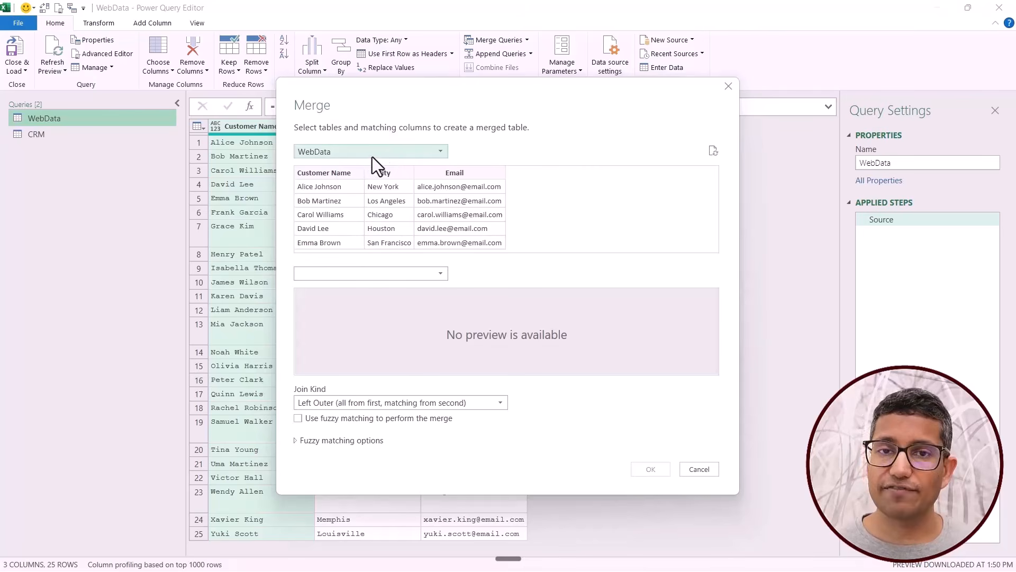
left_click(385, 274)
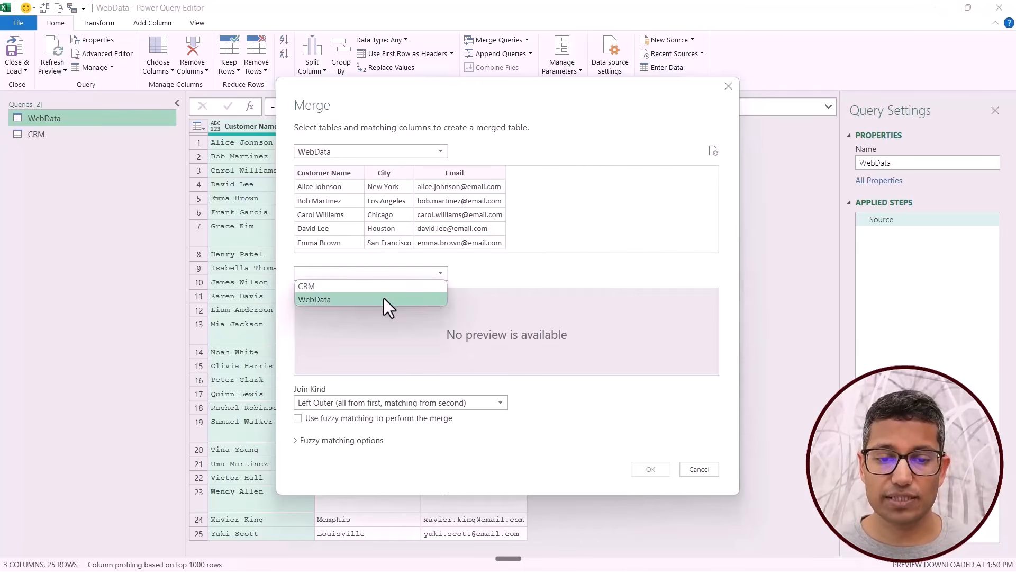
left_click(375, 289)
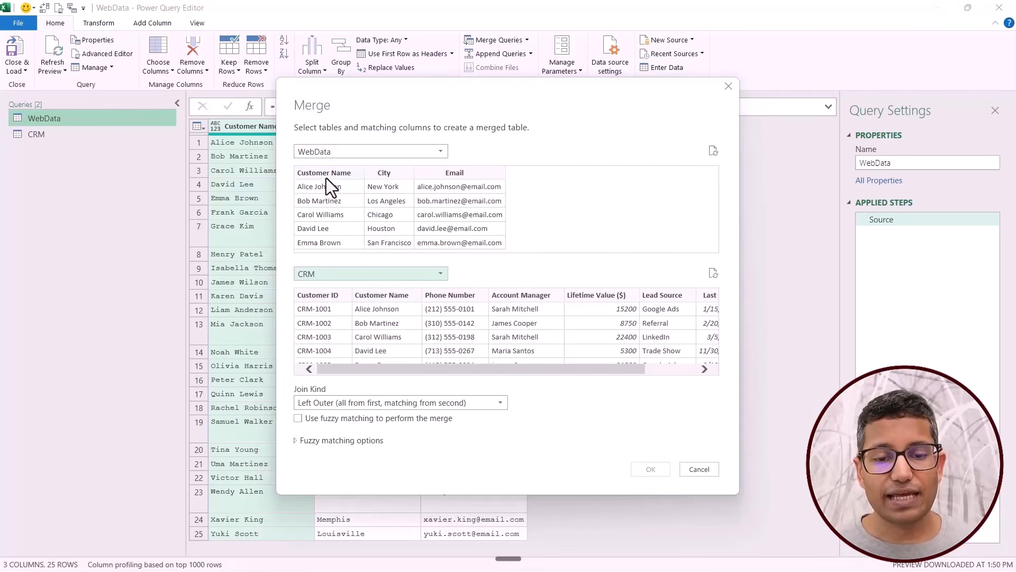
left_click(326, 177)
left_click(384, 301)
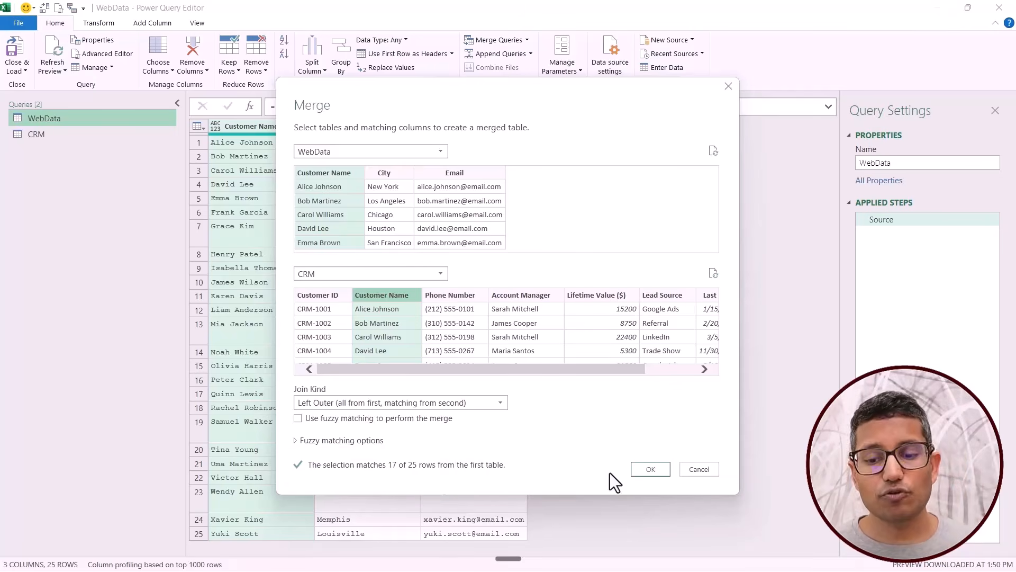
left_click(697, 470)
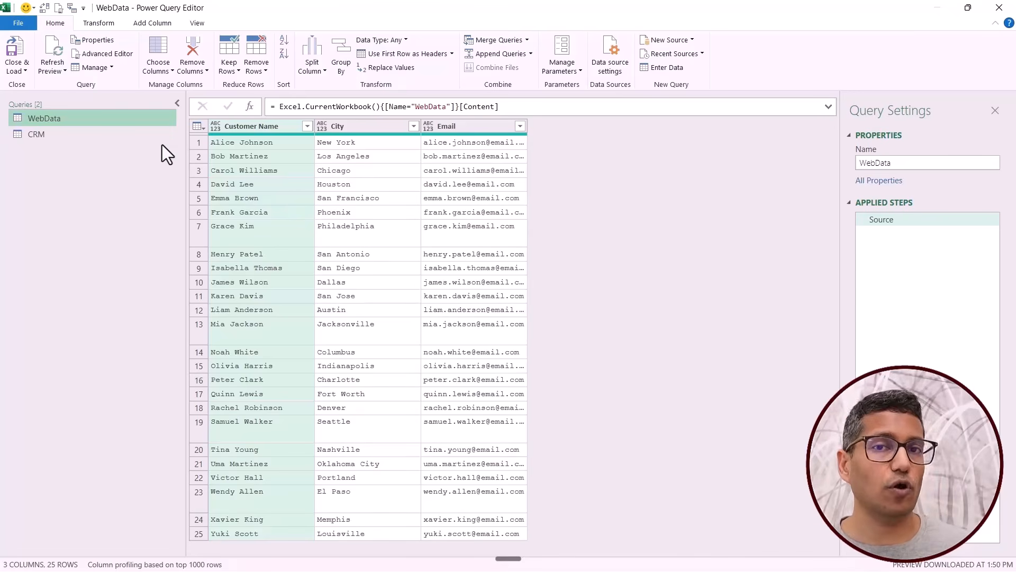
Remove carriage returns from WebData's Customer Name column by replacing the special character #(cr) with nothing.
right_click(241, 128)
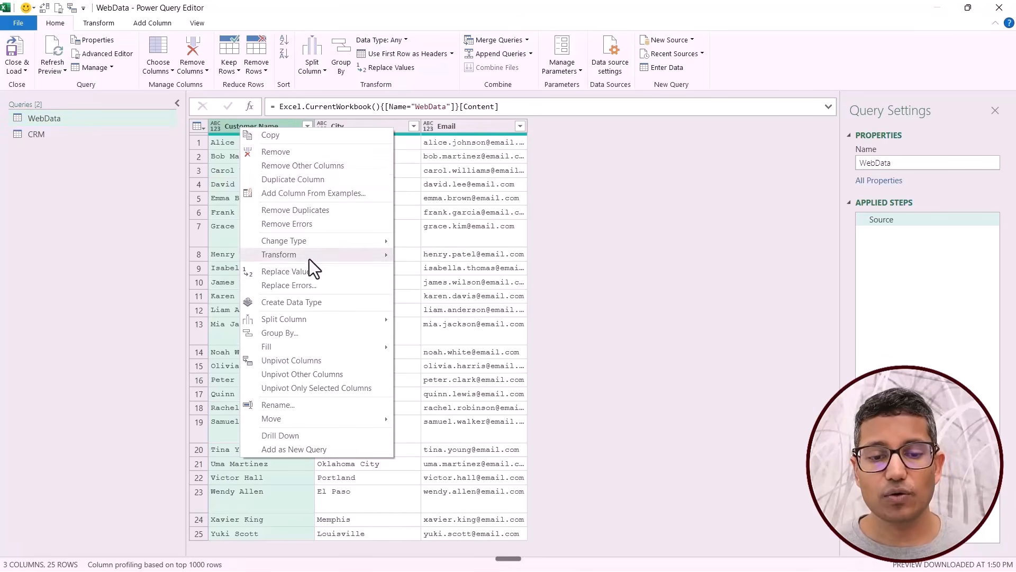
left_click(305, 271)
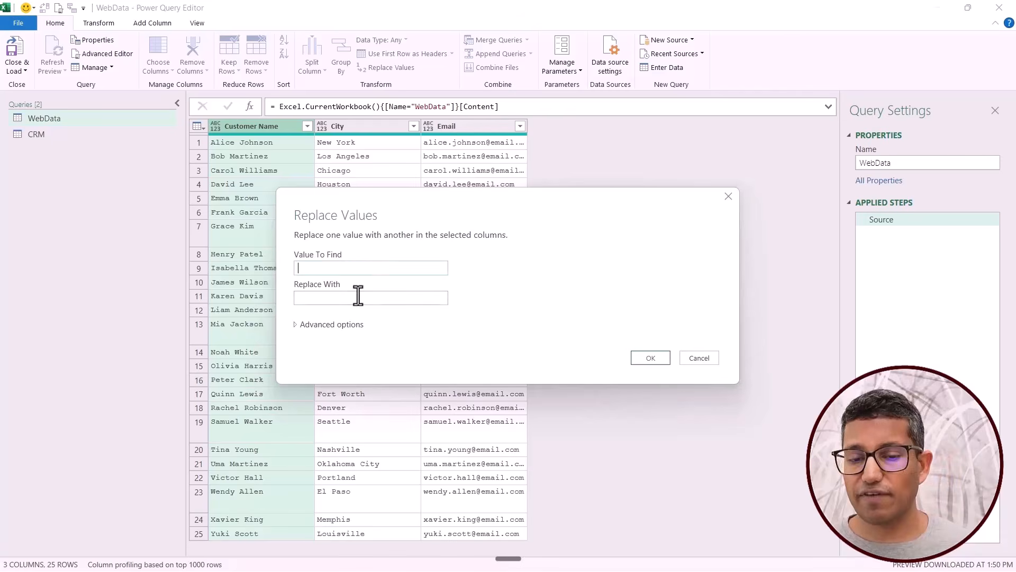
left_click(296, 325)
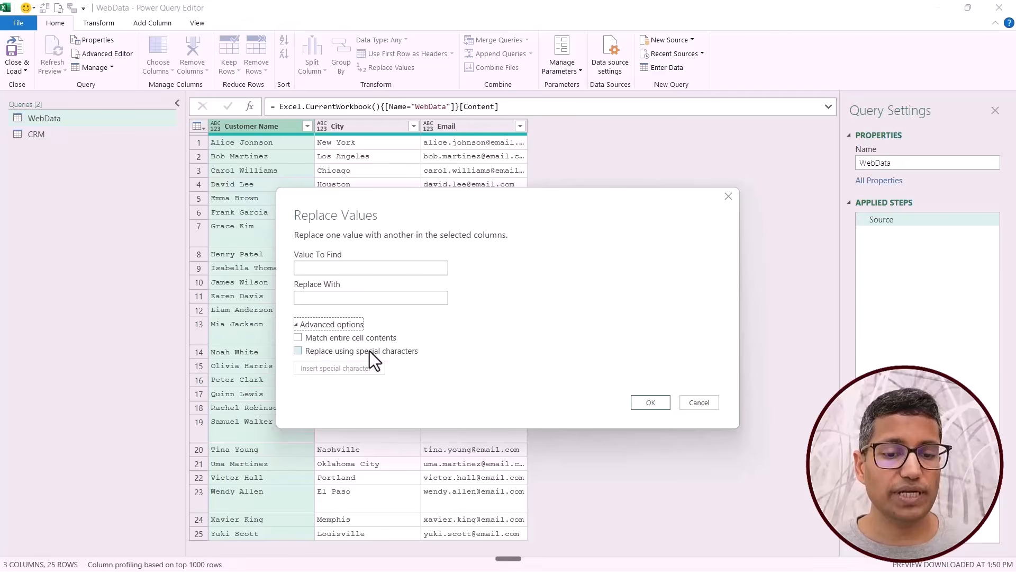
left_click(298, 352)
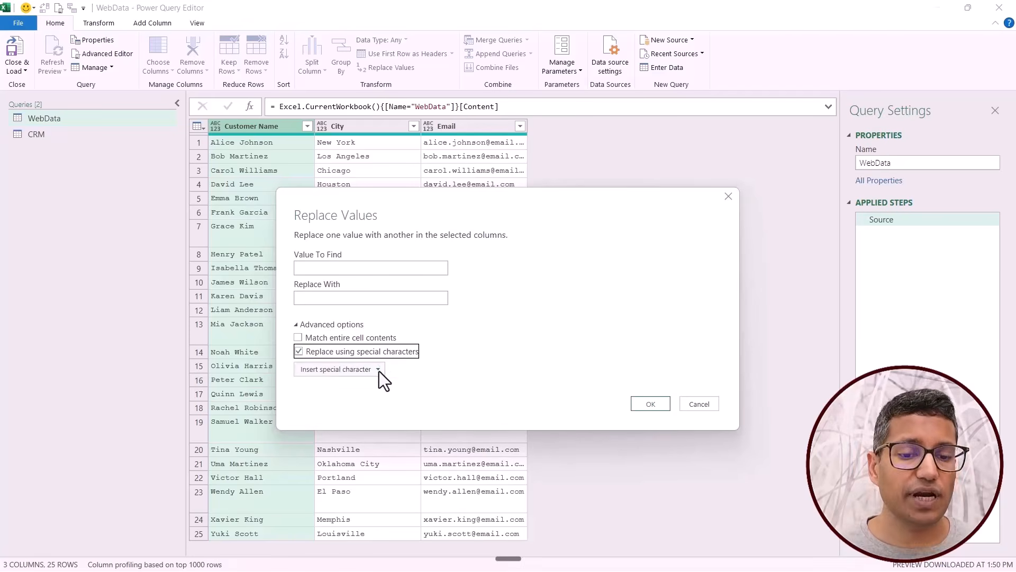
left_click(380, 370)
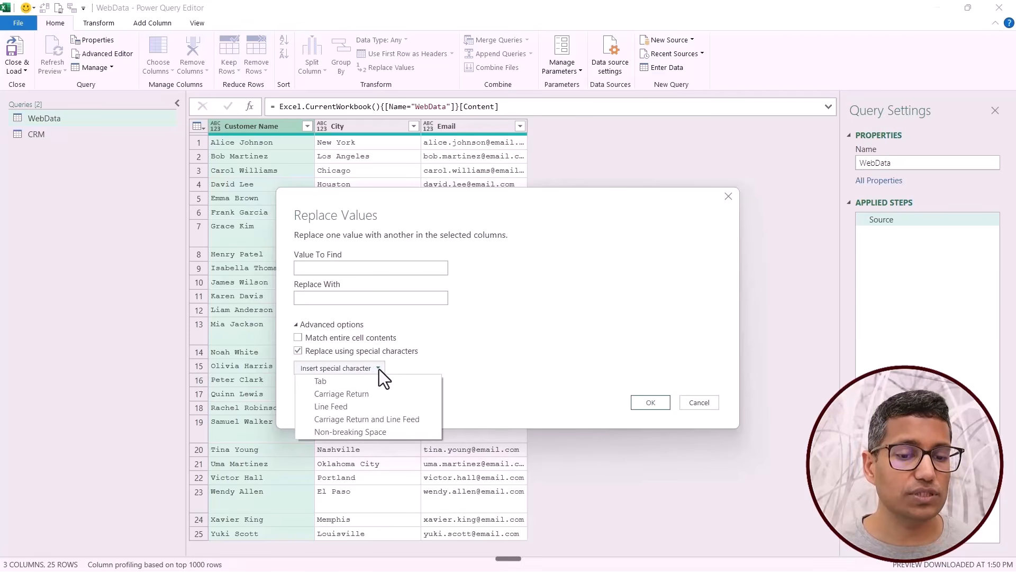
left_click(373, 395)
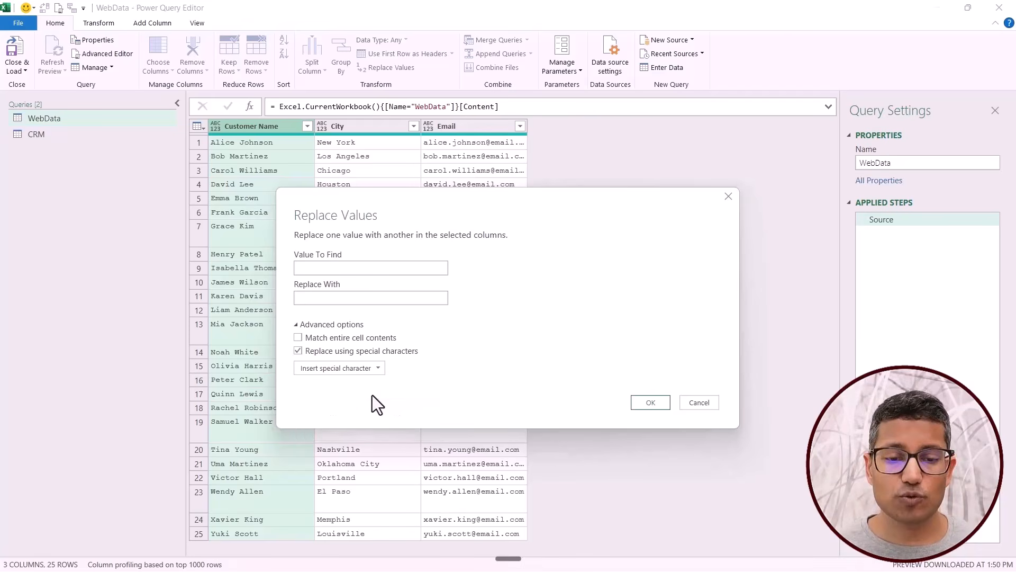
left_click(647, 404)
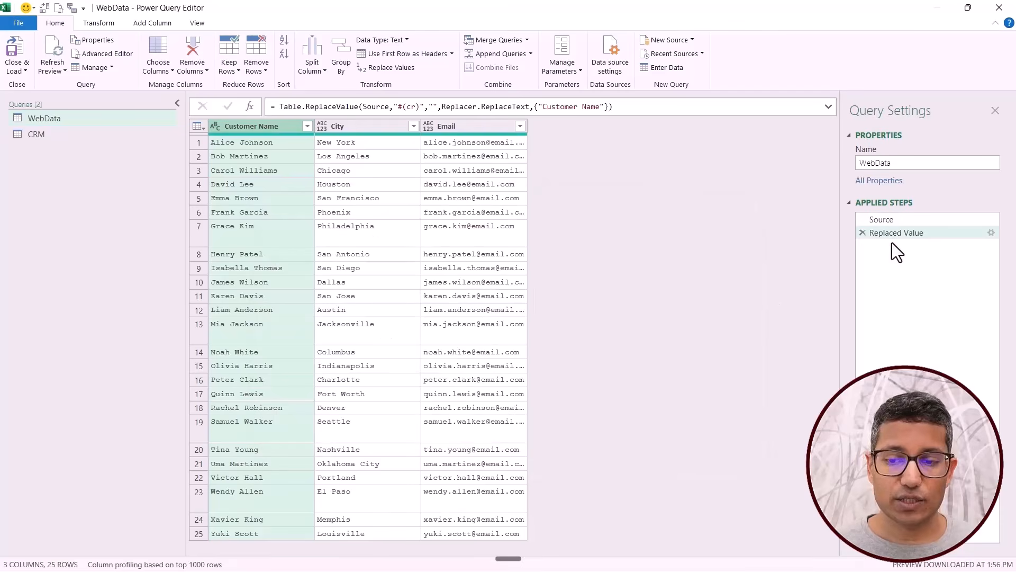
Start another value replacement on the Customer Name column and enable replacing using special characters.
right_click(242, 130)
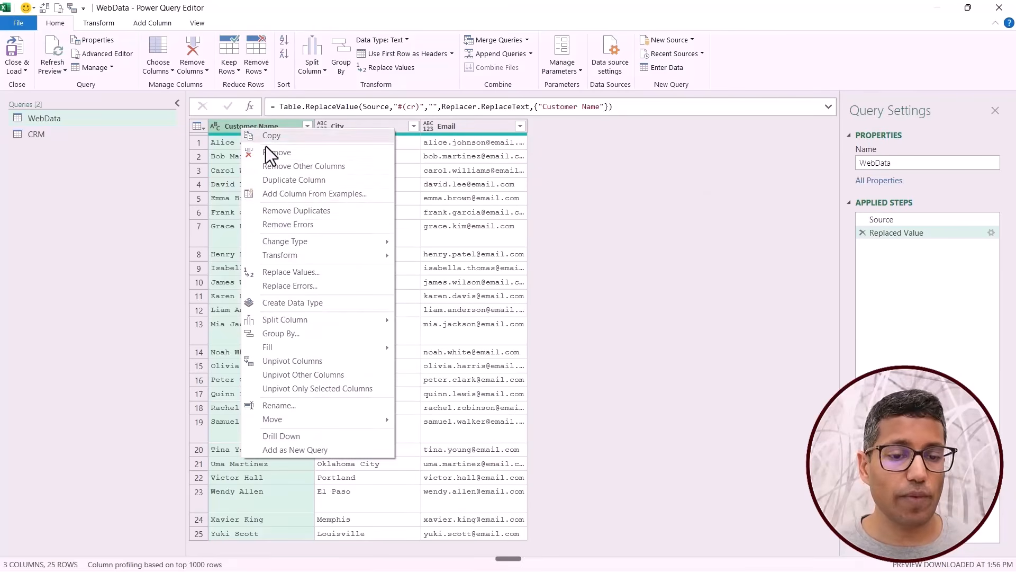
left_click(316, 273)
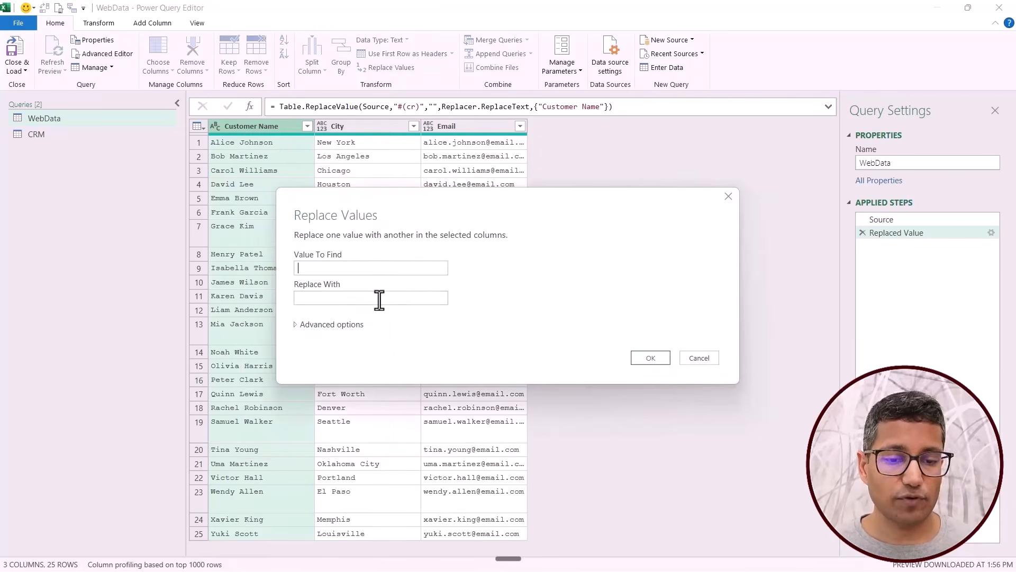
left_click(302, 324)
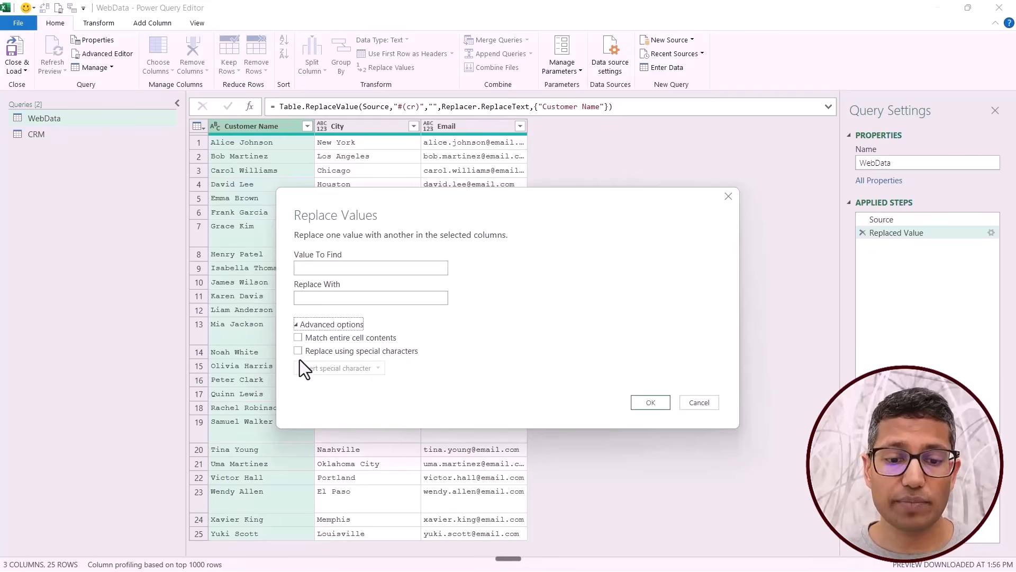
left_click(298, 351)
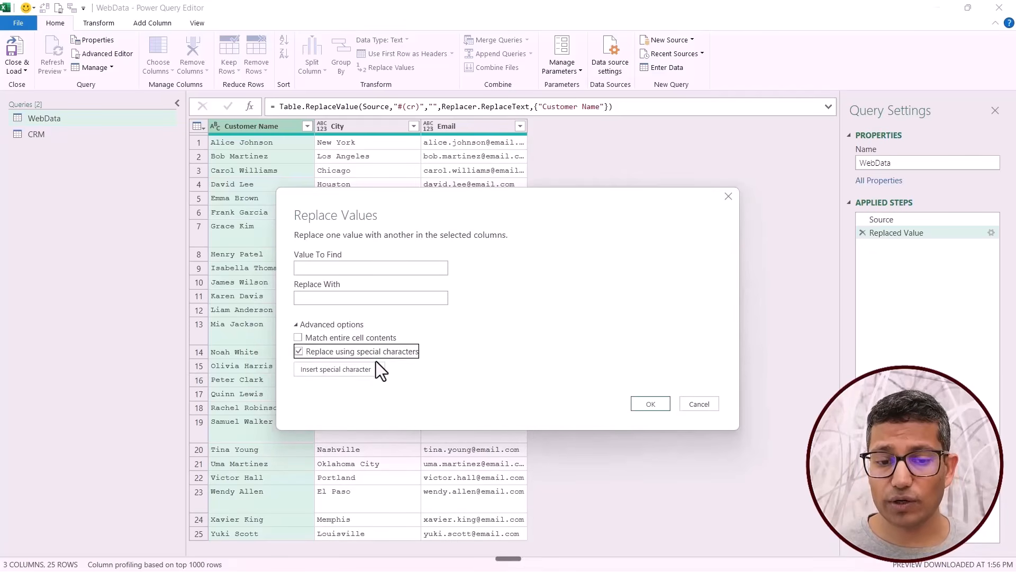
Try combining the Tab and Carriage Return special characters in the value to find, and clear the entry.
left_click(376, 369)
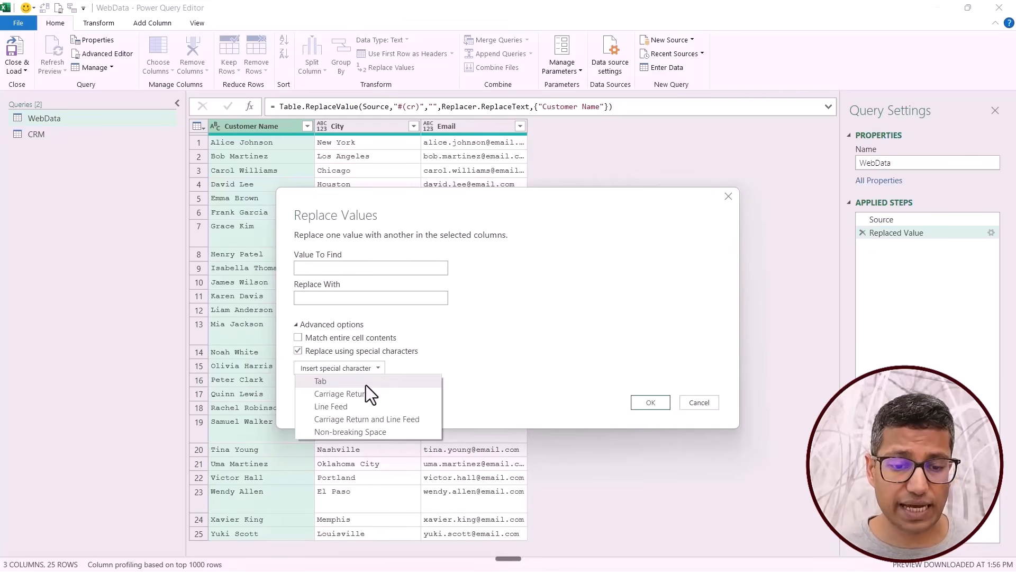
left_click(366, 385)
left_click(371, 369)
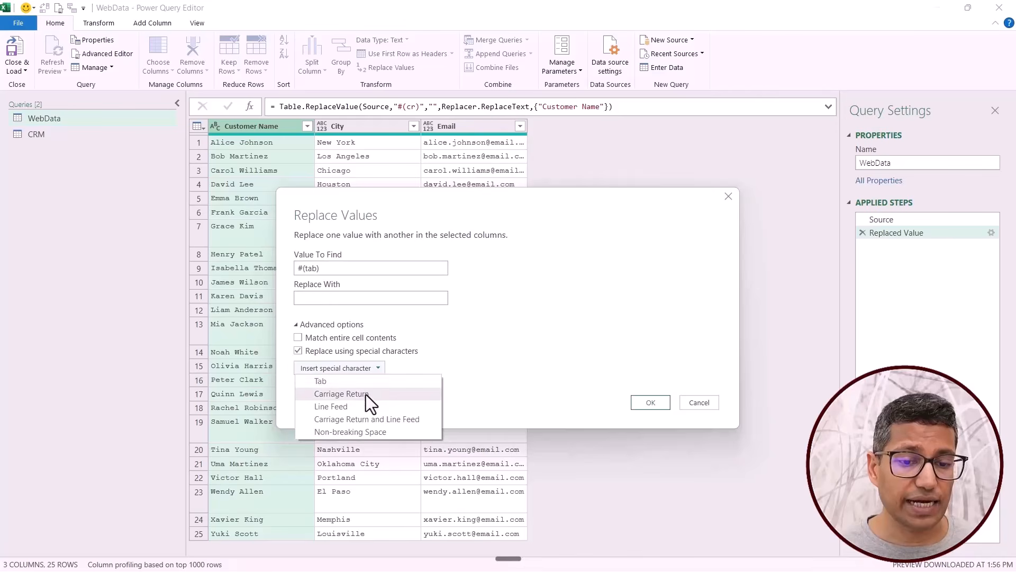
left_click(367, 395)
left_click_drag(296, 269, 373, 261)
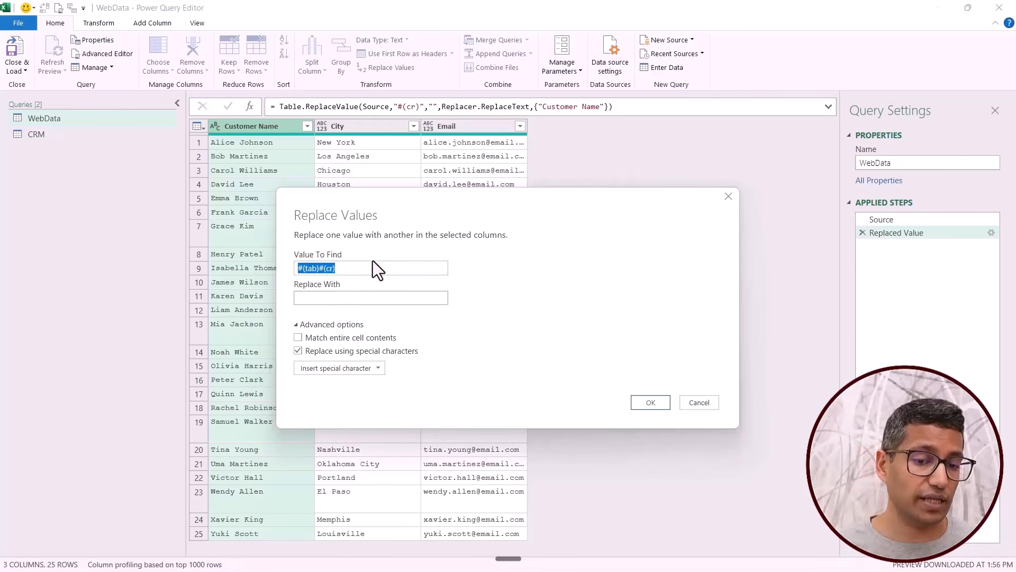
key("BackSpace")
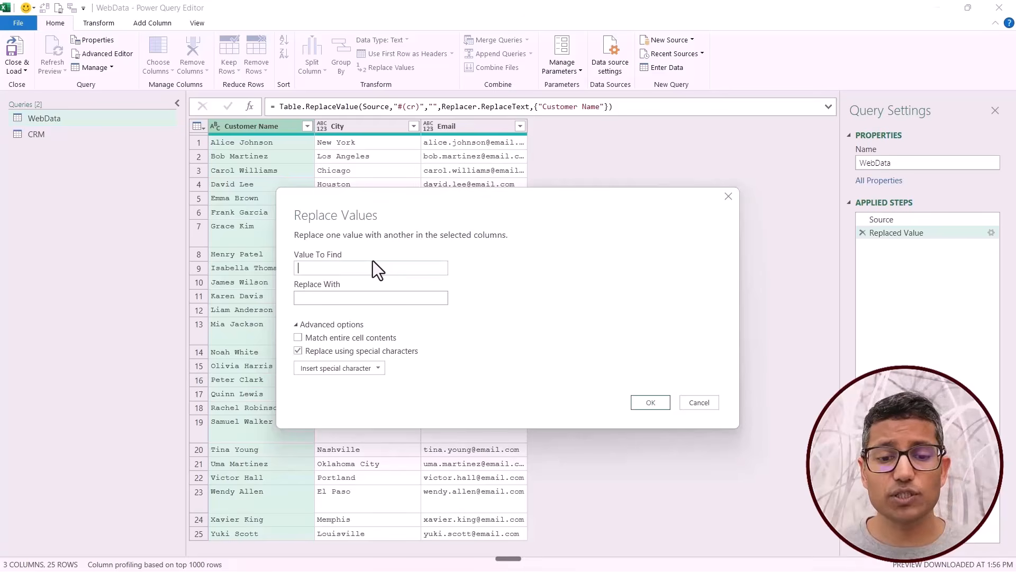
Remove line feeds from the Customer Name column by replacing the special character #(lf) with nothing.
left_click(365, 367)
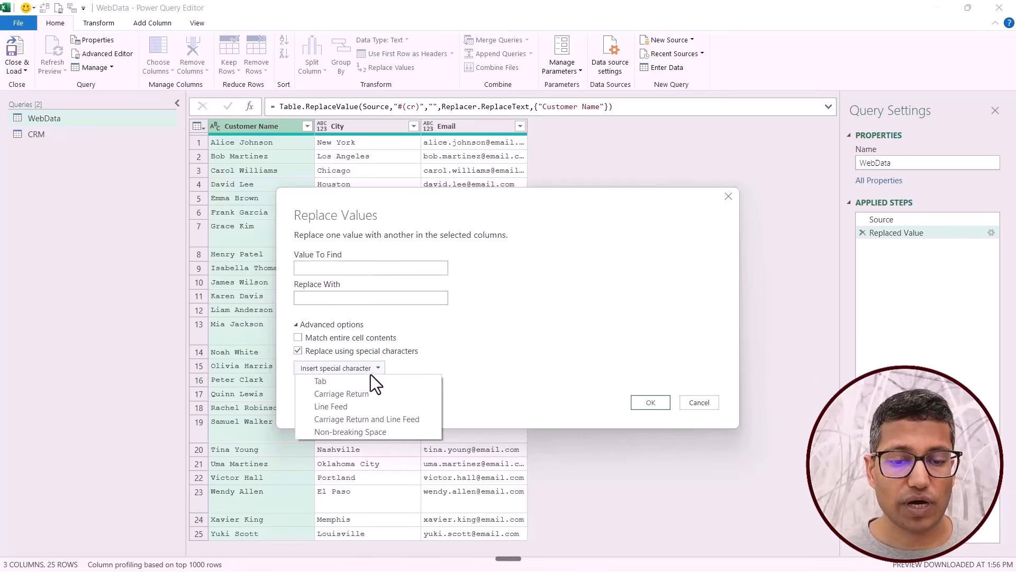
left_click(367, 407)
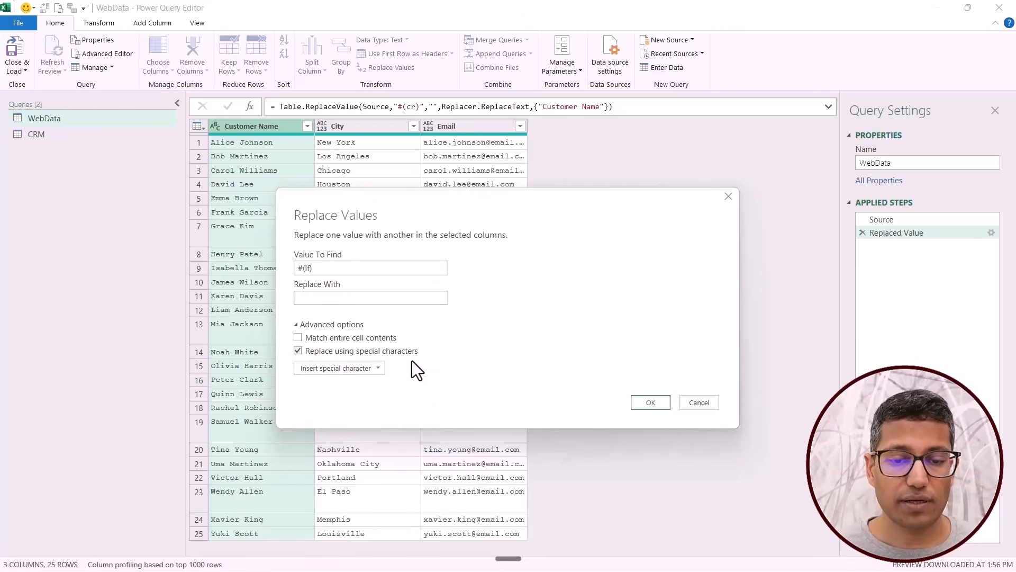
left_click(650, 402)
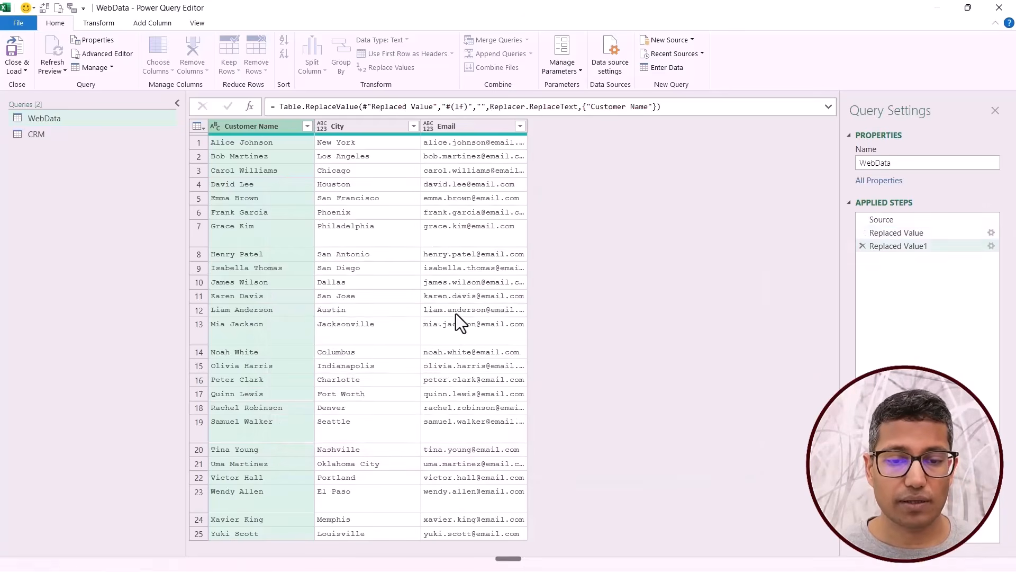
Replace non-breaking spaces, #(00A0), in the Customer Name column with a regular space.
right_click(260, 130)
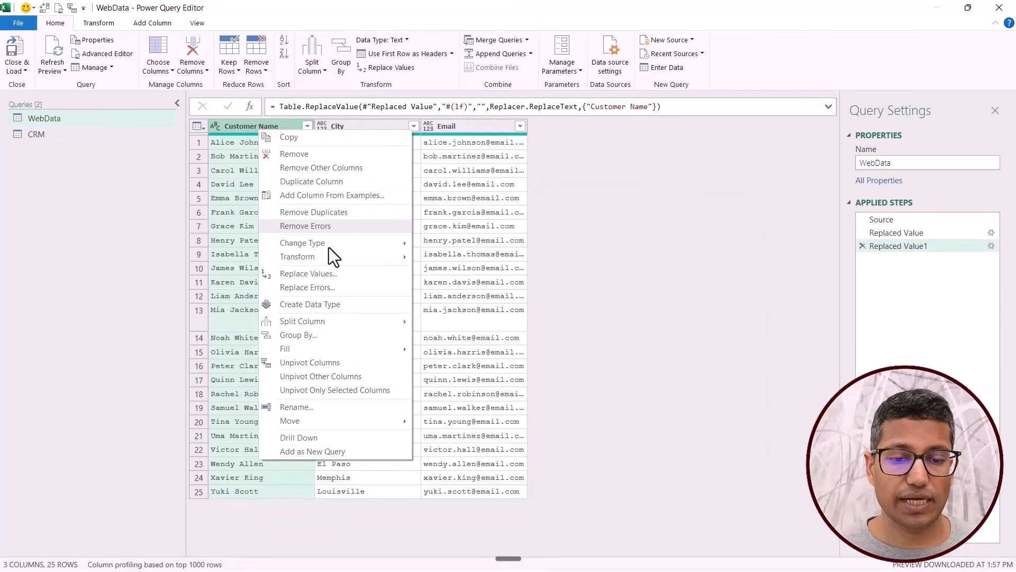
left_click(335, 275)
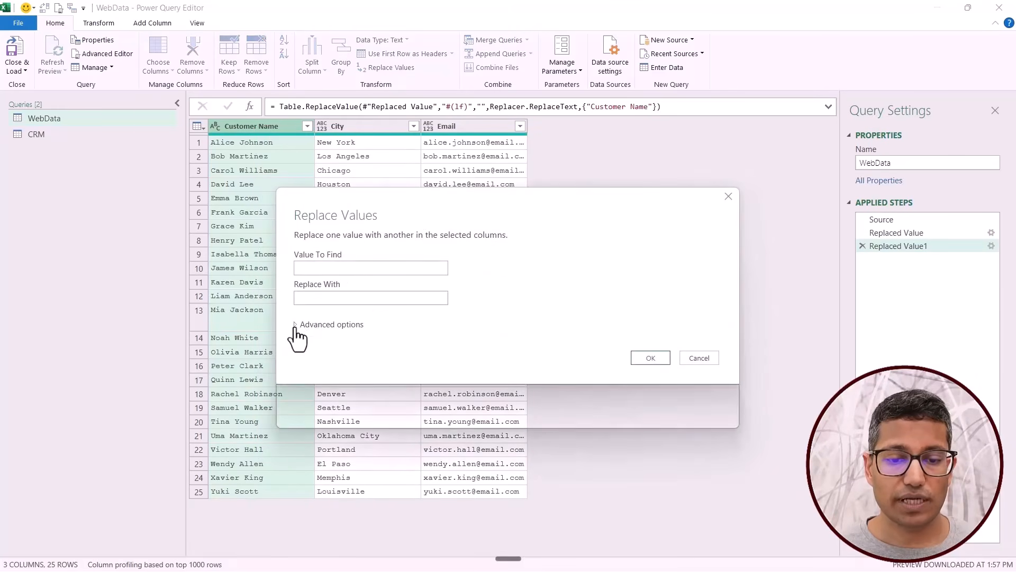
left_click(303, 326)
left_click(299, 351)
left_click(377, 367)
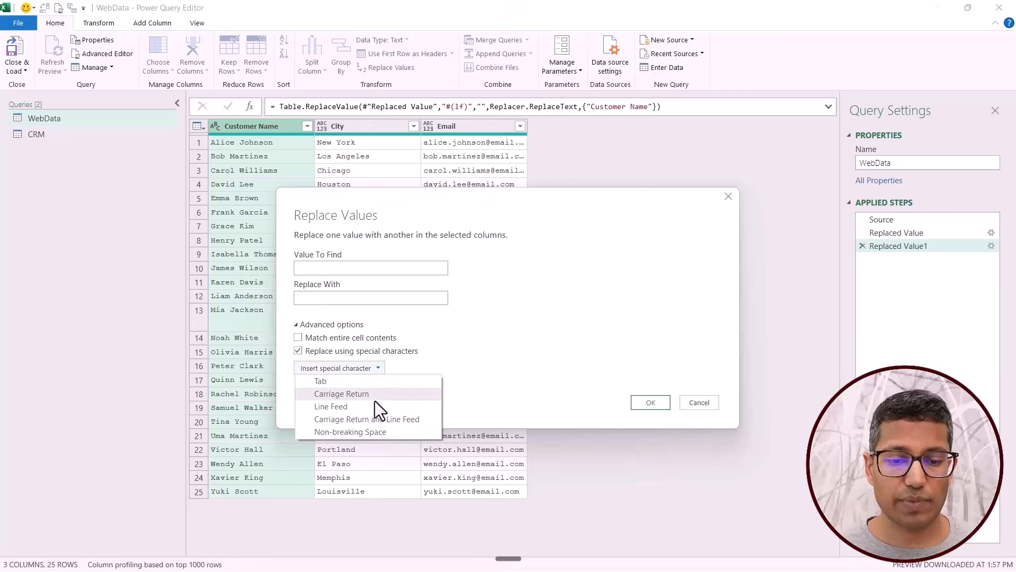
left_click(372, 432)
left_click(334, 300)
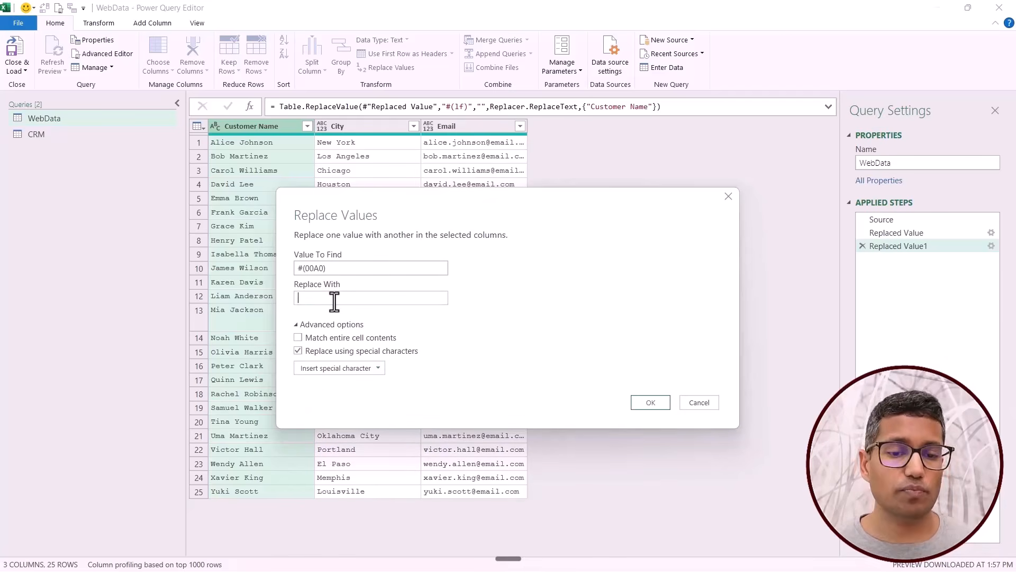
left_click(654, 405)
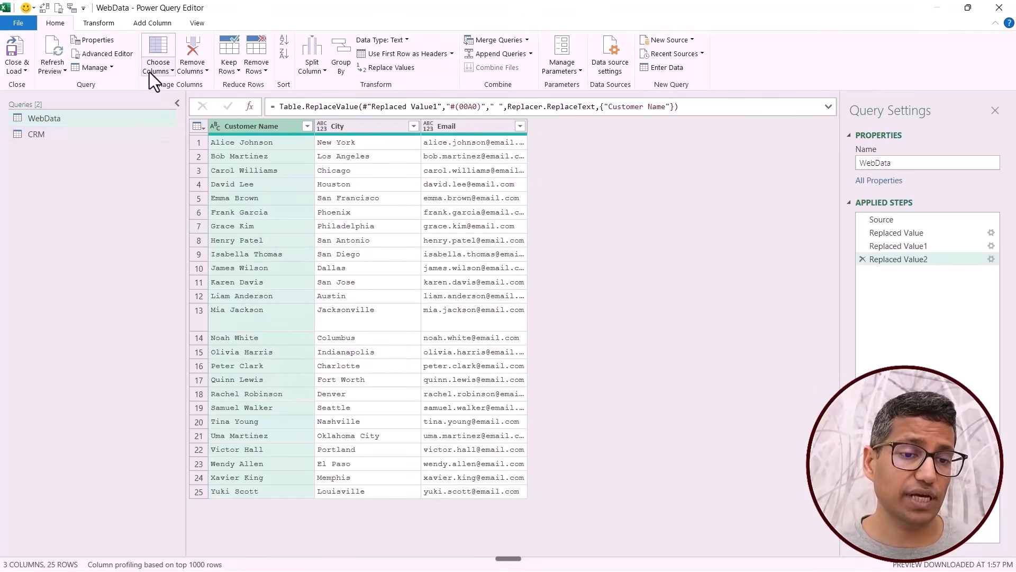
Merge WebData with CRM as a new query, matching both on Customer Name with a Left Outer join.
left_click(525, 42)
left_click(504, 69)
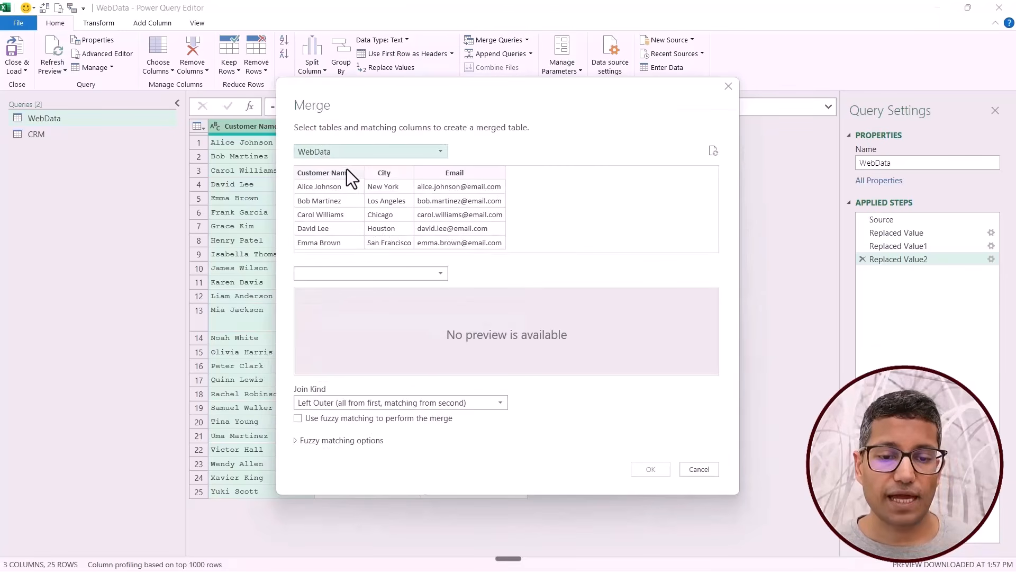
left_click(369, 275)
left_click(367, 289)
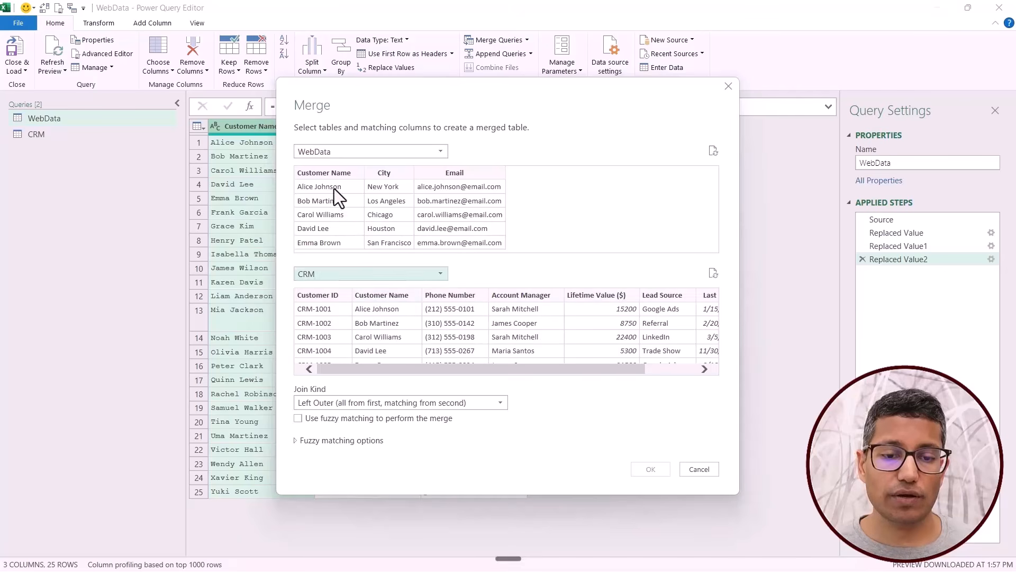
left_click(331, 180)
left_click(369, 294)
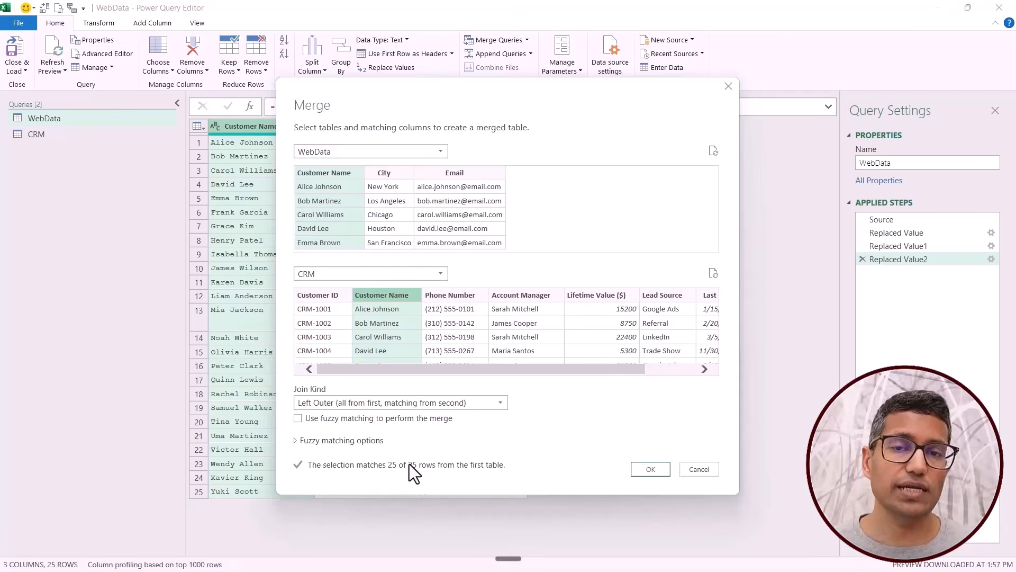
left_click(650, 475)
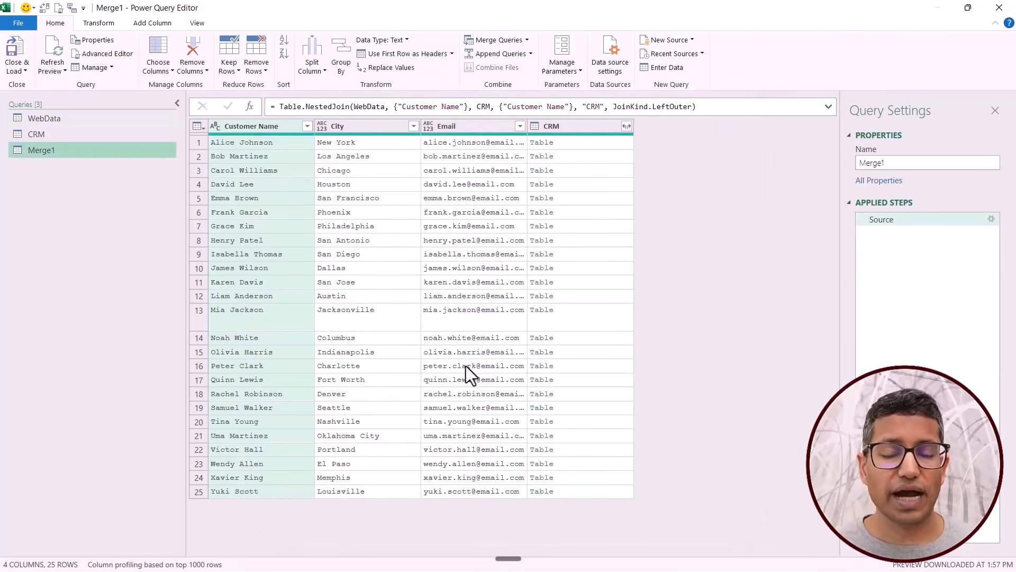
Preview the first row's nested CRM table and expand the CRM column with all its fields, without the original column name as prefix.
left_click(583, 143)
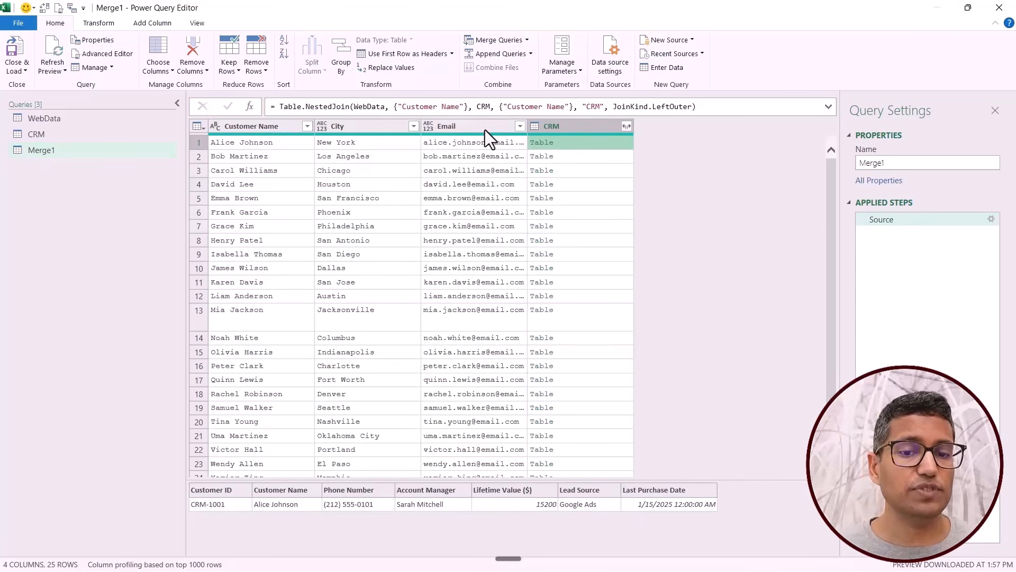
left_click(625, 126)
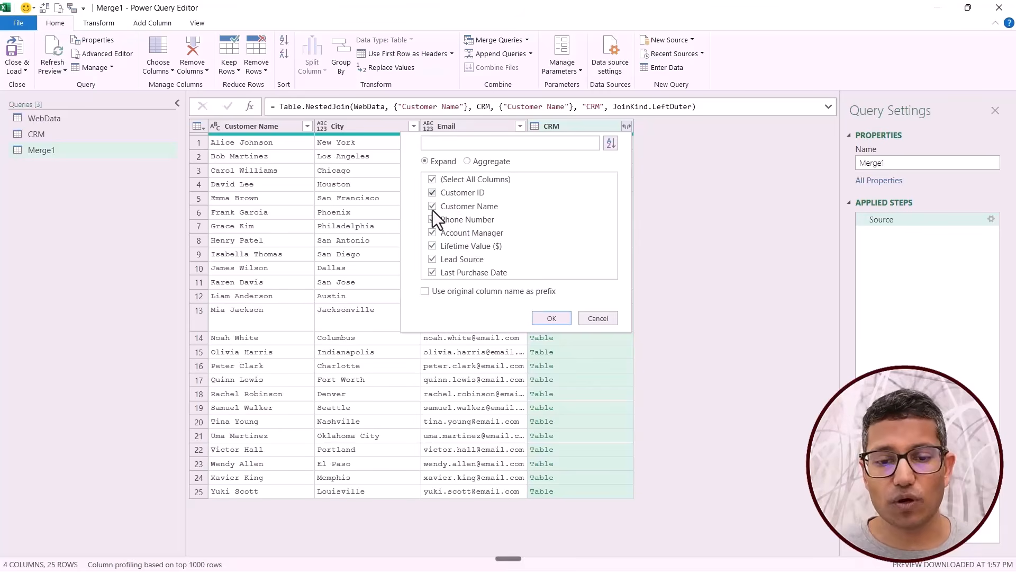
left_click(543, 321)
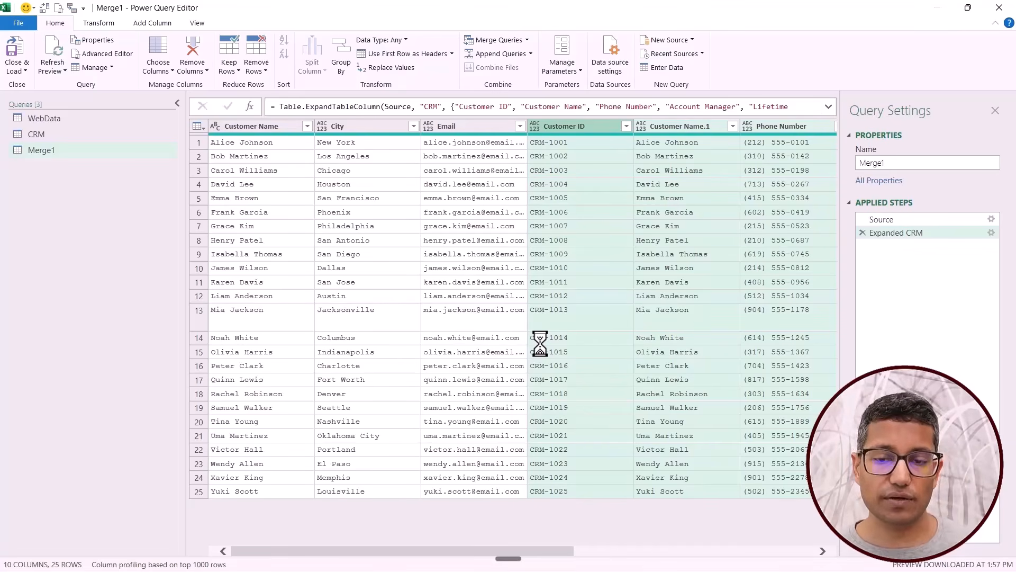
Remove the duplicate Customer Name.1 column from the merged query.
left_click(271, 126)
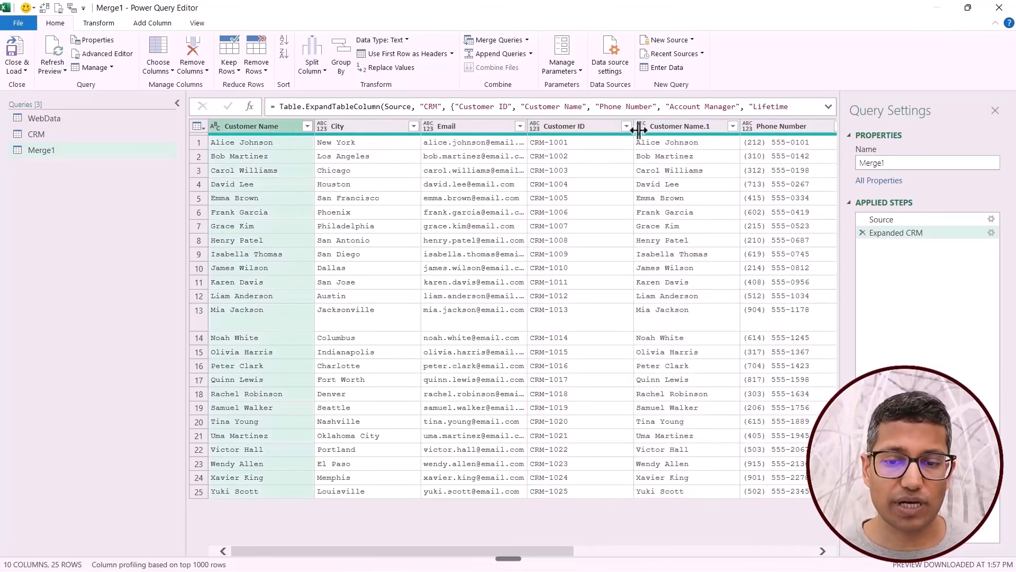
left_click(671, 126)
right_click(661, 128)
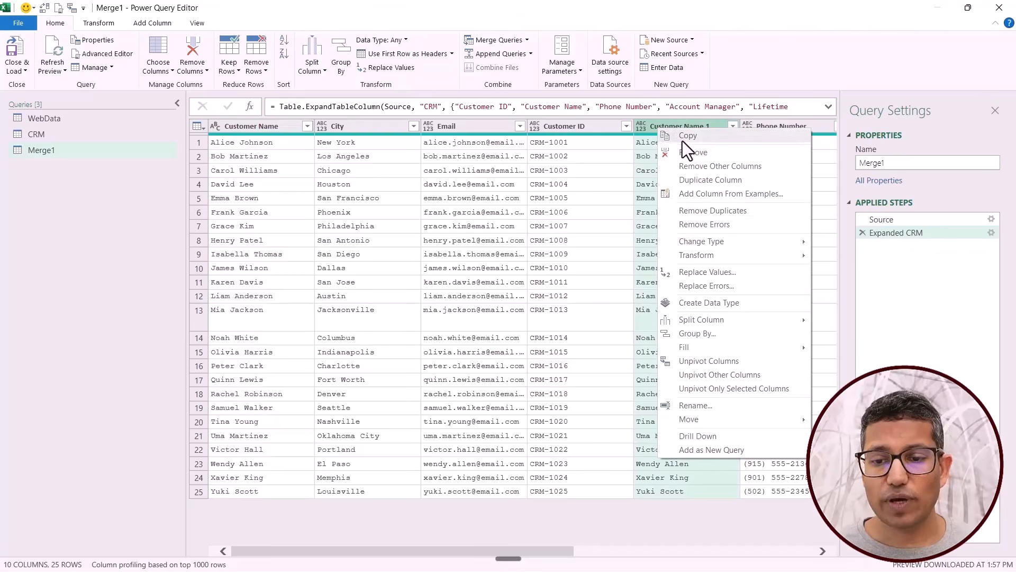
left_click(689, 153)
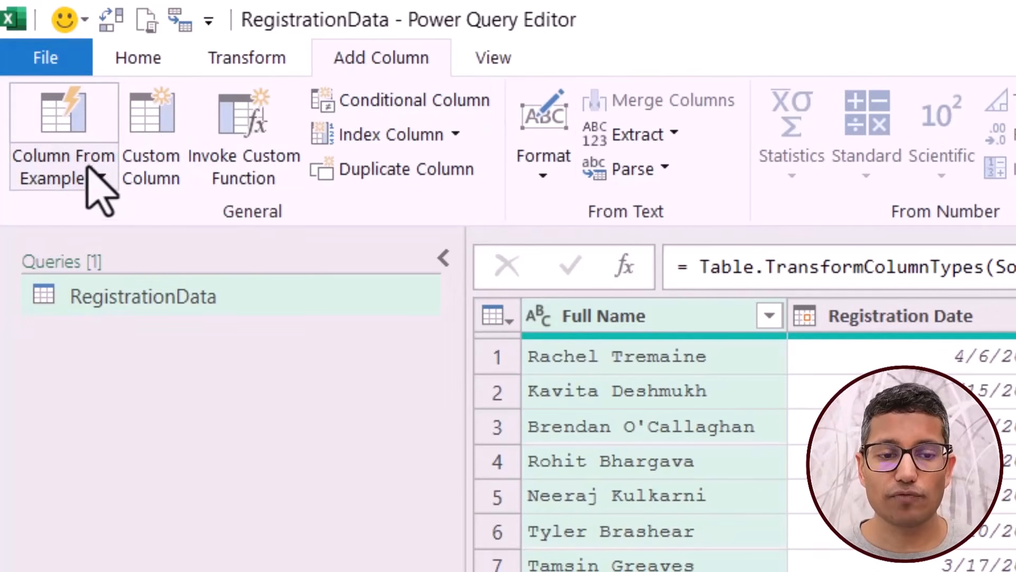
Add a column from examples to RegistrationData that extracts first names from Full Name, entering the first row's first name as the sample.
left_click(99, 179)
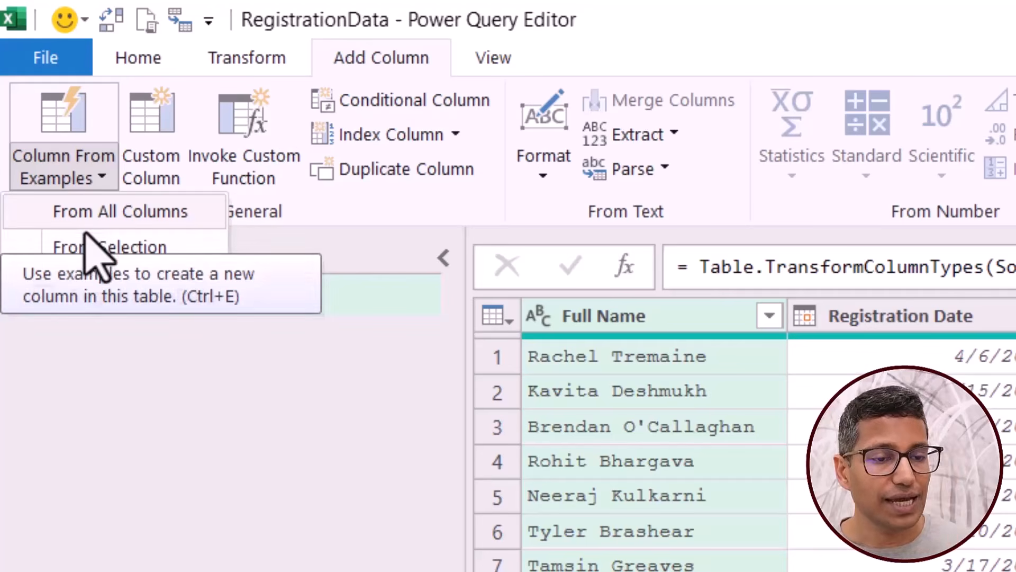
left_click(641, 315)
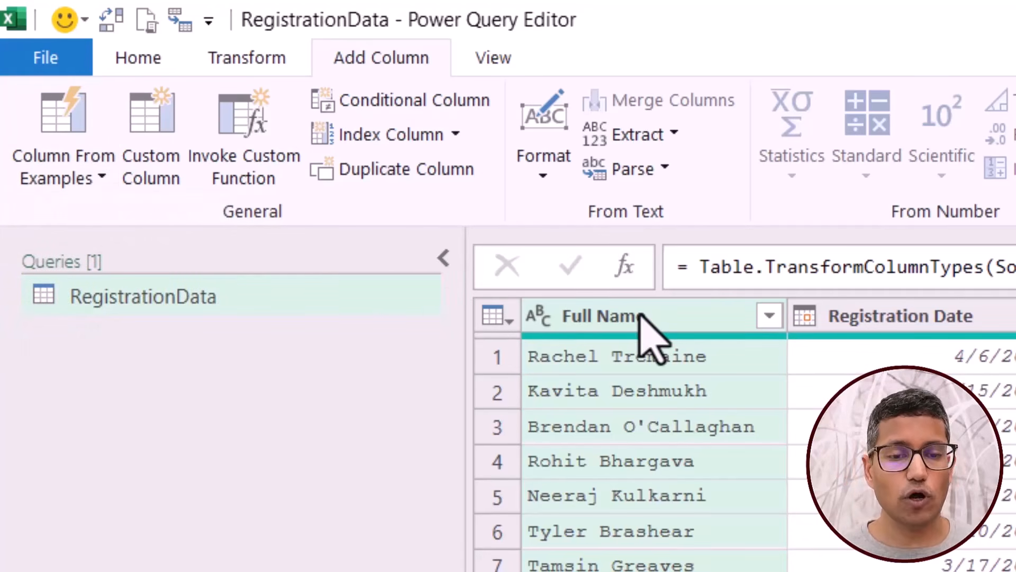
left_click(96, 180)
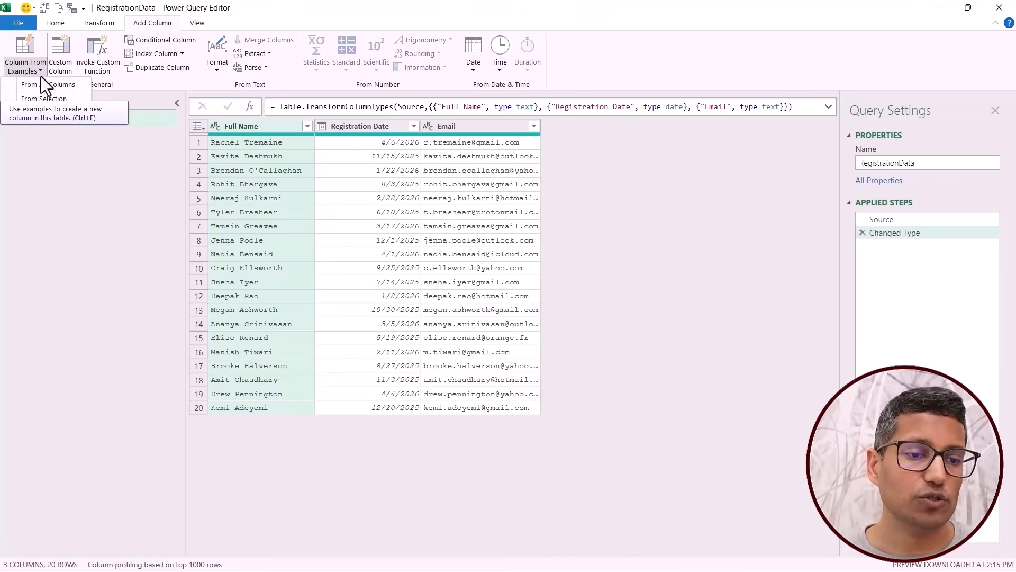
left_click(27, 47)
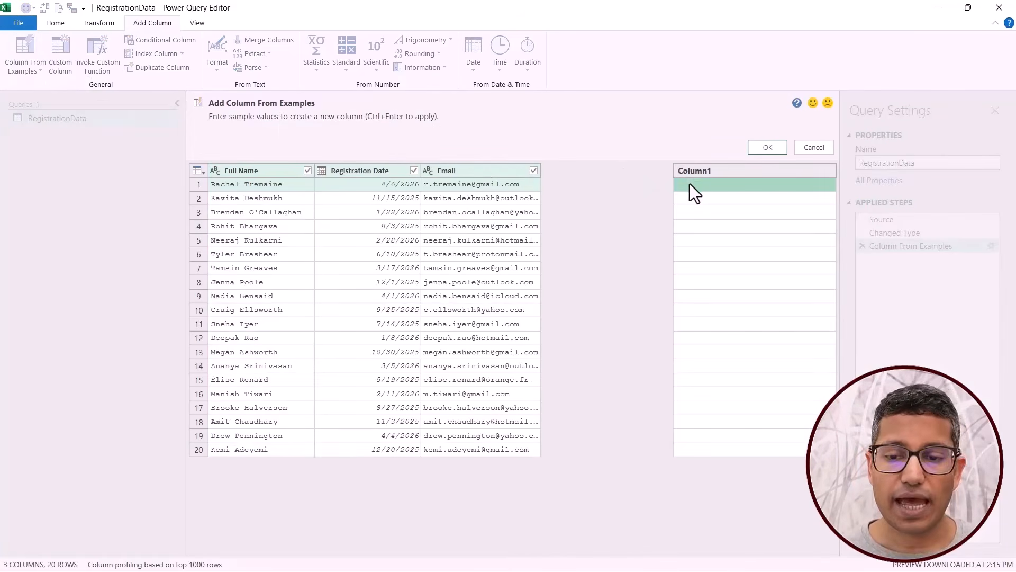
type("Rachel")
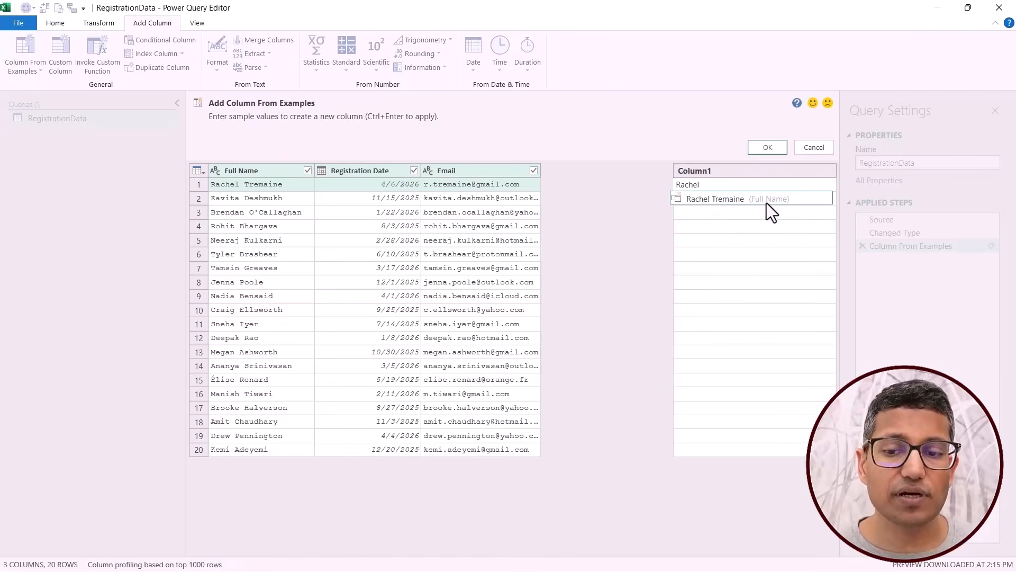
left_click(764, 149)
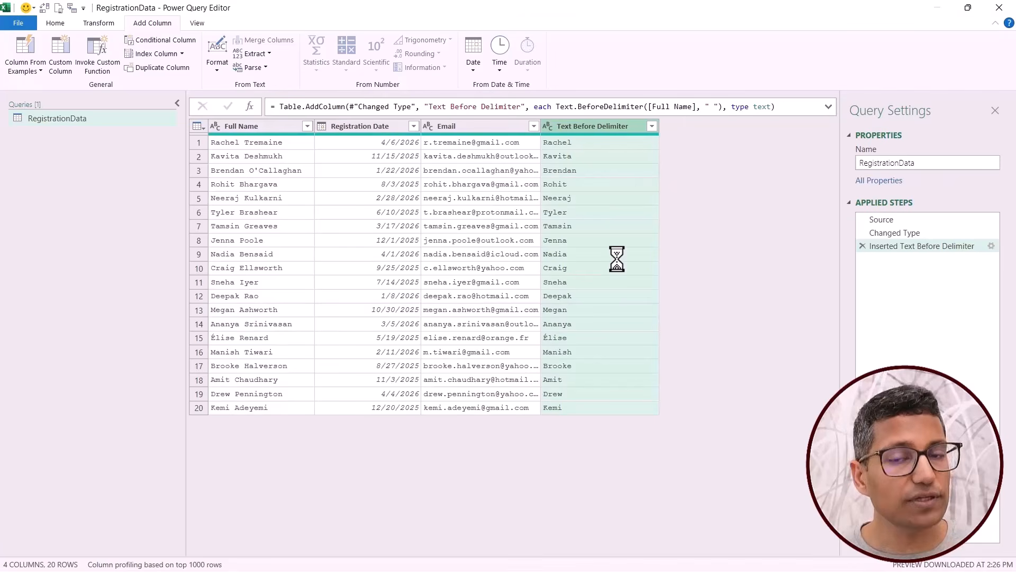
Expand the formula bar and examine the Table.AddColumn formula behind the first-name column.
left_click(828, 108)
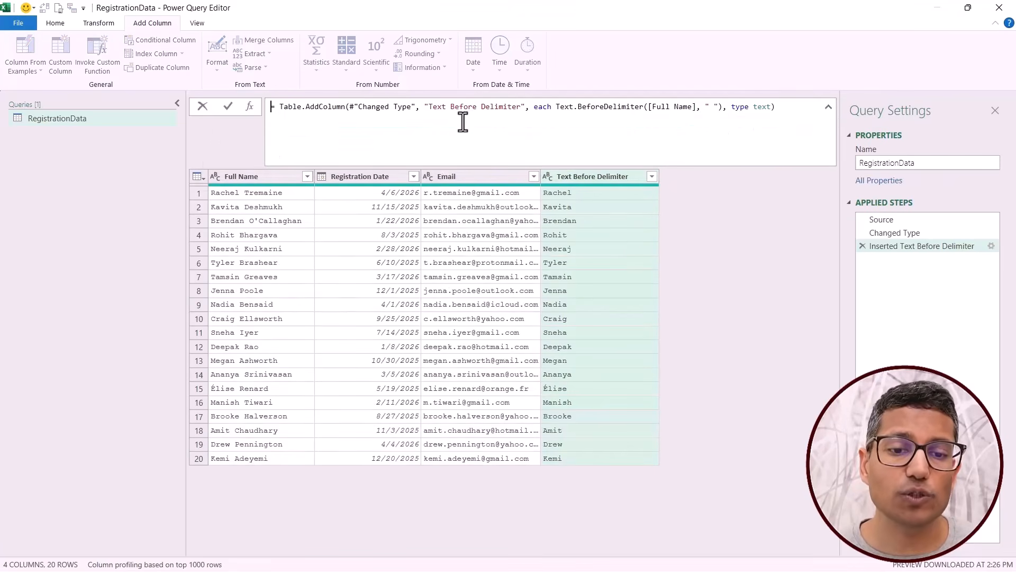
double_click(331, 106)
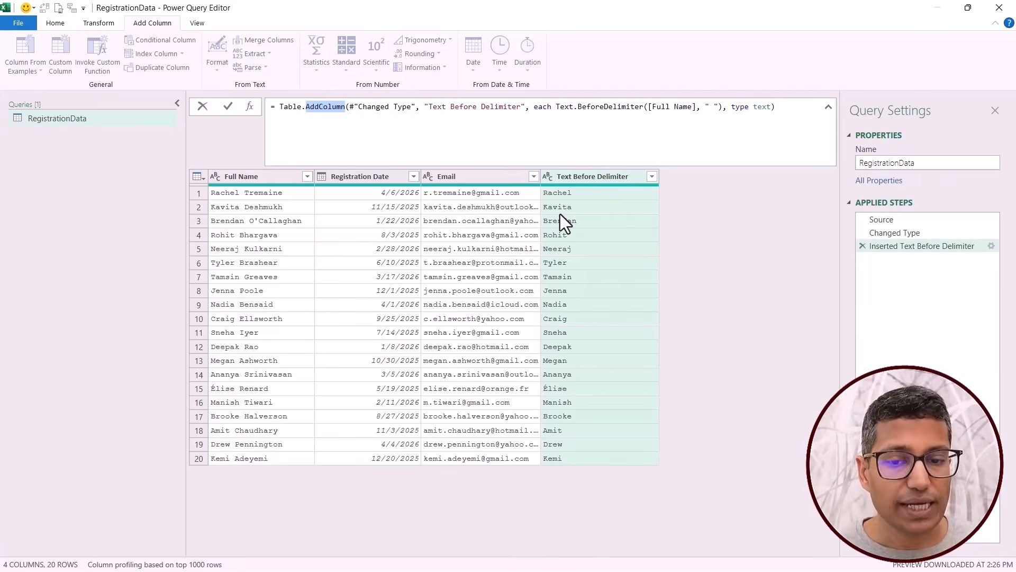
triple_click(336, 106)
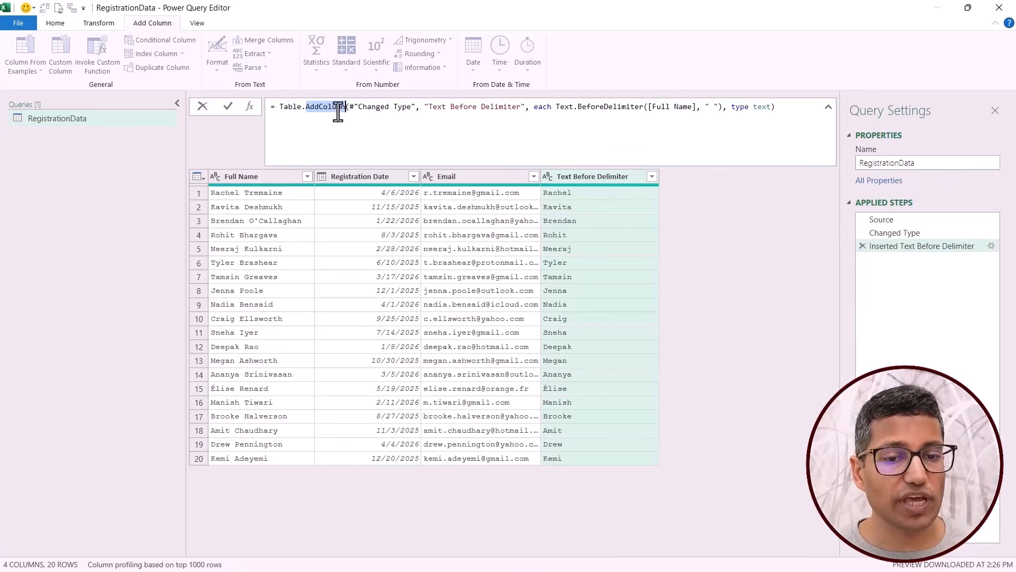
left_click(337, 131)
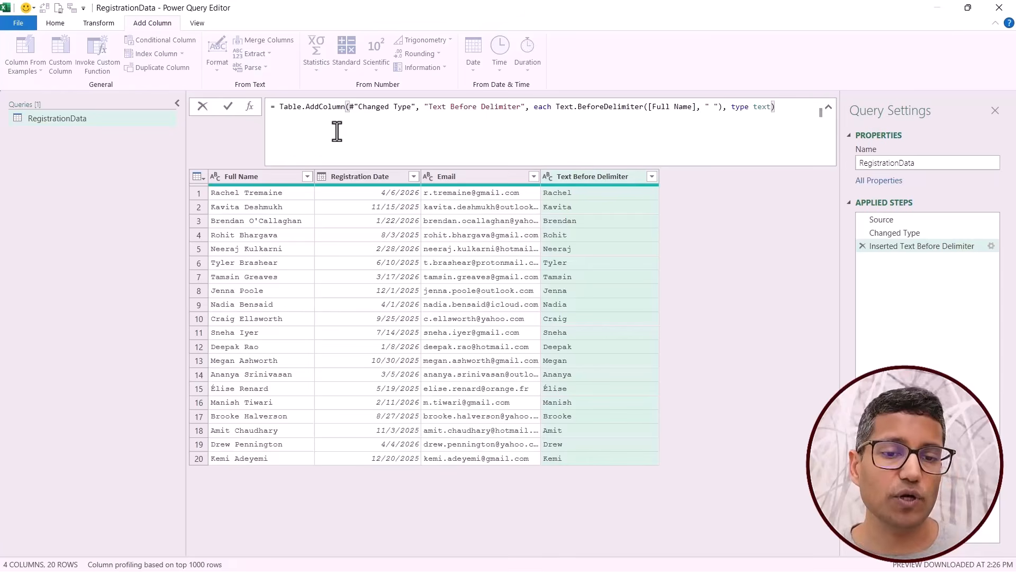
double_click(325, 107)
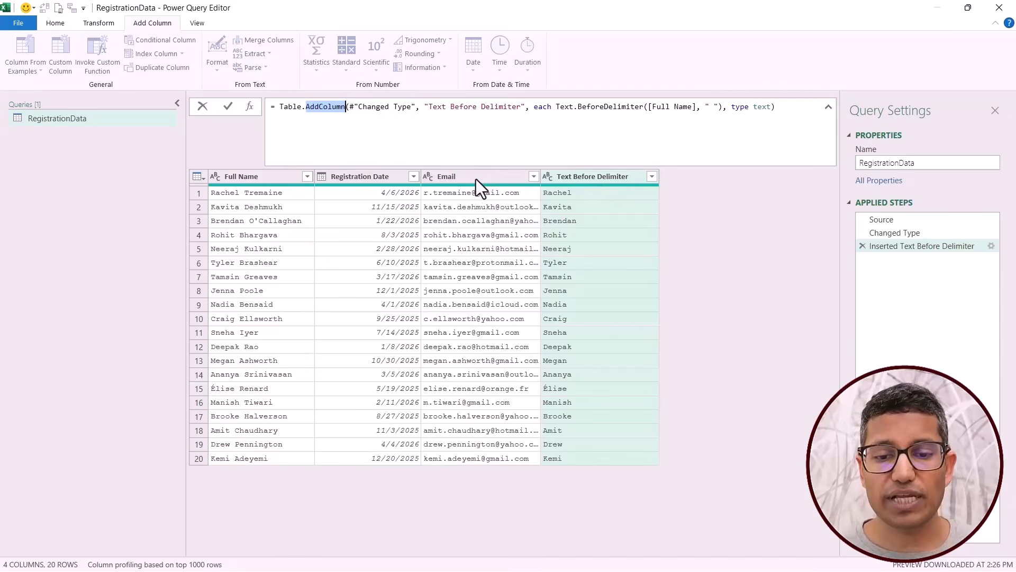
Add a month name column from examples based on Registration Date, using April as the first row's sample, and review its formula.
left_click(367, 180)
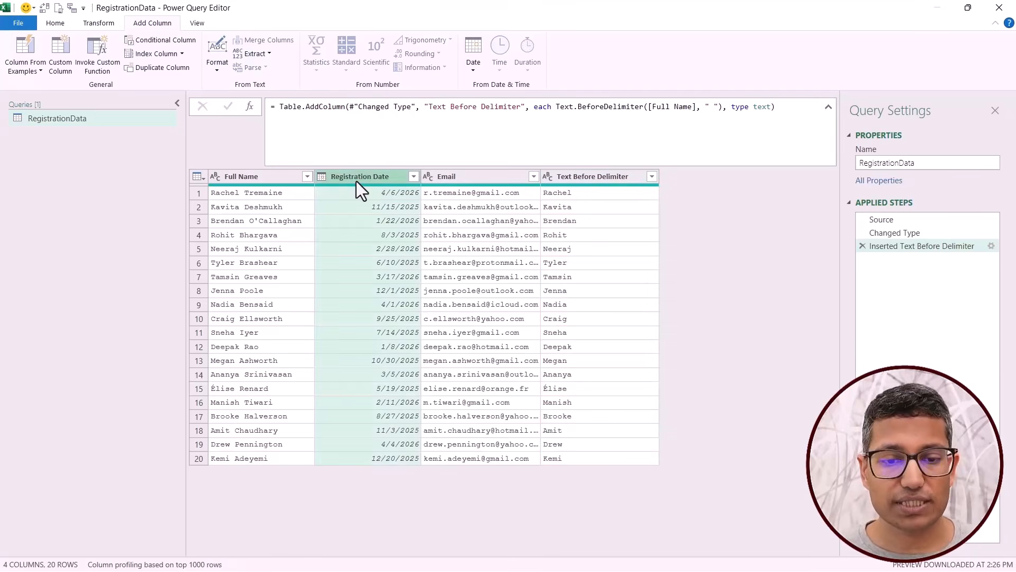
left_click(24, 50)
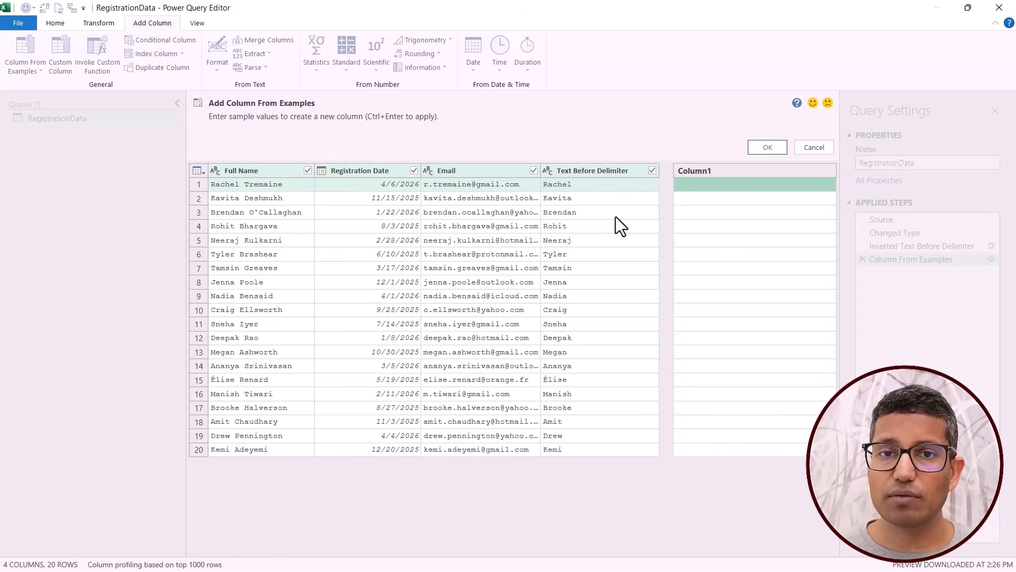
double_click(691, 189)
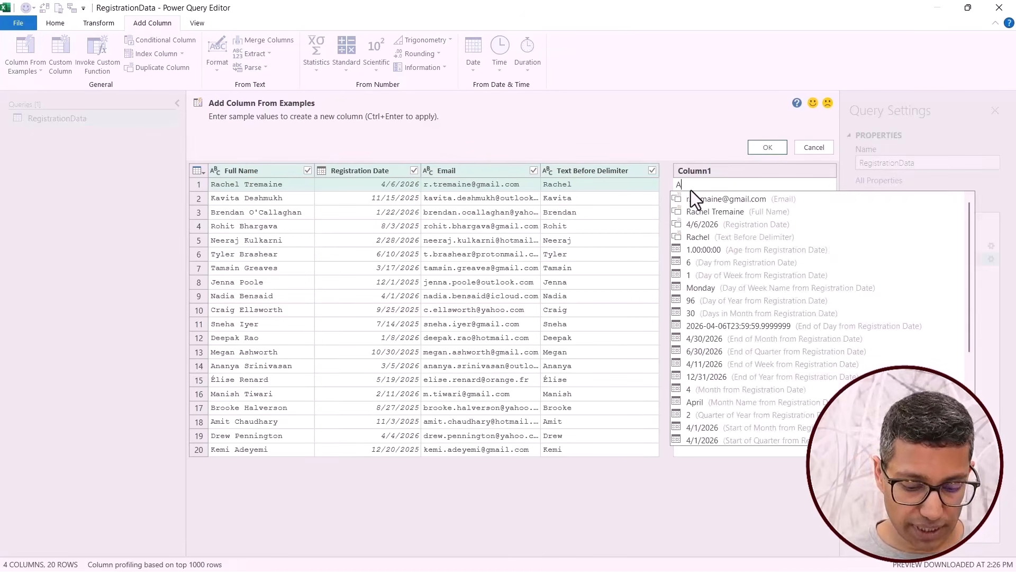
type("April")
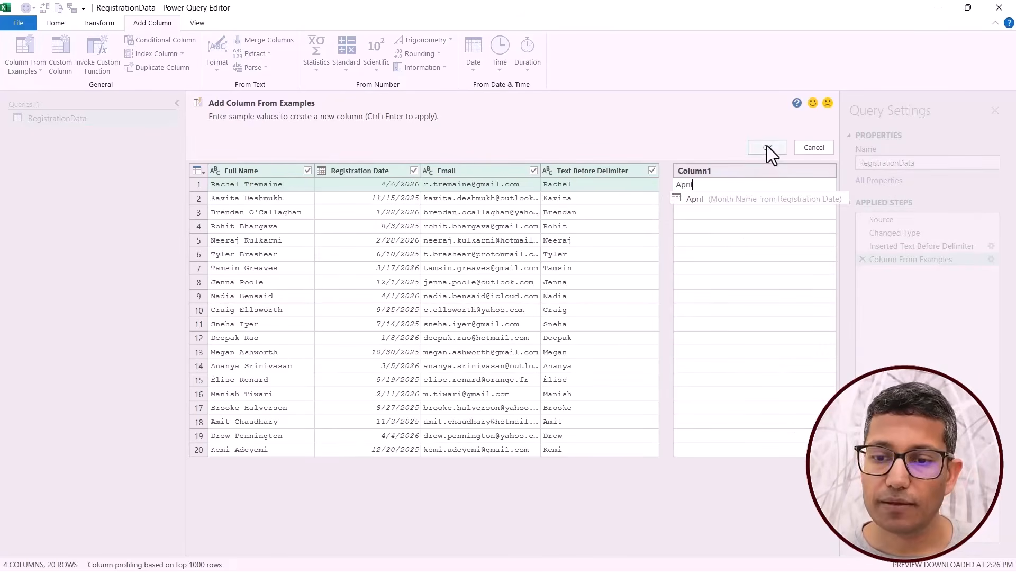
left_click(767, 147)
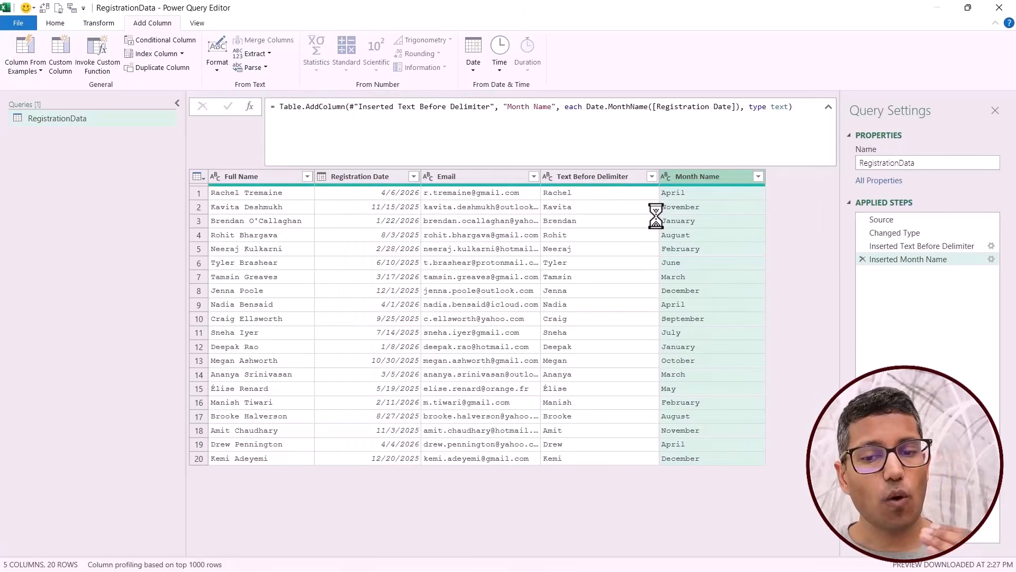
double_click(659, 108)
key("ctrl+a")
key("Escape")
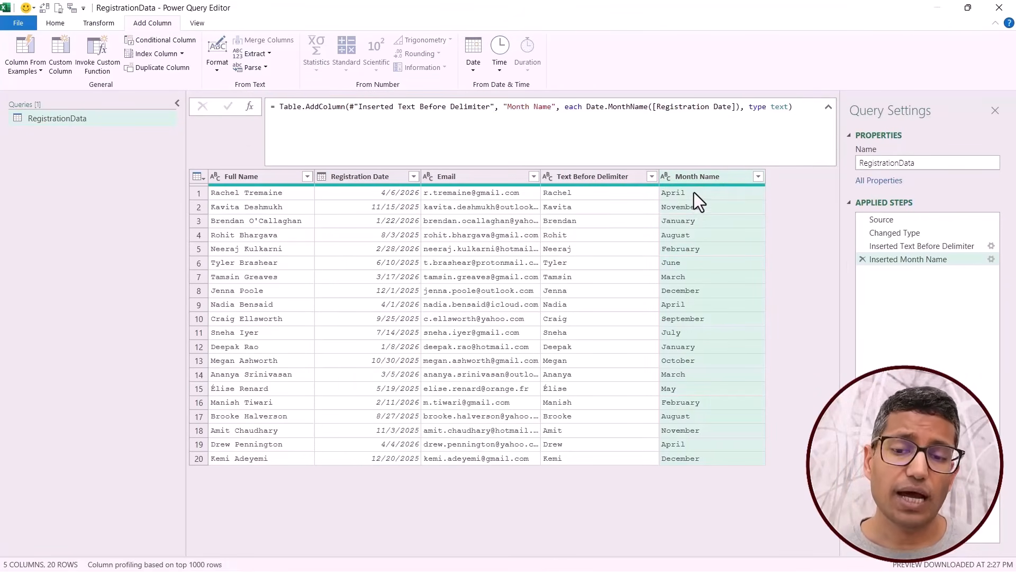
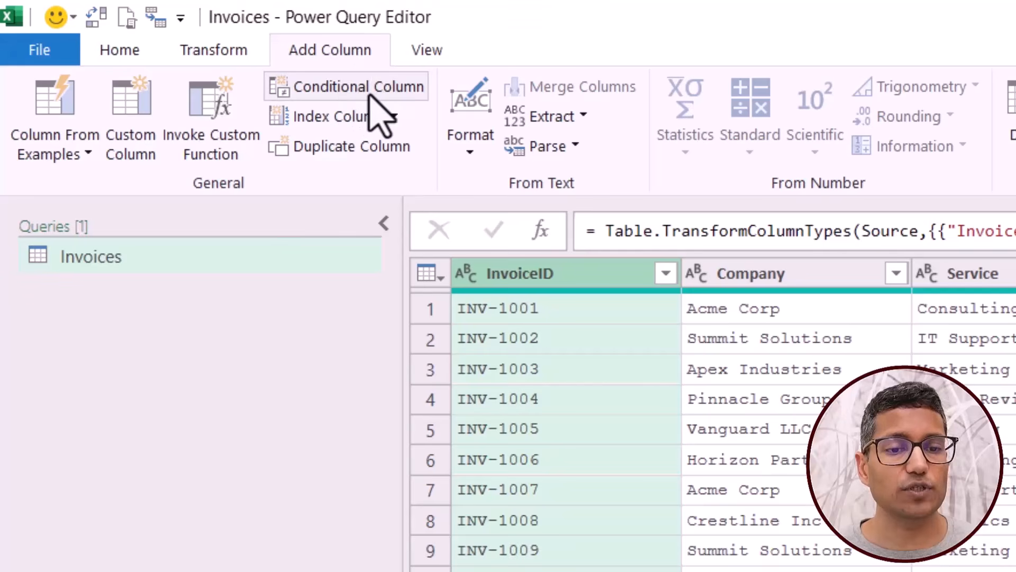
Start a conditional column named Category in Invoices, with a first clause outputting High when Amount is greater than 1000.
left_click(370, 96)
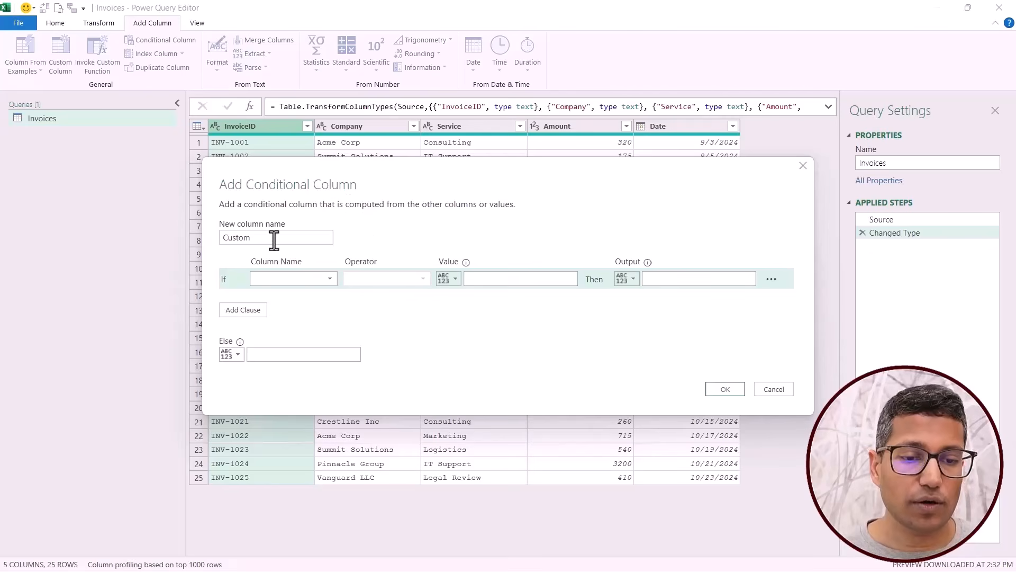
left_click_drag(273, 238, 198, 244)
type("Category")
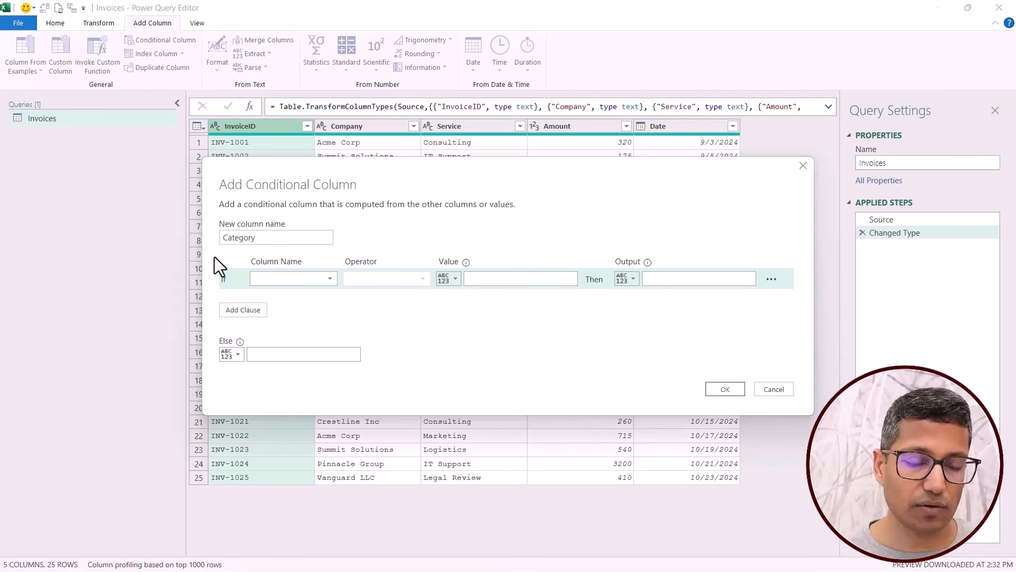
left_click(295, 279)
left_click(300, 333)
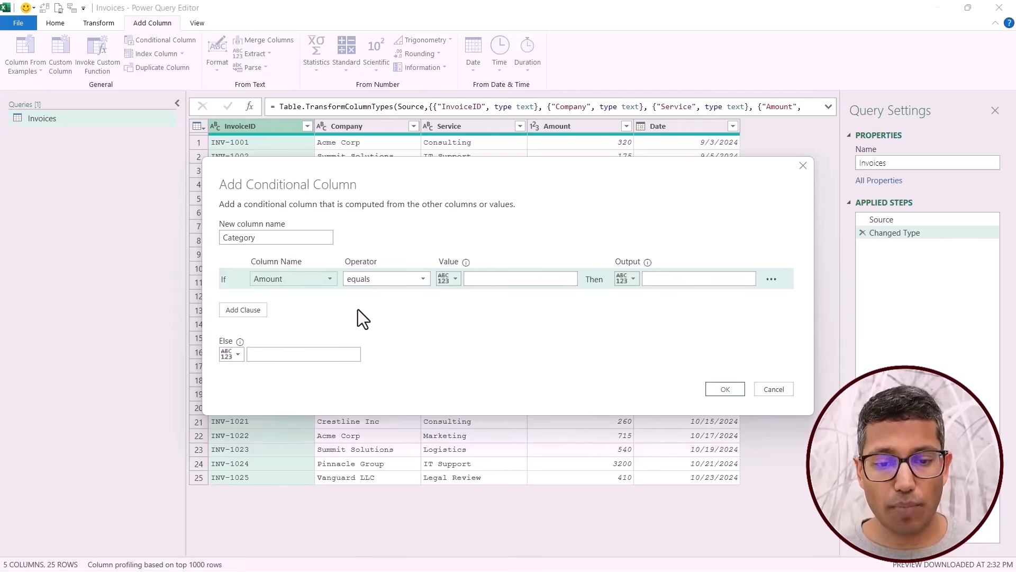
left_click(376, 280)
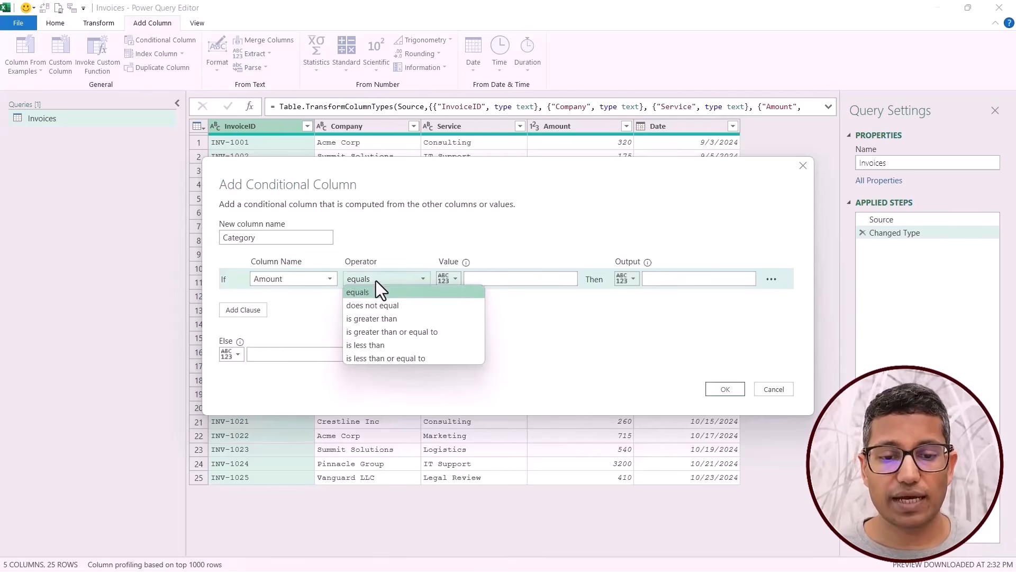
left_click(369, 319)
left_click(488, 279)
type("100")
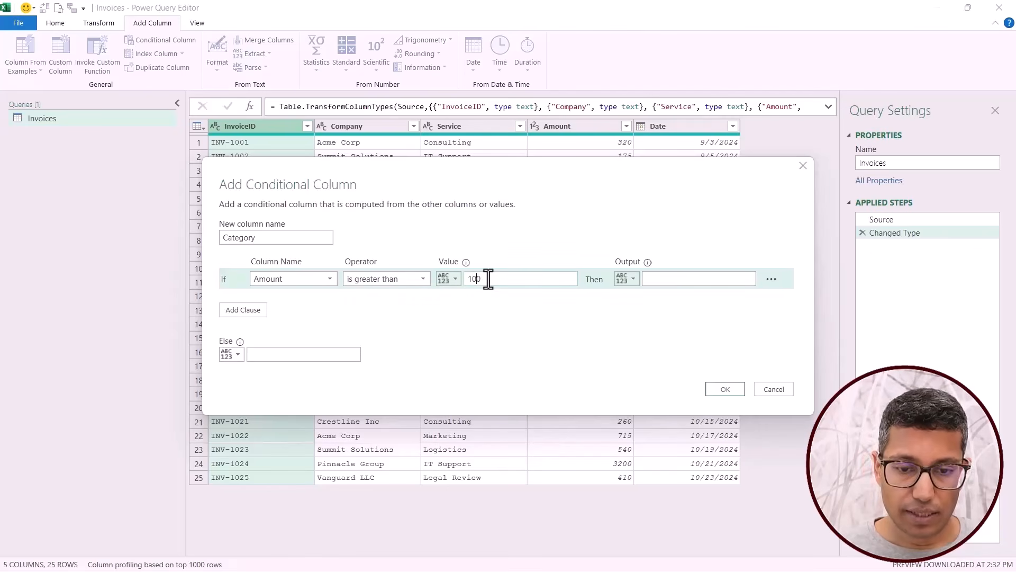
type("0")
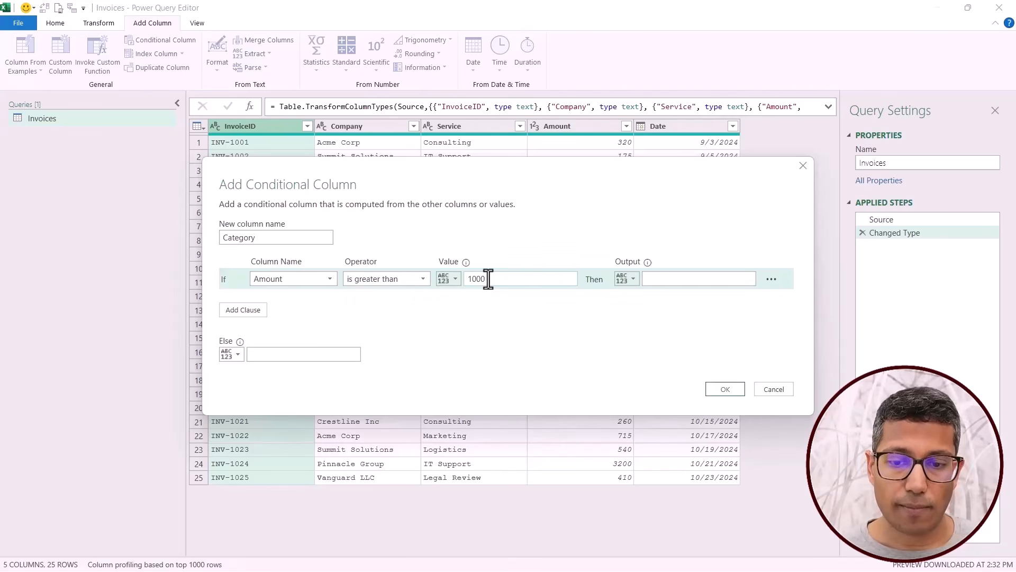
left_click(694, 279)
type("High")
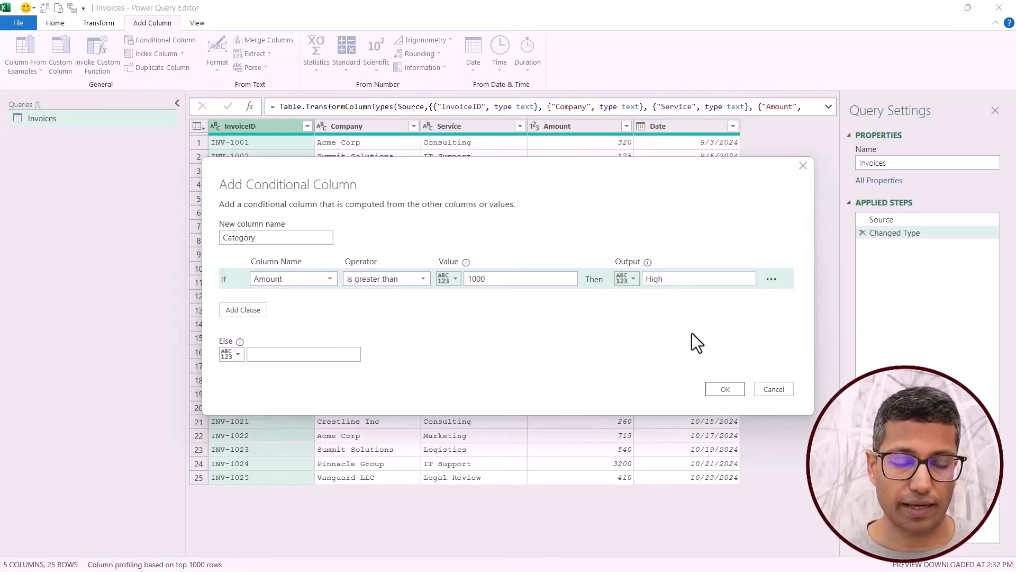
Add an else-if clause outputting Medium when Amount is greater than 500, with Low as the else value, and create the Category column.
left_click(249, 311)
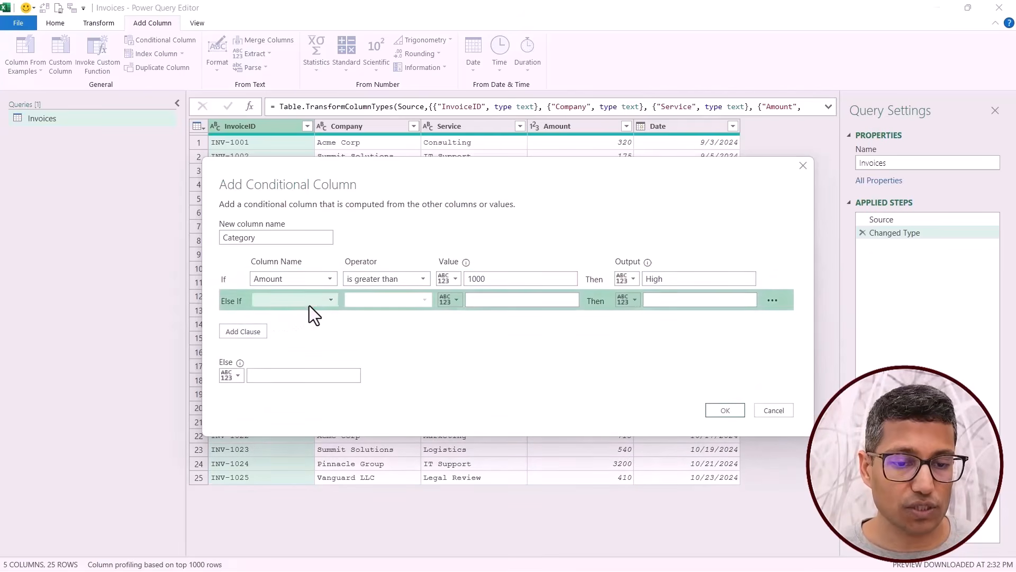
left_click(328, 300)
left_click(315, 353)
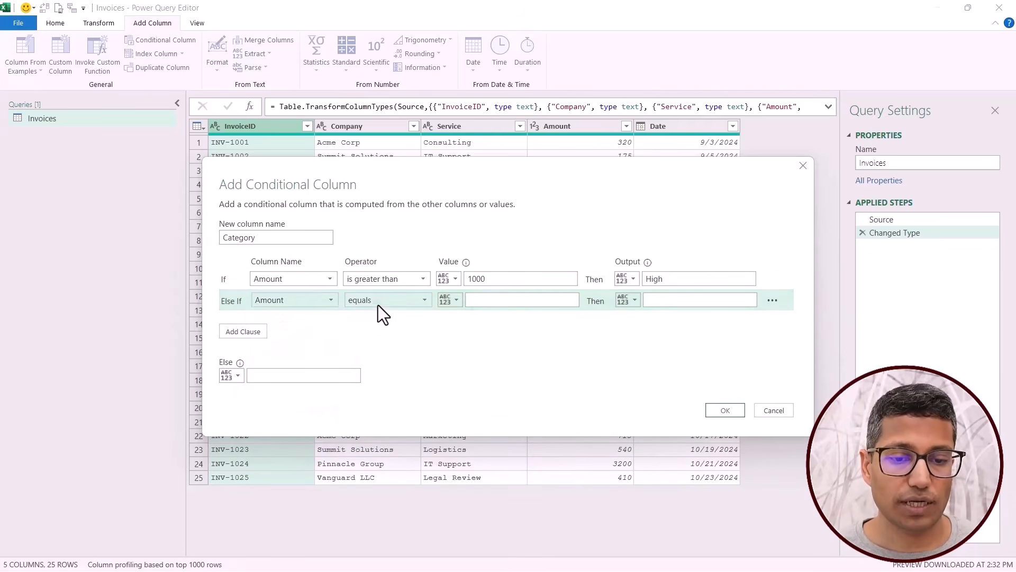
left_click(379, 303)
left_click(379, 339)
left_click(491, 301)
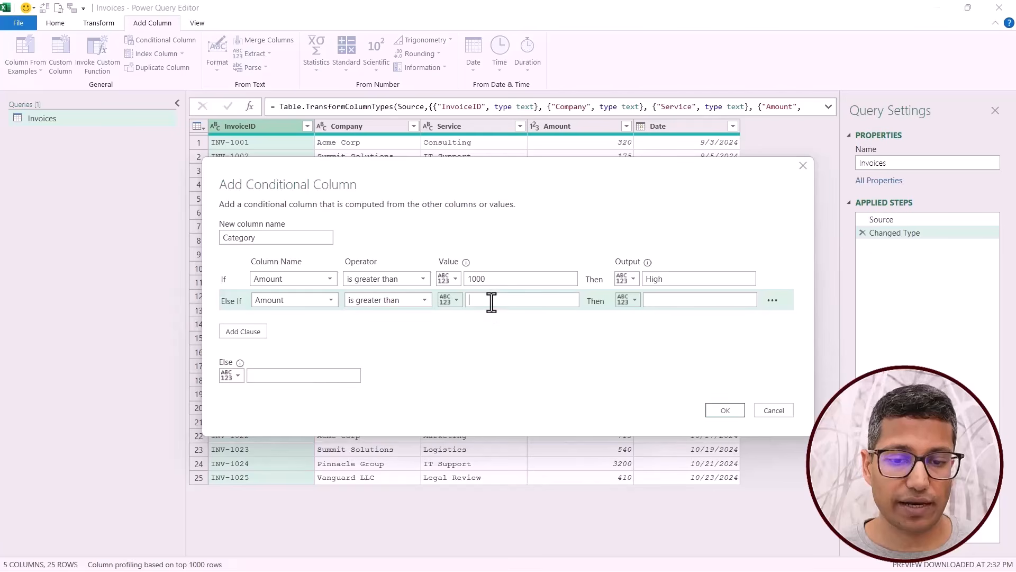
type("500")
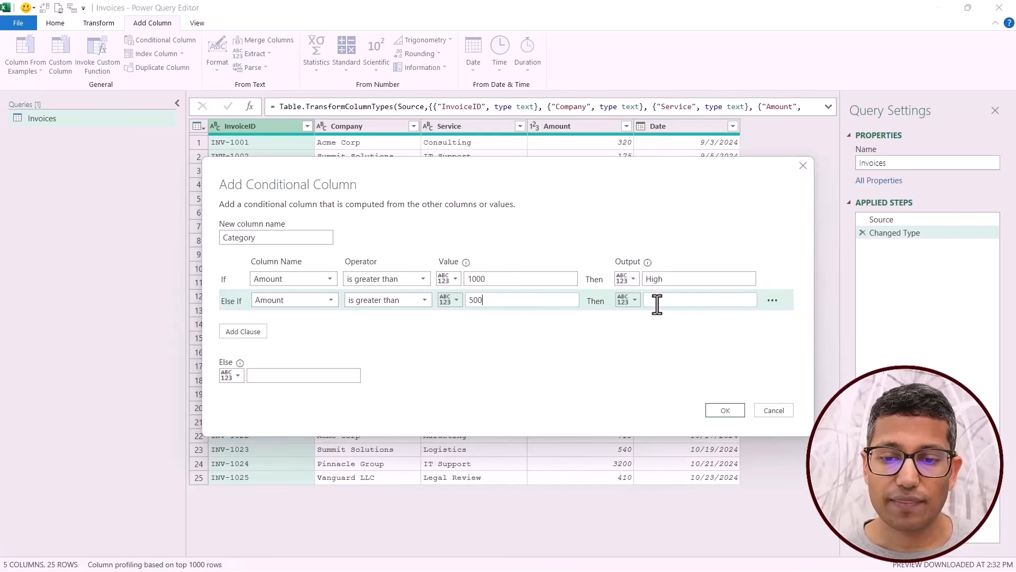
left_click(657, 305)
type("Medium")
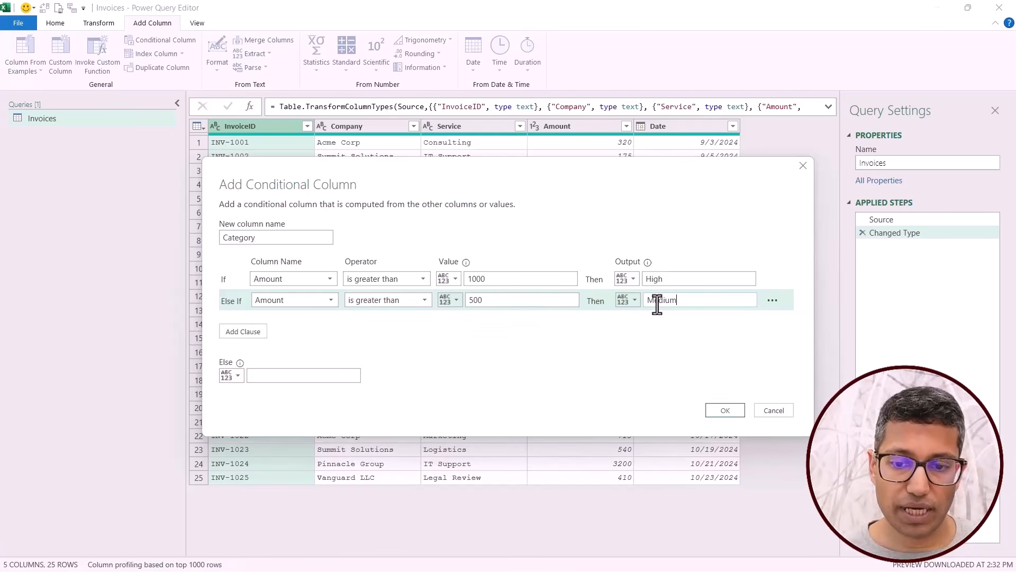
left_click(306, 376)
type("Low")
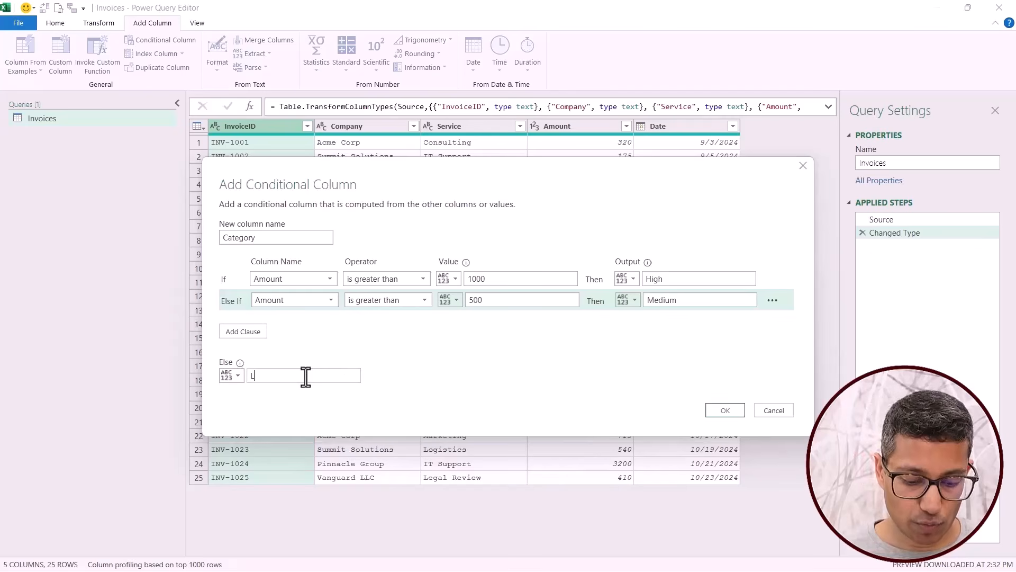
left_click(722, 411)
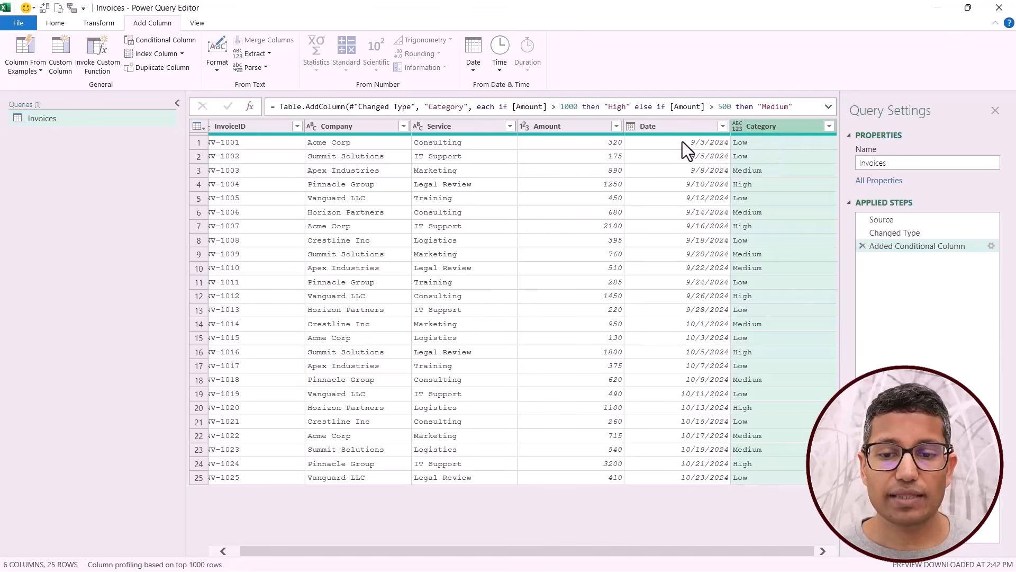
Compare several Amount values with their assigned Category in the Invoices rows.
left_click(596, 154)
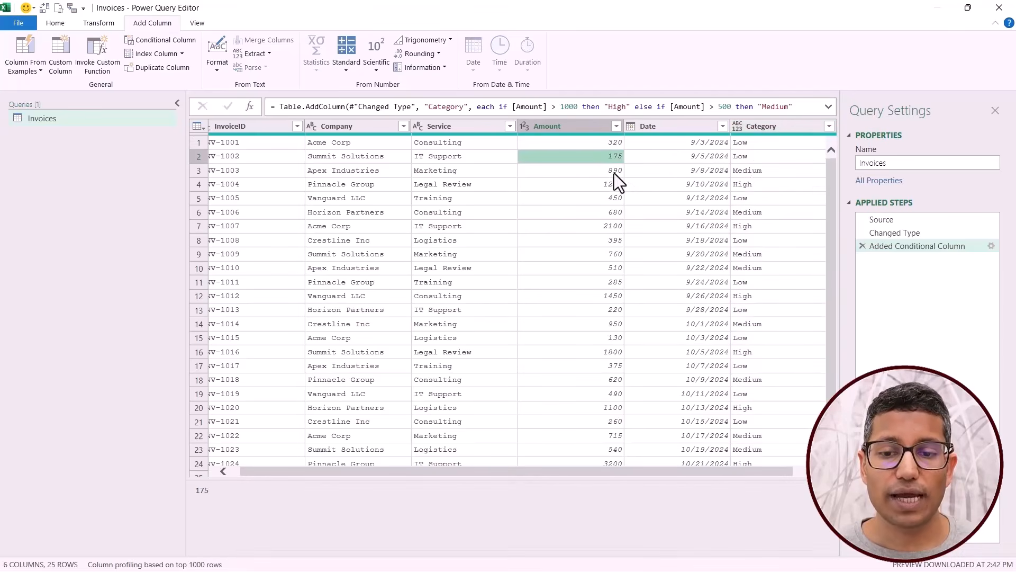
left_click(772, 171)
left_click(605, 186)
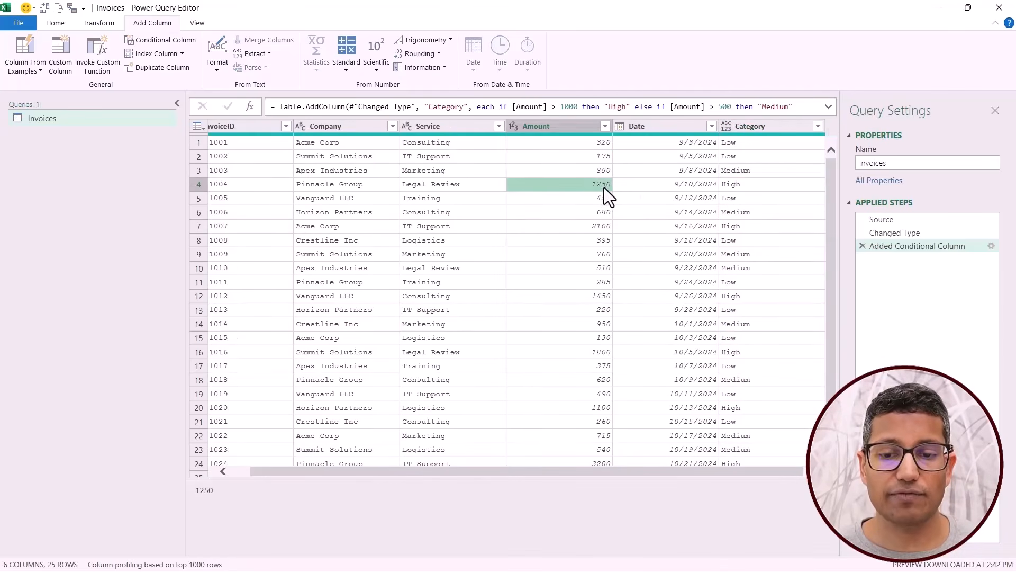
left_click(744, 185)
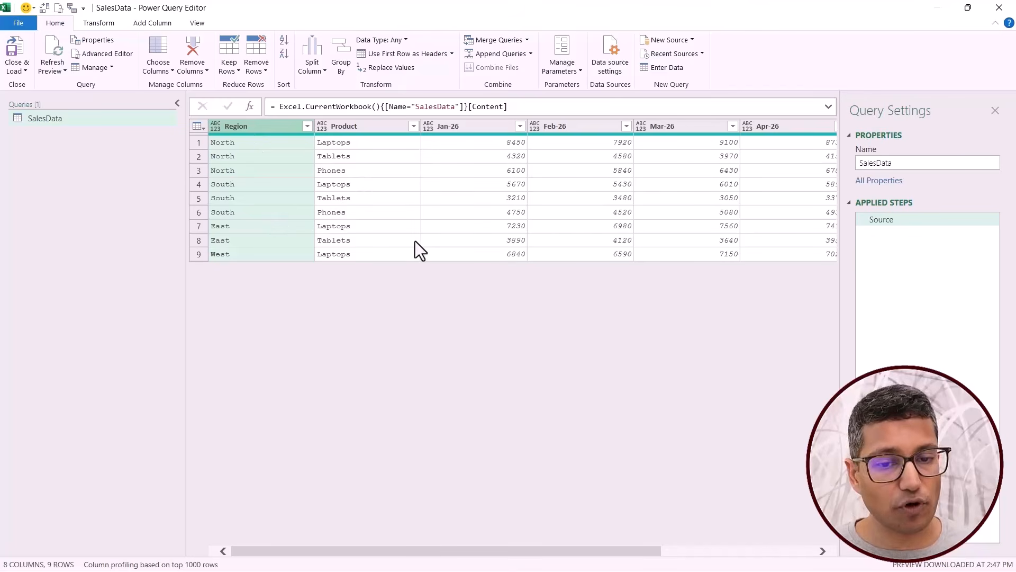
Unpivot the monthly columns Jan-26 through Jun-26 in the SalesData query using Unpivot Columns.
mouse_move(424, 551)
left_mouse_down()
mouse_move(579, 550)
mouse_move(423, 548)
left_mouse_up()
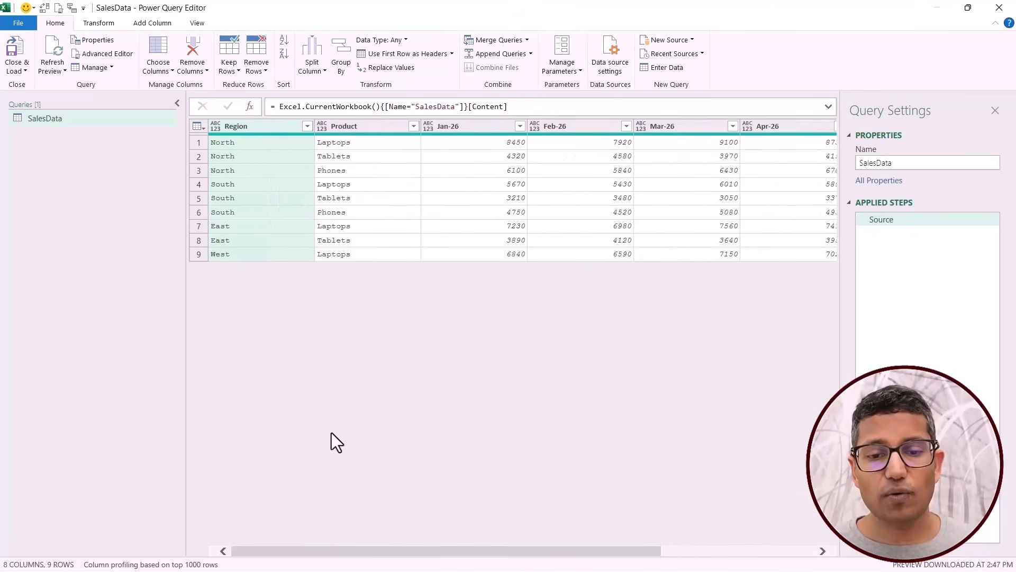
left_click(457, 128)
key("ctrl+shift+Right")
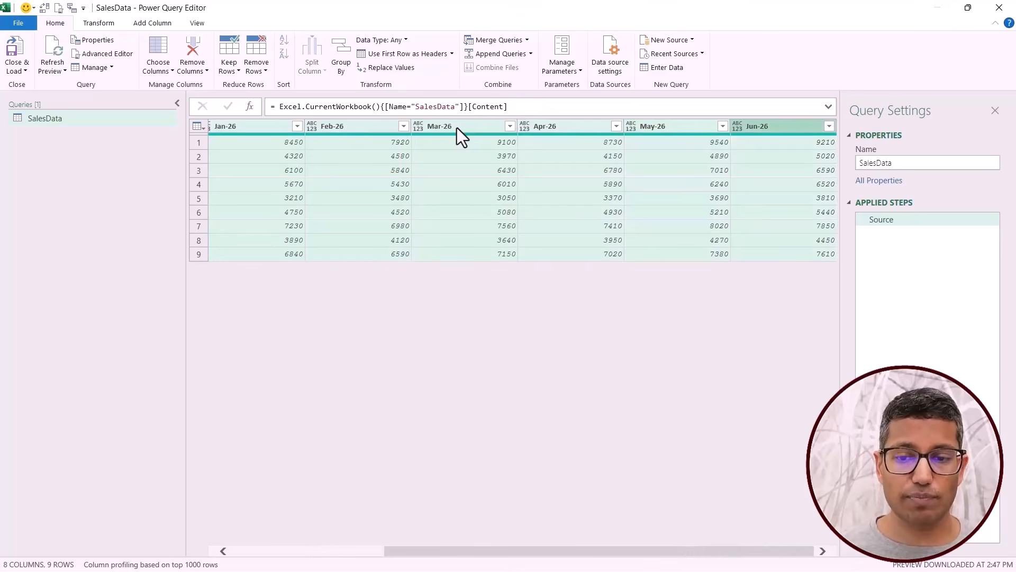
left_click_drag(549, 551, 242, 561)
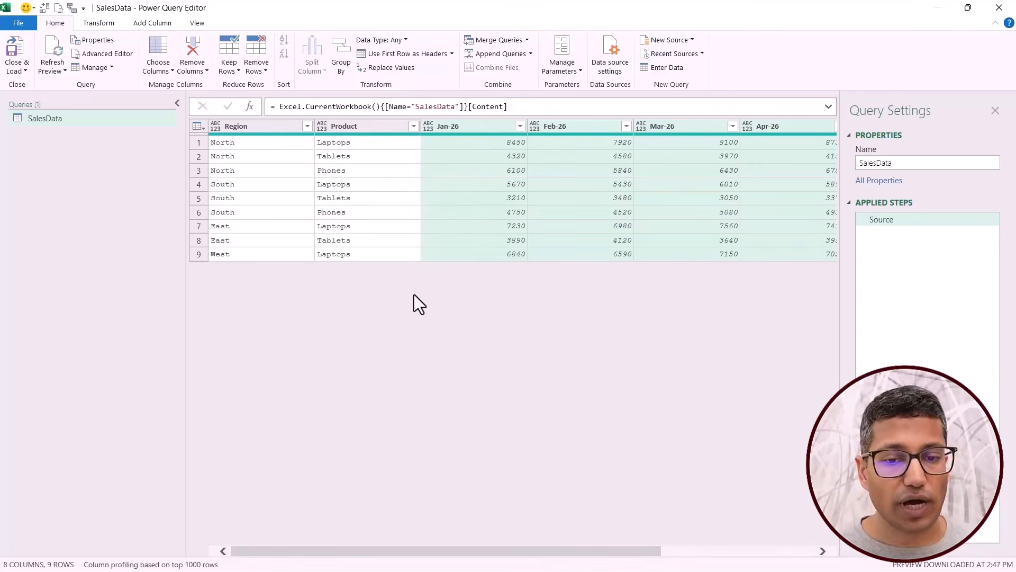
right_click(453, 128)
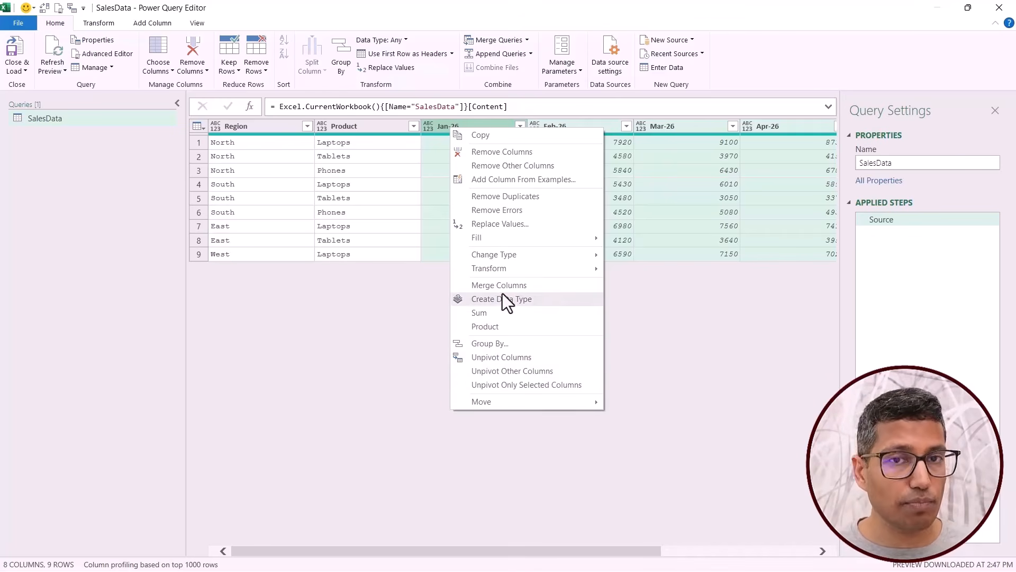
left_click(506, 358)
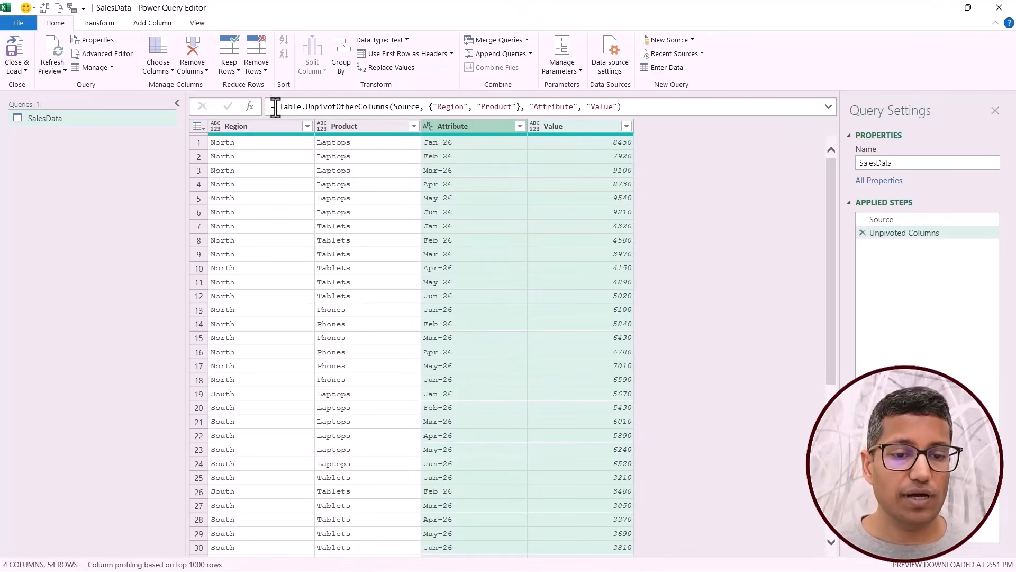
Examine the function name and the Region and Product column list in the unpivot step's formula.
left_click_drag(278, 108, 388, 108)
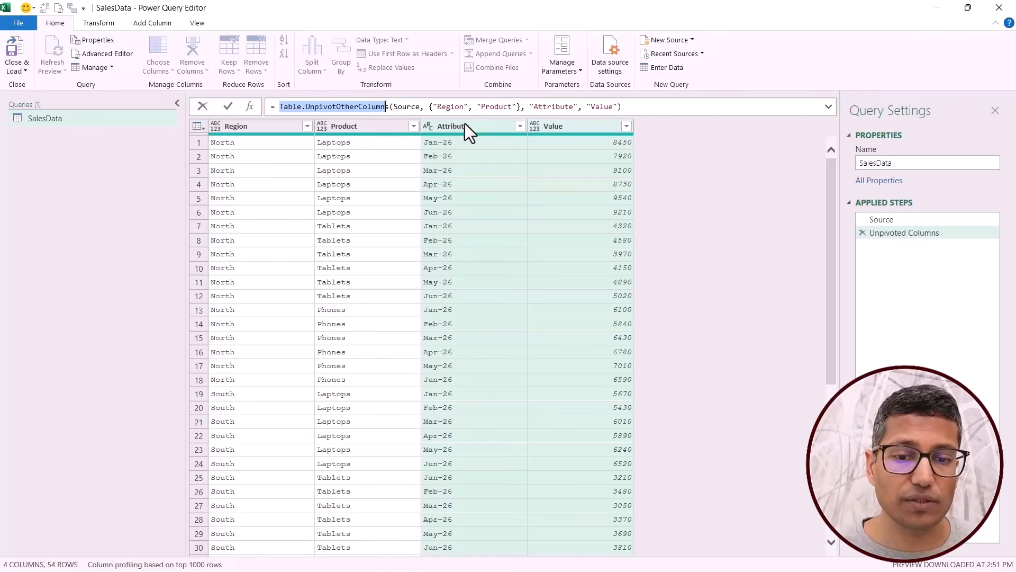
left_click(439, 108)
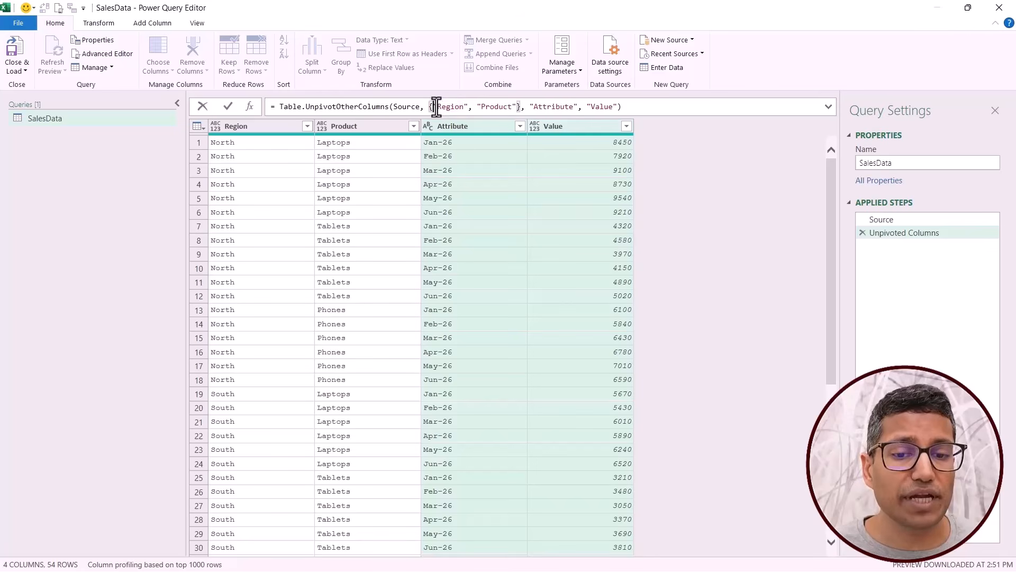
left_click_drag(434, 106, 512, 106)
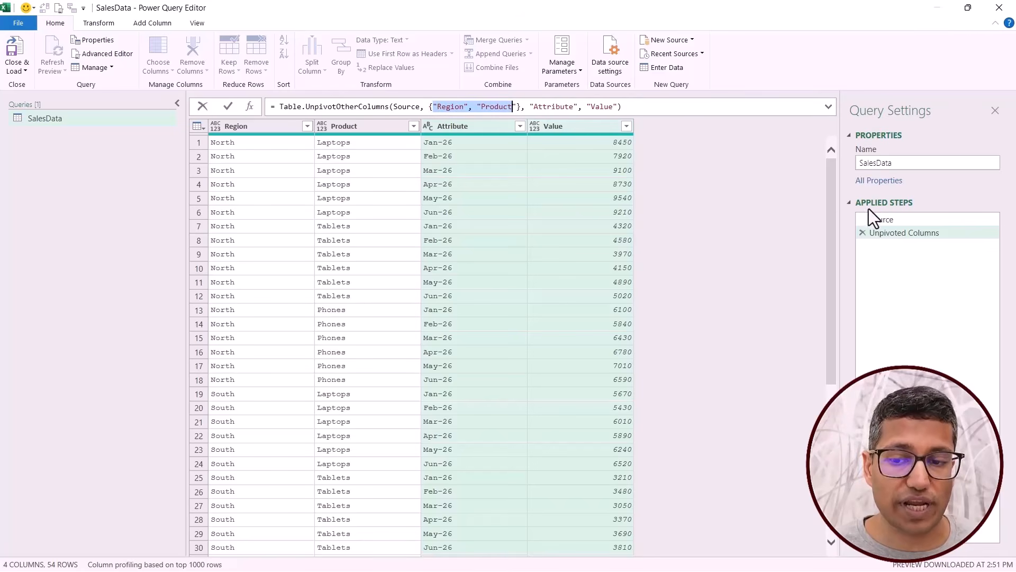
Insert an Unpivot Other Columns step after Source that keeps Region and Product and unpivots the monthly columns.
left_click(878, 221)
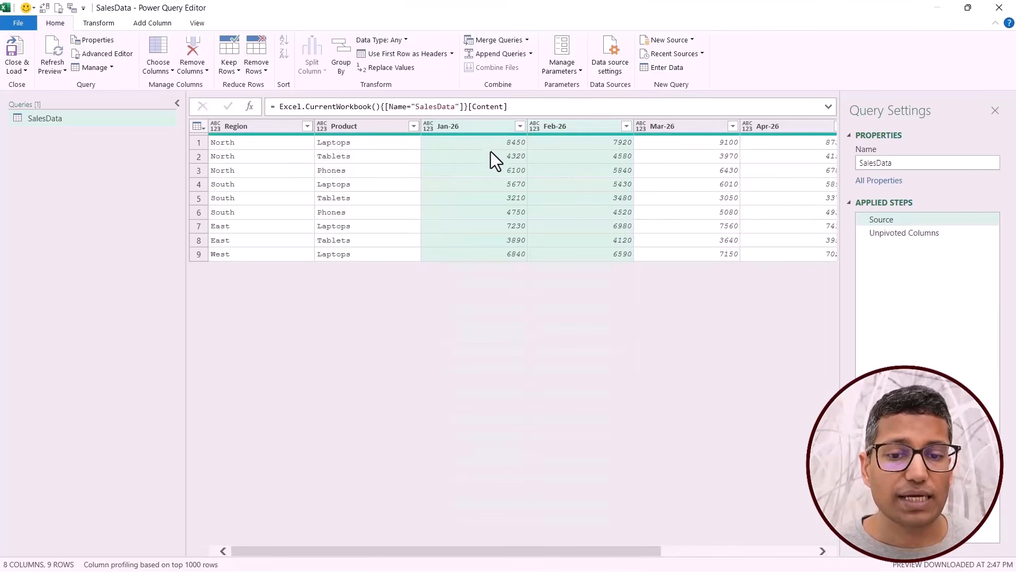
key("shift+Right")
key("shift+Right")
key("shift+Right")
key("shift+Right")
key("shift+Right")
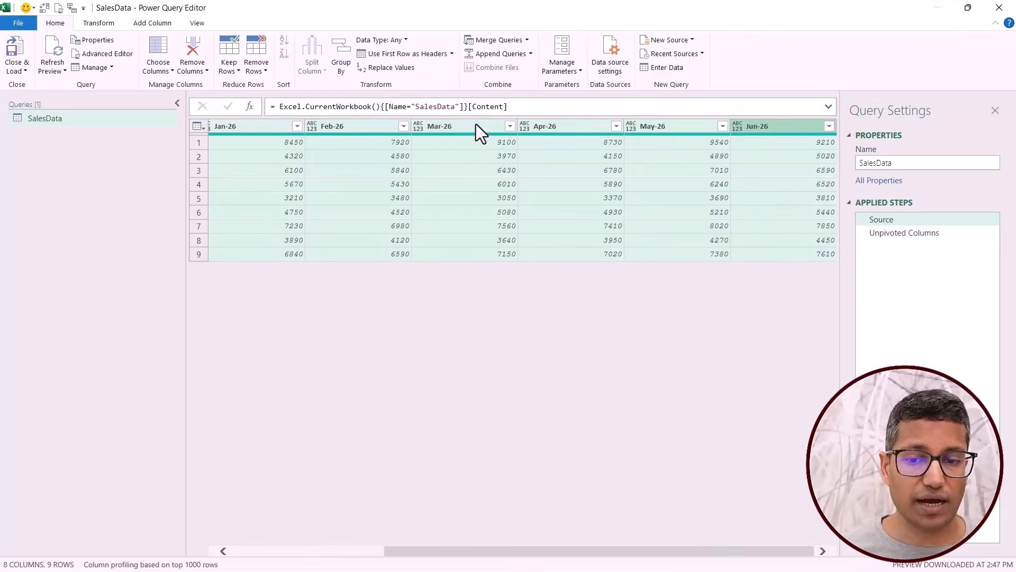
left_click_drag(502, 551, 339, 551)
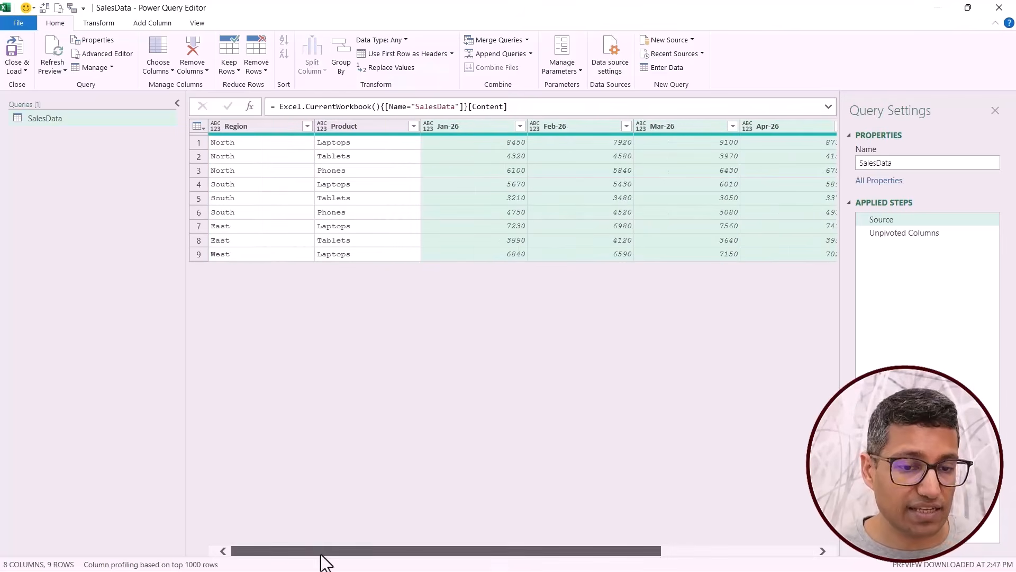
left_click(258, 130)
left_click(334, 126, "shift")
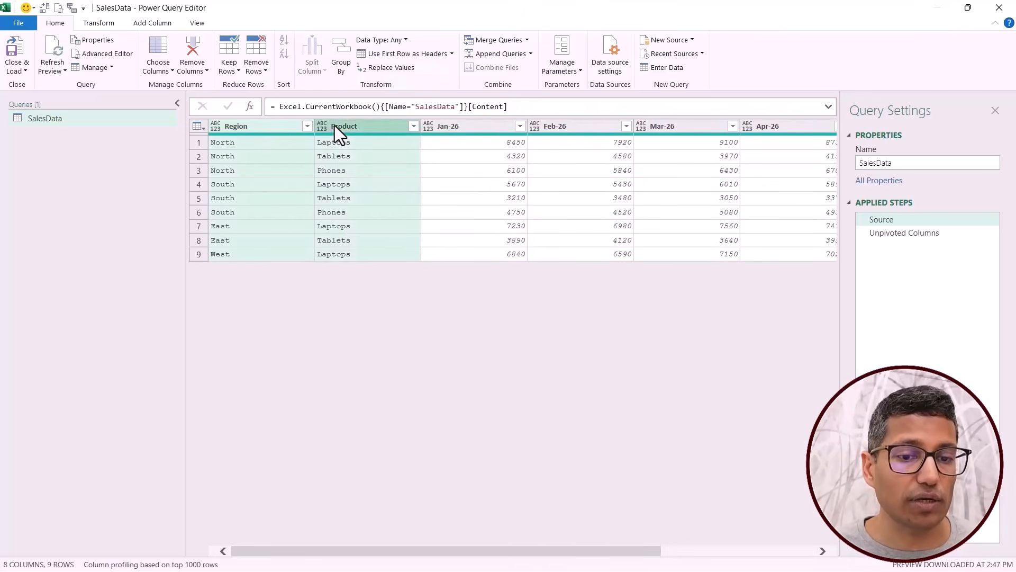
right_click(334, 125)
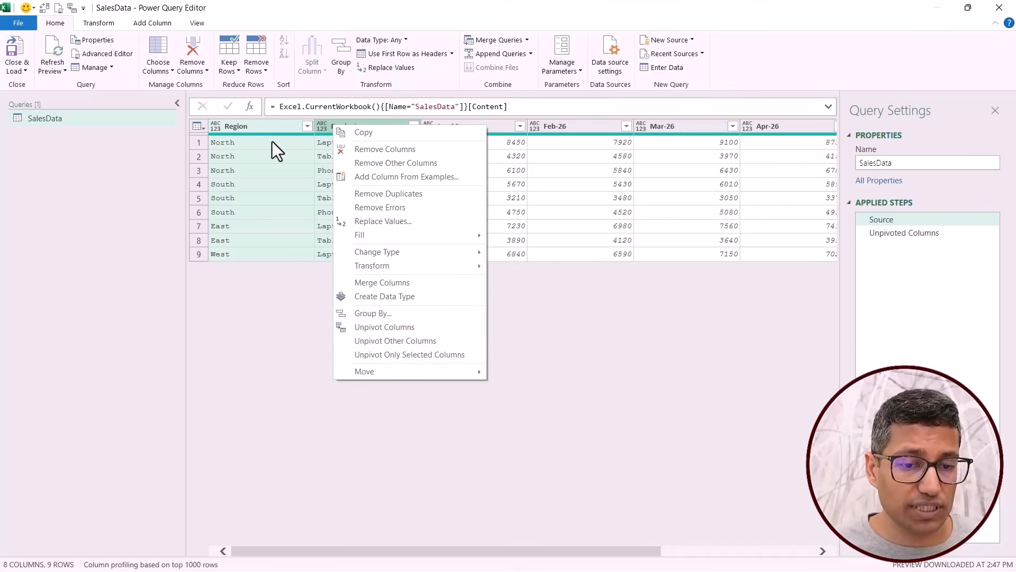
left_click(388, 342)
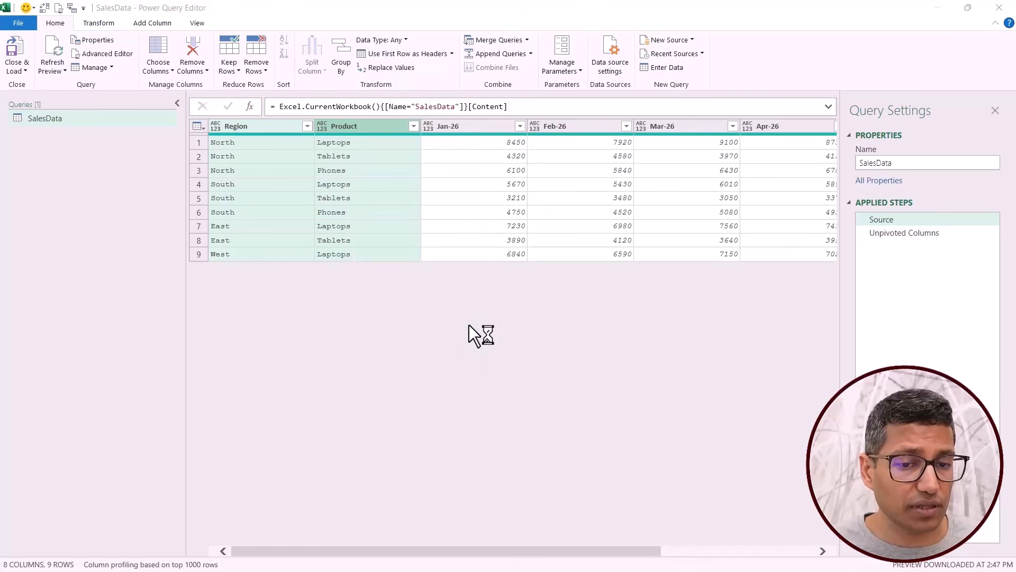
left_click(571, 320)
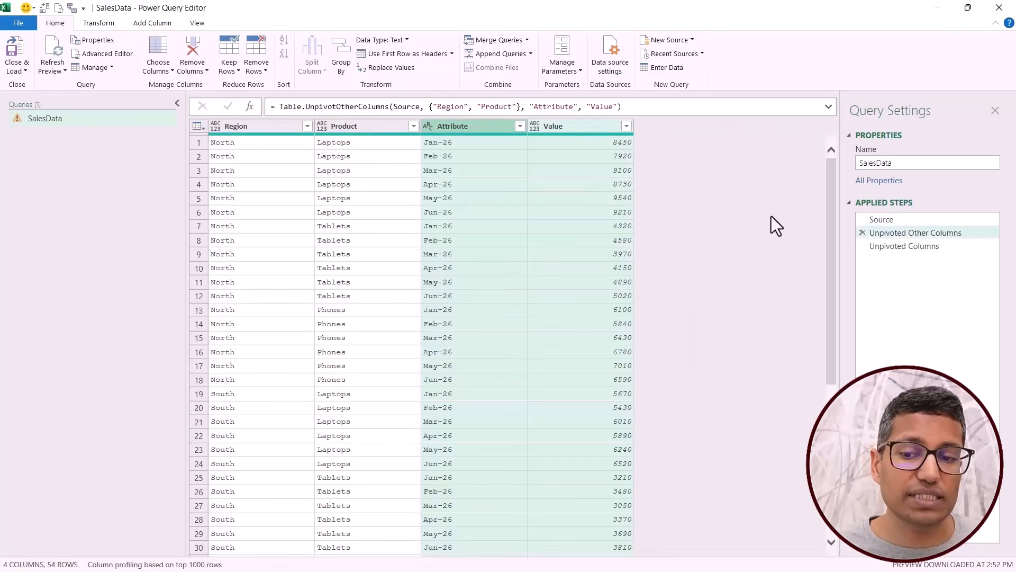
Delete the redundant Unpivoted Columns step from SalesData and return to the Source step.
left_click(887, 247)
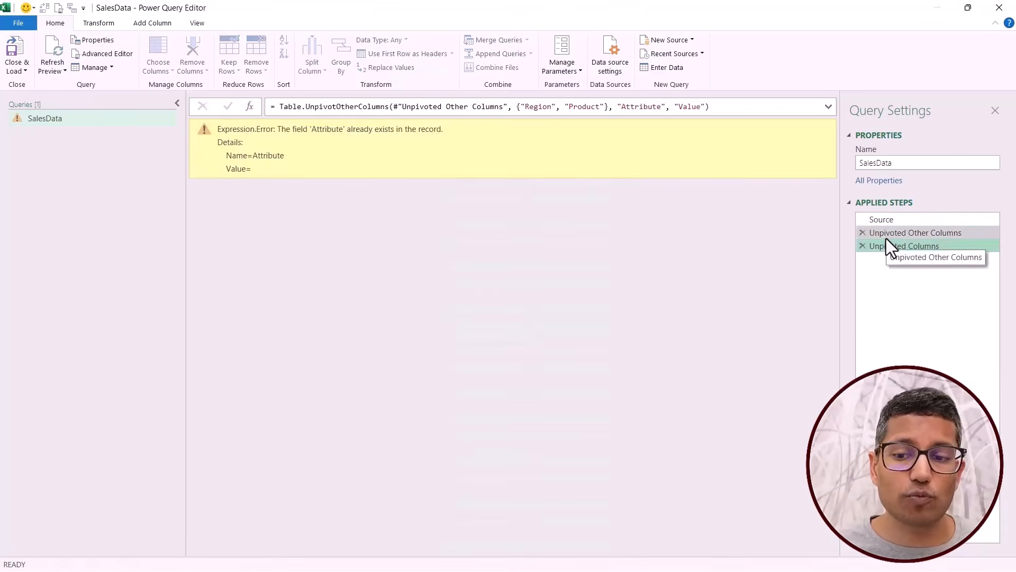
left_click(862, 247)
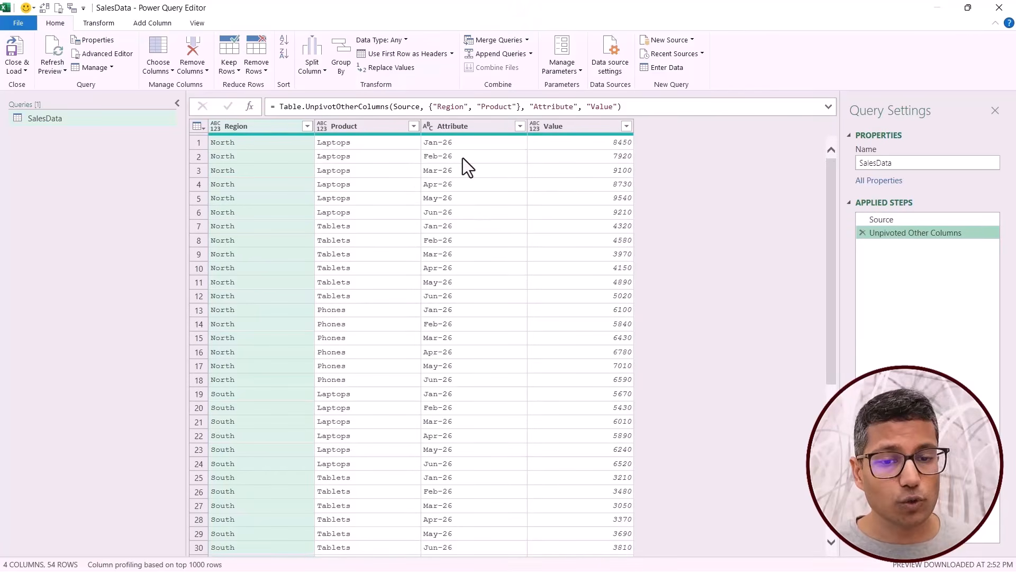
left_click(888, 220)
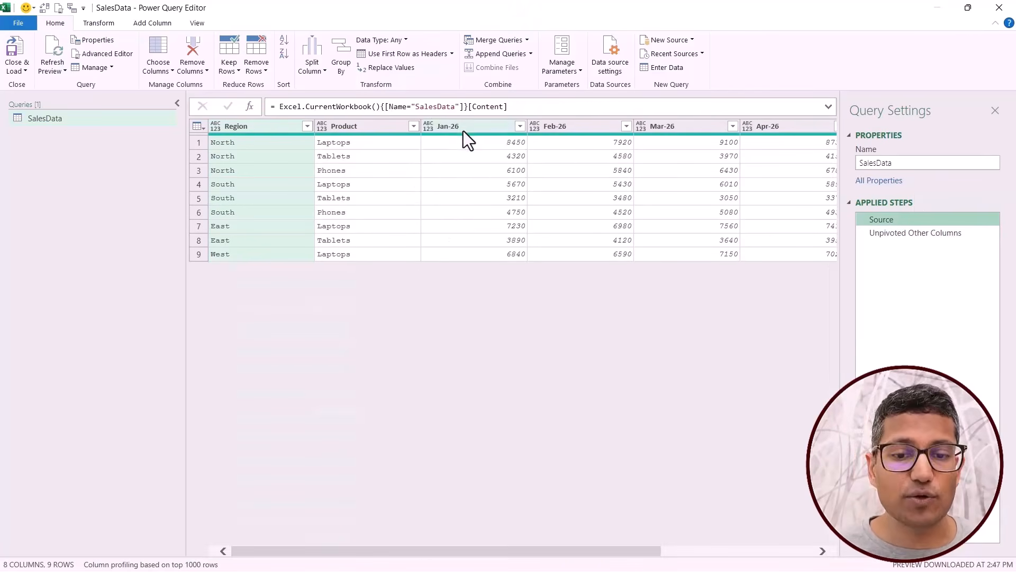
Insert an Unpivot Only Selected Columns step after Source for the monthly columns Jan-26 through Jun-26.
left_click(463, 129)
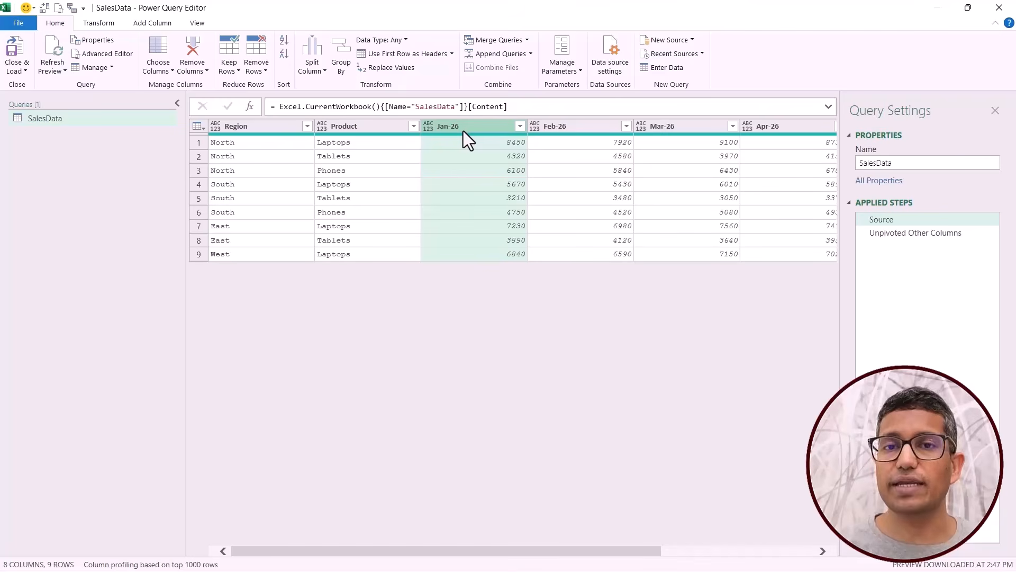
key("shift+Right")
key("shift+Right")
key("shift+Right")
key("shift+Right")
key("shift+Right")
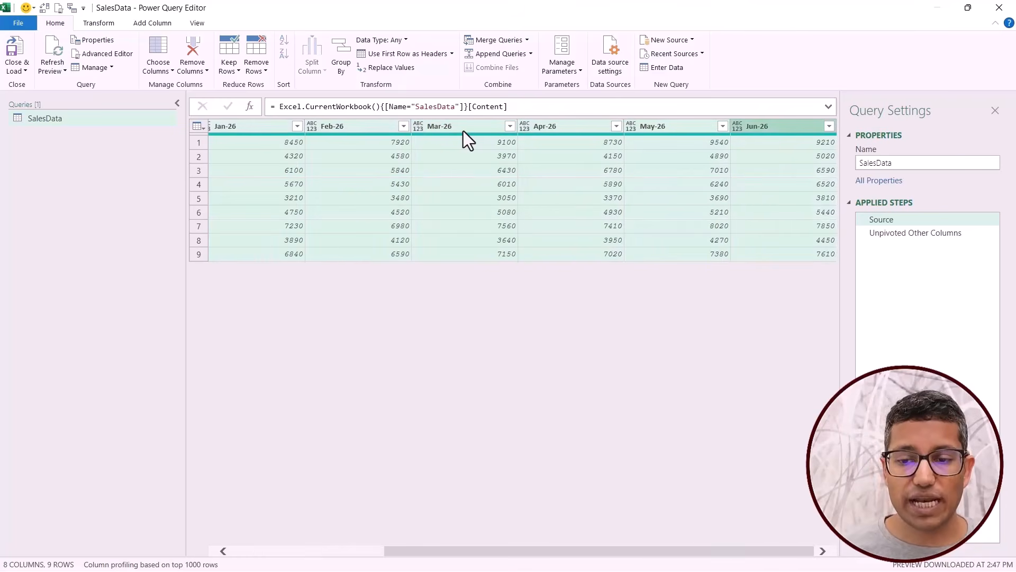
right_click(463, 132)
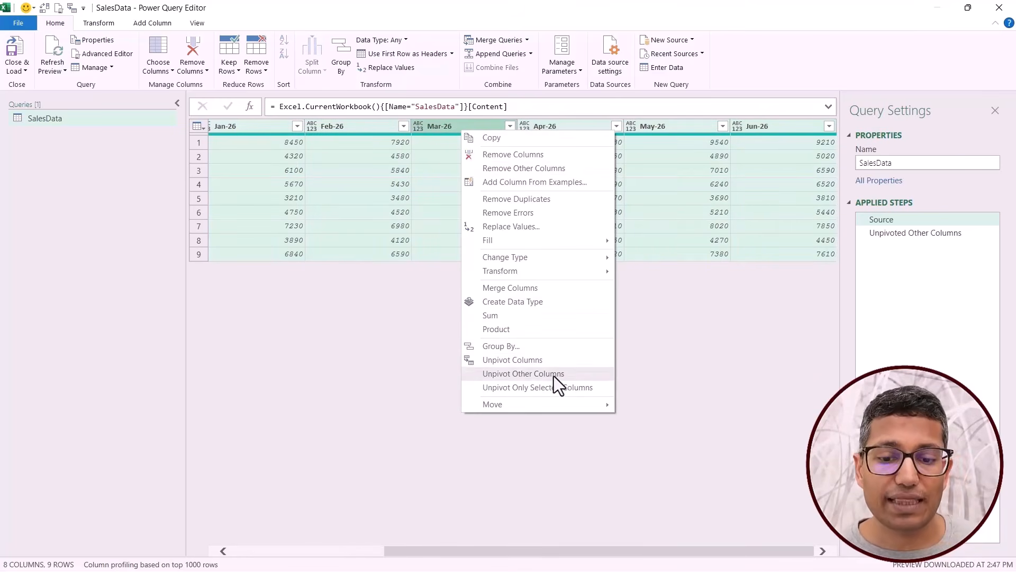
left_click(529, 390)
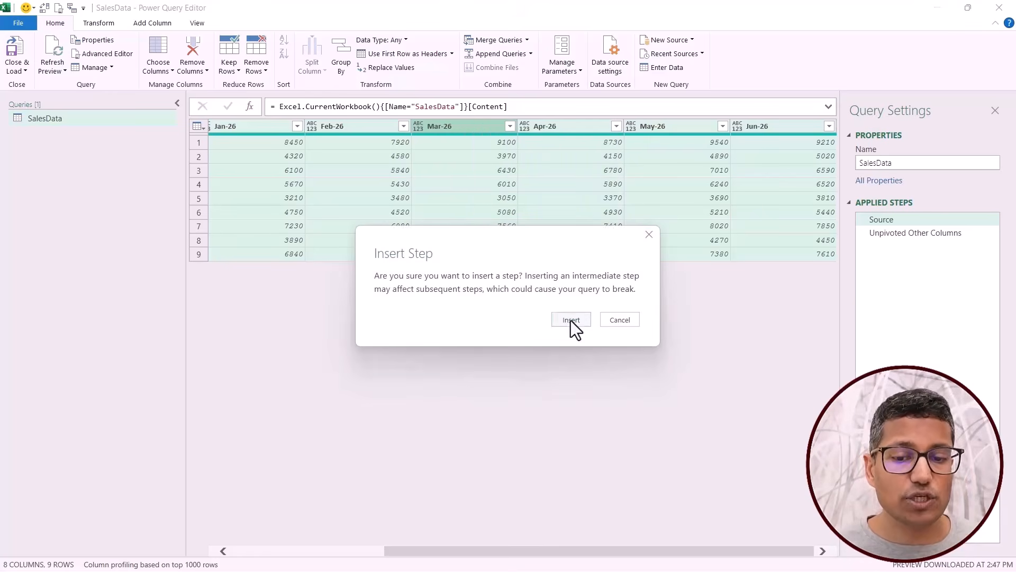
left_click(571, 320)
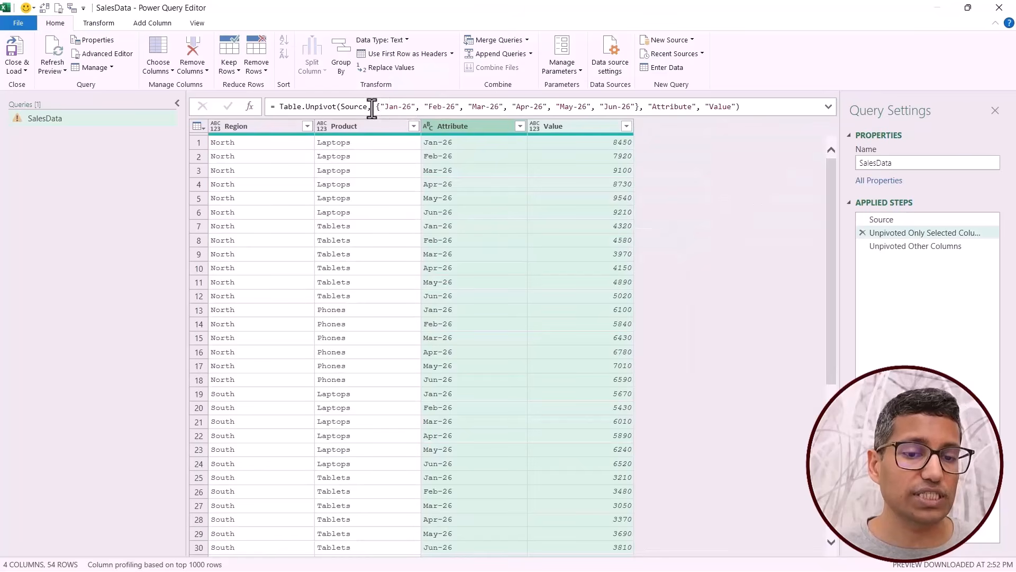
Examine the function name and the month column list in the Unpivot Only Selected Columns formula.
left_click_drag(279, 106, 336, 106)
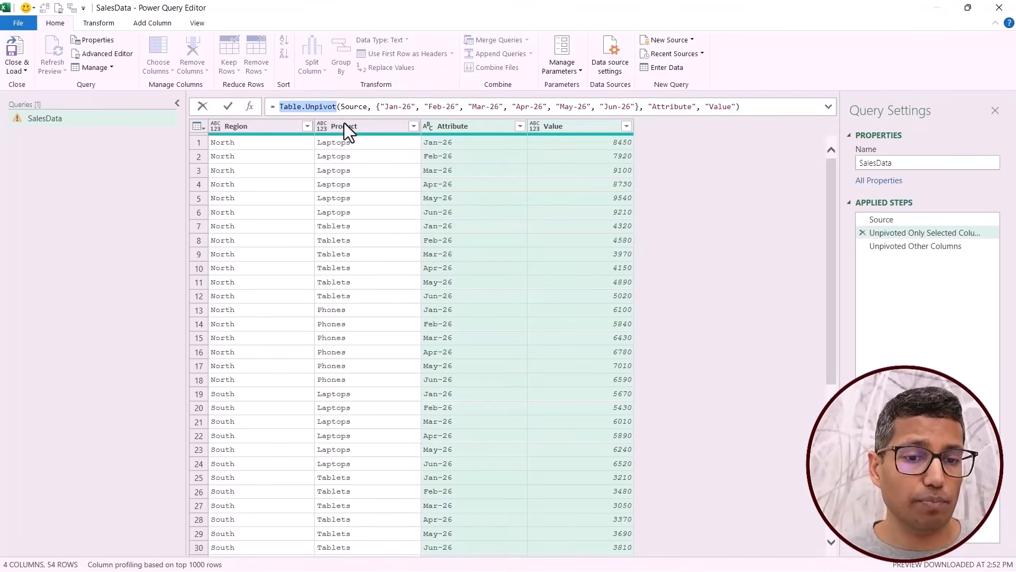
left_click_drag(380, 107, 649, 112)
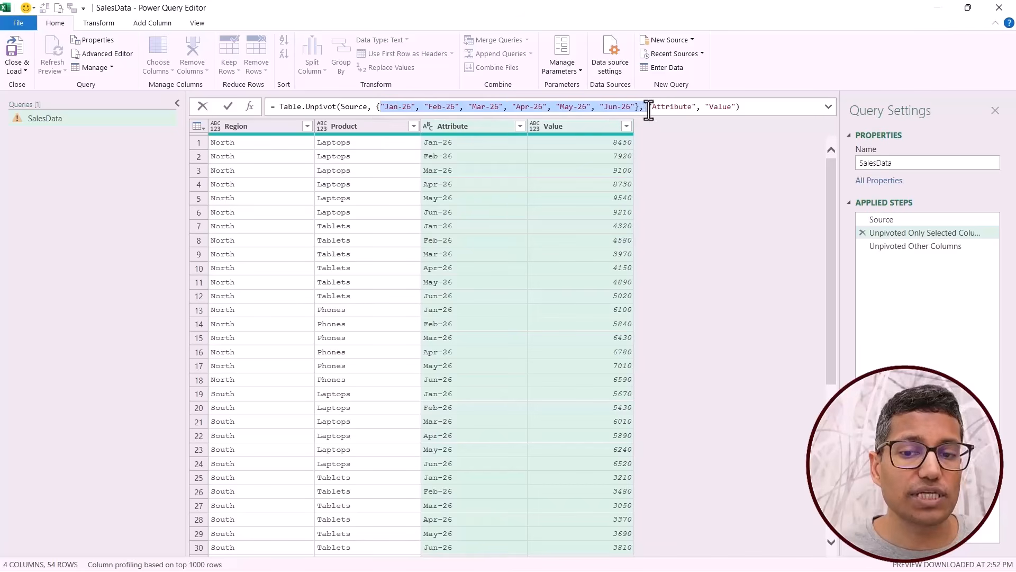
key("Escape")
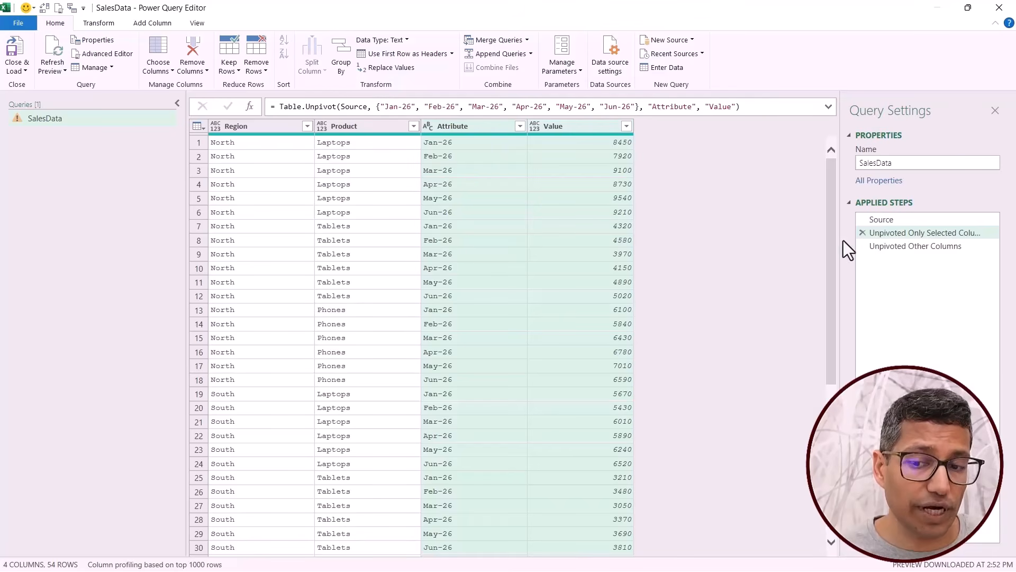
Delete the Unpivoted Only Selected Columns step and return to the Unpivoted Other Columns formula.
left_click(863, 233)
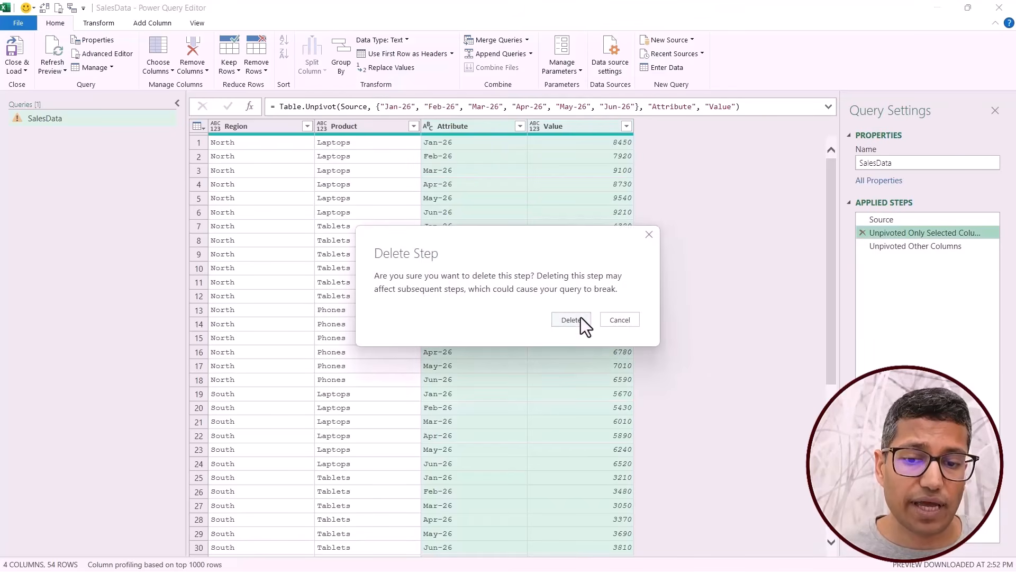
left_click(572, 320)
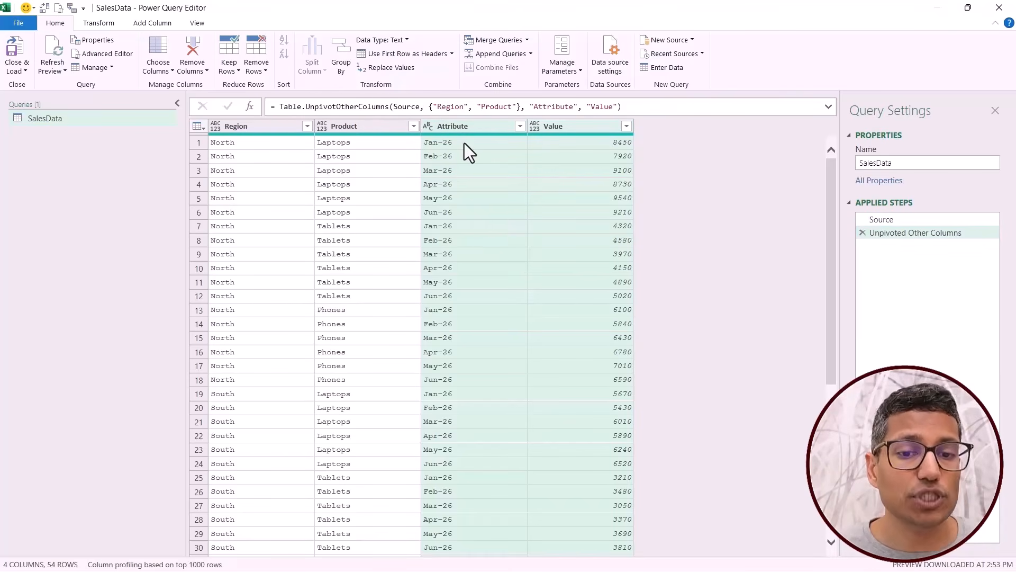
left_click(450, 108)
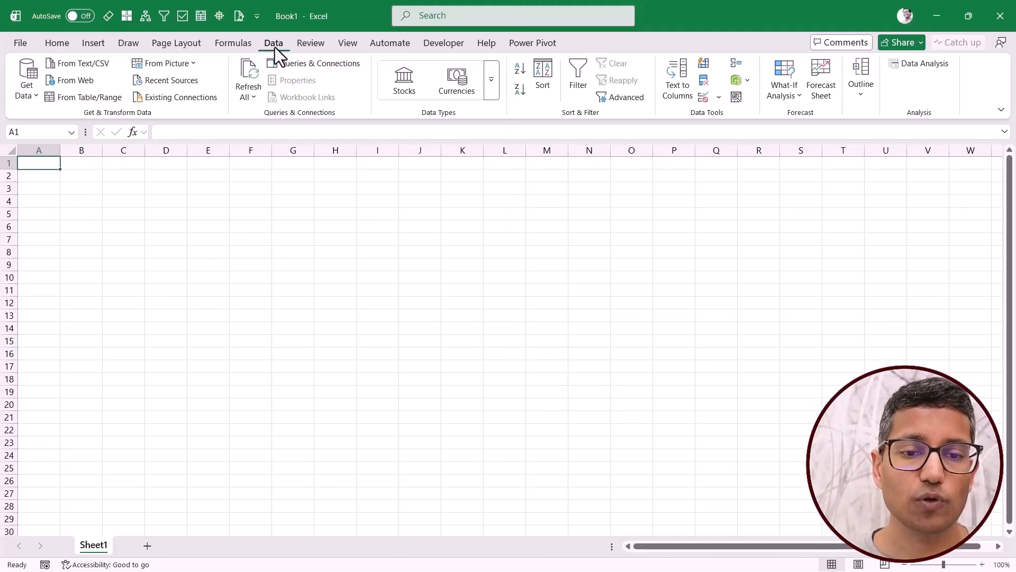
In the blank Excel workbook, get data from the Example folder in Downloads and open it for transformation in Power Query.
left_click(29, 99)
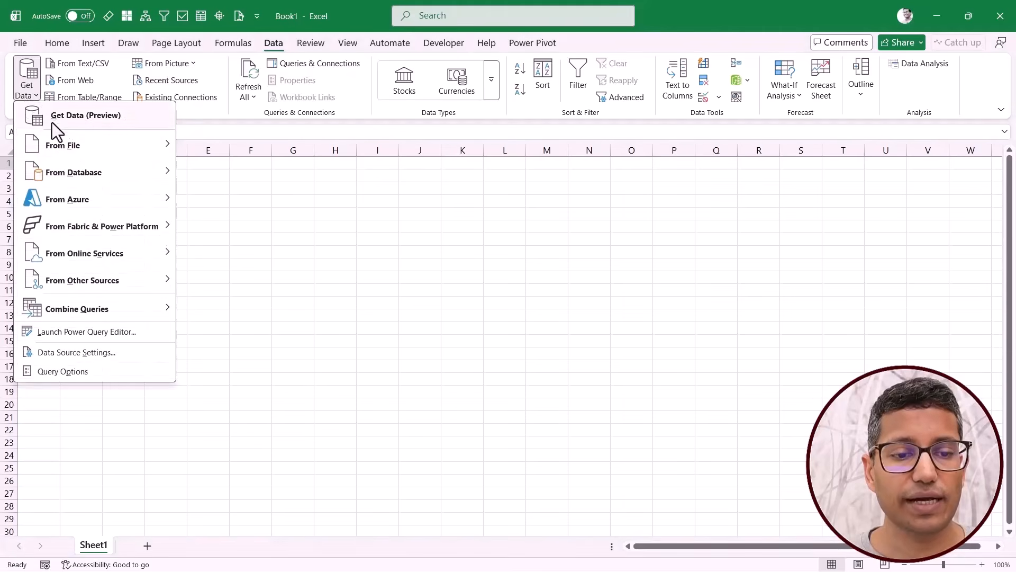
mouse_move(69, 151)
left_click(235, 279)
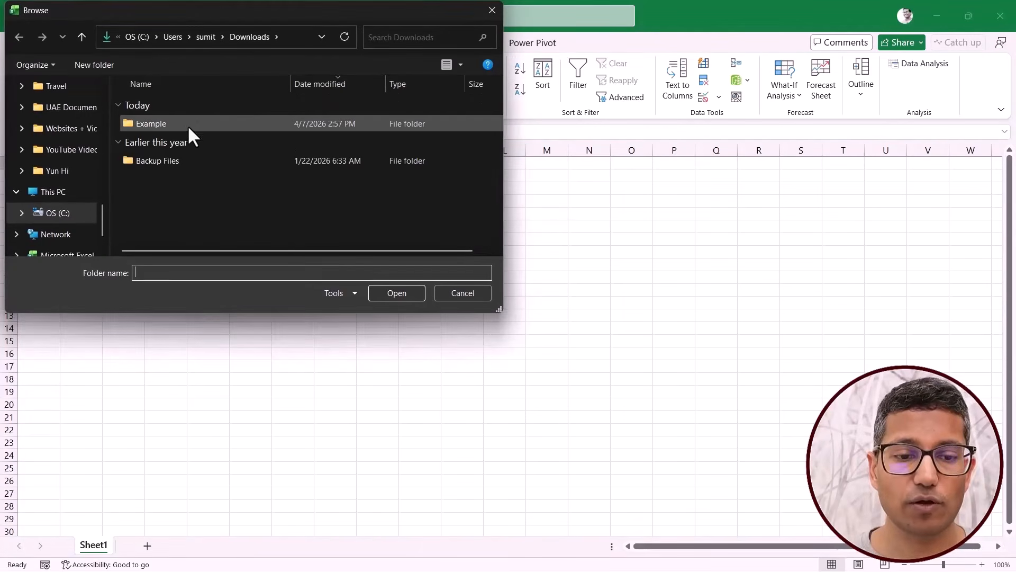
left_click(188, 126)
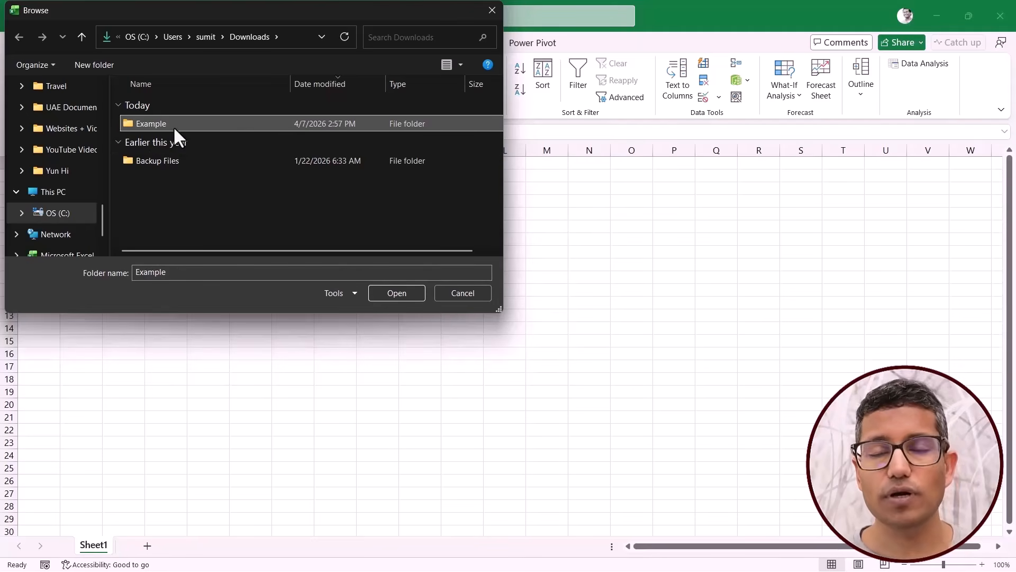
left_click(397, 294)
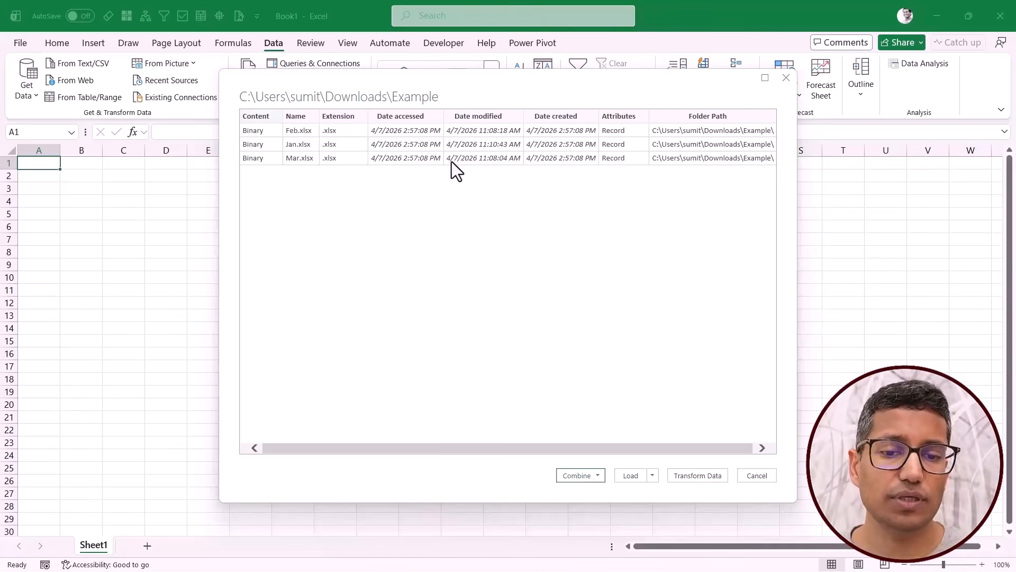
left_click(684, 475)
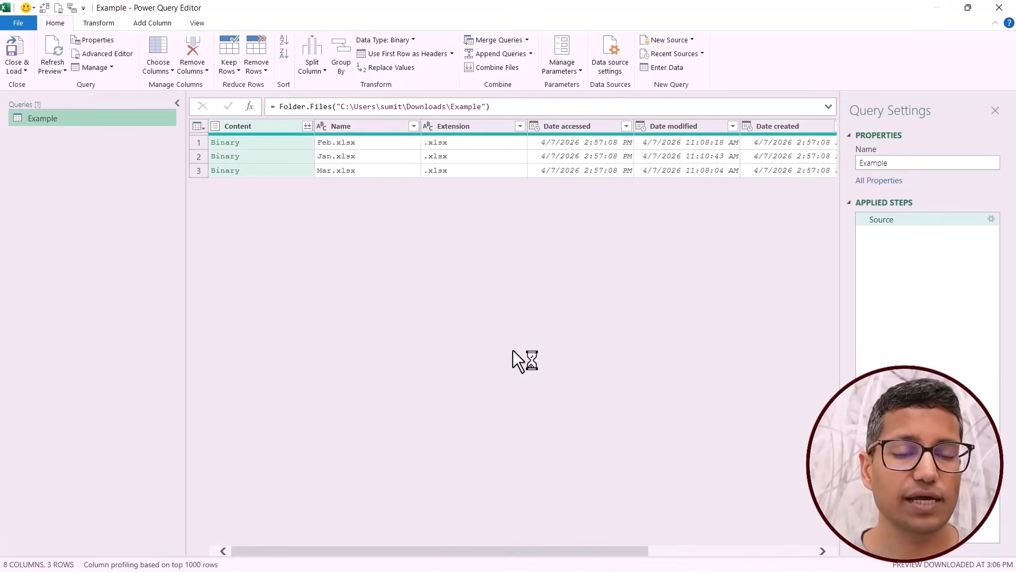
Remove all columns except Content from the Example query.
left_click(286, 147)
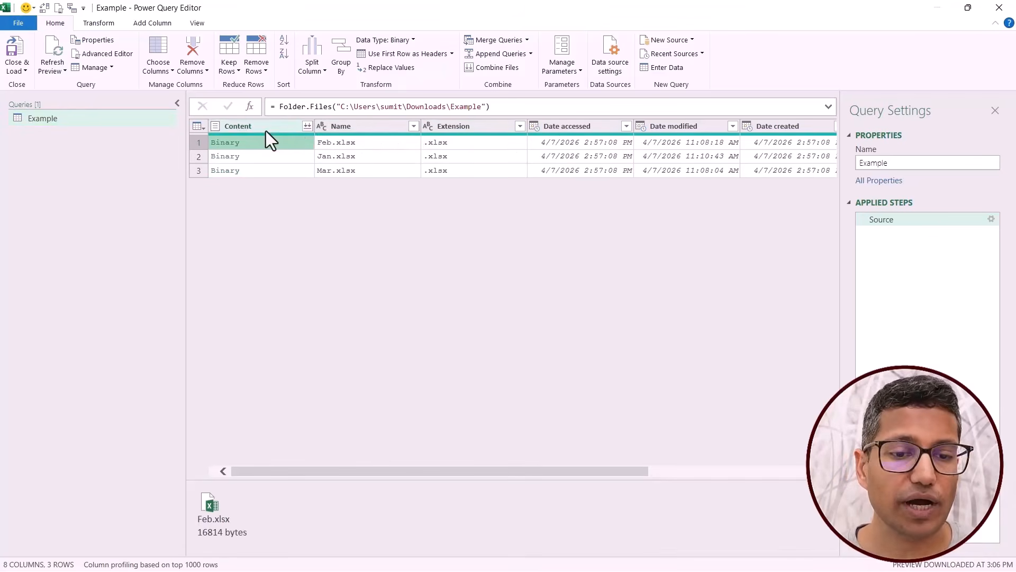
left_click(278, 129)
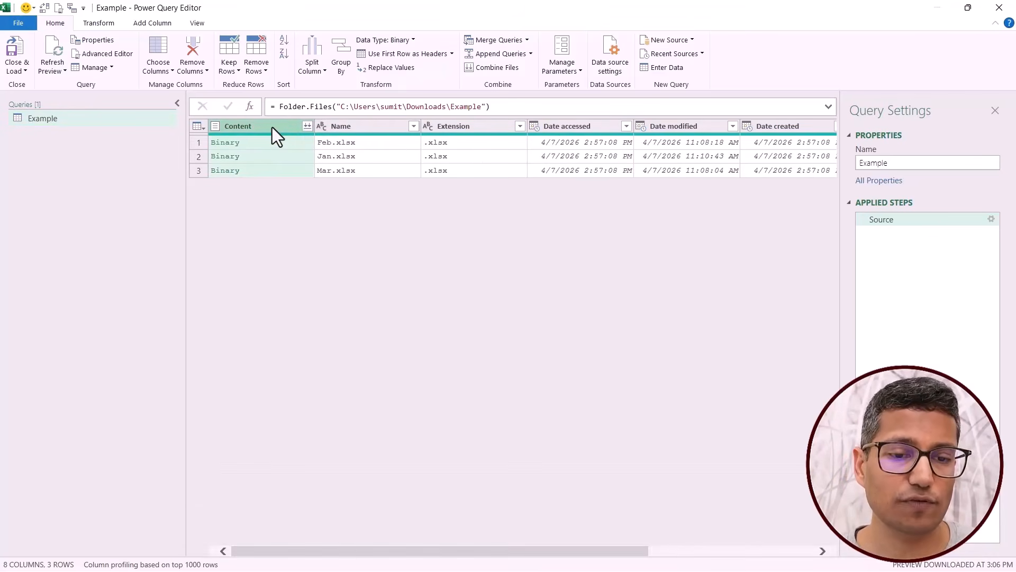
right_click(269, 129)
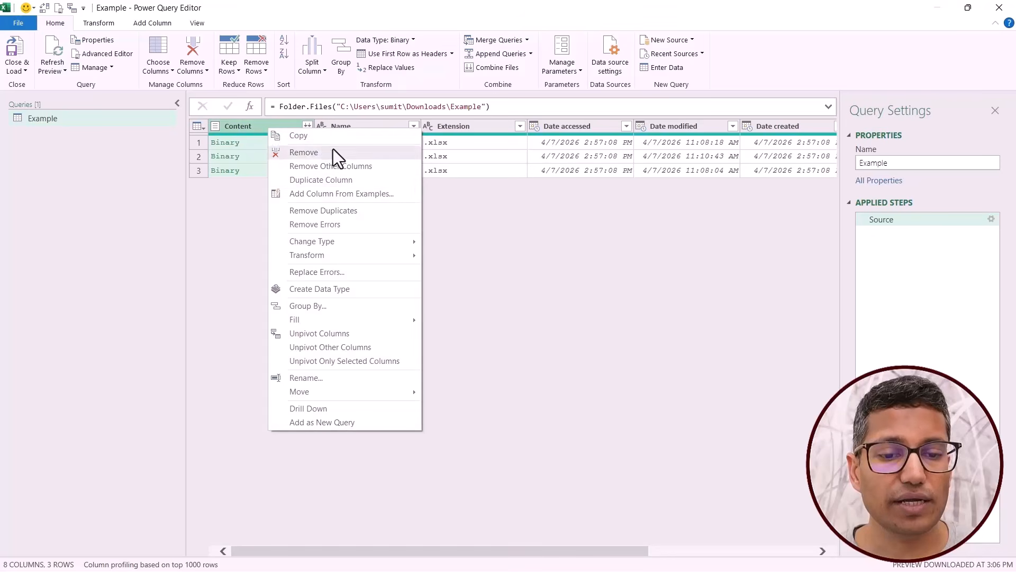
left_click(342, 167)
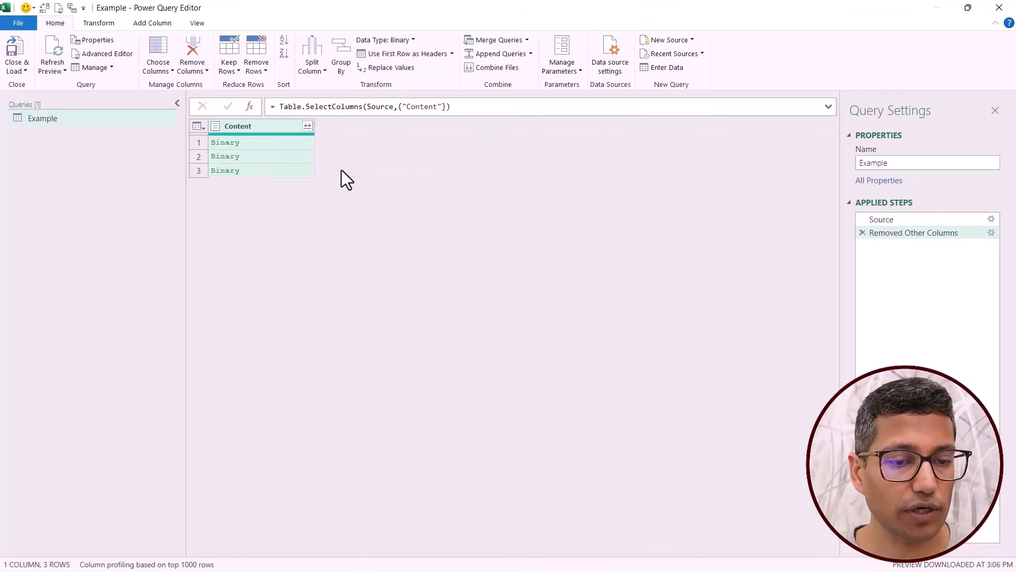
Combine the files in the Content column using the SalesData table, with the first file as the sample.
left_click(307, 127)
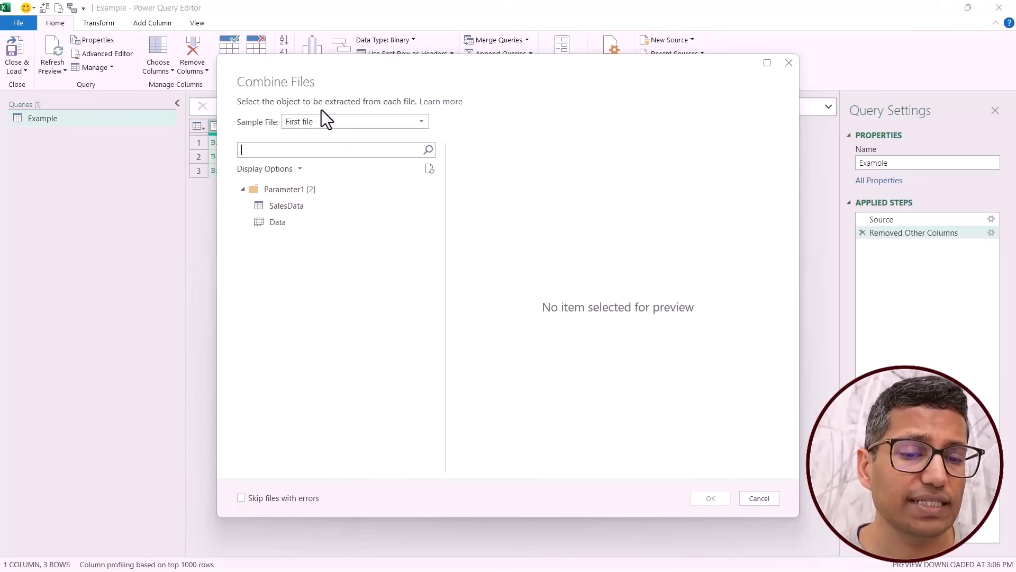
left_click(302, 209)
left_click(339, 227)
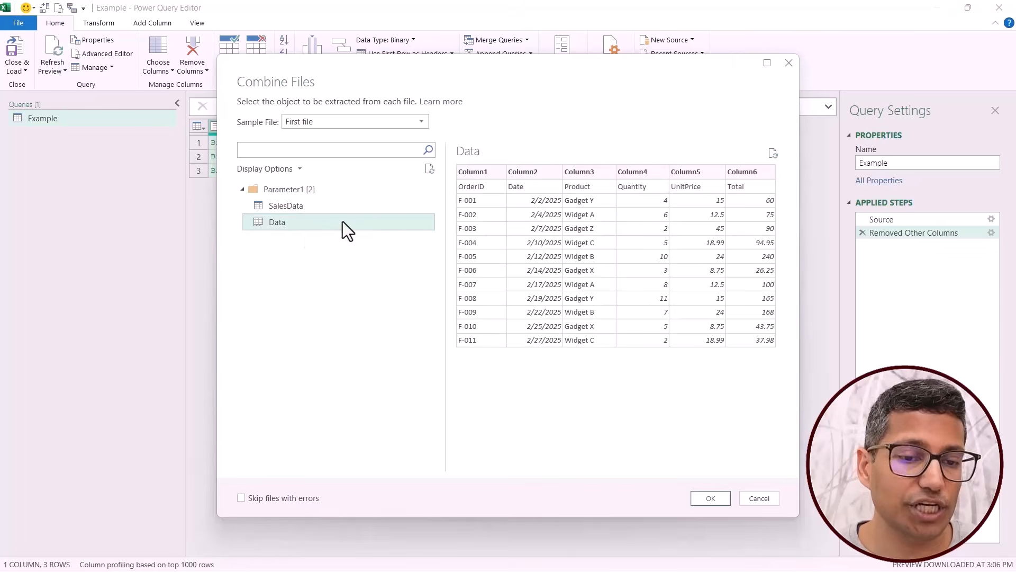
left_click(327, 208)
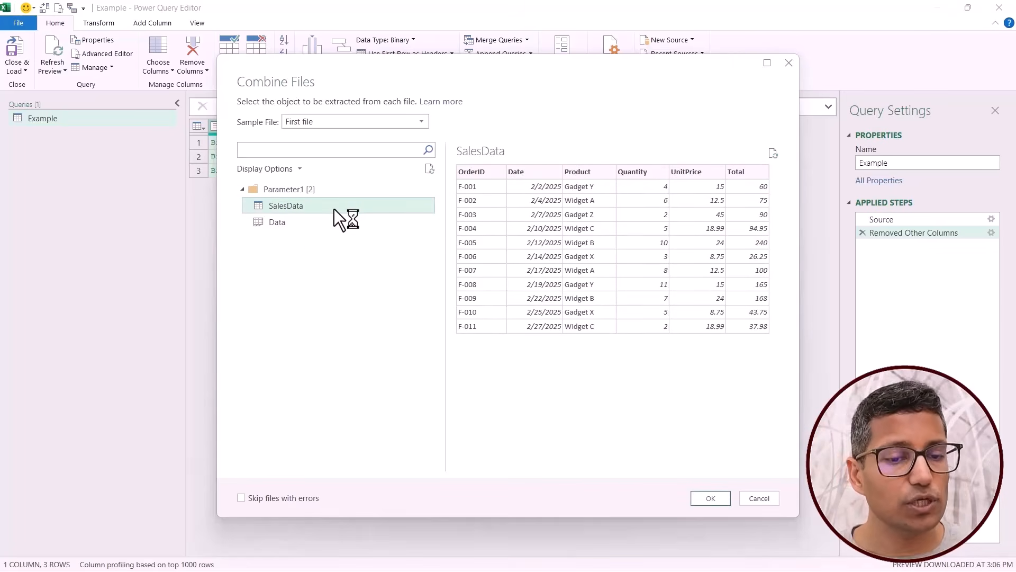
left_click(708, 498)
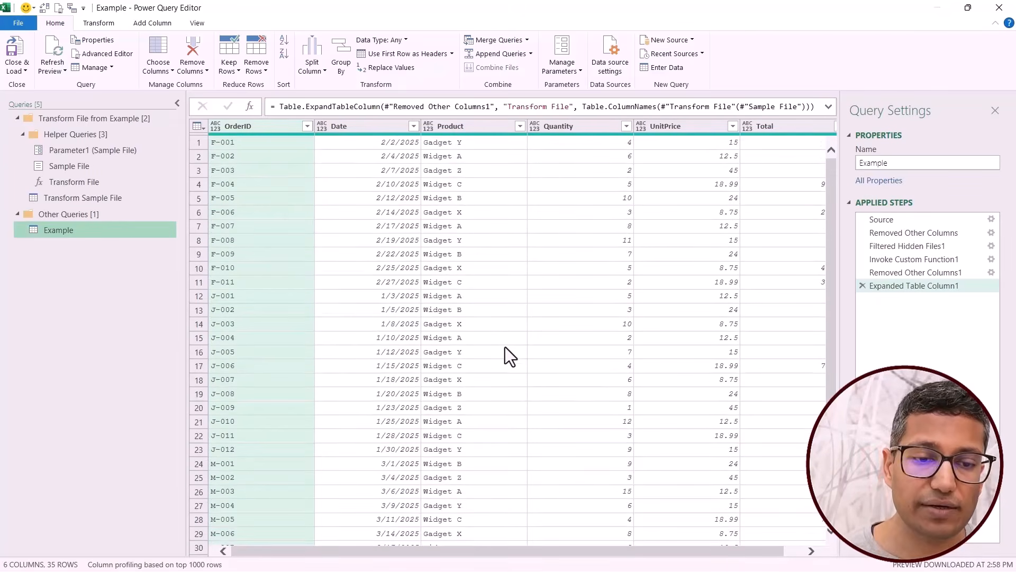
Review the OrderID rows of the combined Example query down to the last record.
left_click(251, 296)
scroll(264, 365, "down", 4)
left_click(263, 386)
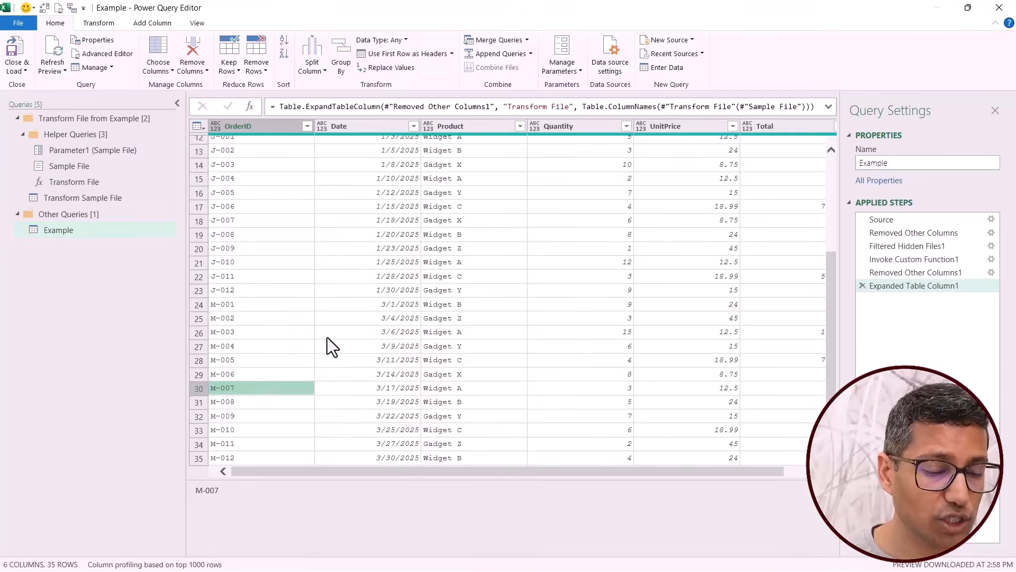
scroll(335, 332, "up", 4)
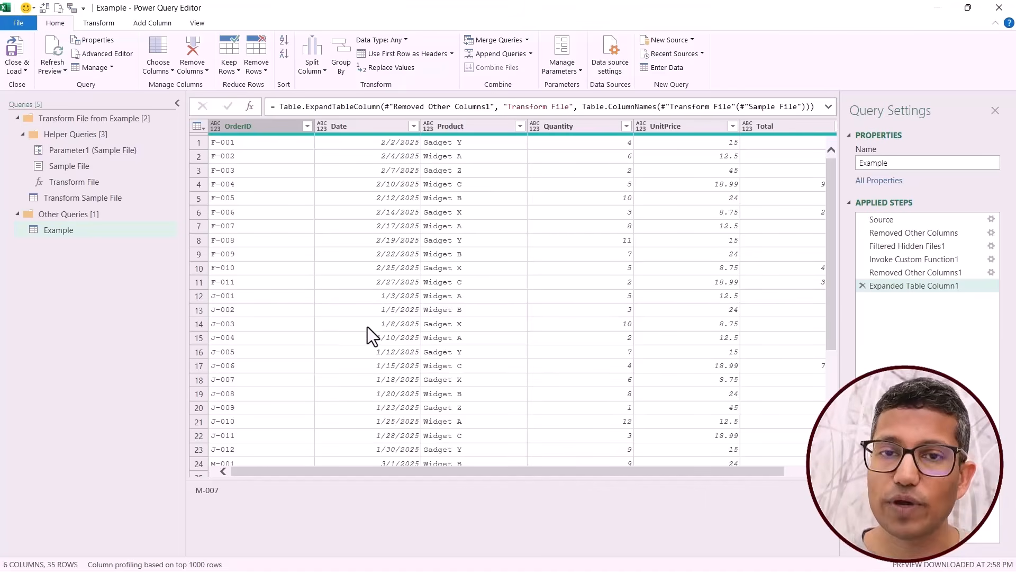
Inspect the generated Parameter1, Sample File, Transform File and Transform Sample File queries.
left_click(104, 157)
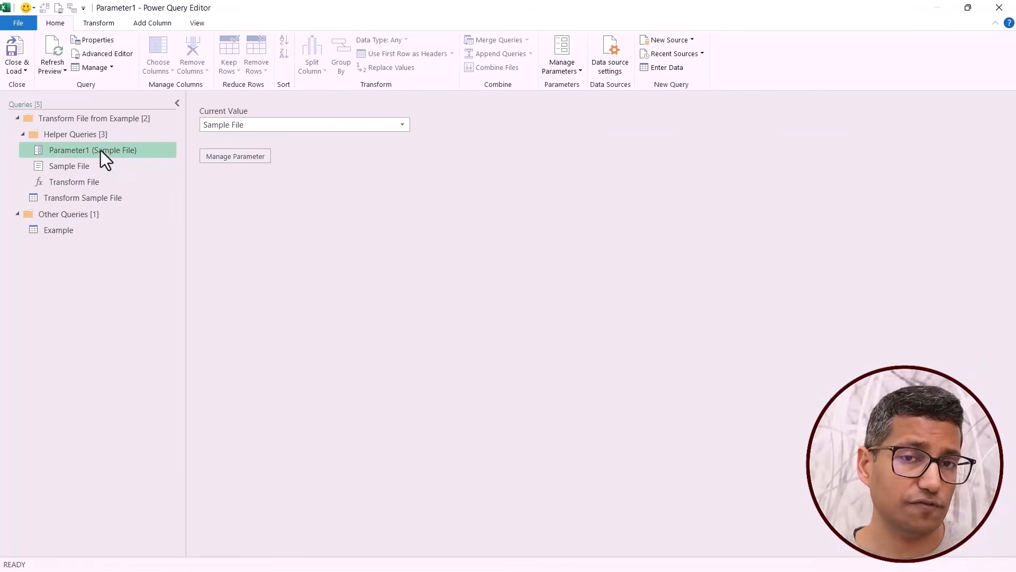
left_click(98, 169)
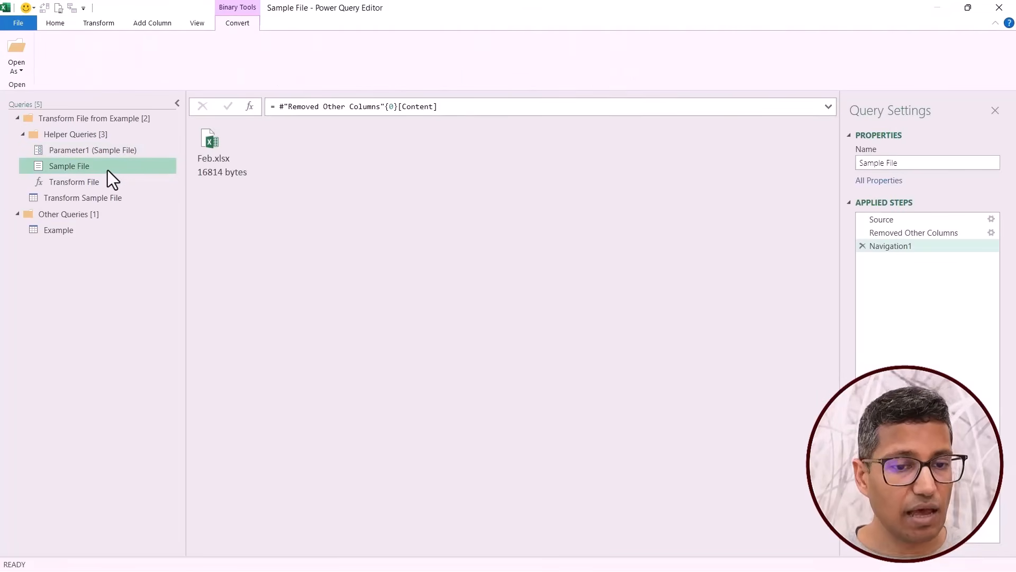
left_click(114, 185)
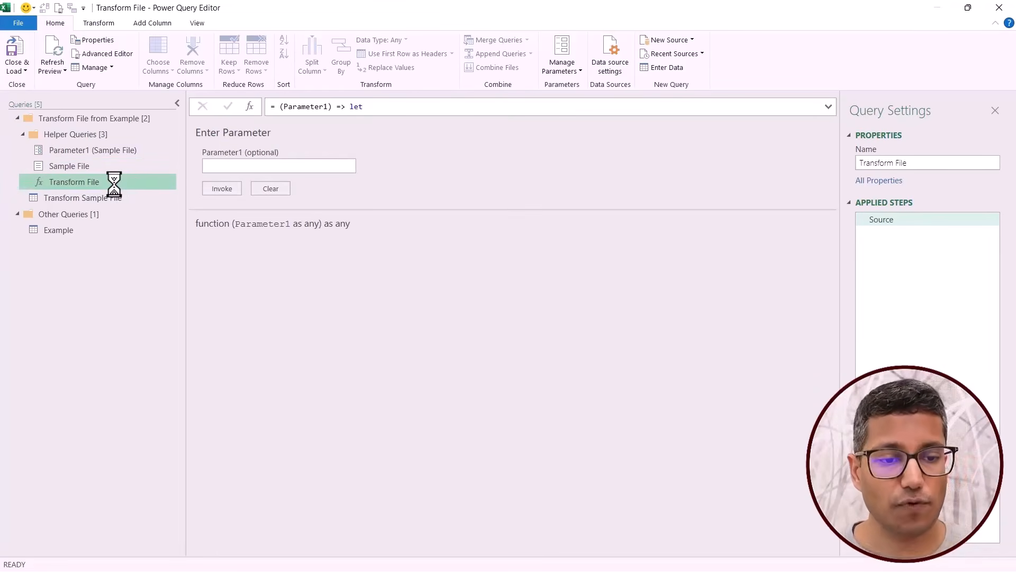
left_click(113, 200)
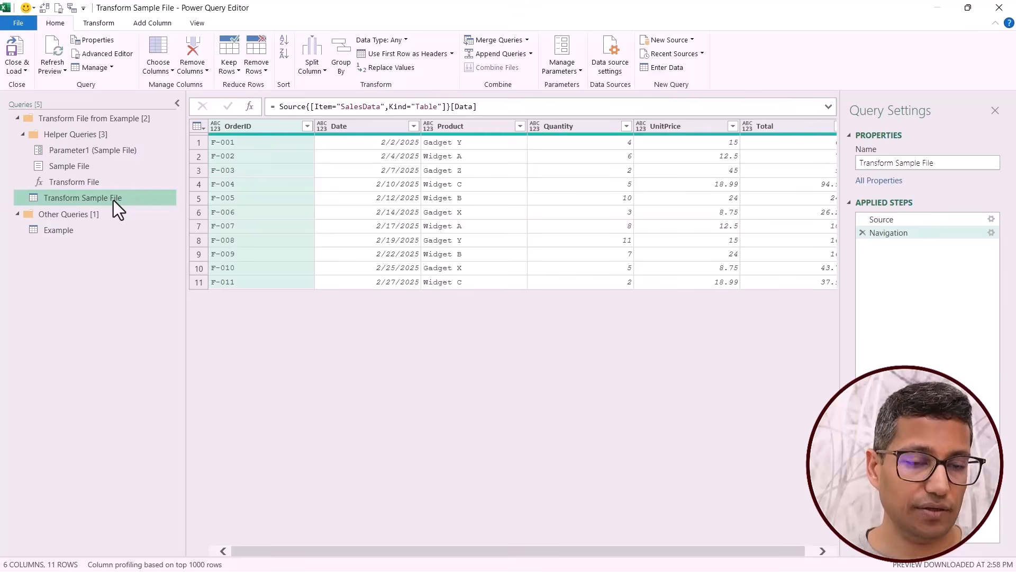
Review the Example query's applied steps from Removed Other Columns to Removed Other Columns1 and preview the second nested table.
left_click(82, 233)
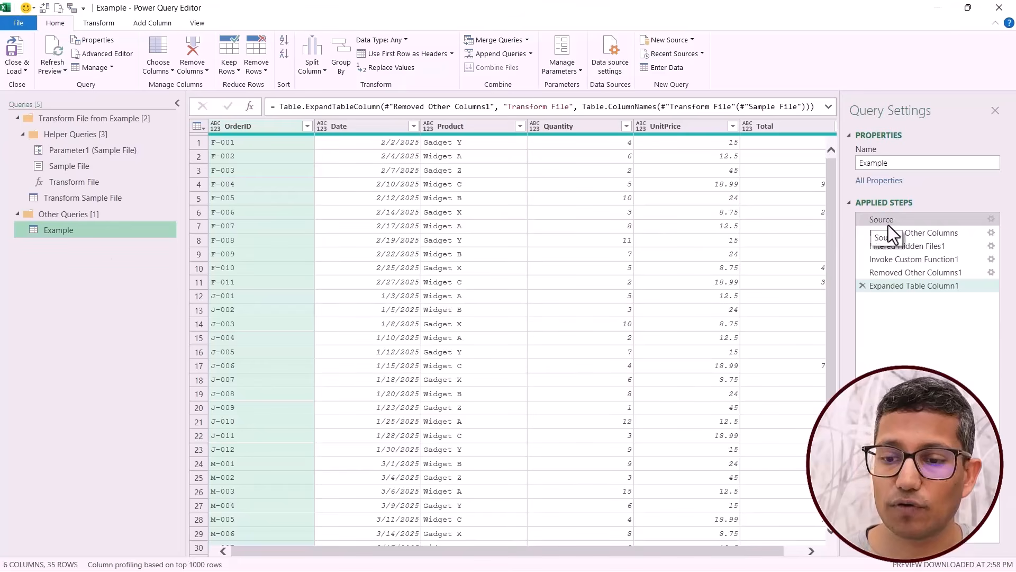
left_click(898, 235)
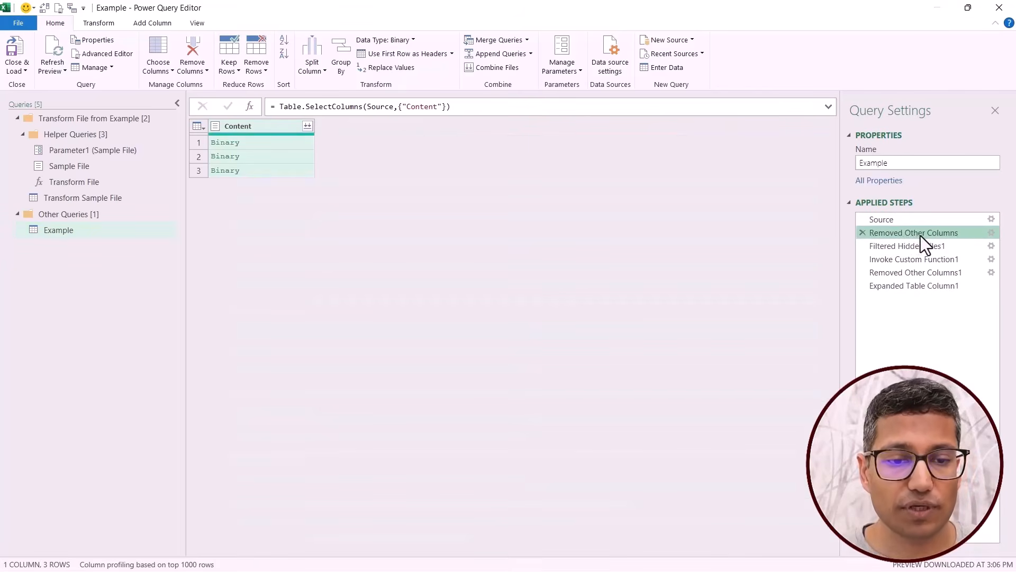
left_click(896, 247)
left_click(895, 261)
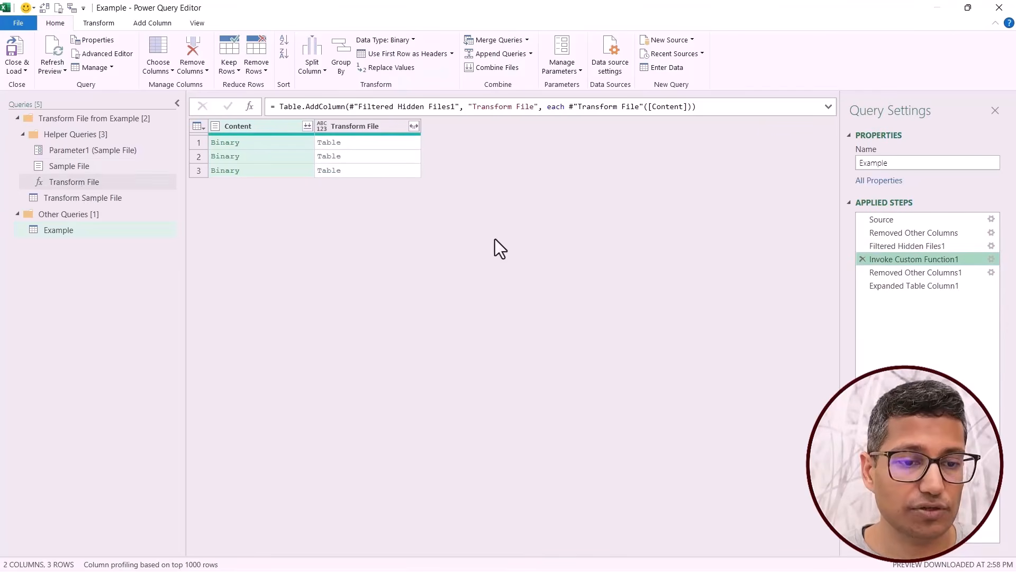
left_click(895, 277)
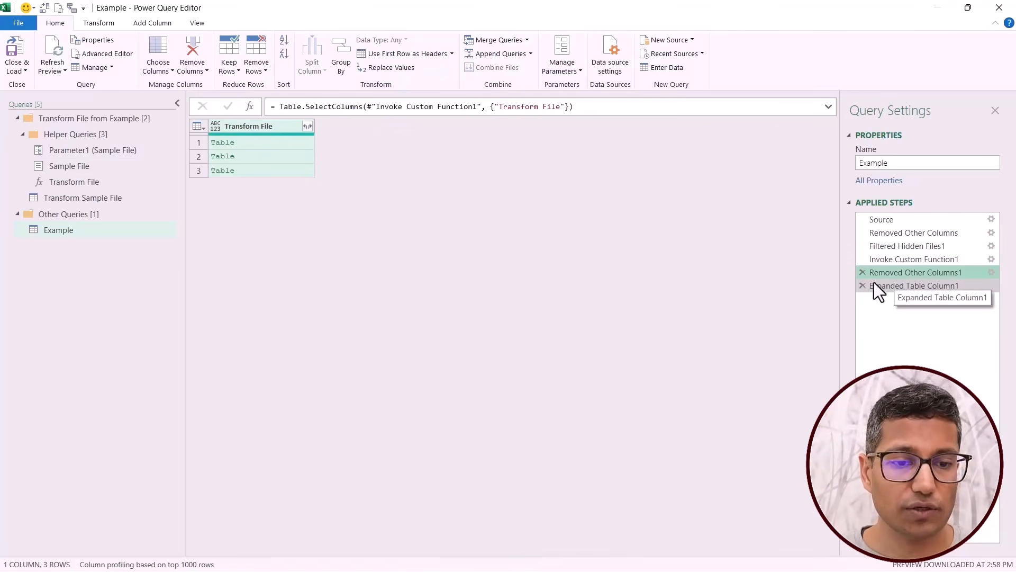
left_click(266, 155)
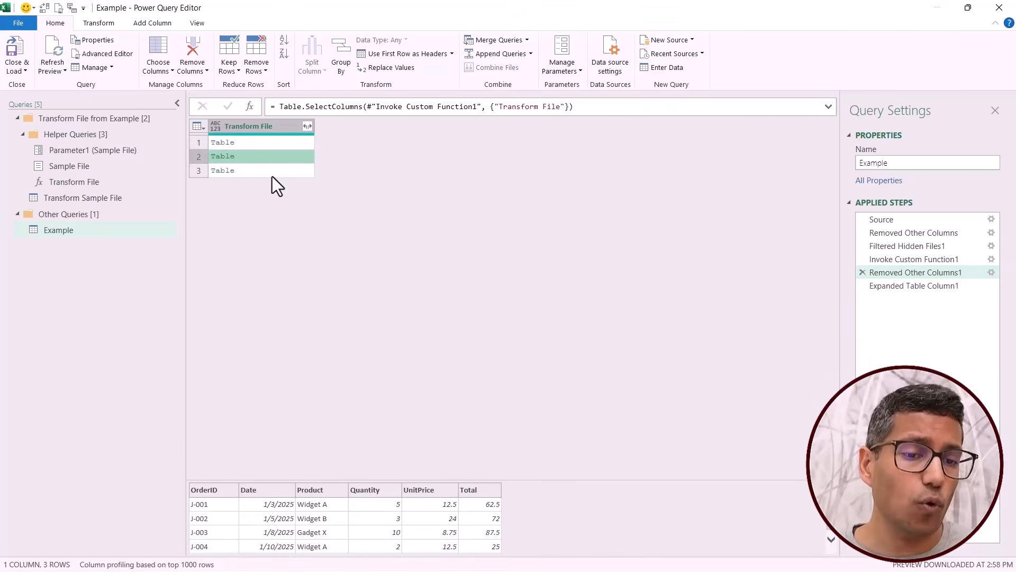
Select the Expanded Table Column1 step, and in File Explorer move Apr.xlsx from Downloads into the Example folder.
left_click(912, 287)
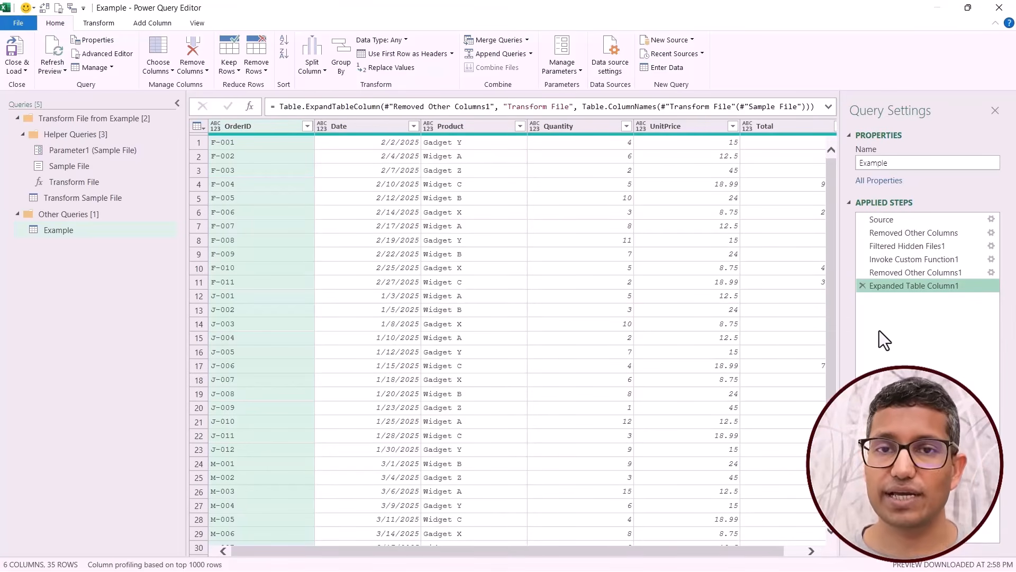
key("alt+Tab")
key("alt+Tab")
key("alt+Tab")
key("alt+Tab")
key("alt+Tab")
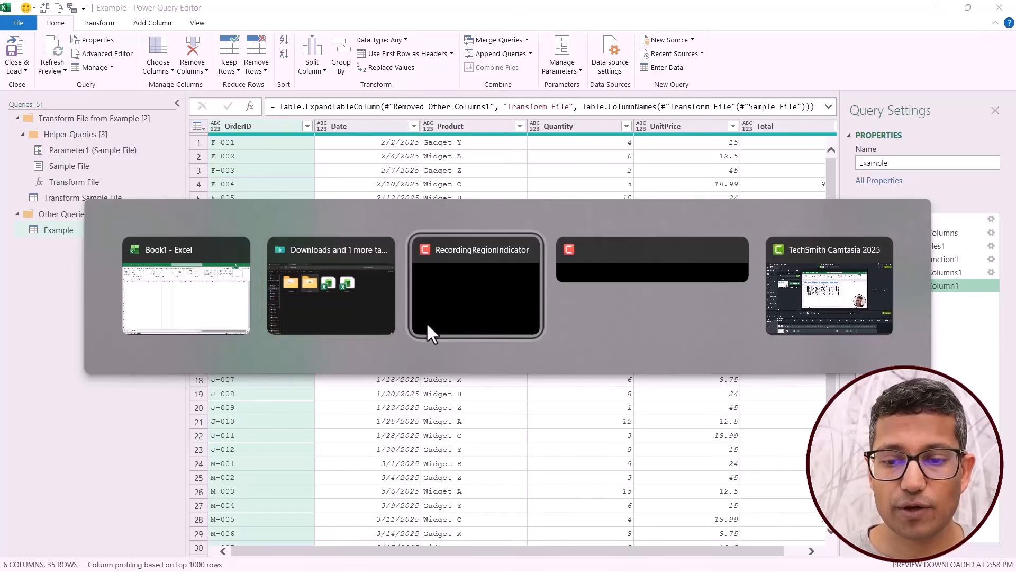
key("alt+Tab")
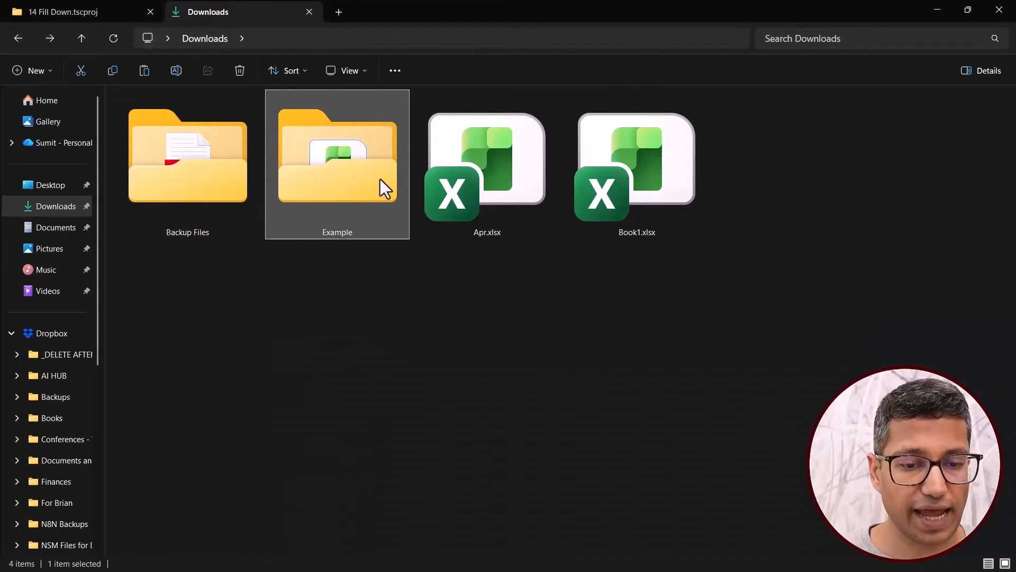
double_click(344, 177)
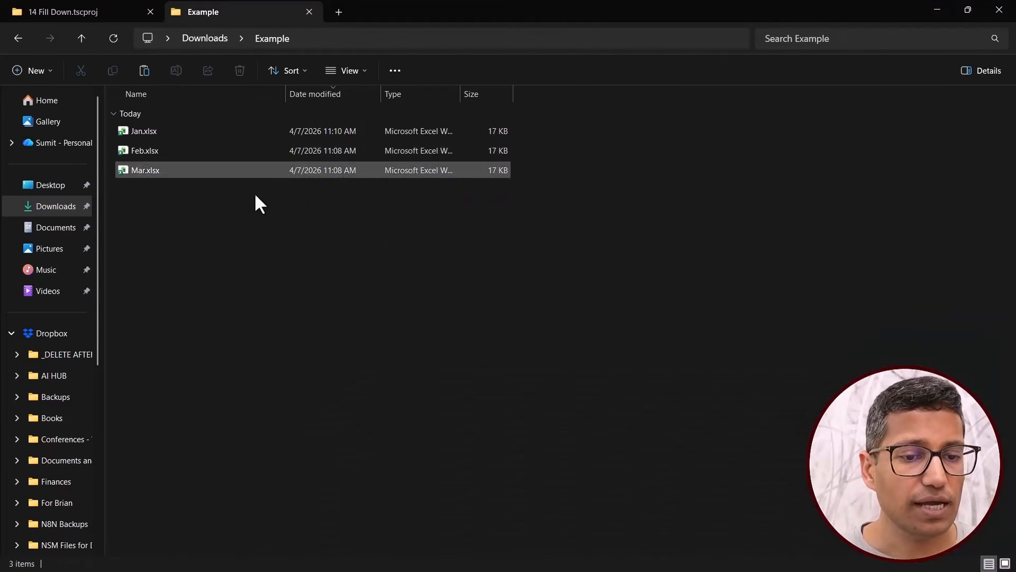
key("alt+Left")
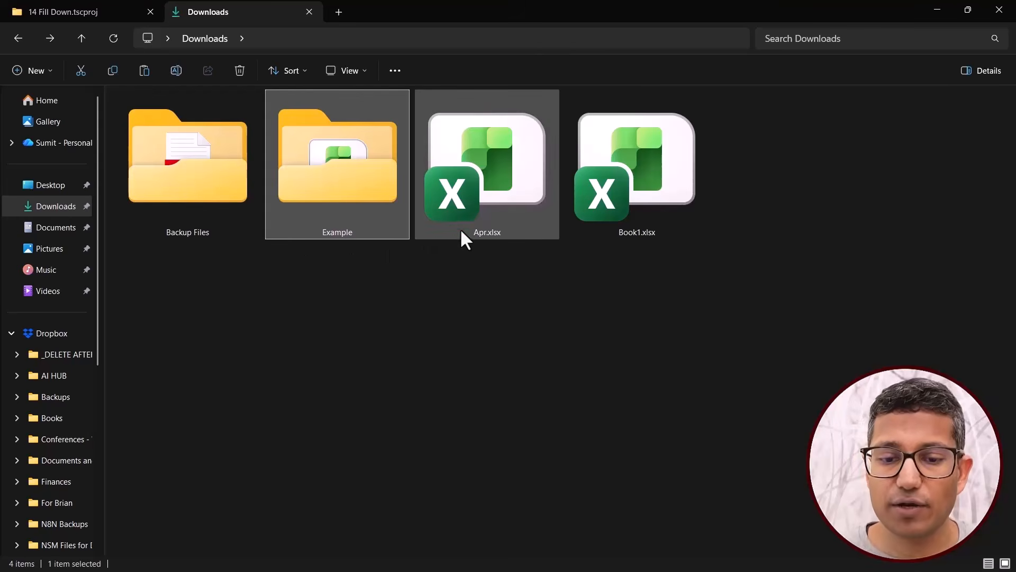
left_click_drag(461, 220, 314, 161)
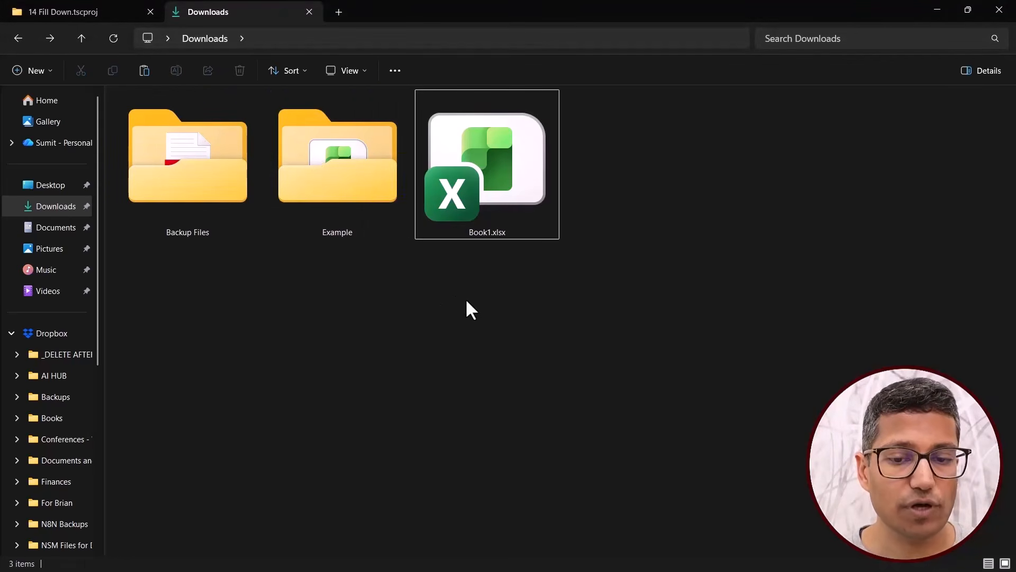
Switch back to the Power Query Editor, refresh the Example query's preview and check its first OrderID record.
key("alt+Tab")
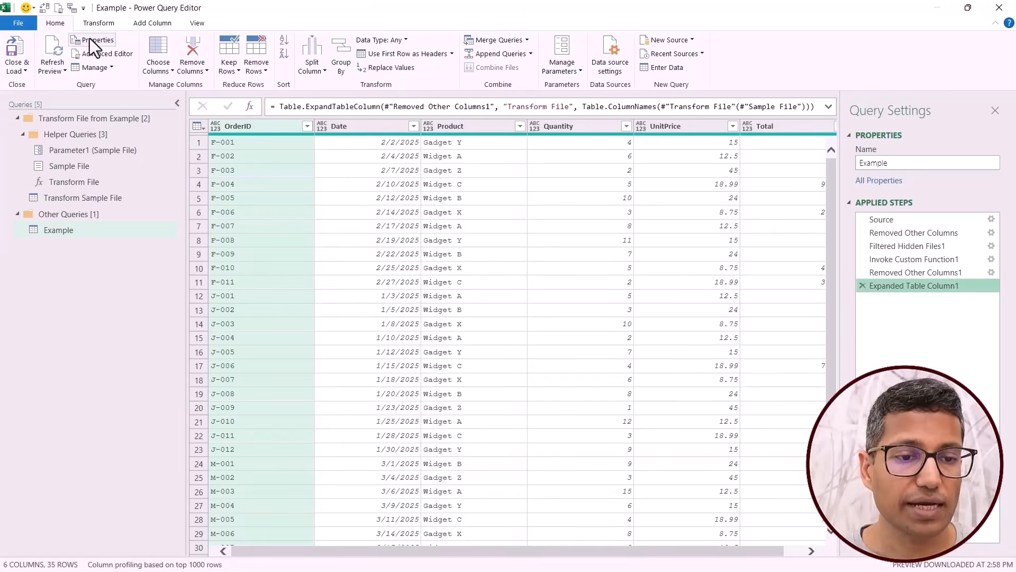
left_click(50, 50)
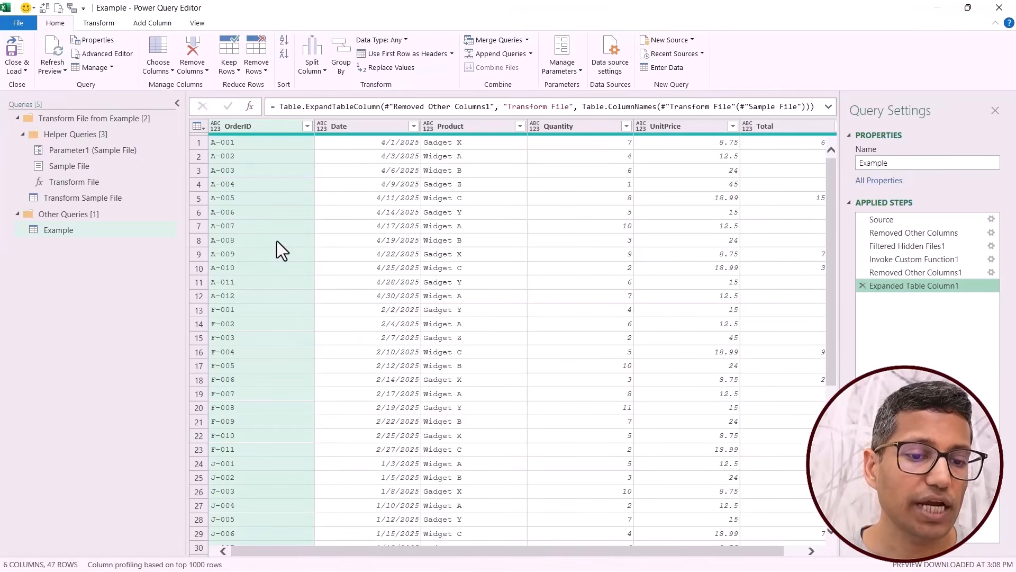
left_click(250, 143)
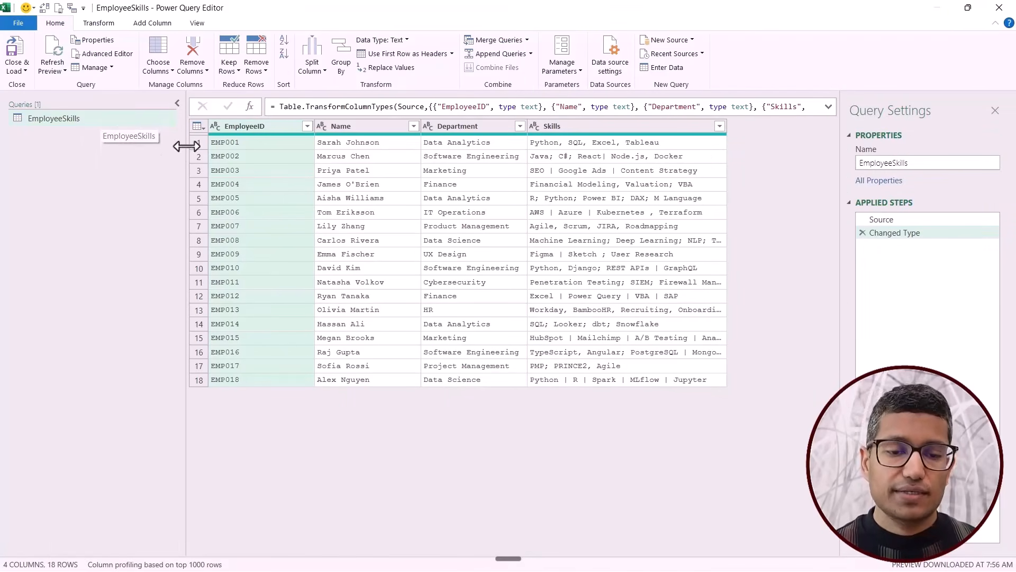
Examine which delimiters separate the entries in the Skills column of the EmployeeSkills query.
left_click(588, 129)
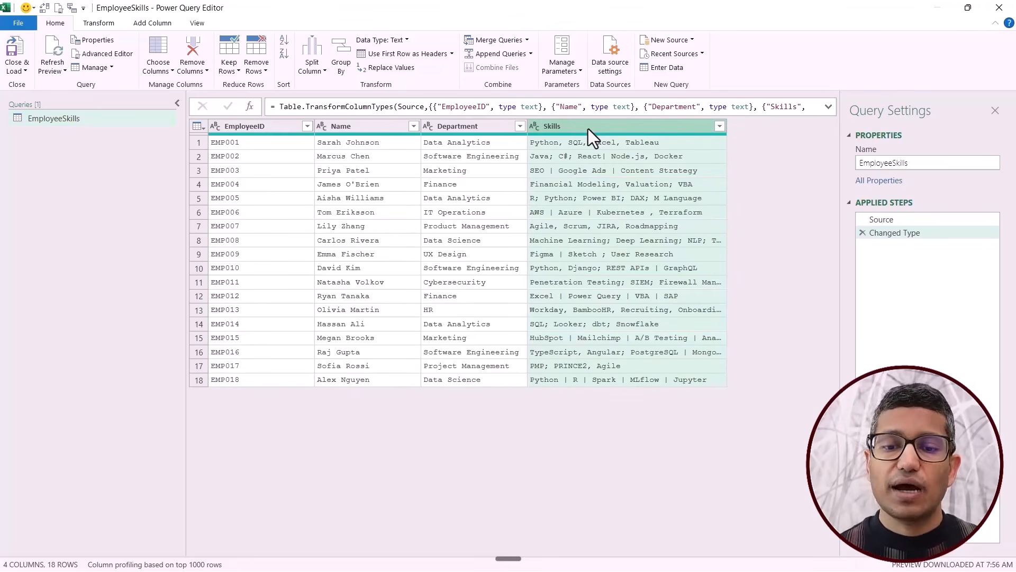
key("ctrl+2")
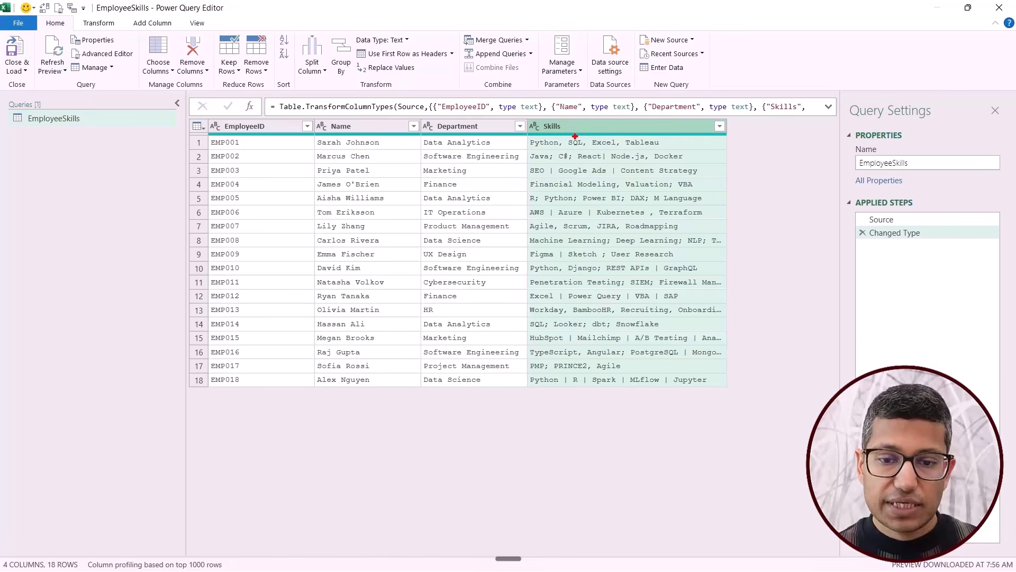
mouse_move(551, 134)
left_mouse_down()
mouse_move(572, 151)
mouse_move(561, 181)
left_mouse_up()
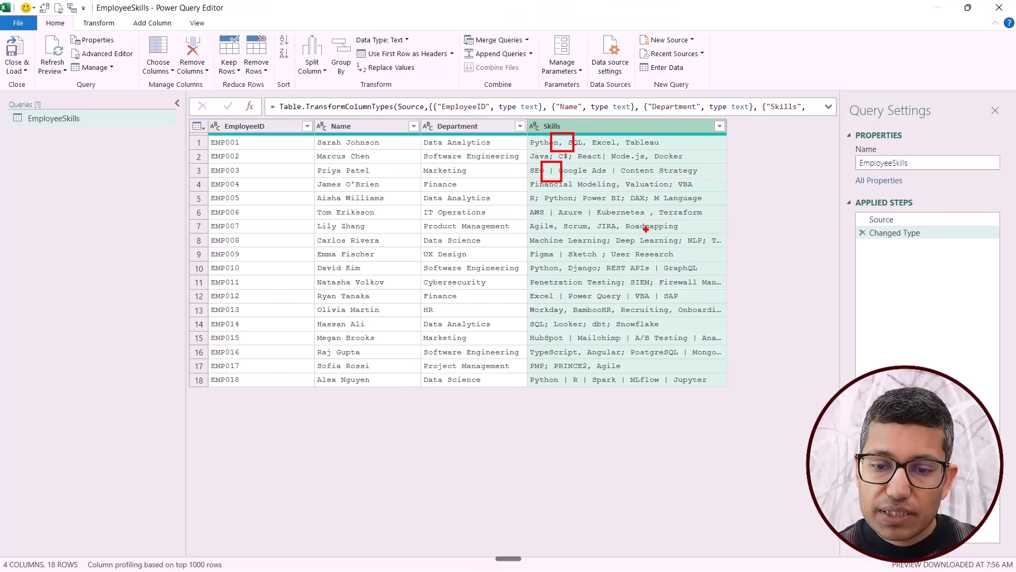
left_click_drag(600, 233, 615, 250)
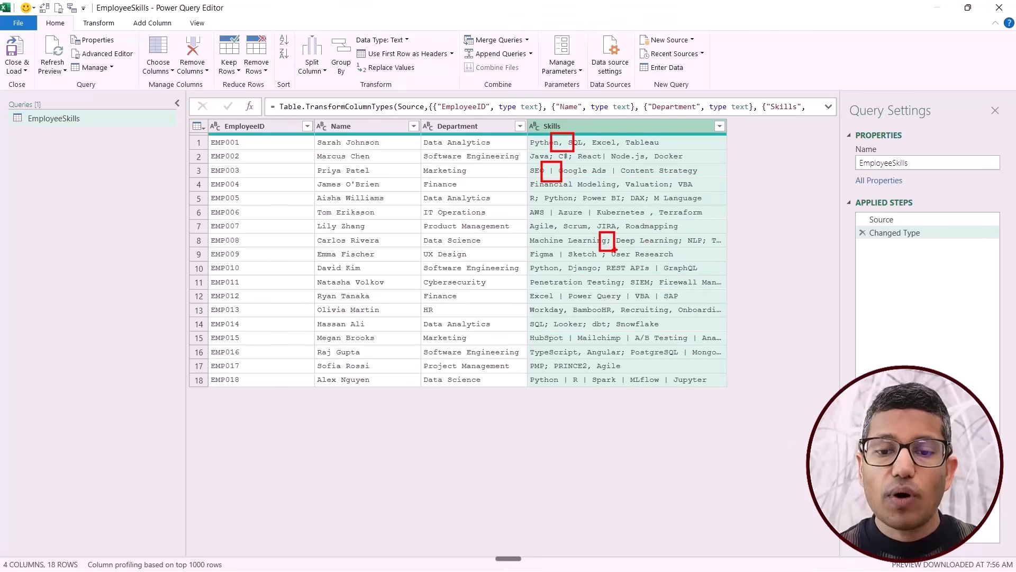
key("Escape")
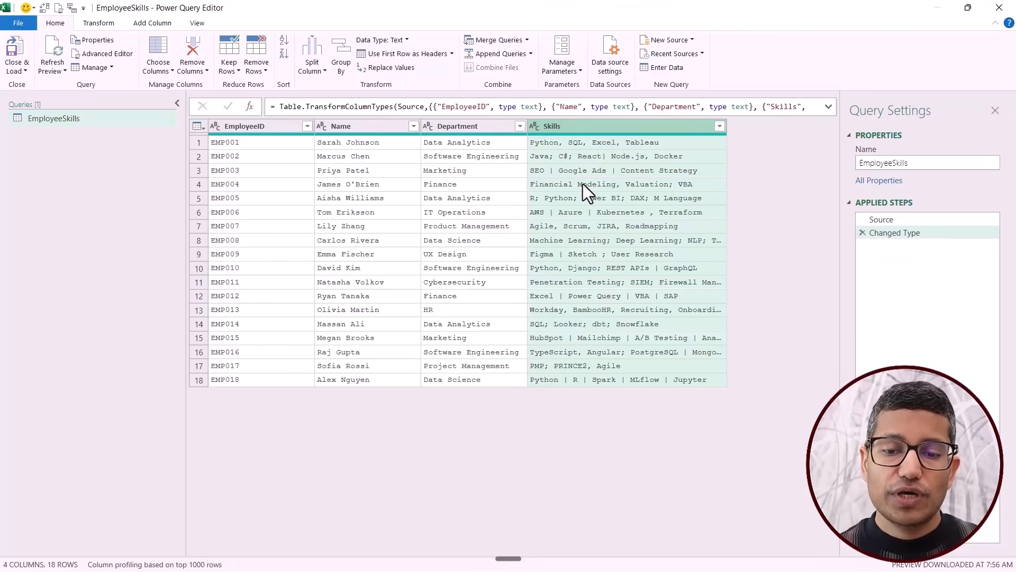
Split the Skills column by the Comma delimiter at each occurrence.
right_click(570, 130)
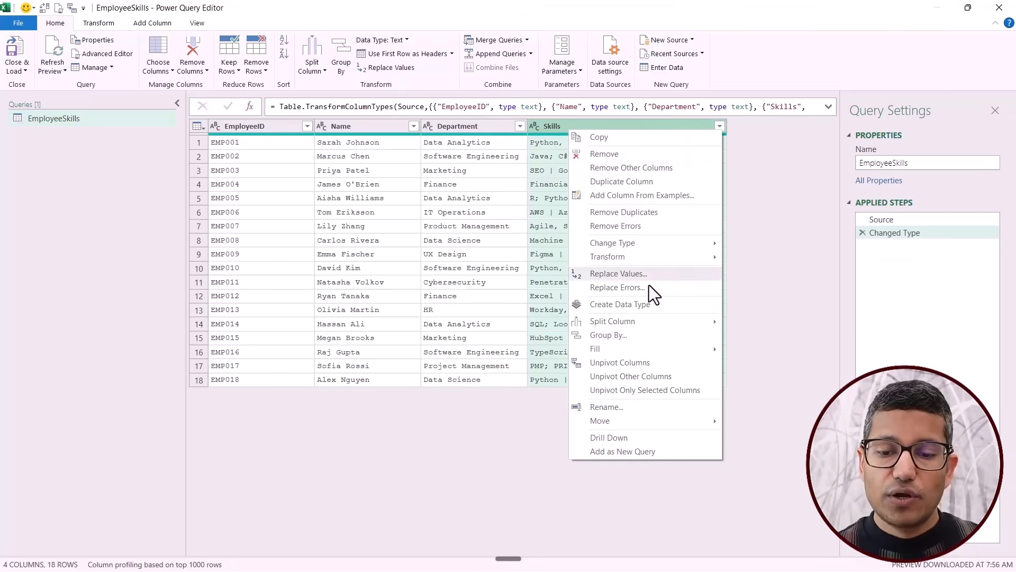
mouse_move(658, 323)
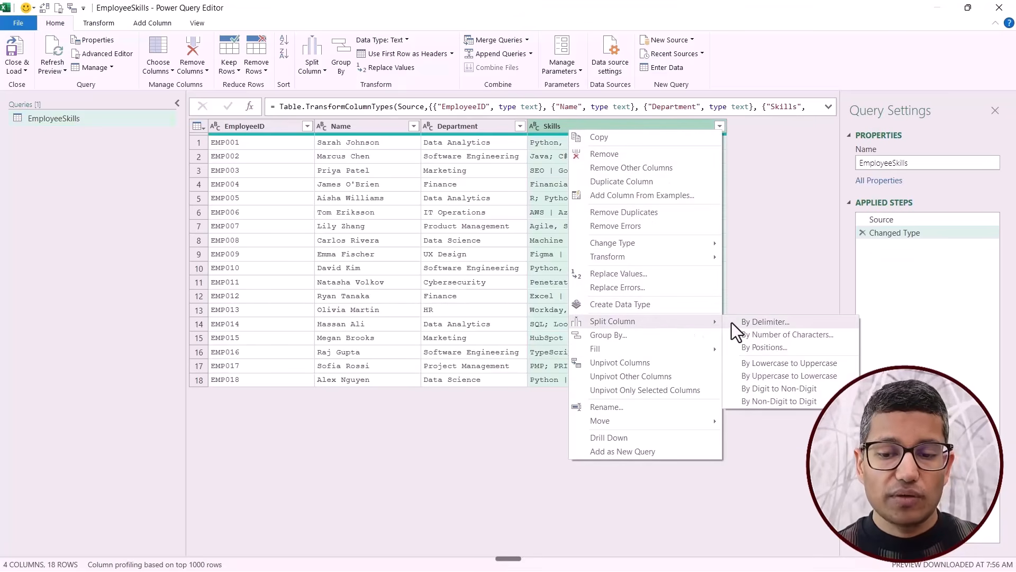
left_click(761, 325)
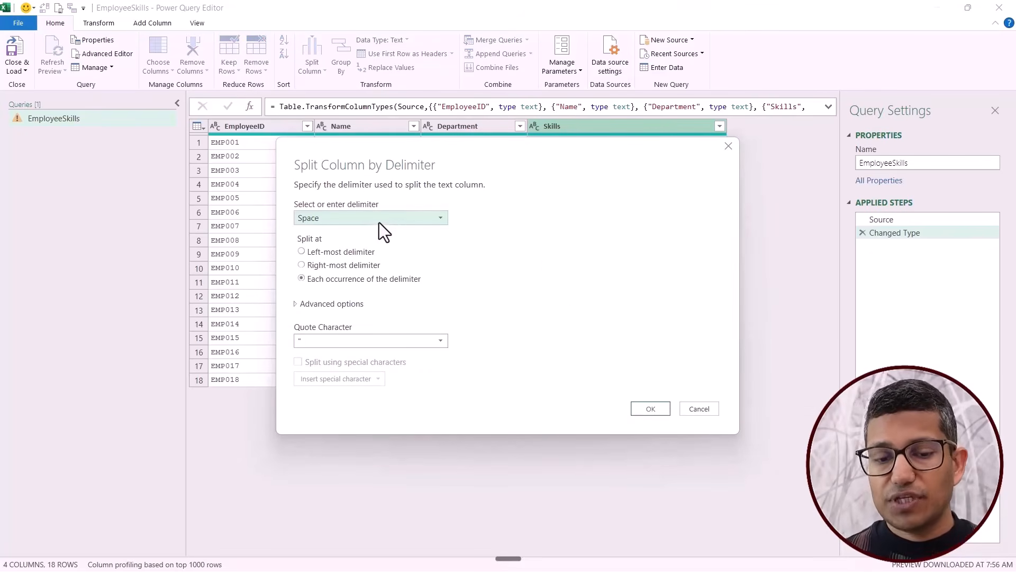
left_click(379, 222)
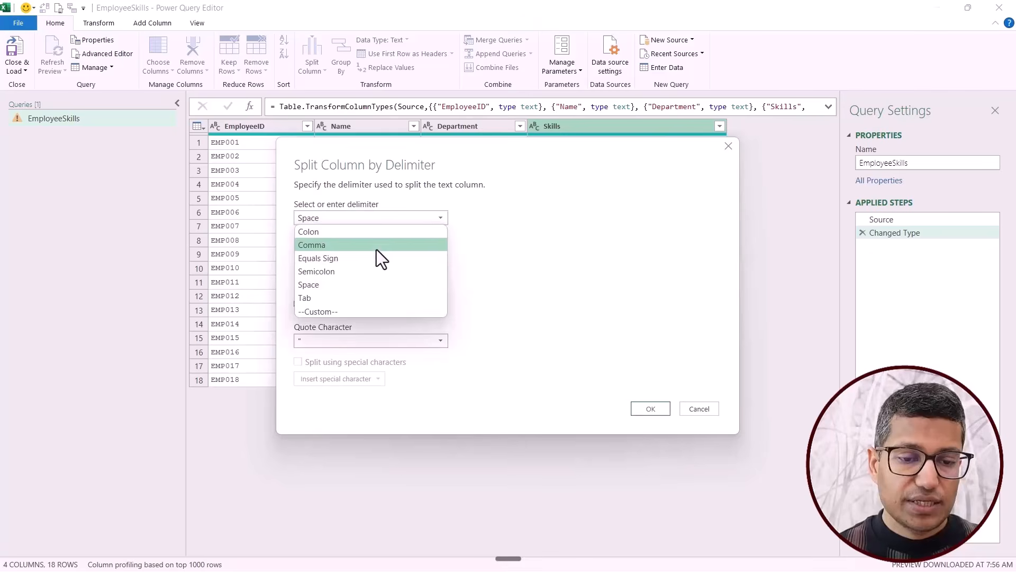
left_click(377, 247)
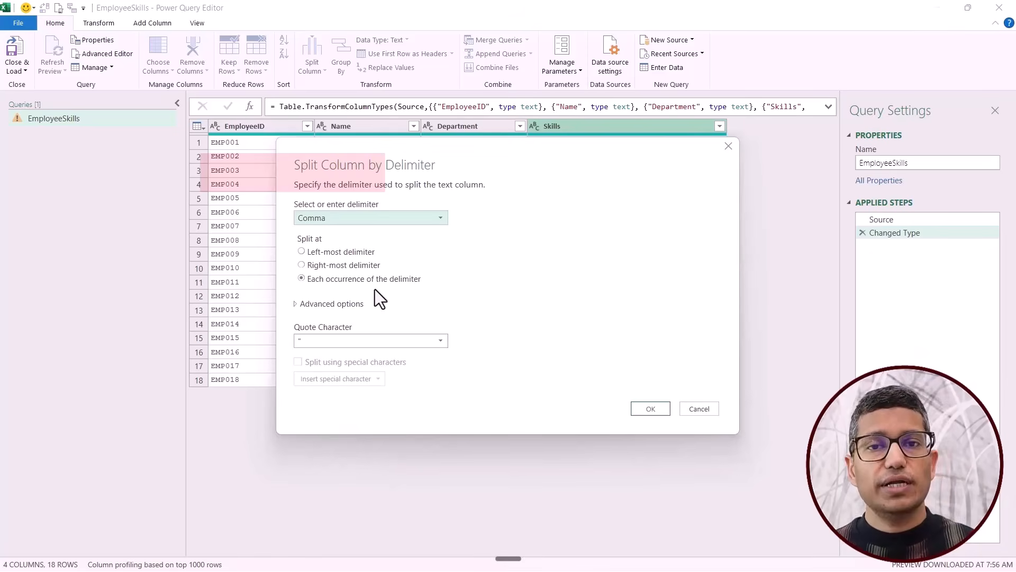
left_click(651, 409)
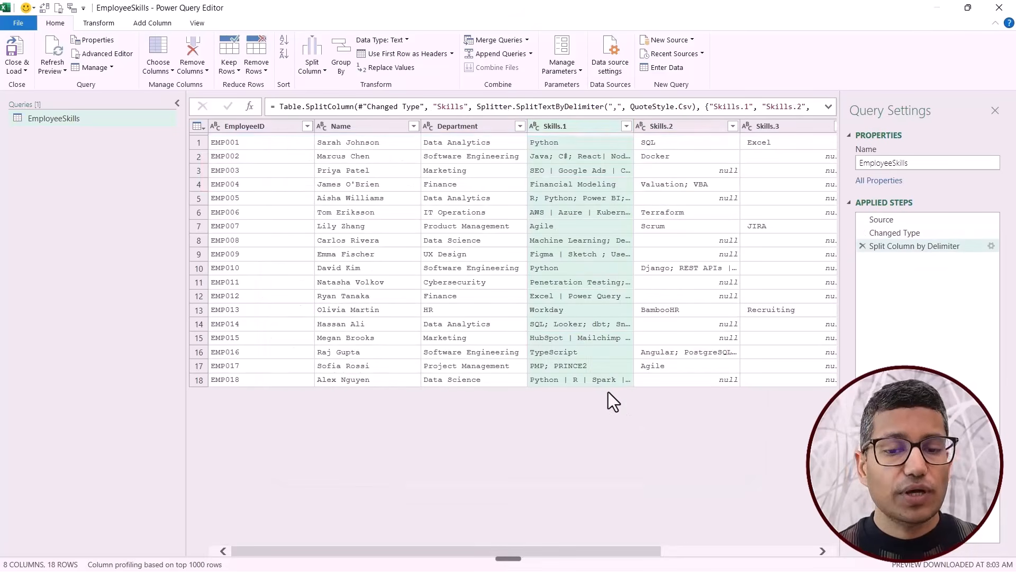
Review the split Skills columns and inspect the first two entries of Skills.1.
left_click_drag(441, 551, 583, 556)
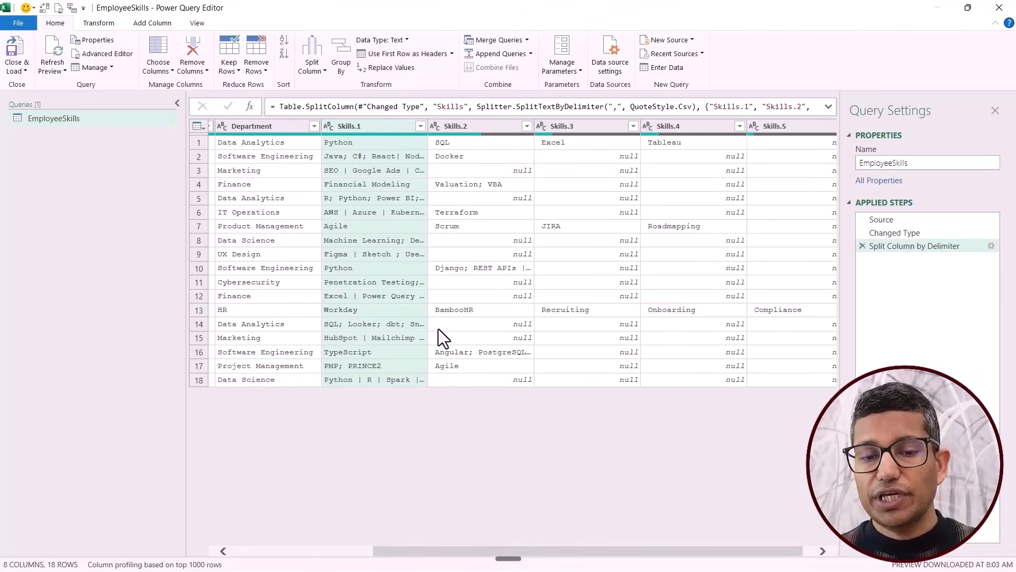
left_click(351, 141)
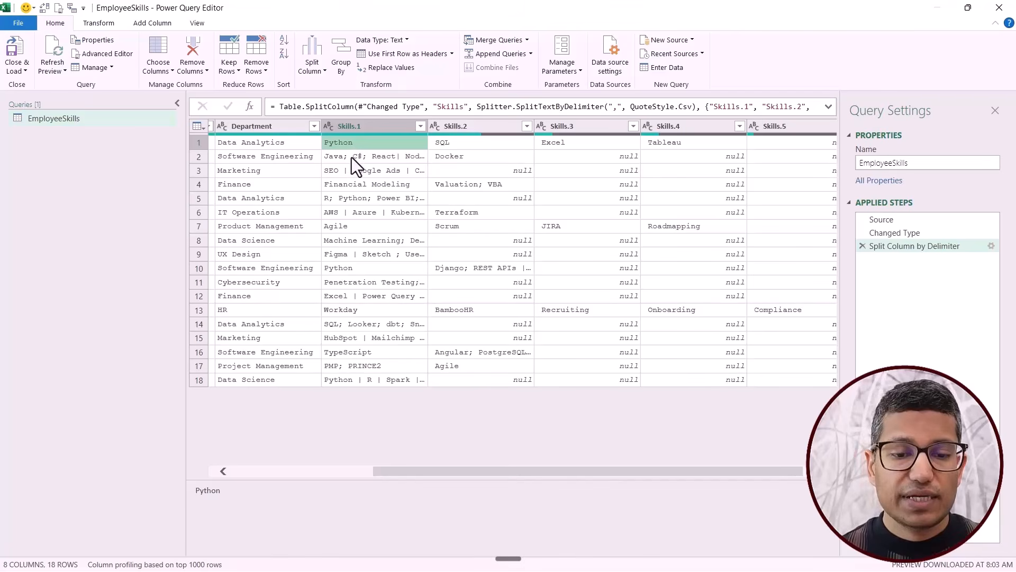
left_click(351, 157)
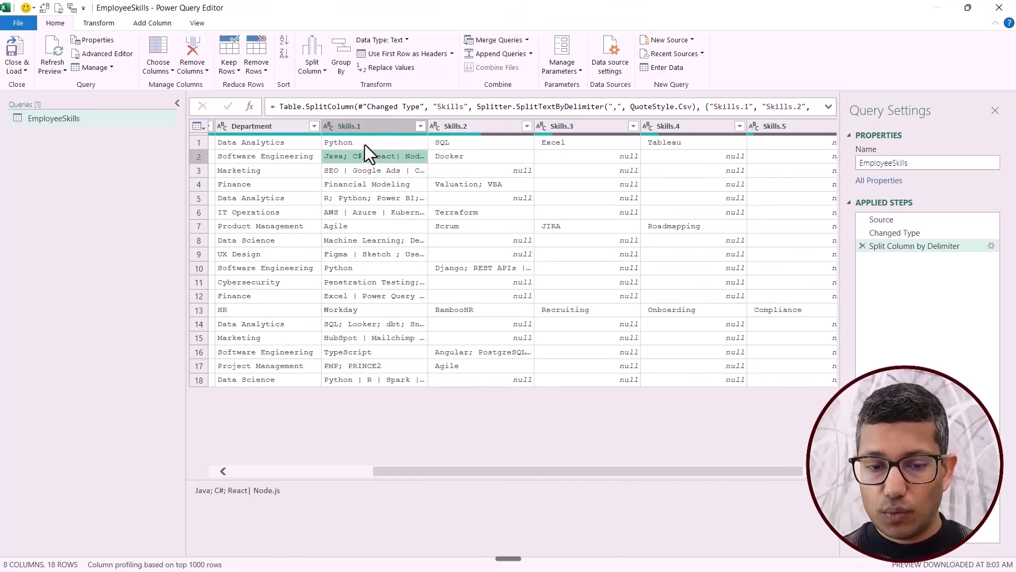
left_click(366, 144)
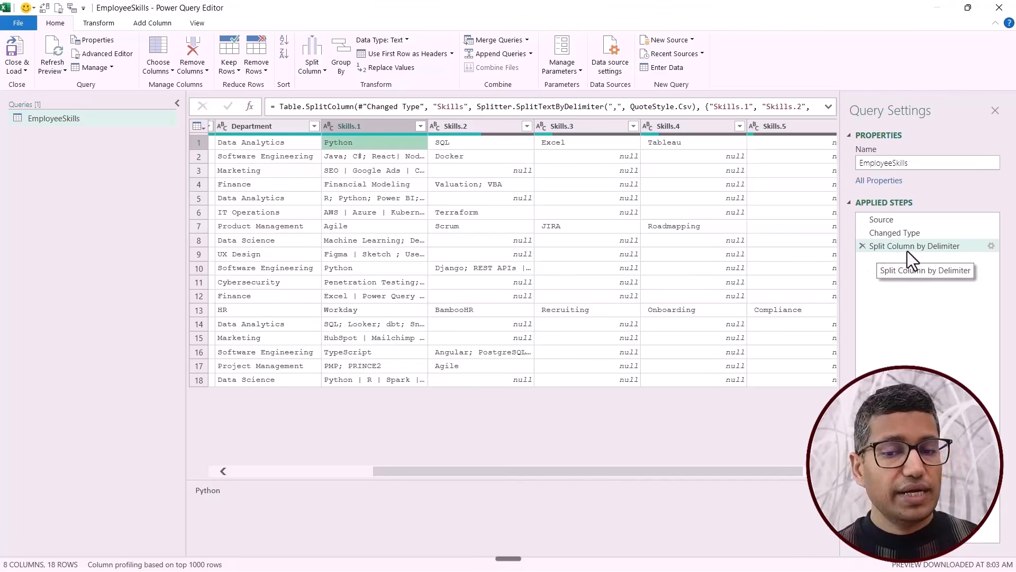
Expand the formula of the Split Column by Delimiter step and change its splitter function to Splitter.SplitTextByAnyDelimiter.
left_click(828, 108)
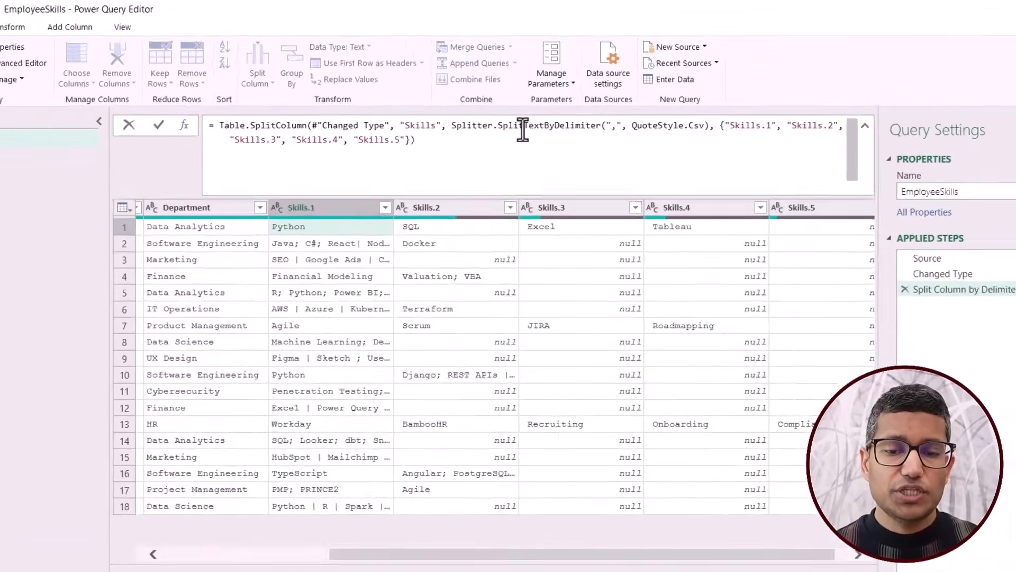
mouse_move(553, 107)
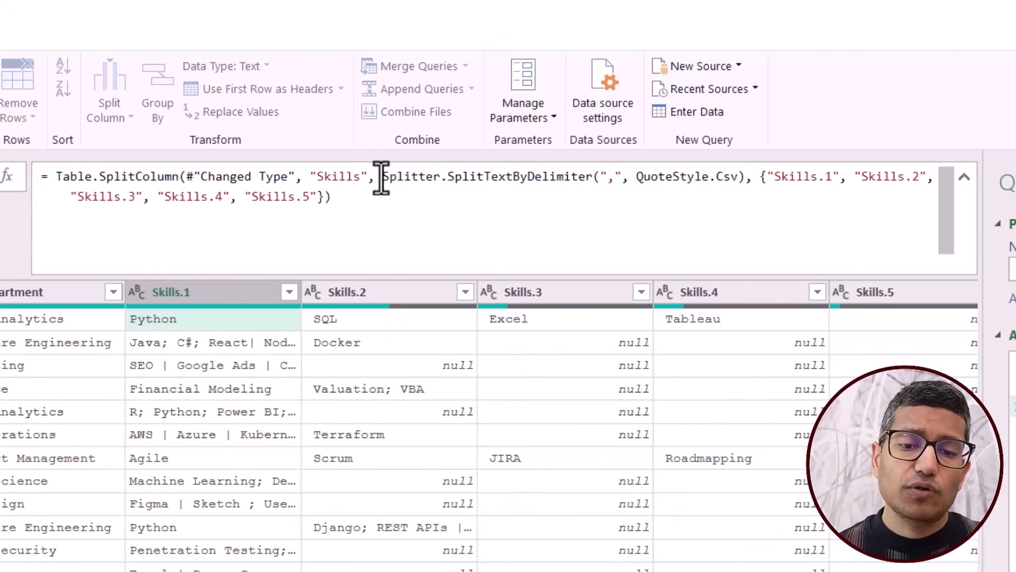
left_click_drag(381, 180, 590, 183)
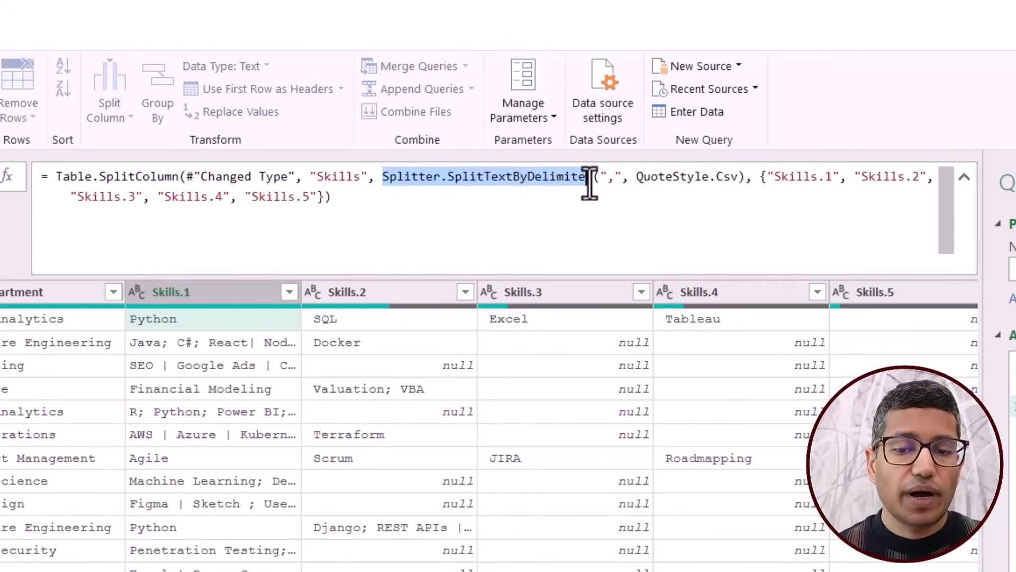
left_click(529, 176)
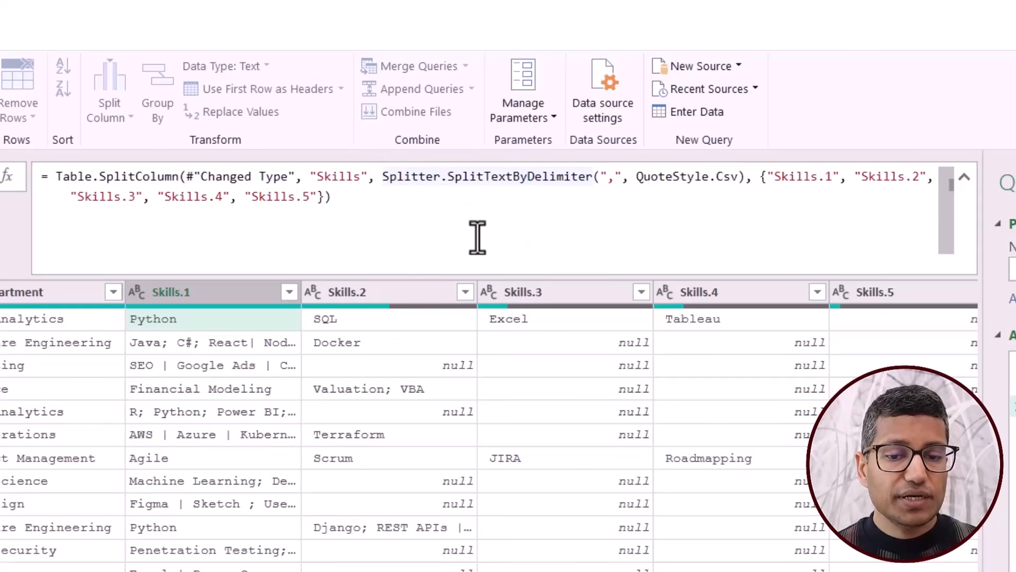
type("Any")
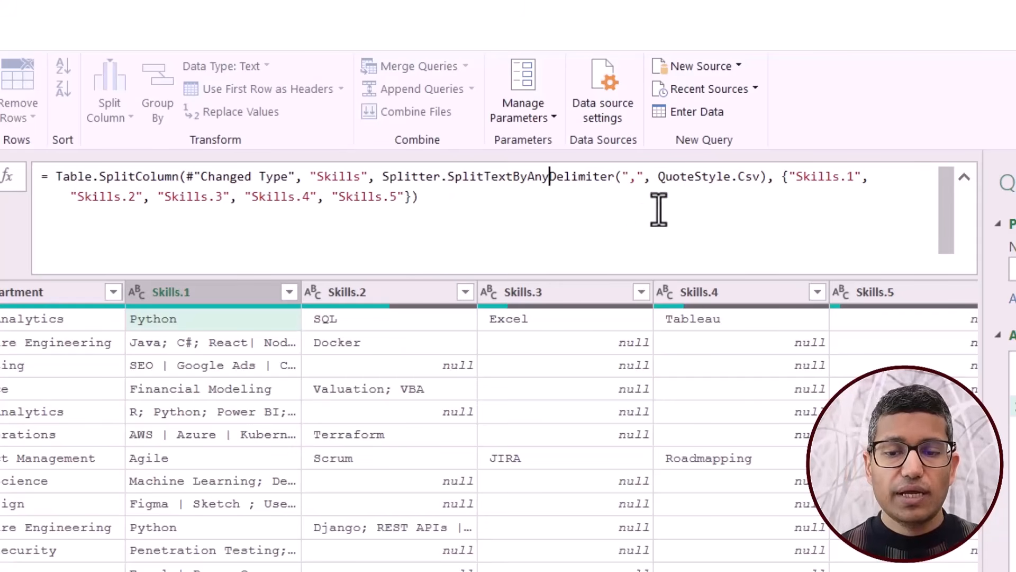
Replace the single comma in the Skills splitter formula with the delimiter list {",",";","|"}.
left_click_drag(643, 176, 622, 179)
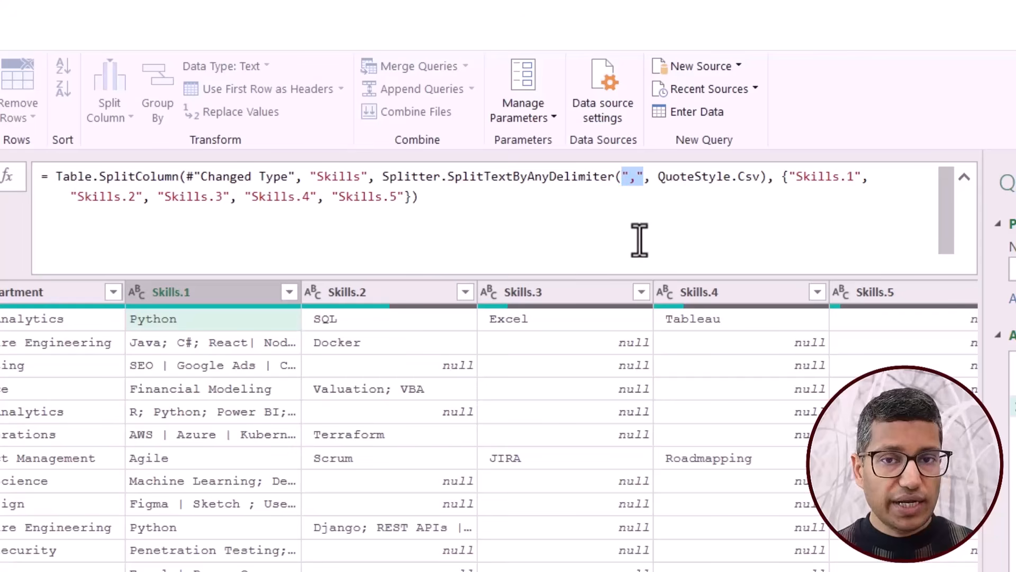
type("{")
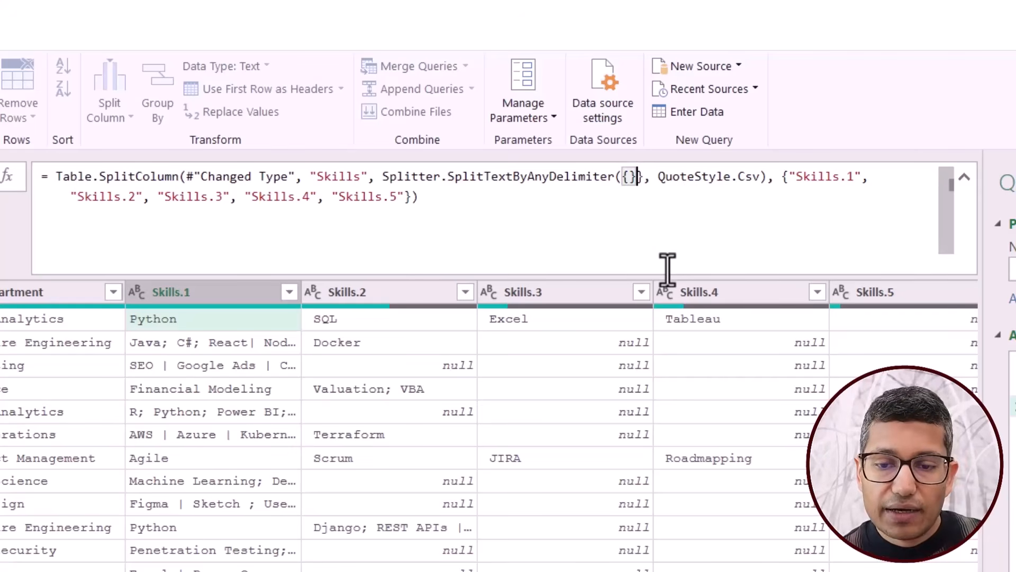
key("Delete")
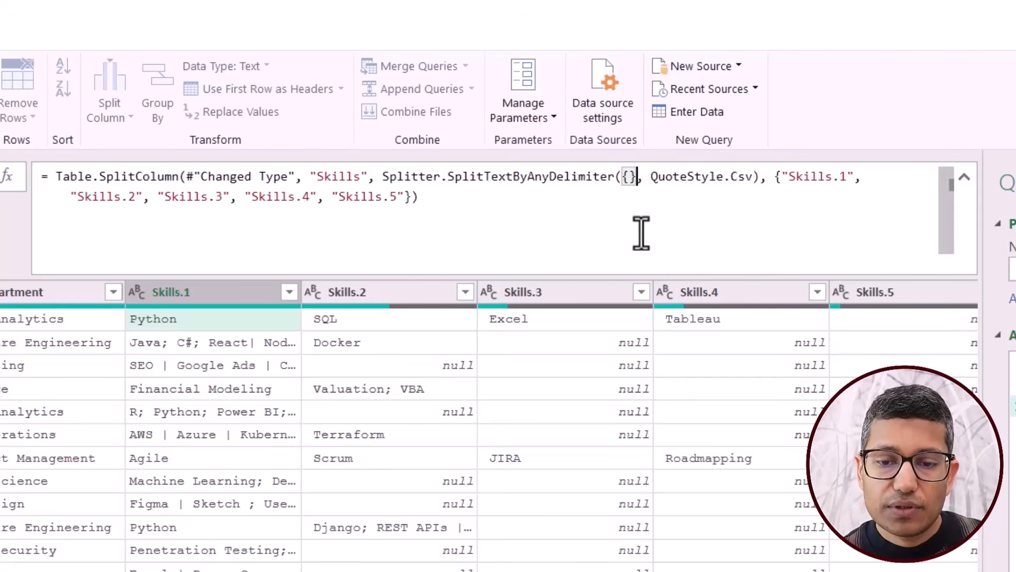
key("Left")
type("\"\"")
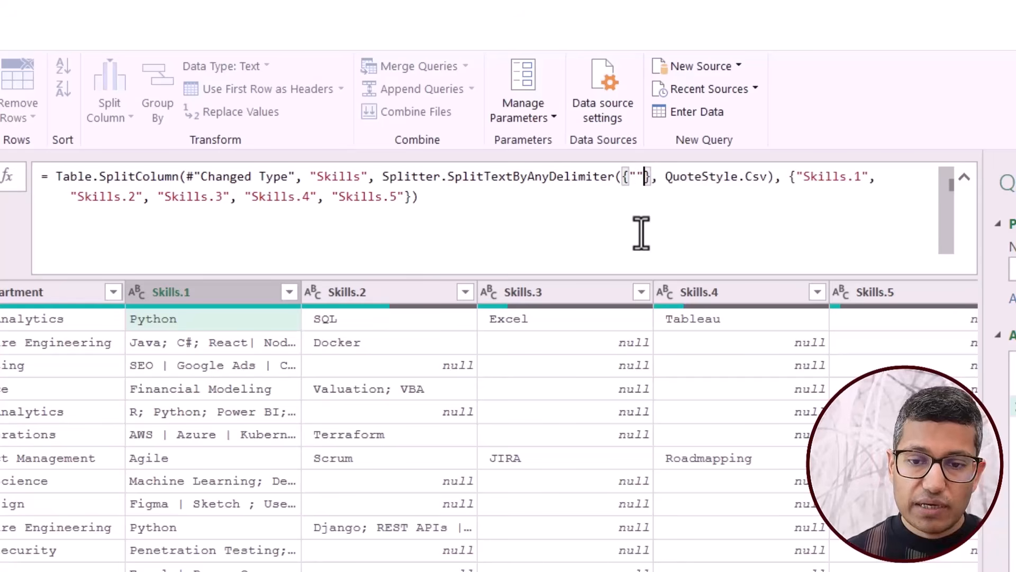
key("BackSpace")
type(",\"")
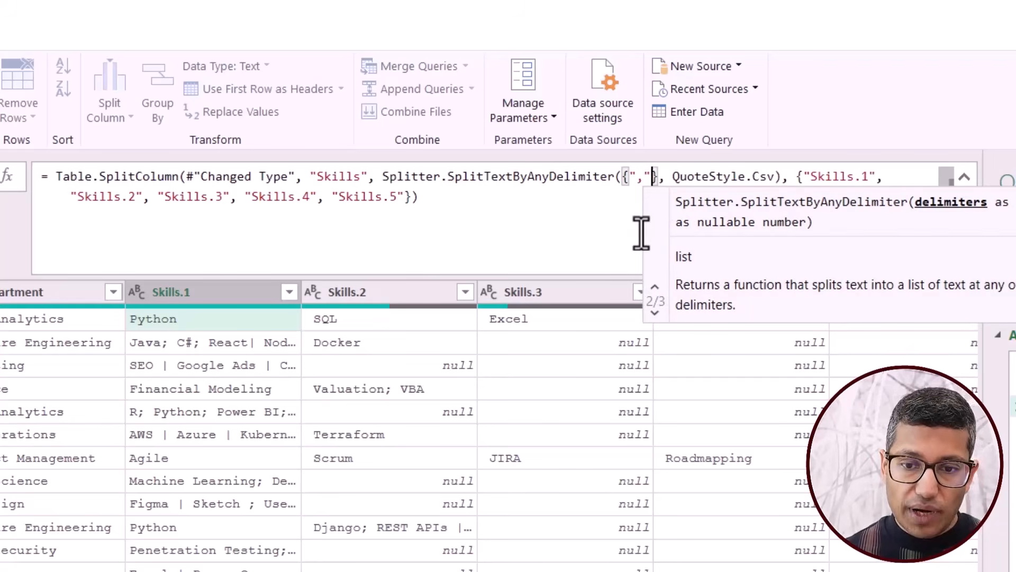
type(",\"")
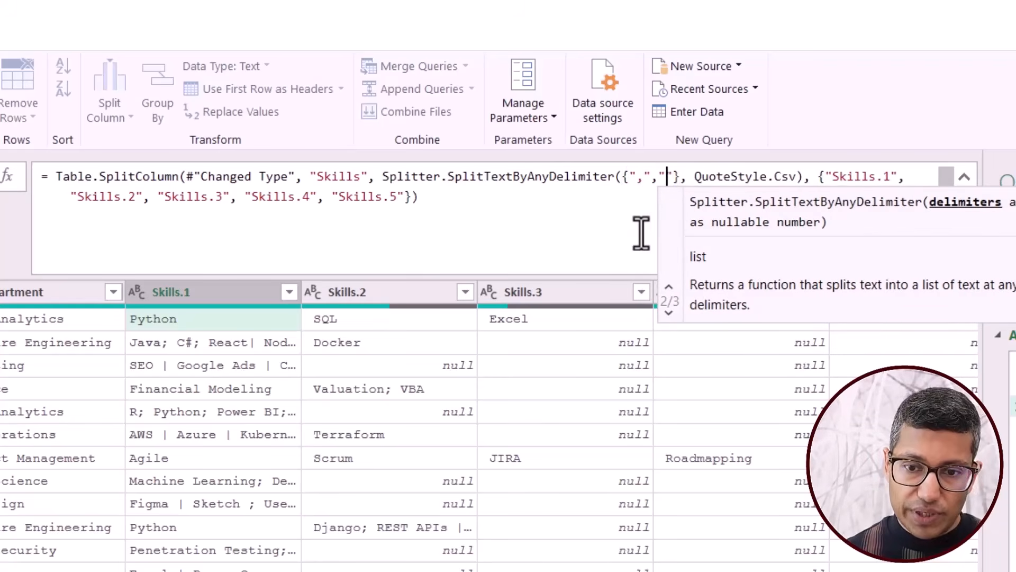
type(";\"")
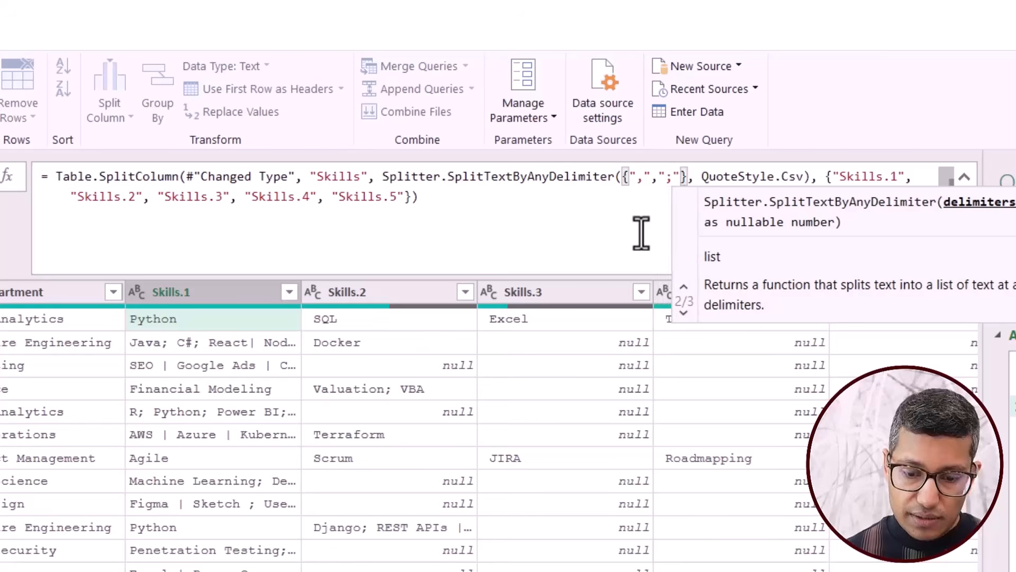
type(",\"|")
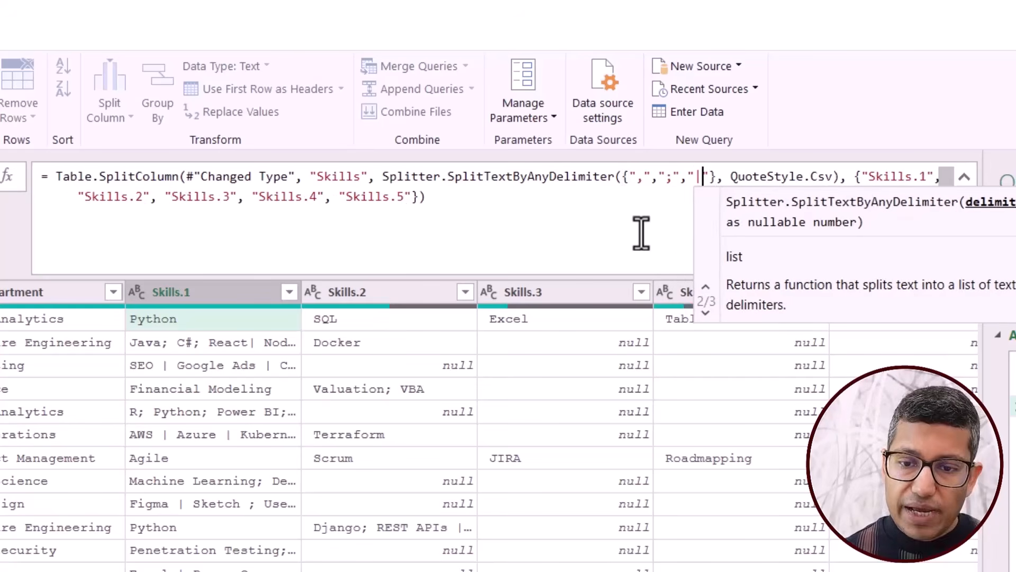
type("\"")
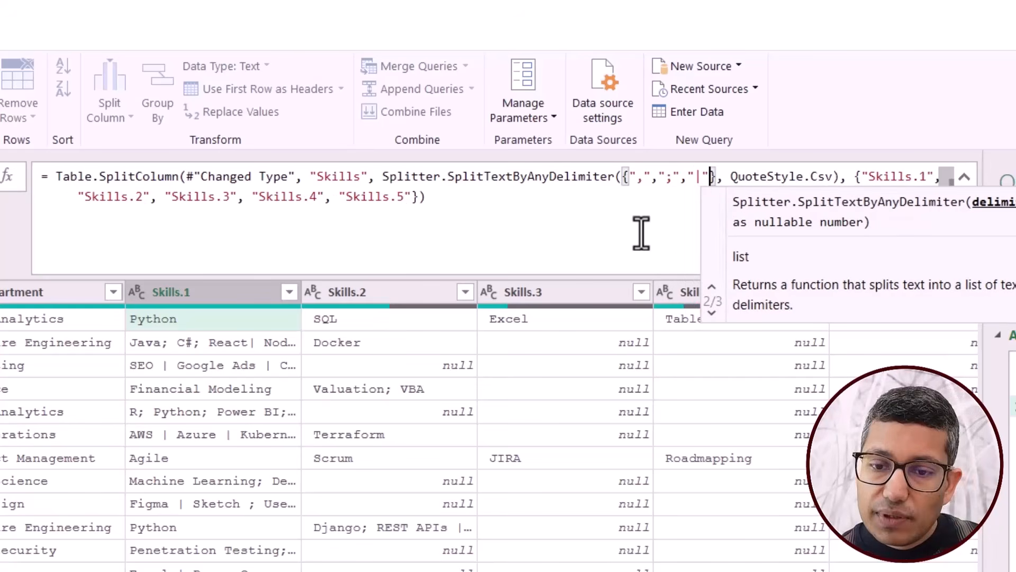
left_click(544, 210)
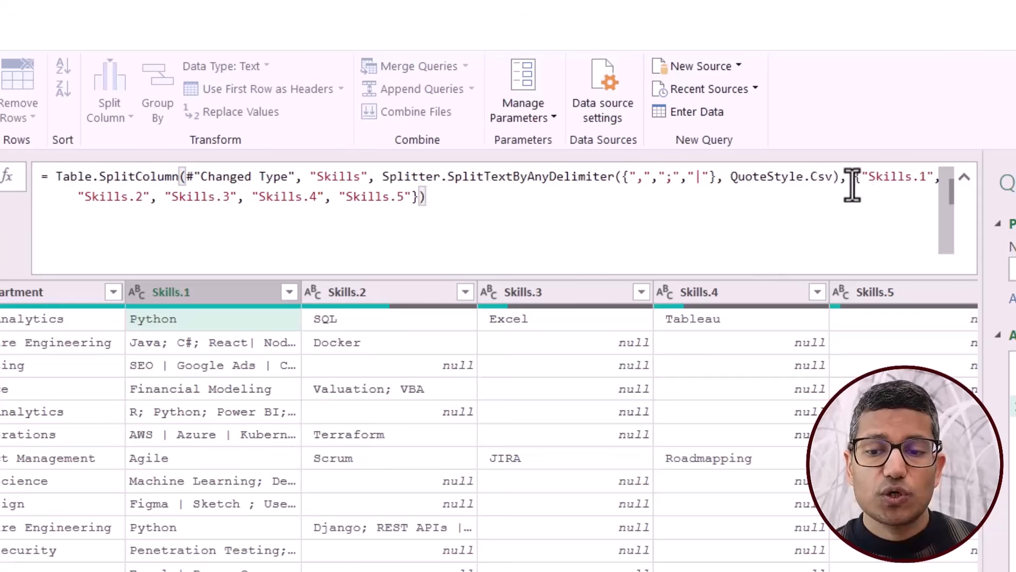
Remove the list of names Skills.1 to Skills.5 from the split formula, apply it and check the resulting columns.
left_click_drag(853, 179, 431, 209)
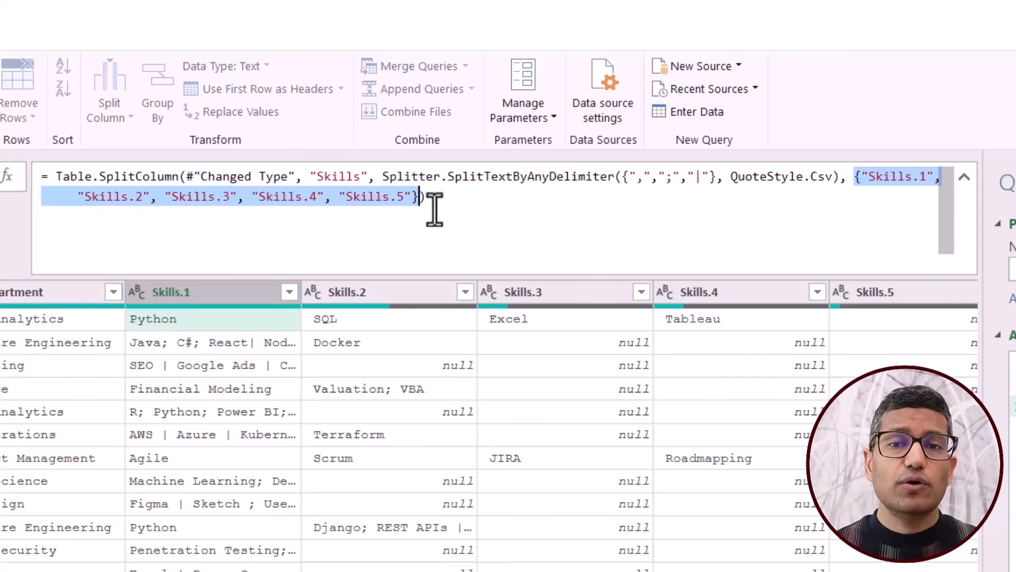
key("Delete")
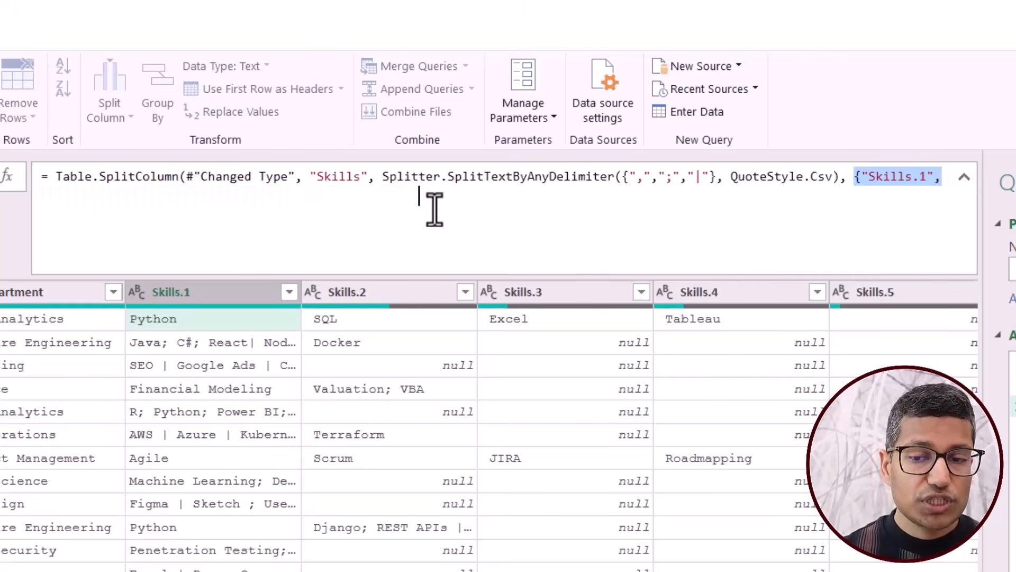
key("BackSpace")
key("BackSpace")
key("BackSpace")
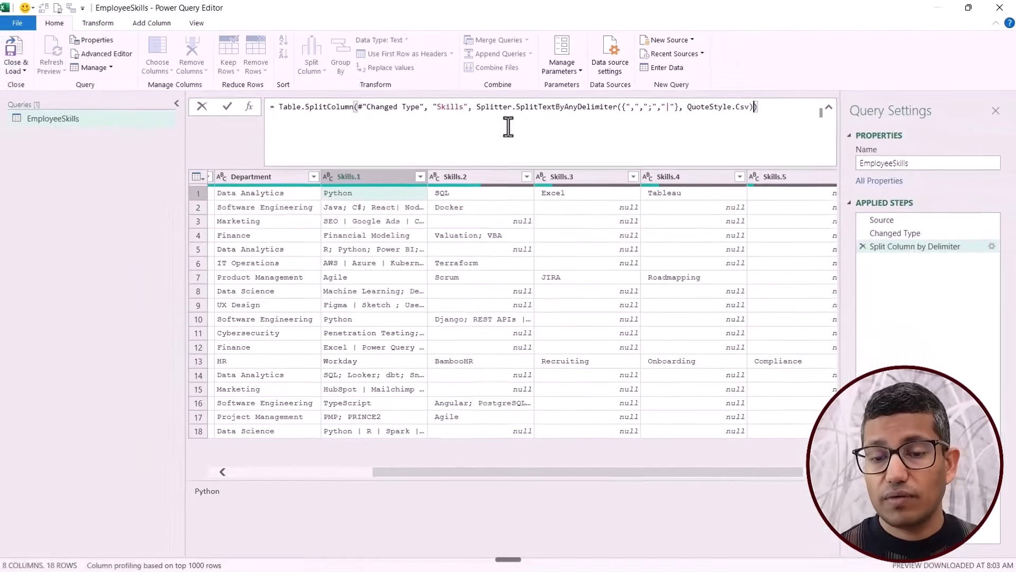
key("Return")
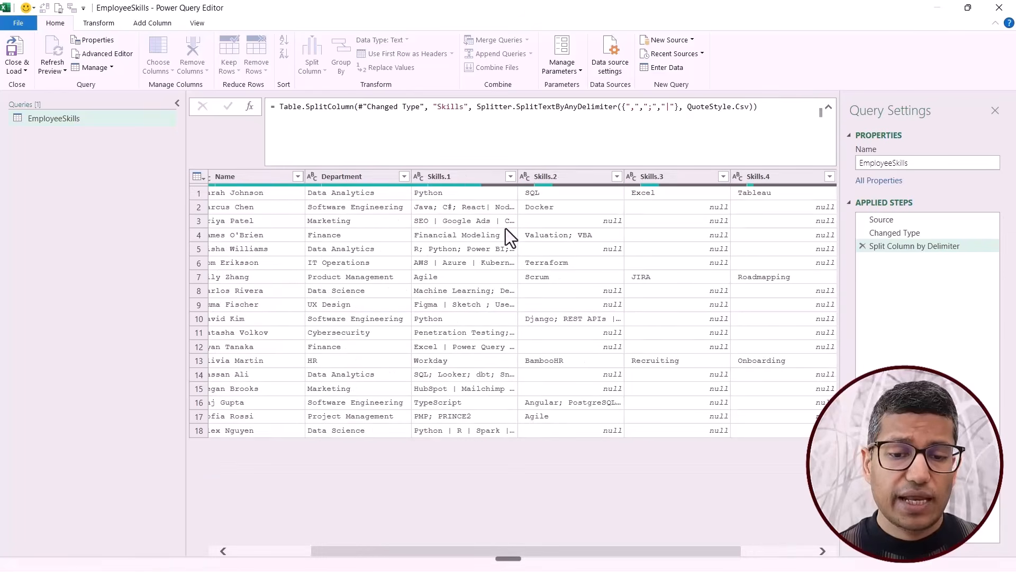
left_click_drag(469, 550, 386, 547)
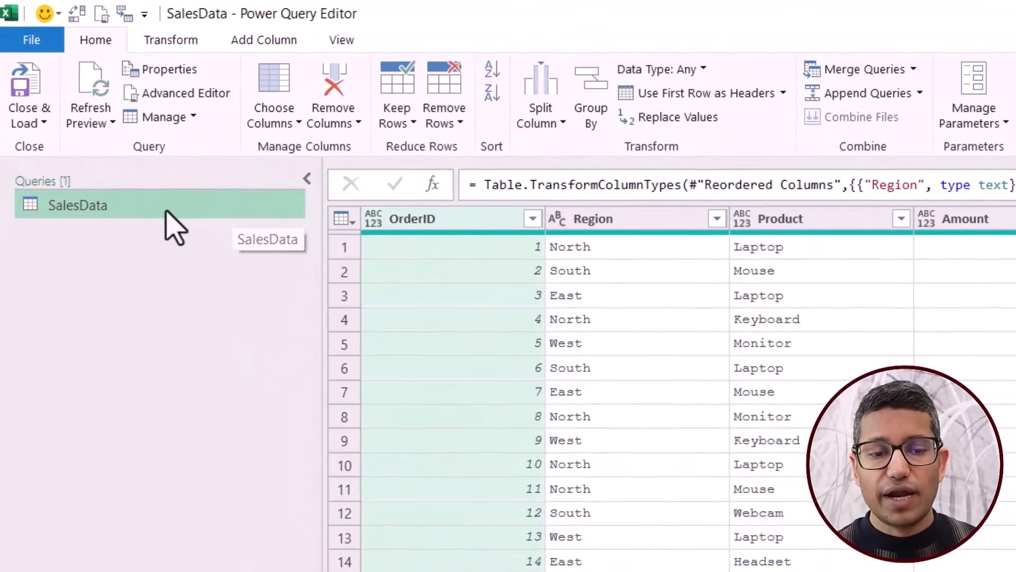
Duplicate the SalesData query and name the copy Duplicate.
right_click(166, 210)
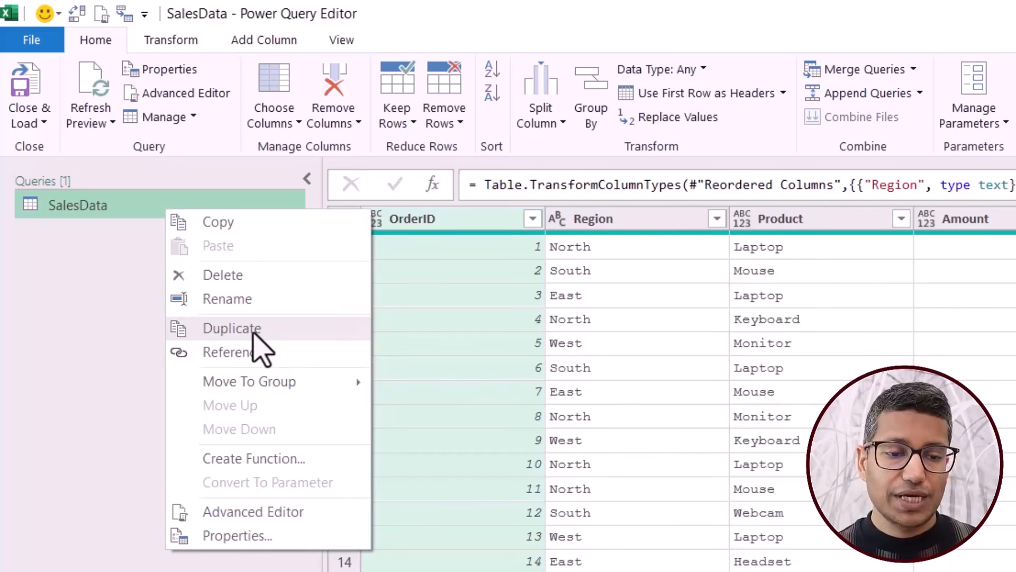
left_click(253, 331)
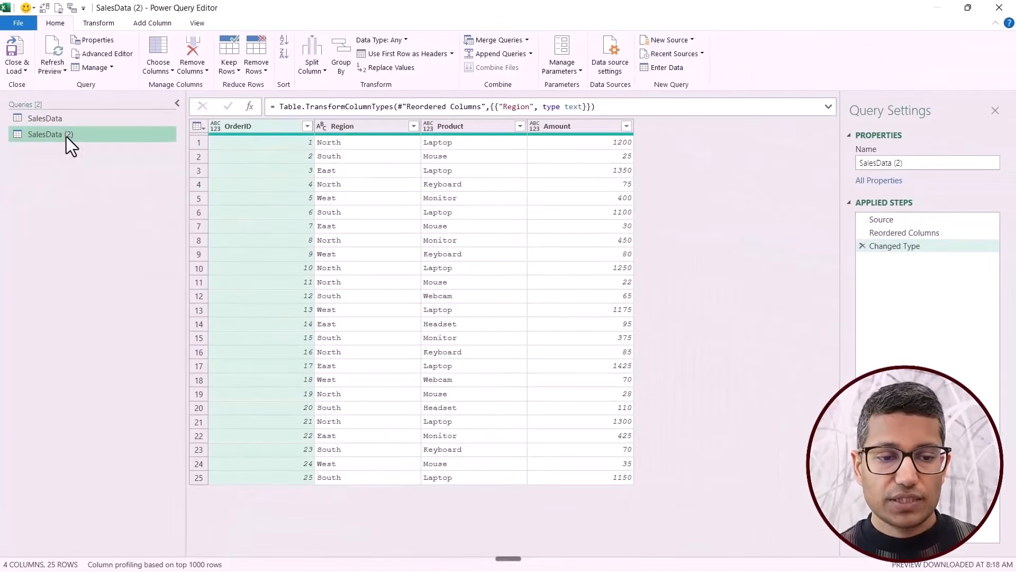
double_click(114, 236)
type("Dup")
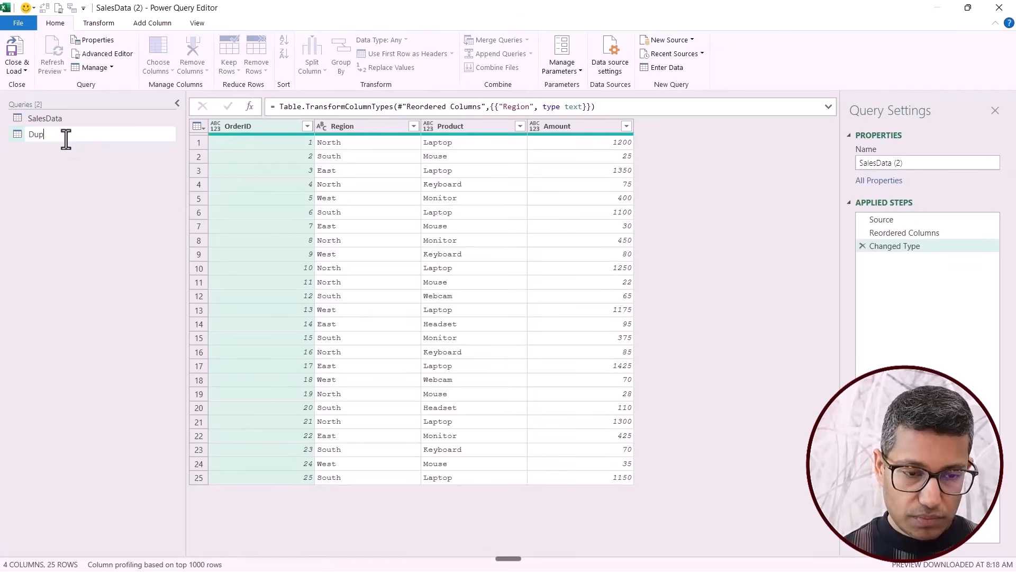
type("licate")
key("Return")
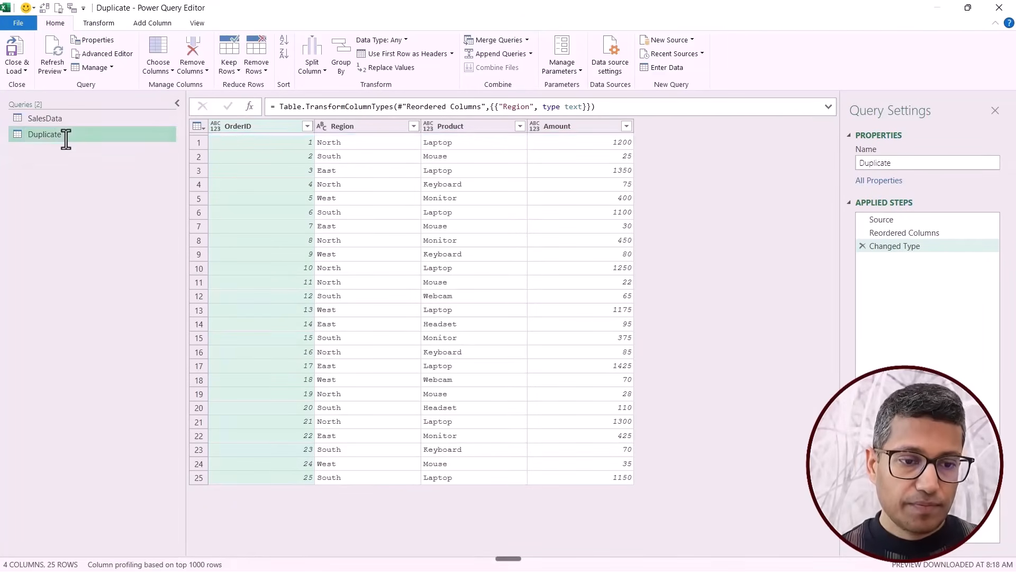
Create a reference to the SalesData query and name it Reference.
right_click(65, 119)
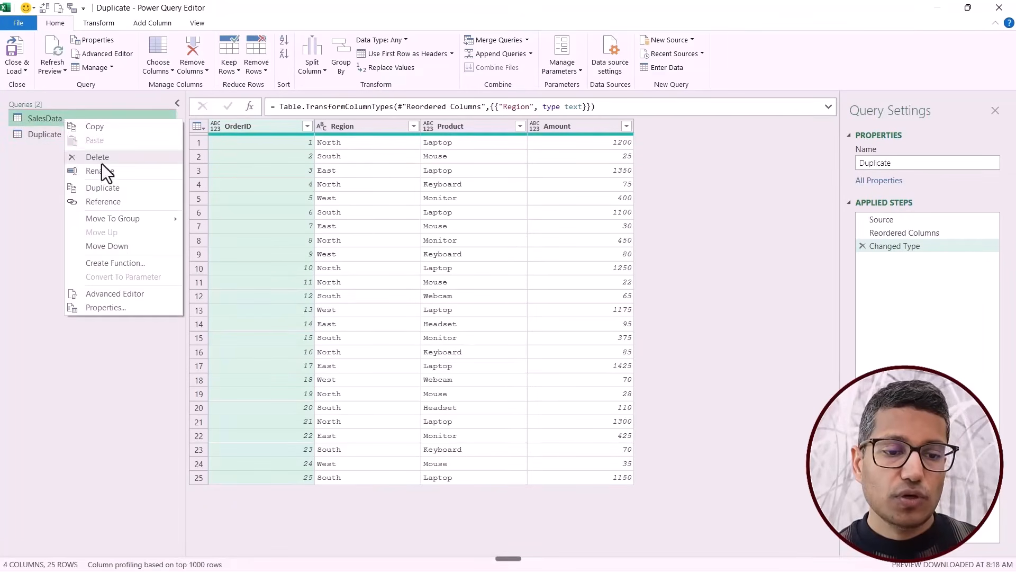
left_click(106, 203)
key("F2")
type("Ref")
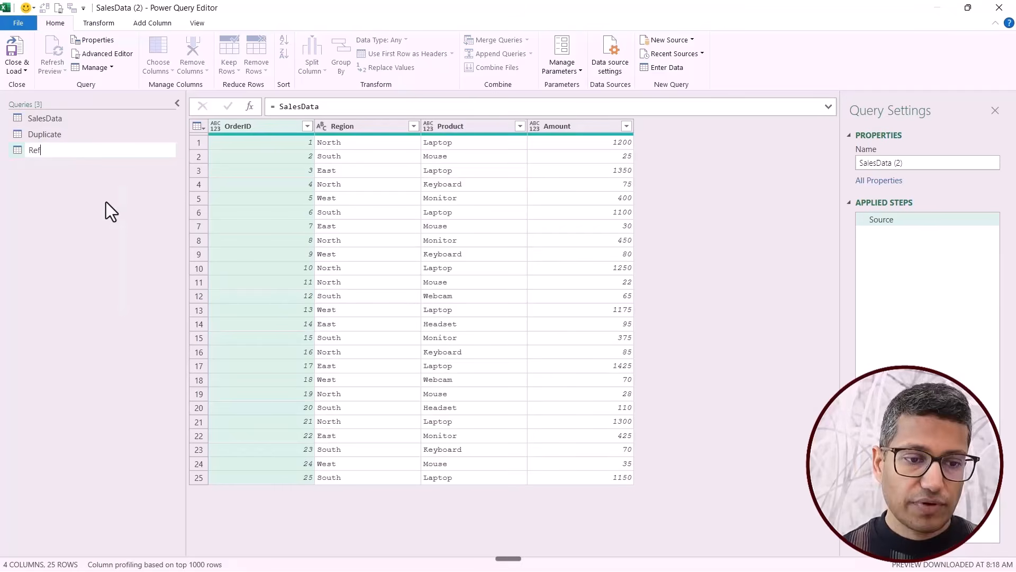
type("erence")
key("Return")
Compare the applied steps of SalesData, Duplicate and Reference, and inspect the Source formula of the Reference query.
left_click(81, 134)
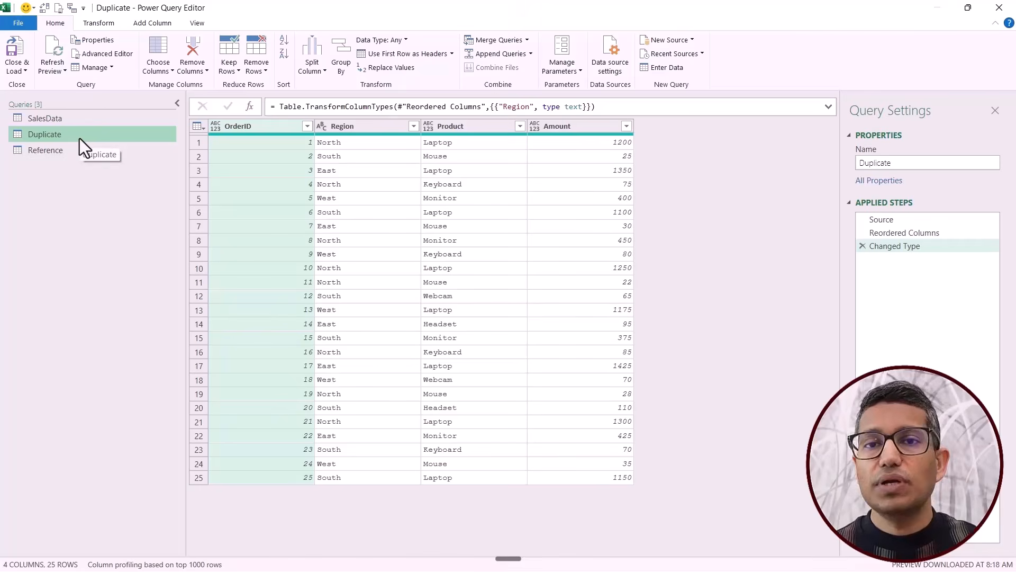
left_click(72, 119)
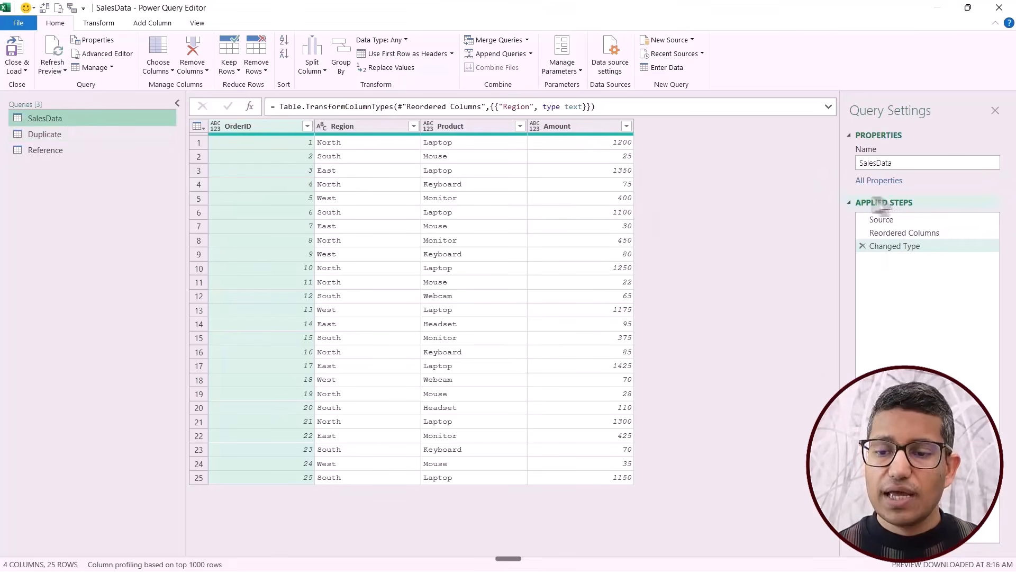
left_click(106, 140)
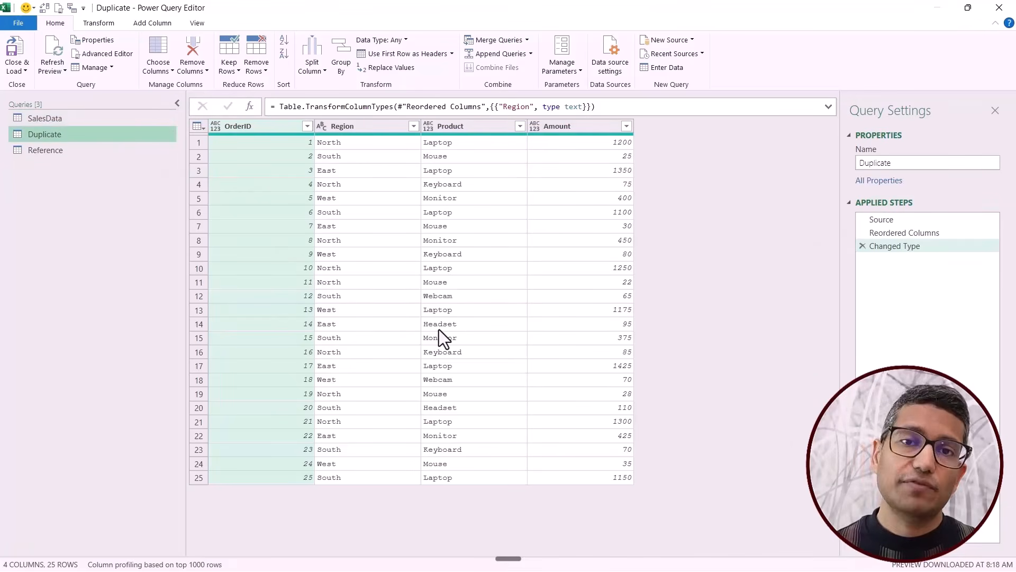
left_click(93, 125)
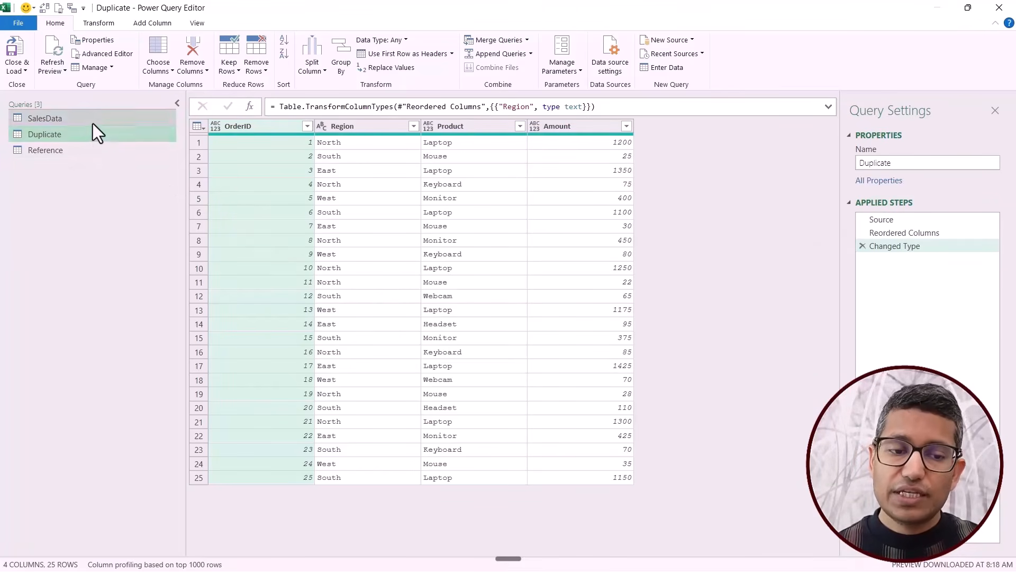
left_click(92, 137)
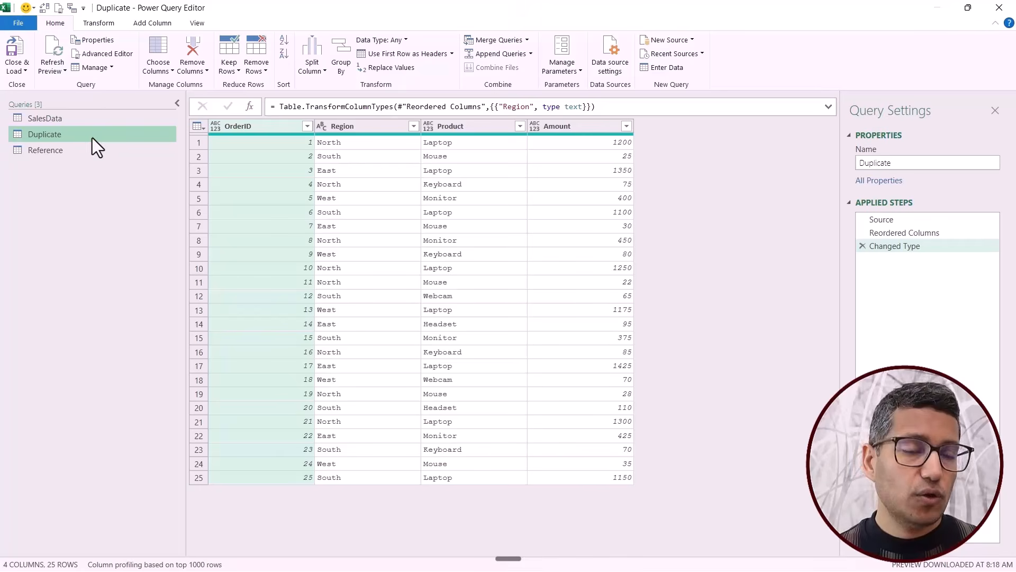
left_click(86, 152)
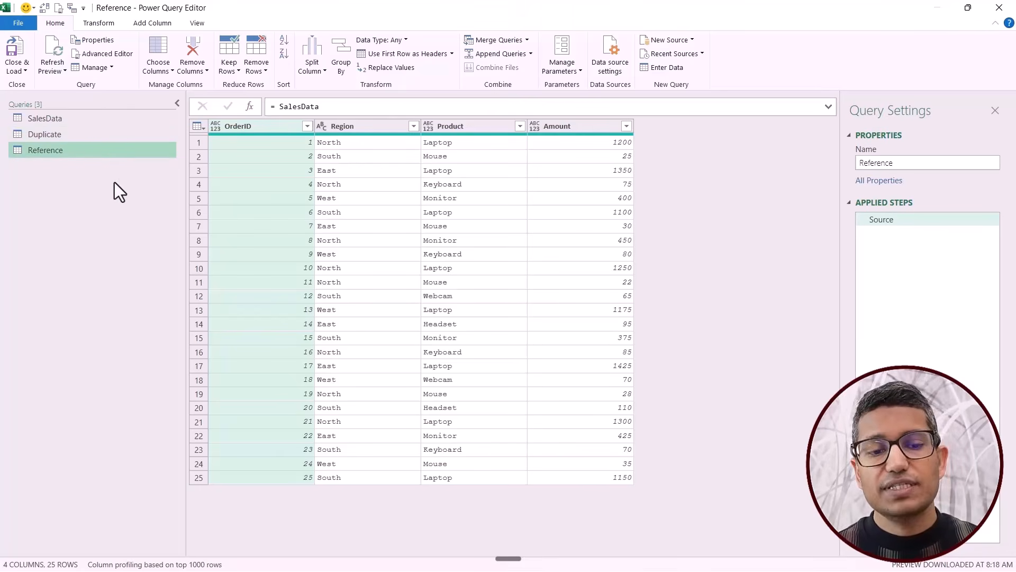
left_click(72, 122)
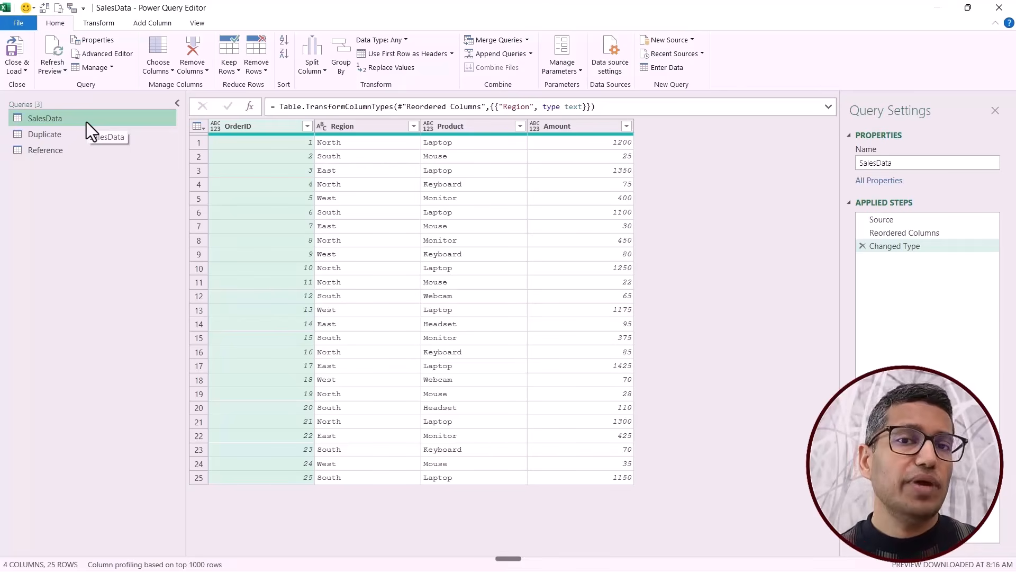
left_click(70, 153)
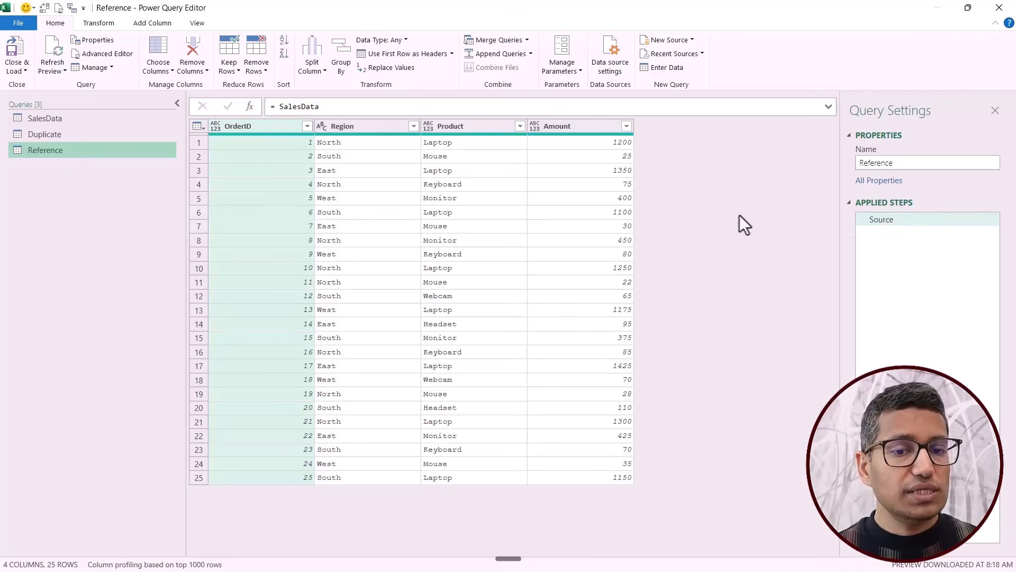
left_click_drag(268, 106, 325, 108)
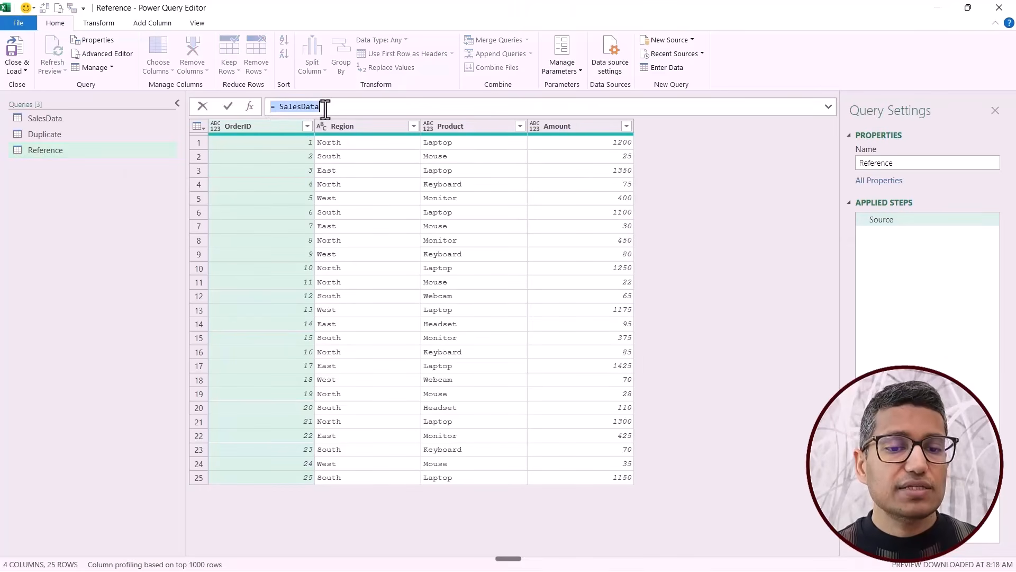
left_click(27, 153)
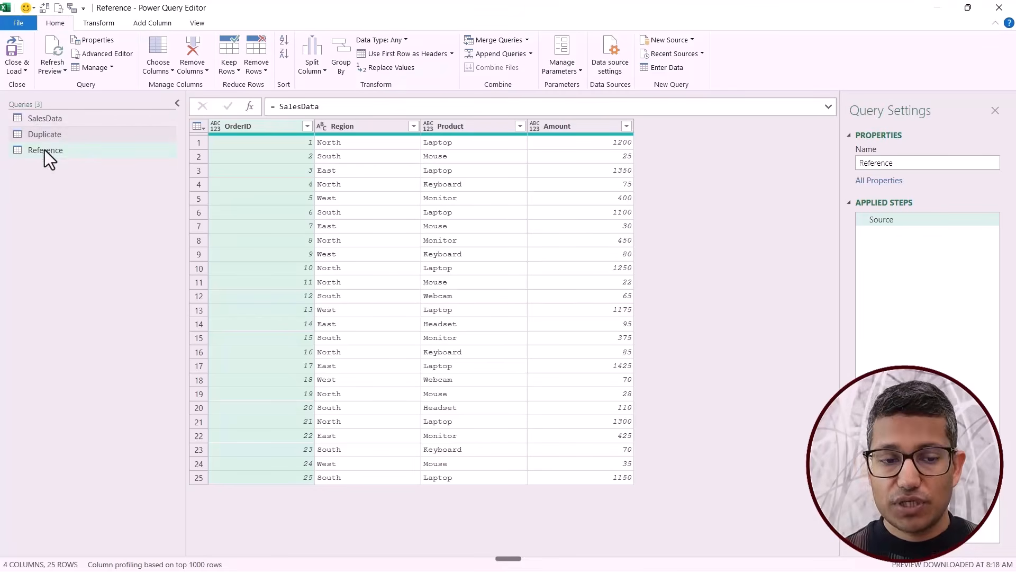
Rename the Product column of the SalesData query to Item, and open the Duplicate query to check its columns.
left_click(52, 118)
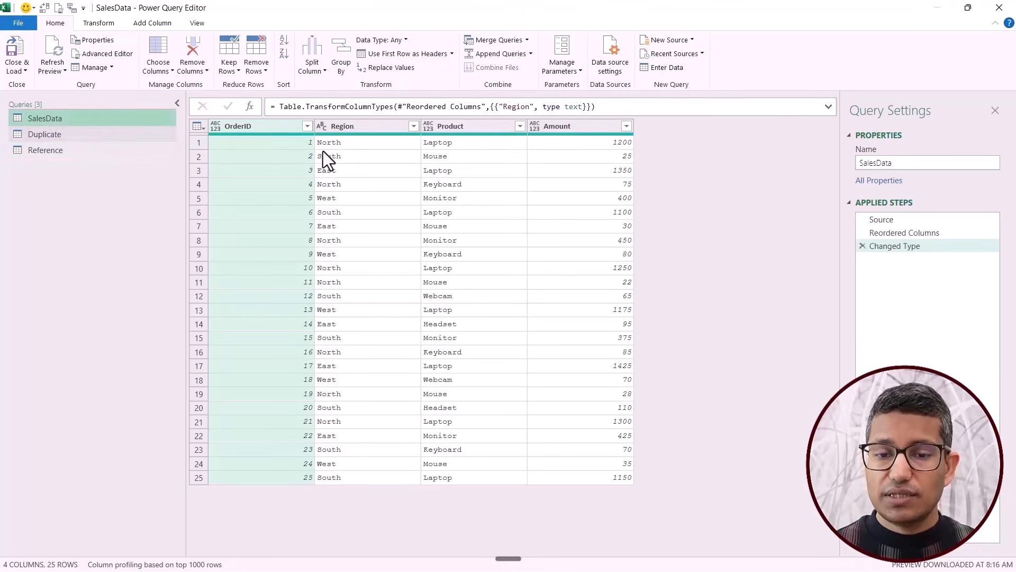
double_click(478, 128)
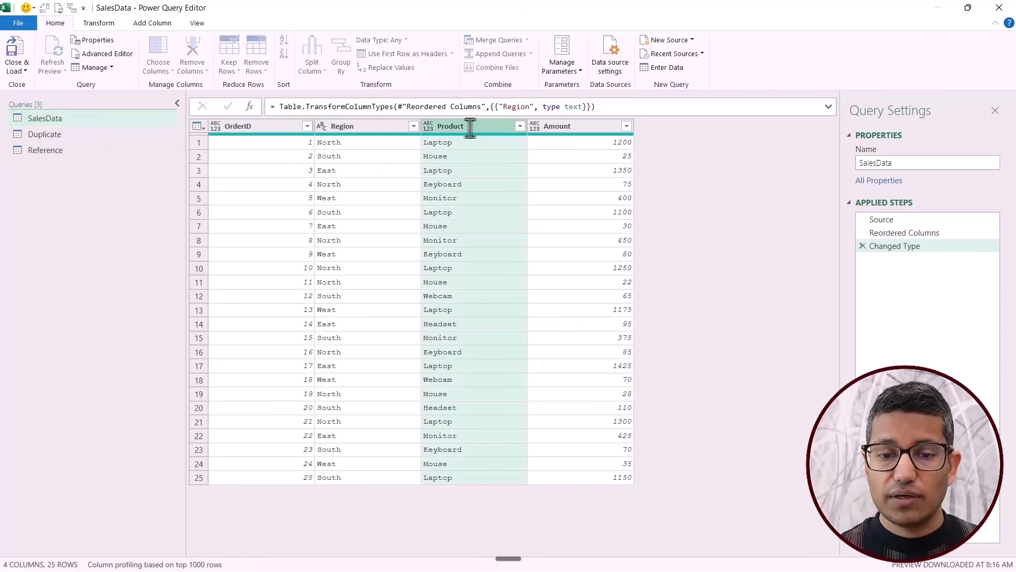
type("Item")
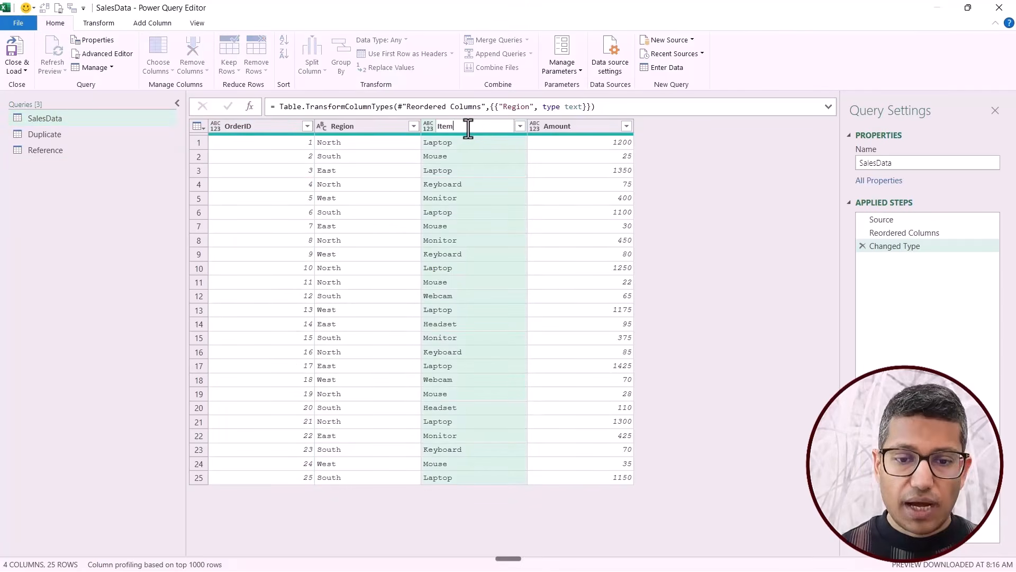
key("Return")
left_click(88, 134)
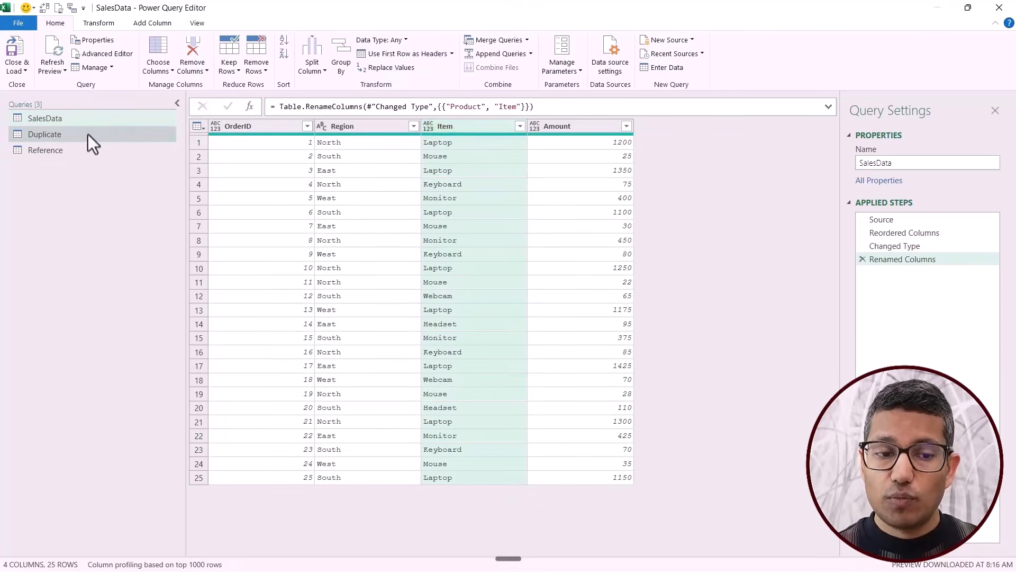
Check the columns of the Reference query and return to the SalesData query.
left_click(83, 150)
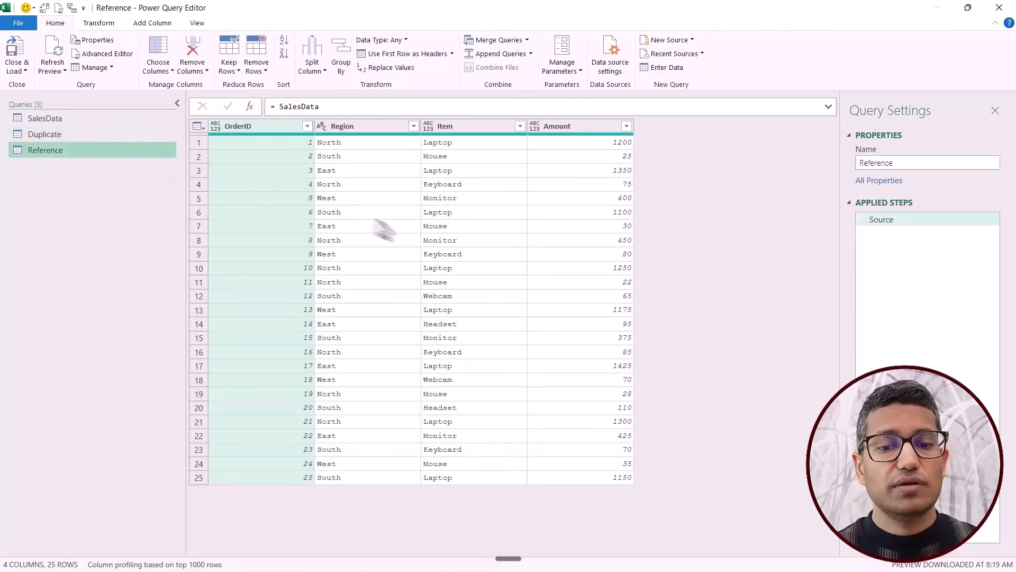
left_click(120, 119)
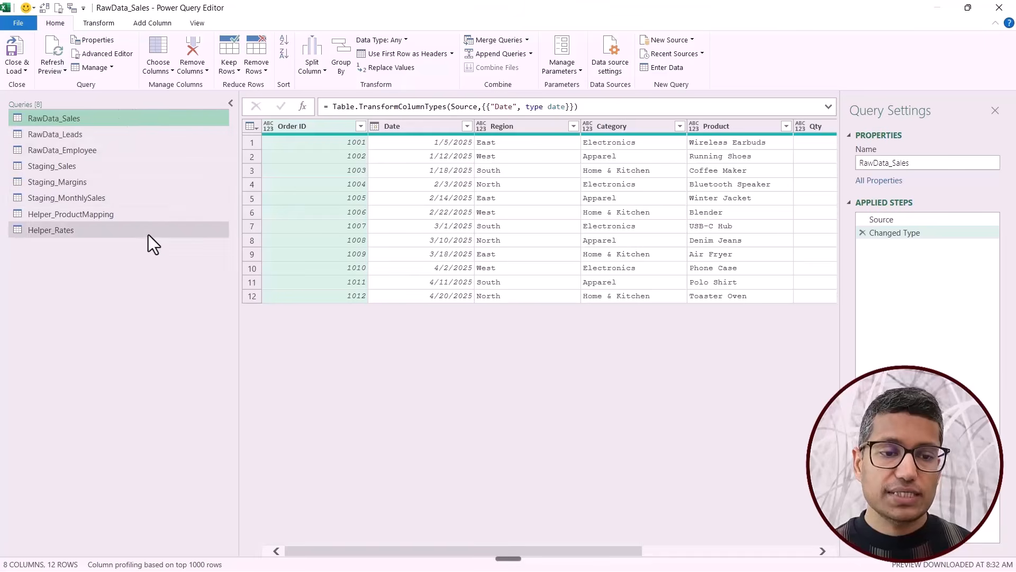
Create a new query group named RawData.
right_click(100, 305)
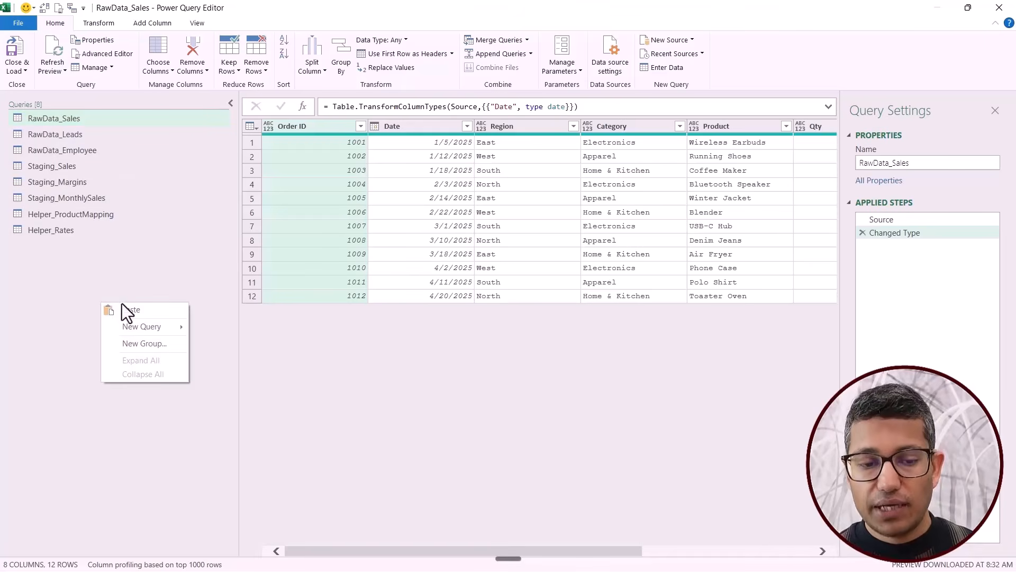
left_click(161, 344)
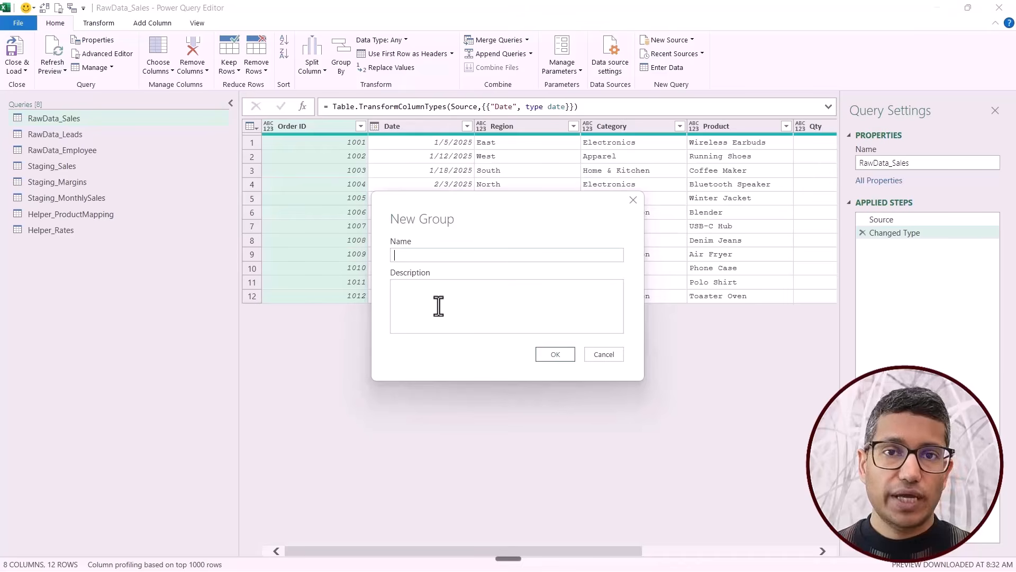
type("RawData")
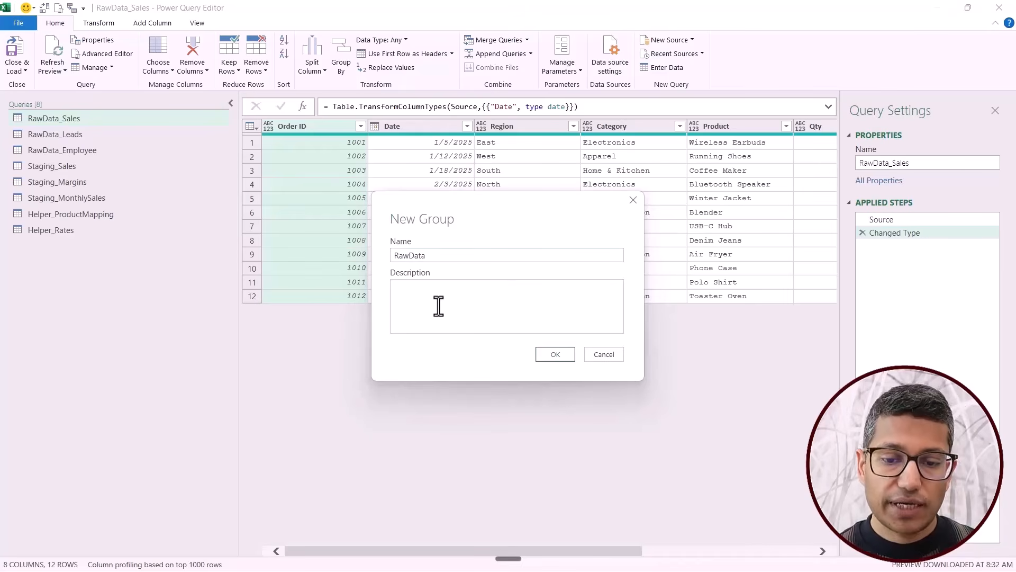
left_click(556, 354)
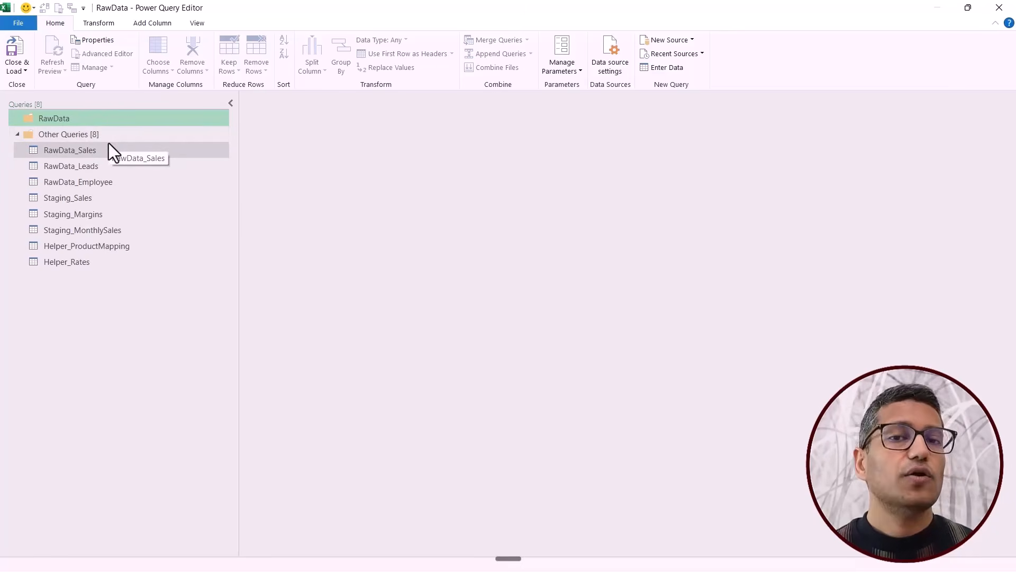
Create two more query groups named Helper and Staging.
right_click(91, 331)
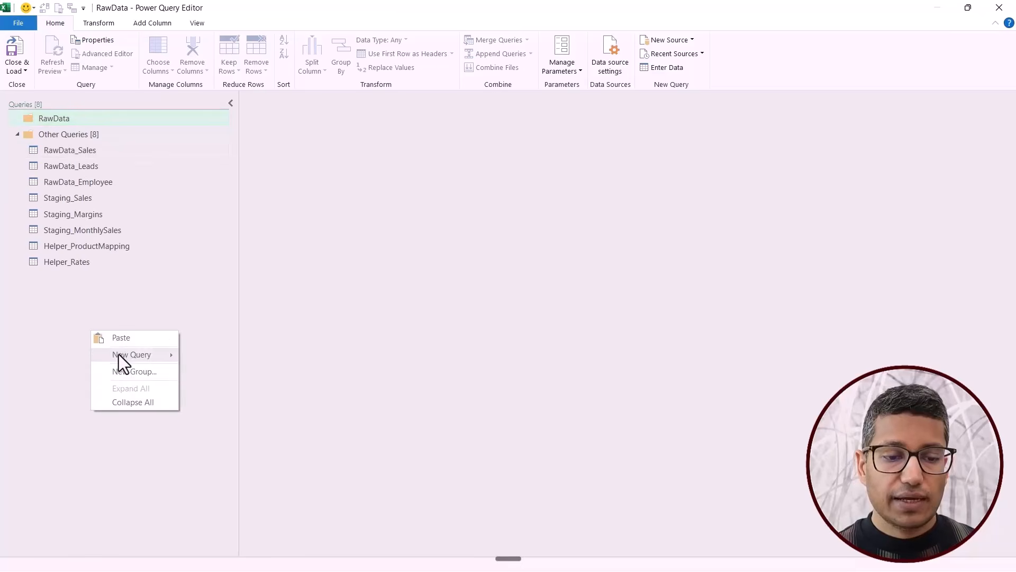
left_click(125, 372)
type("Helper")
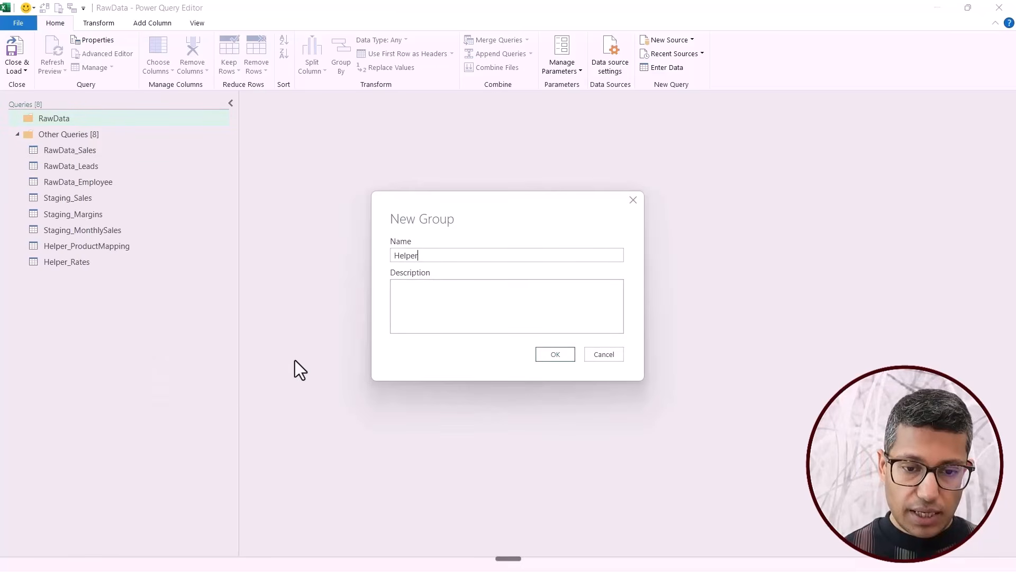
key("Return")
right_click(128, 322)
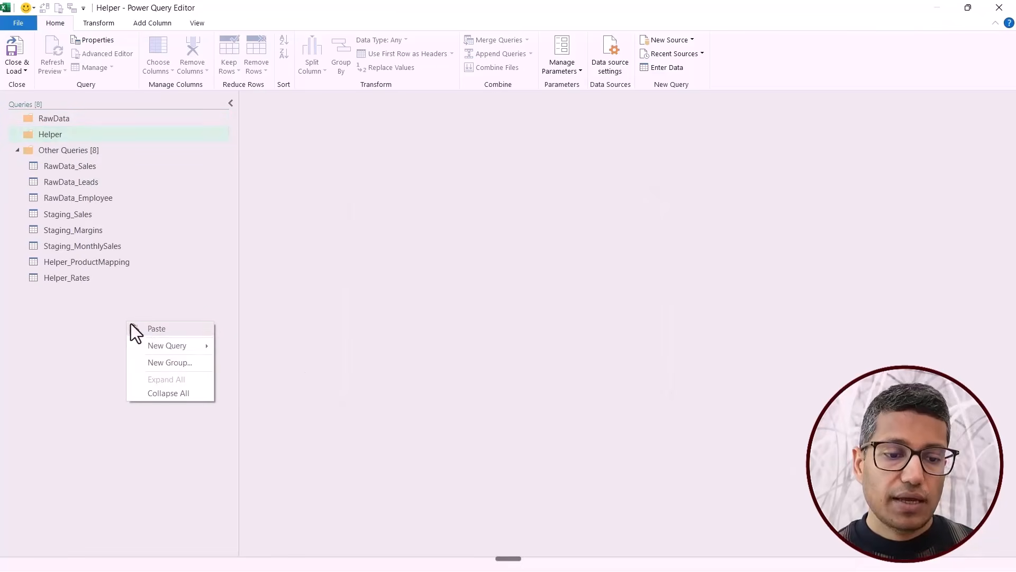
left_click(165, 362)
type("S")
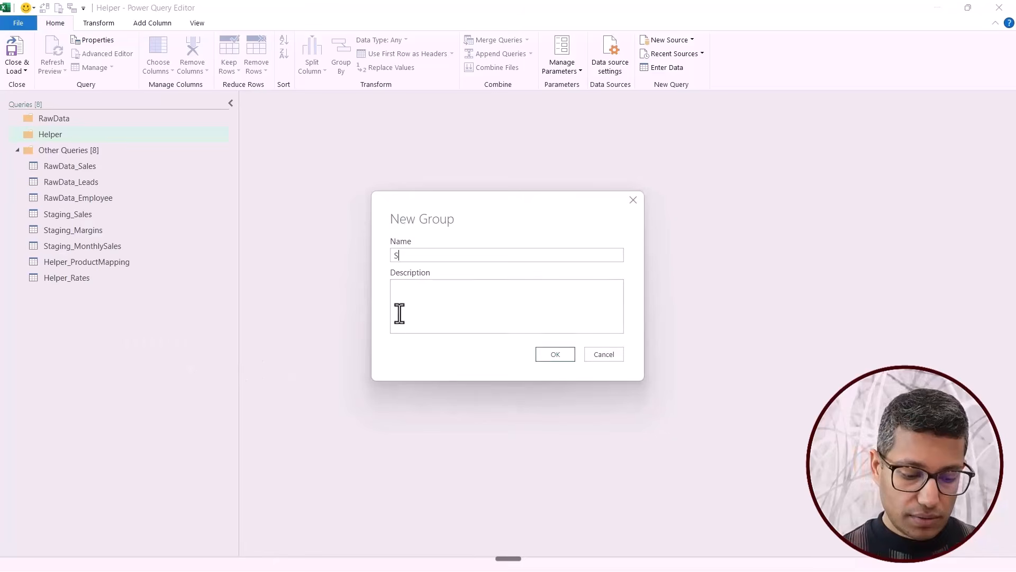
type("taging")
key("Return")
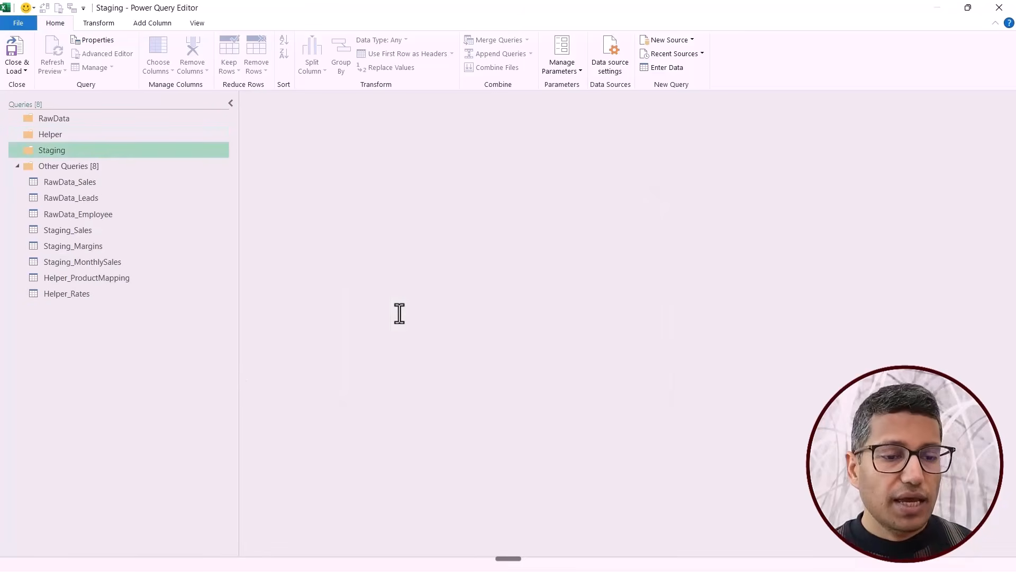
Move RawData_Sales, RawData_Leads and RawData_Employee into the RawData group.
left_click(95, 183)
left_click(81, 214)
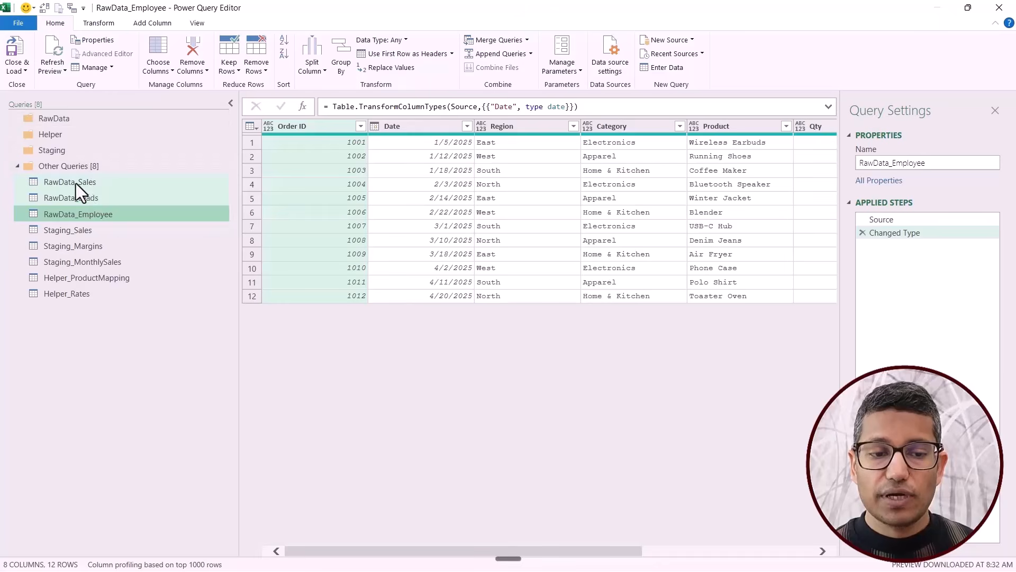
left_click_drag(75, 183, 70, 125)
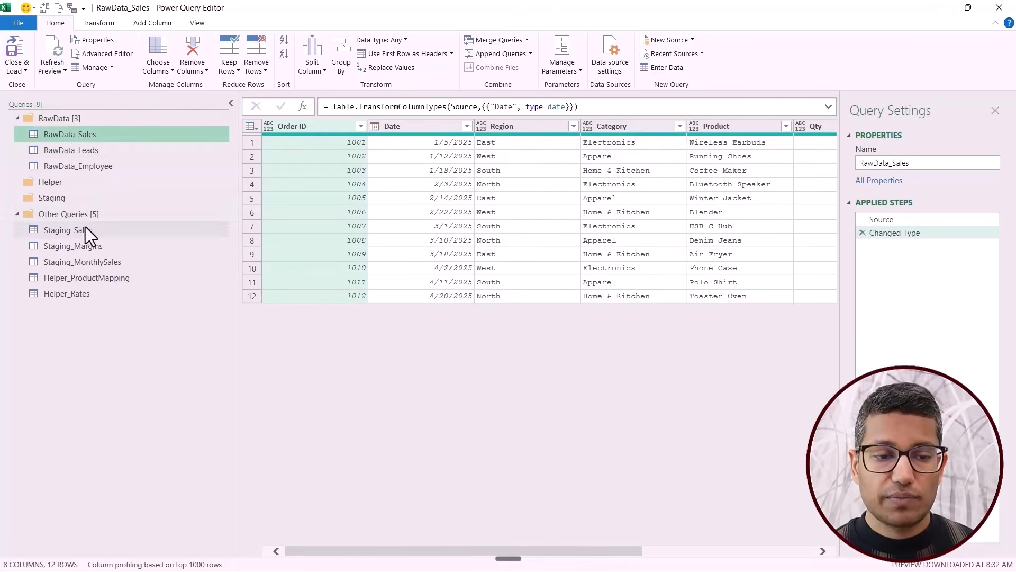
Move the two Helper_ queries into the Helper group and the three Staging_ queries into the Staging group.
left_click(64, 279)
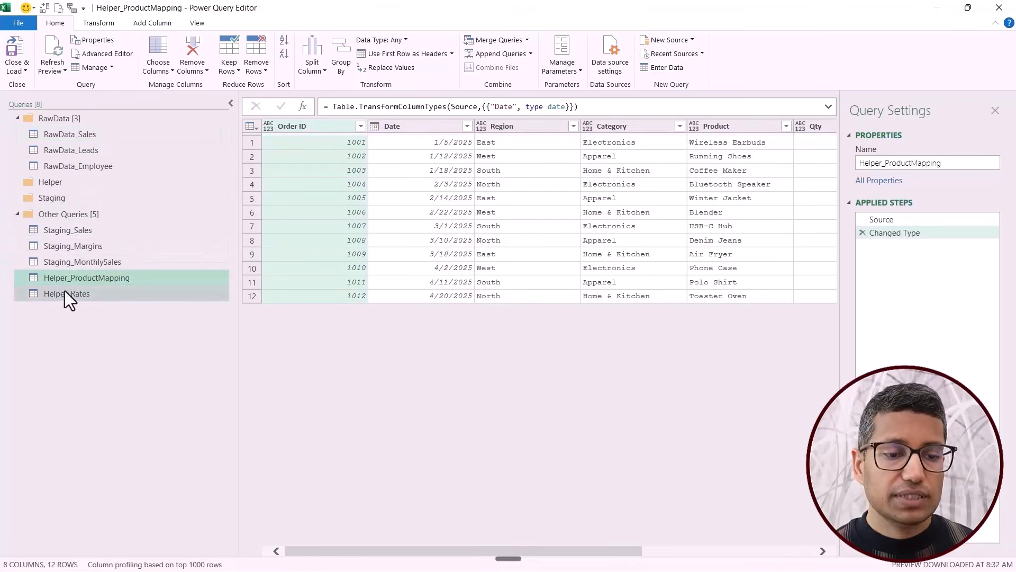
left_click(64, 290, "shift")
left_click_drag(61, 280, 68, 186)
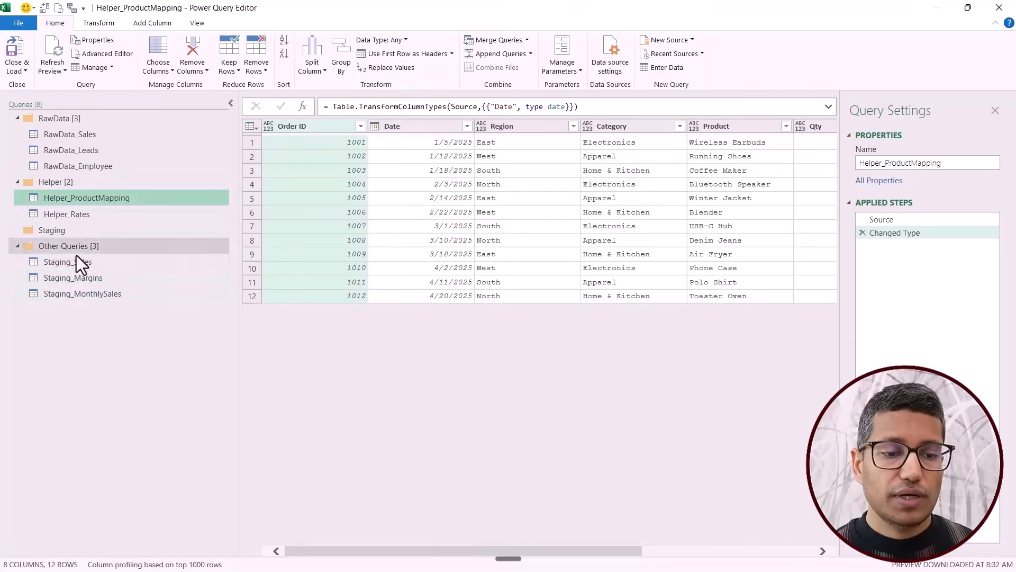
left_click(71, 265)
left_click(65, 294, "shift")
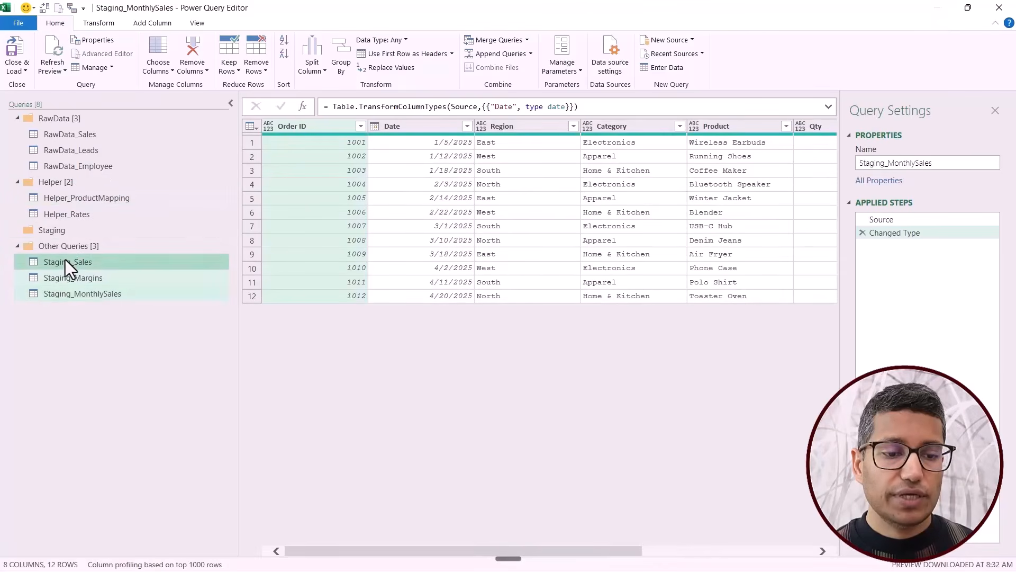
left_click_drag(66, 260, 67, 233)
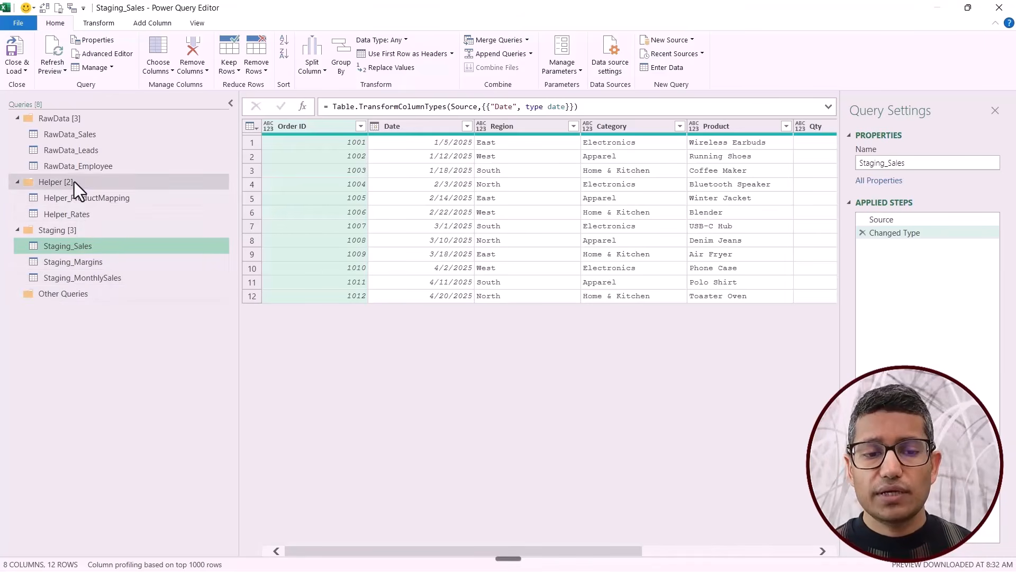
left_click(63, 137)
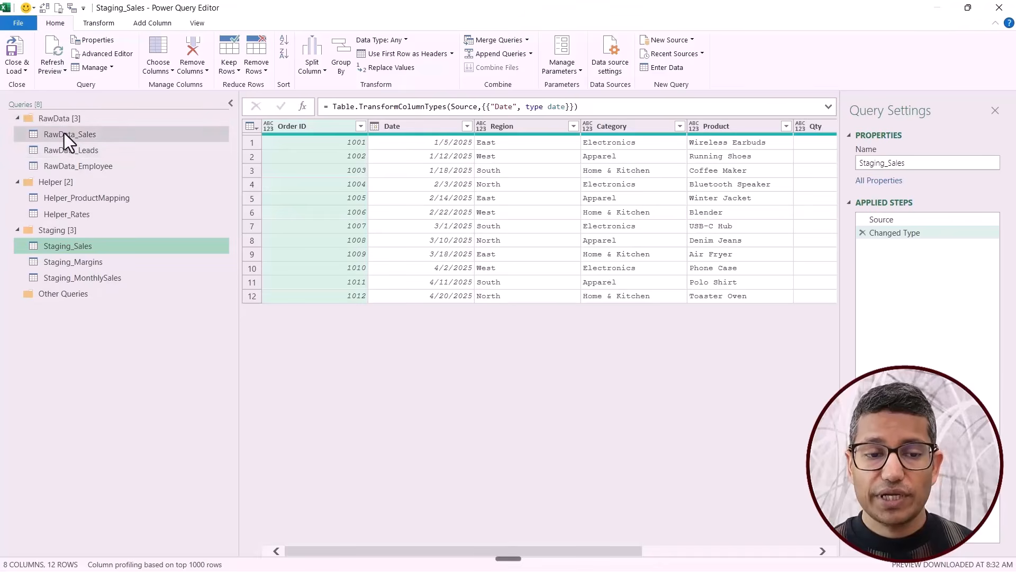
left_click(60, 168, "shift")
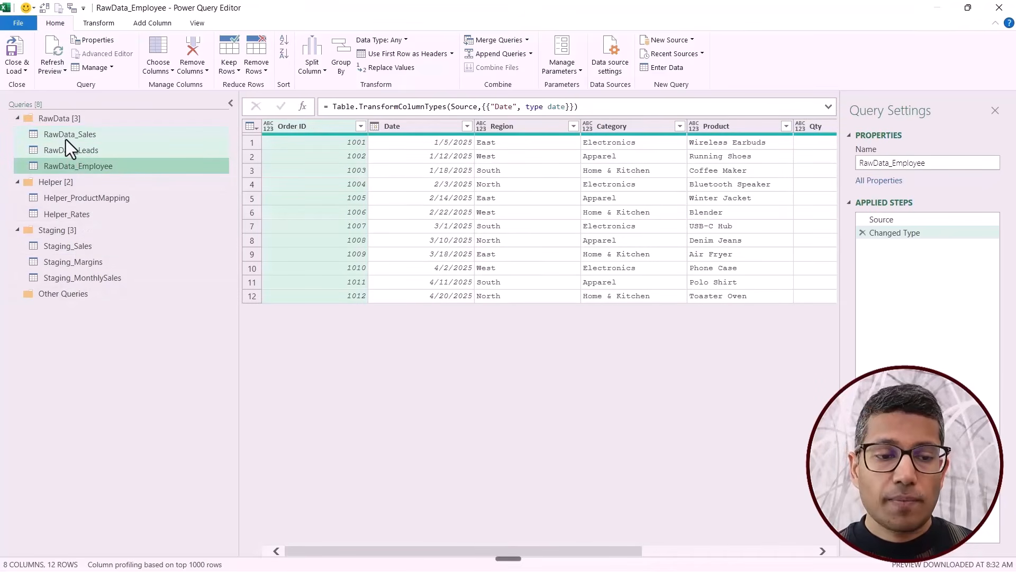
left_click(65, 124)
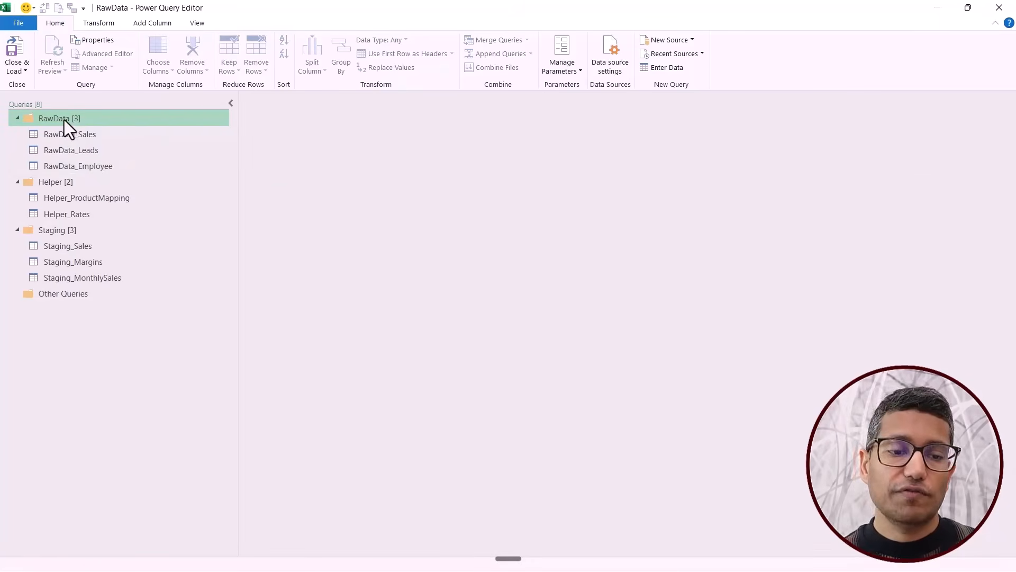
right_click(65, 120)
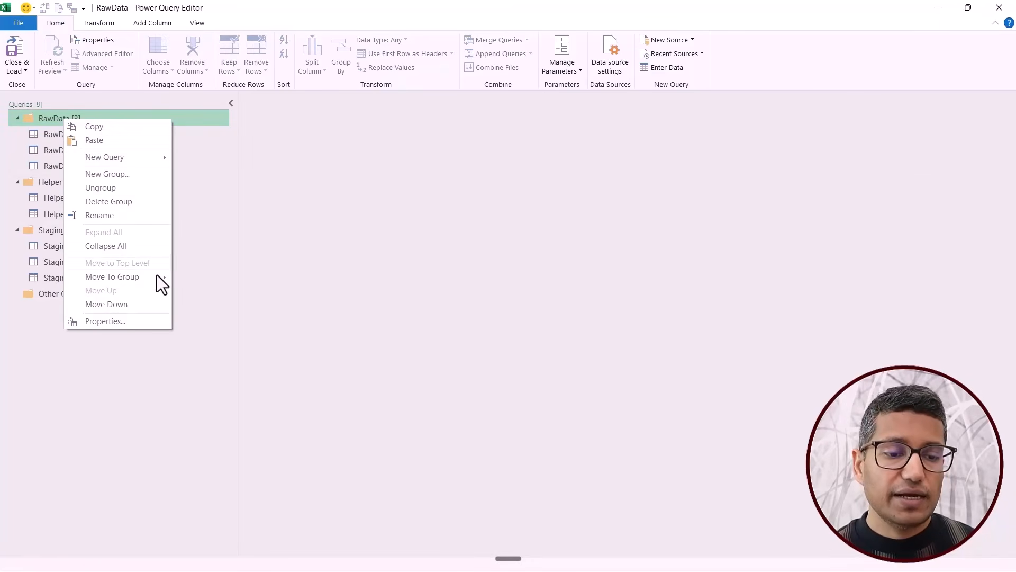
left_click(116, 205)
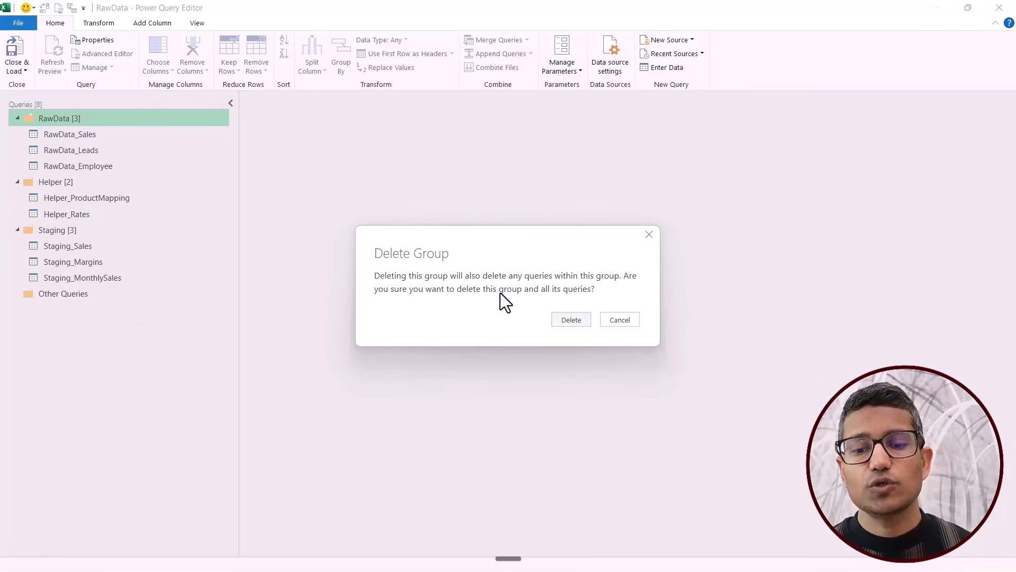
left_click(633, 321)
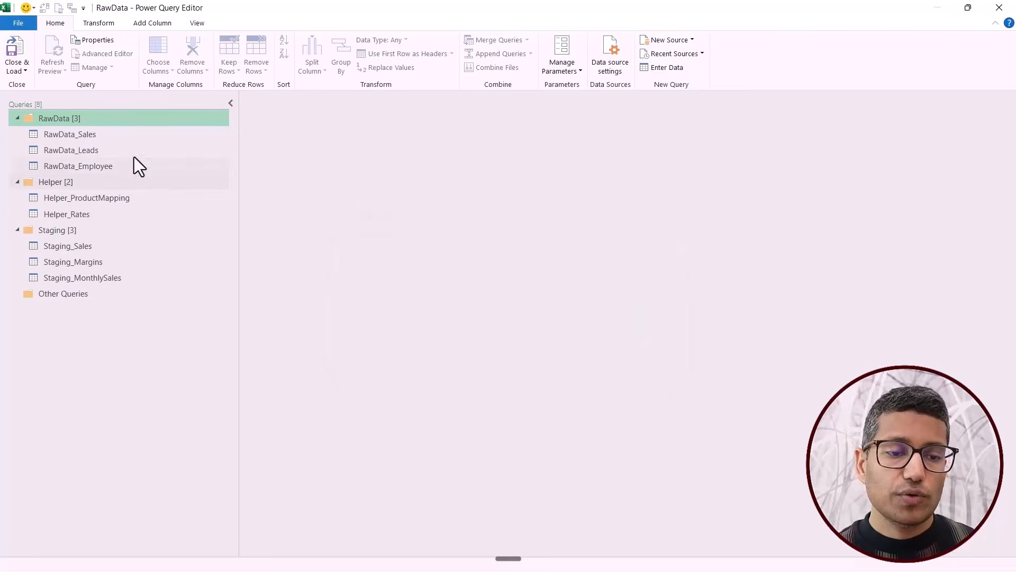
Move the three RawData_ queries to Other Queries and remove the emptied RawData group.
left_click(107, 136)
left_click(104, 167, "shift")
left_click_drag(97, 167, 65, 305)
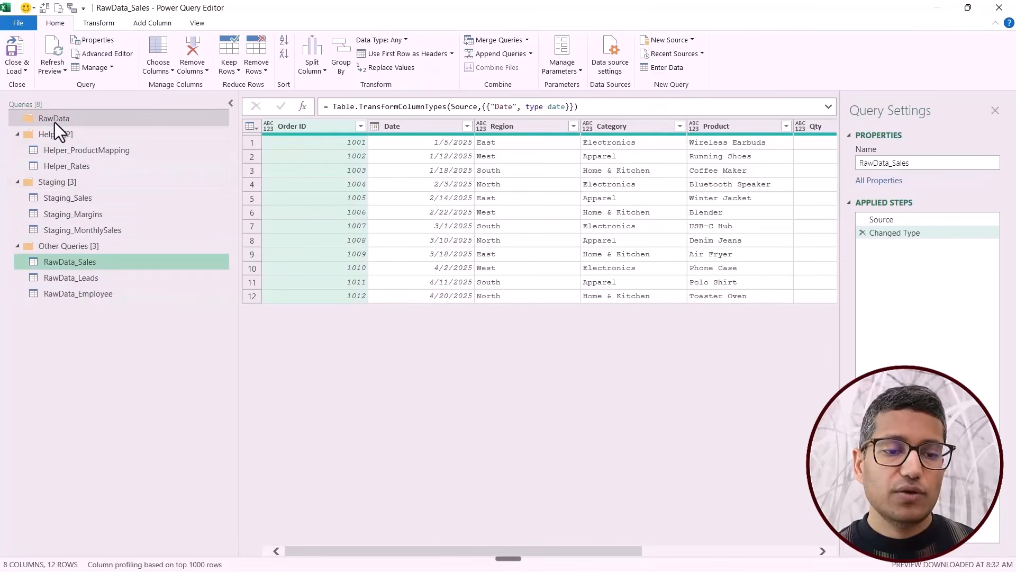
right_click(55, 121)
left_click(88, 194)
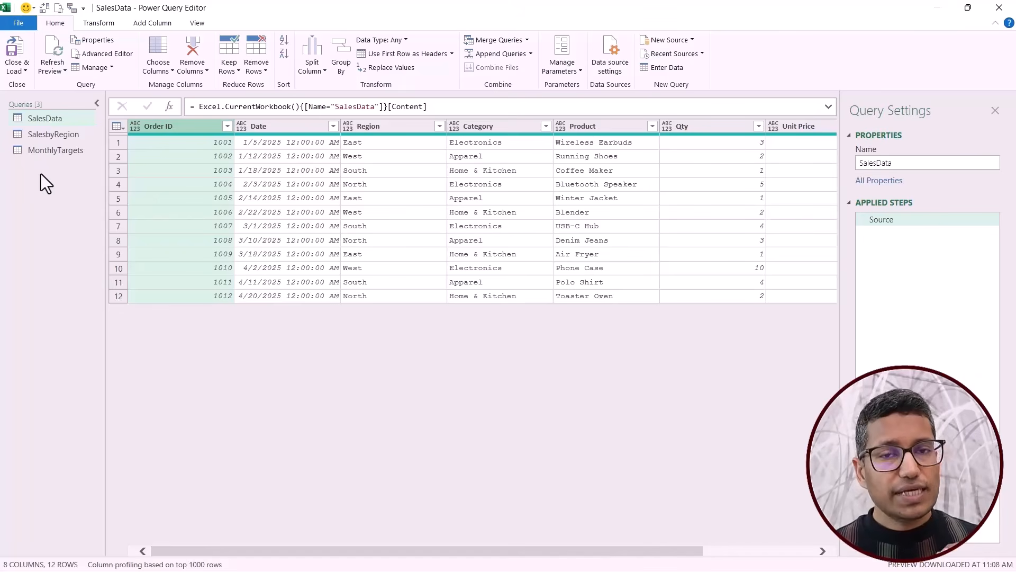
Set the global default query load settings to custom, with loading to worksheet and to Data Model both off.
left_click(22, 24)
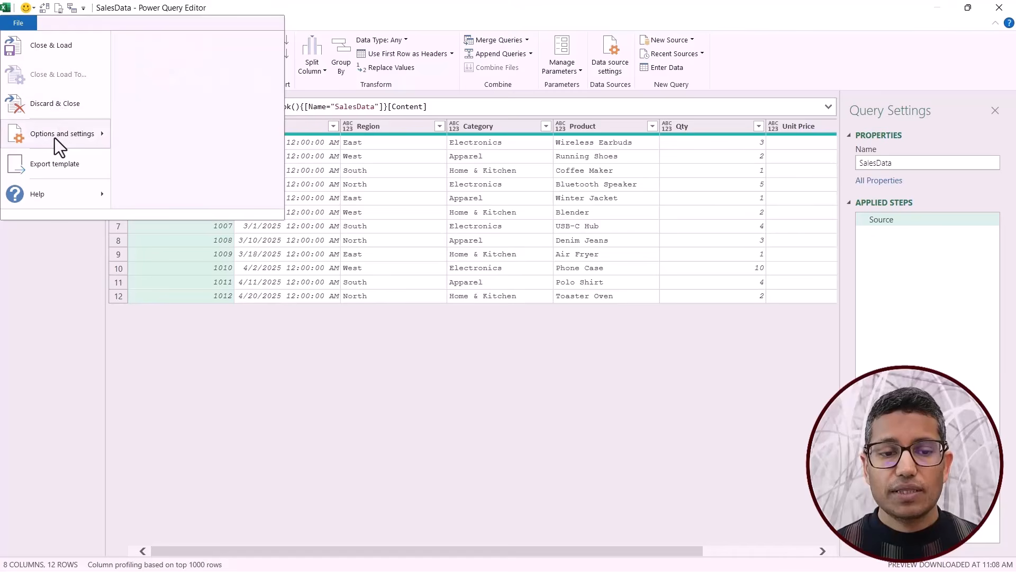
mouse_move(53, 139)
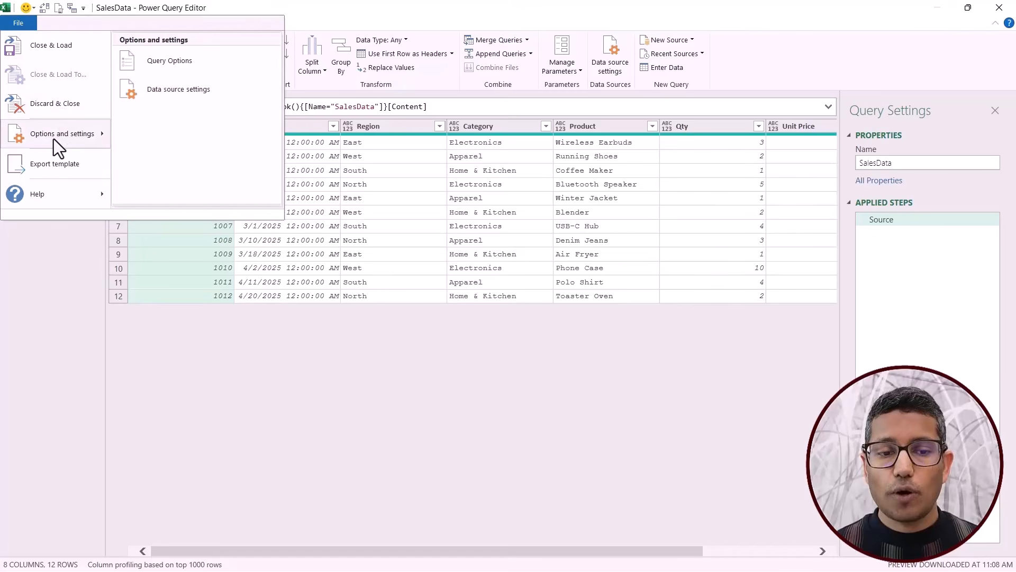
left_click(165, 65)
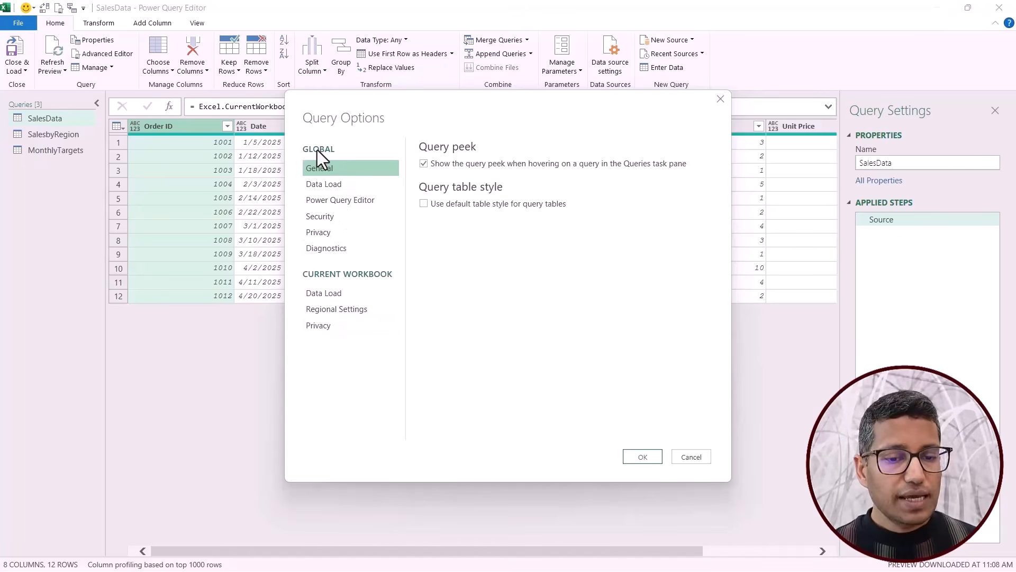
left_click(325, 185)
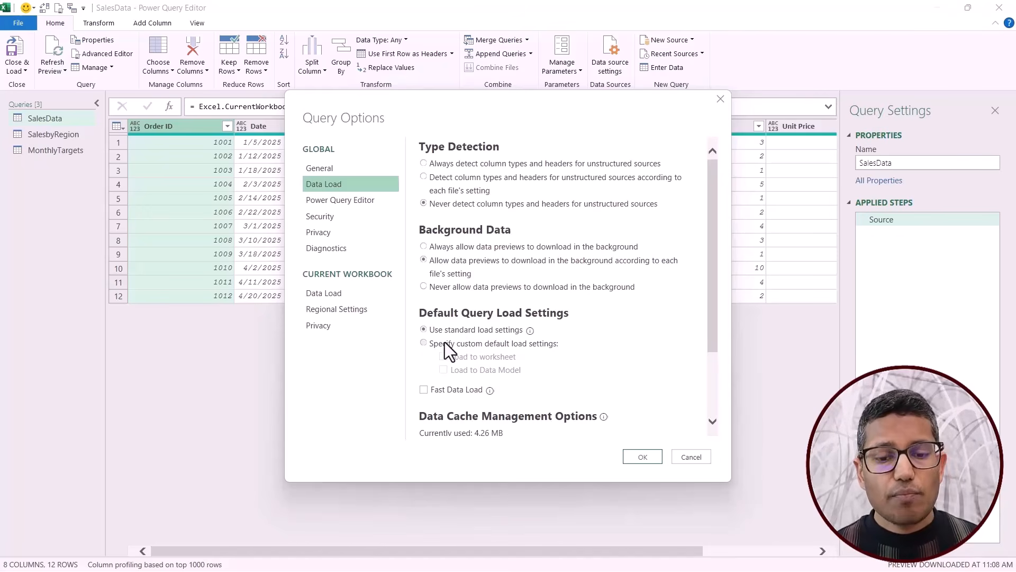
left_click(425, 343)
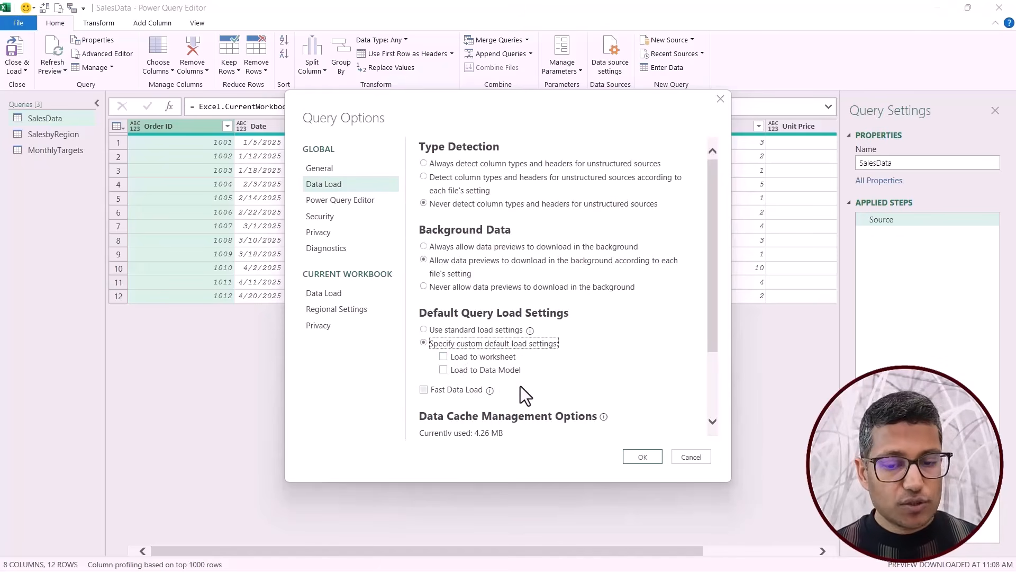
left_click(642, 457)
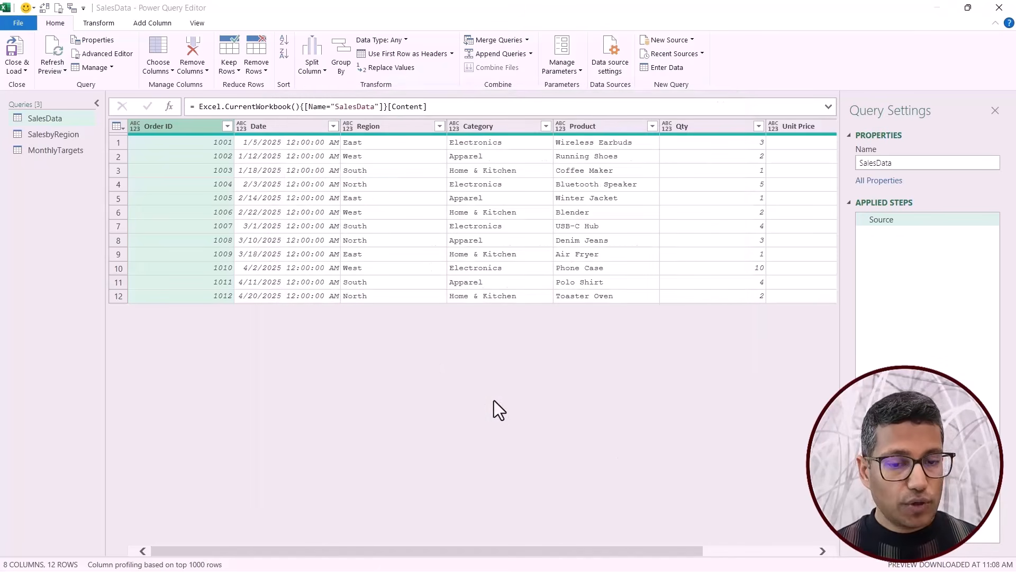
Close and load the three queries, and show the workbook's Queries & Connections to check how they loaded.
left_click(12, 49)
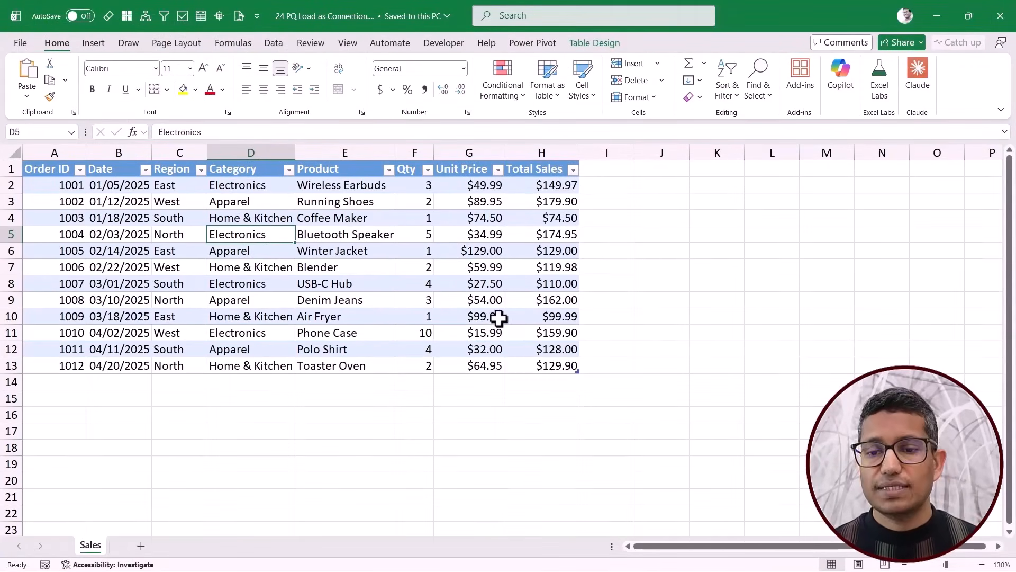
left_click(276, 46)
left_click(299, 63)
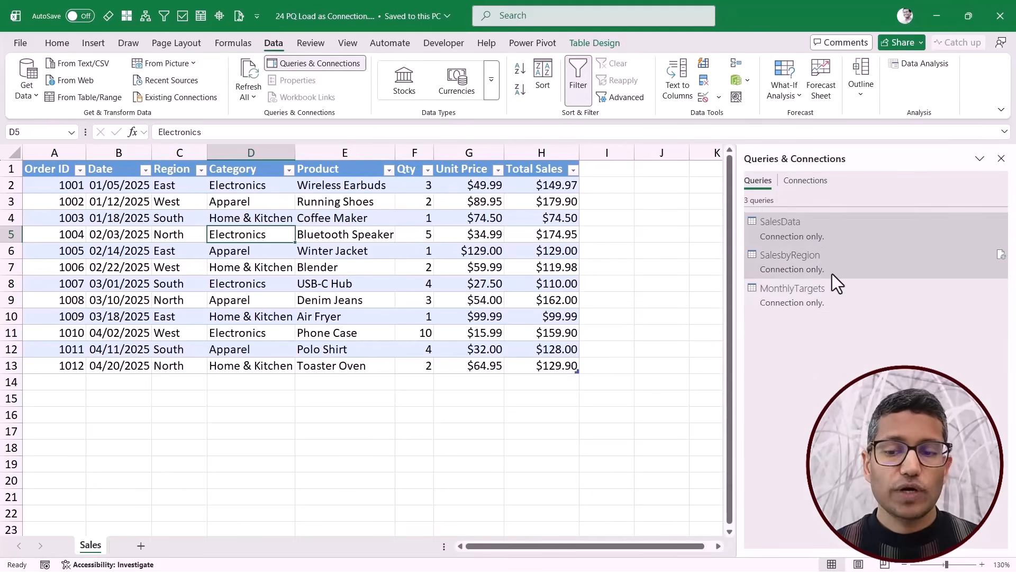
mouse_move(827, 312)
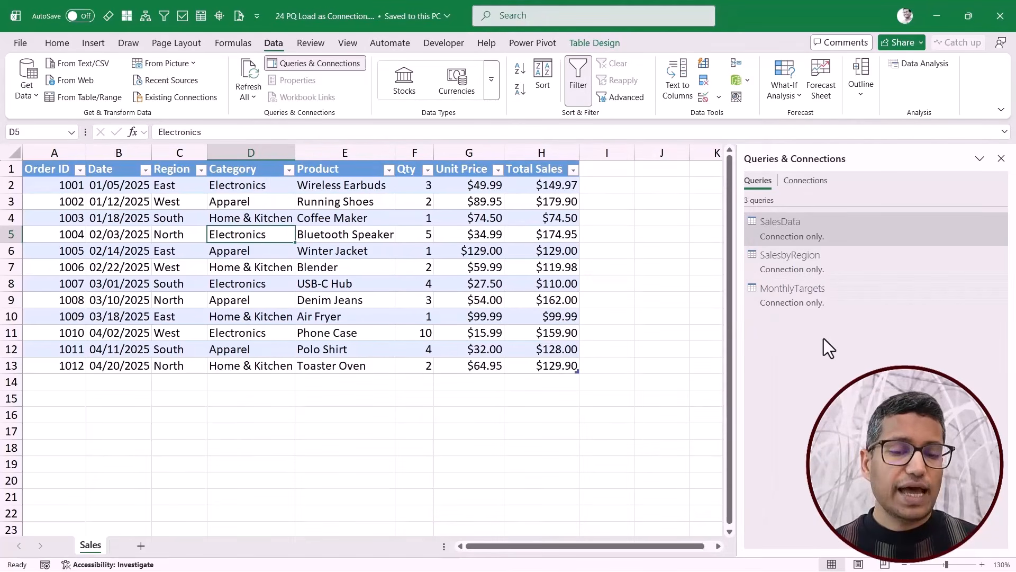
Load the SalesData query as a table to a new worksheet.
right_click(792, 228)
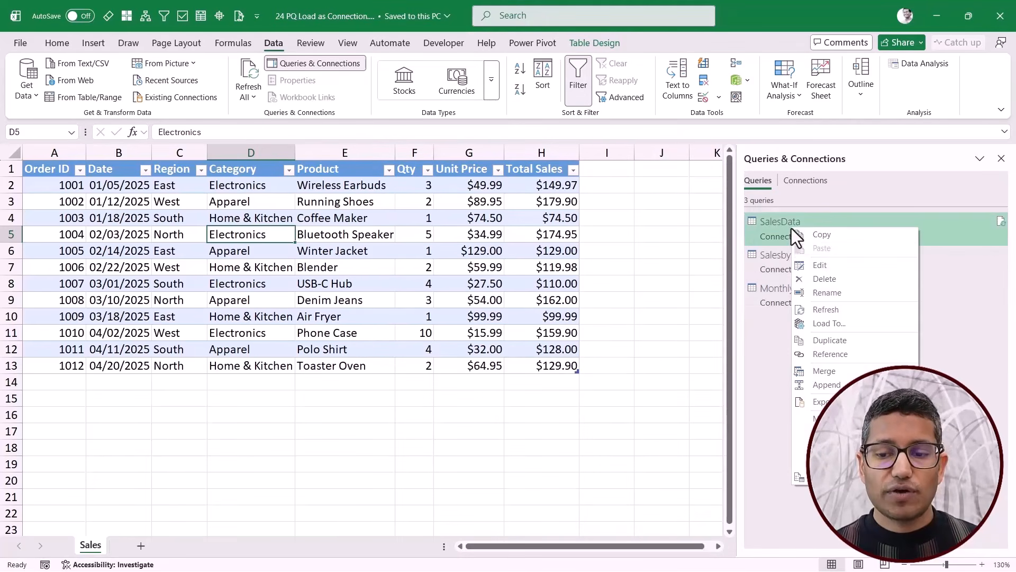
left_click(827, 324)
left_click(332, 264)
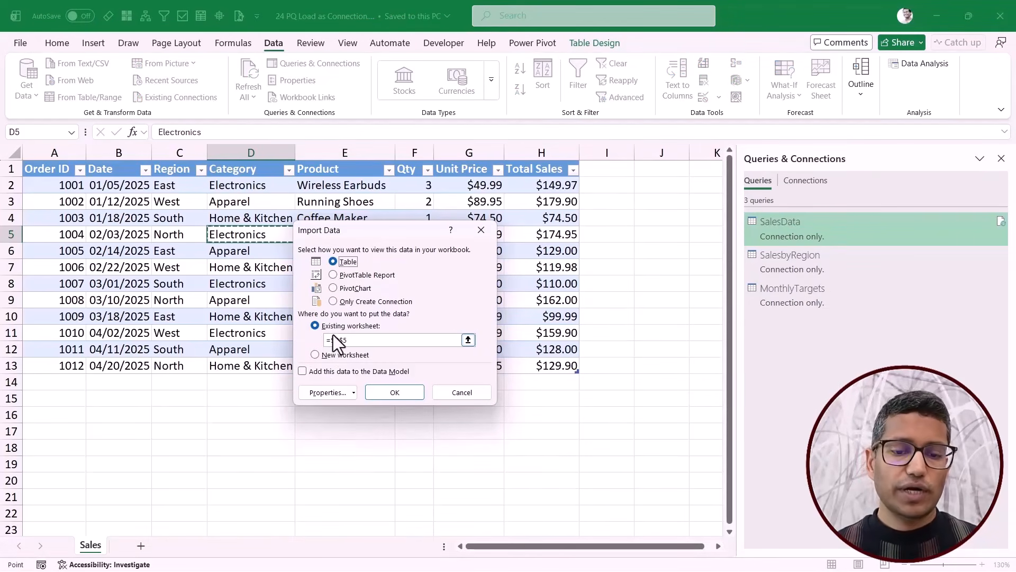
left_click(317, 355)
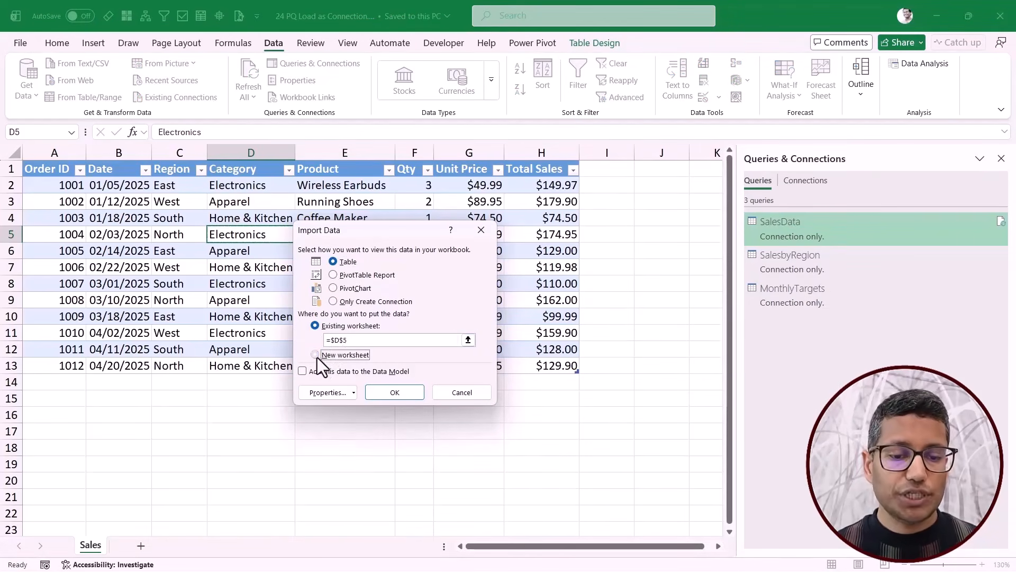
left_click(385, 396)
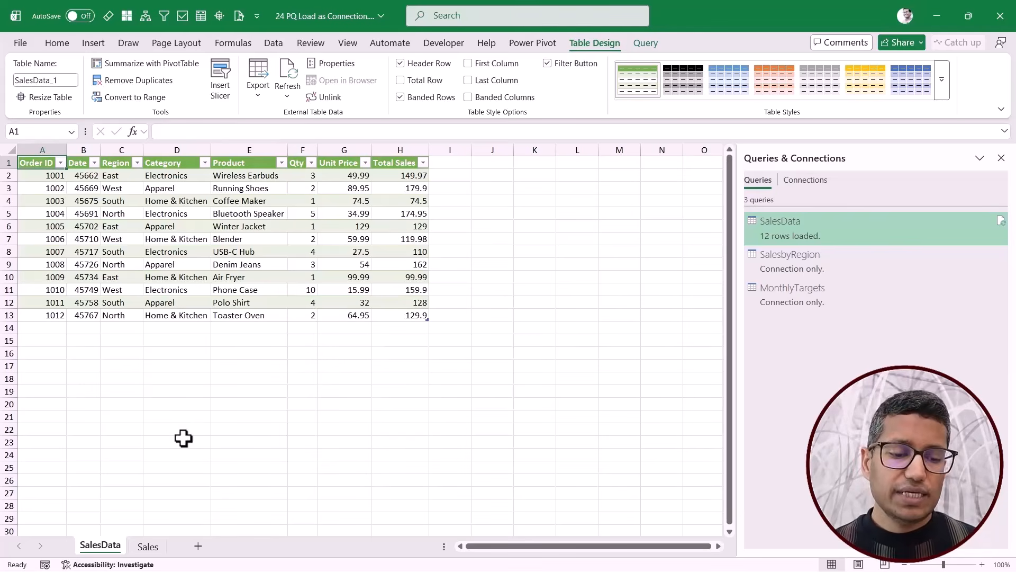
Delete the SalesData worksheet that holds the loaded query table.
right_click(92, 548)
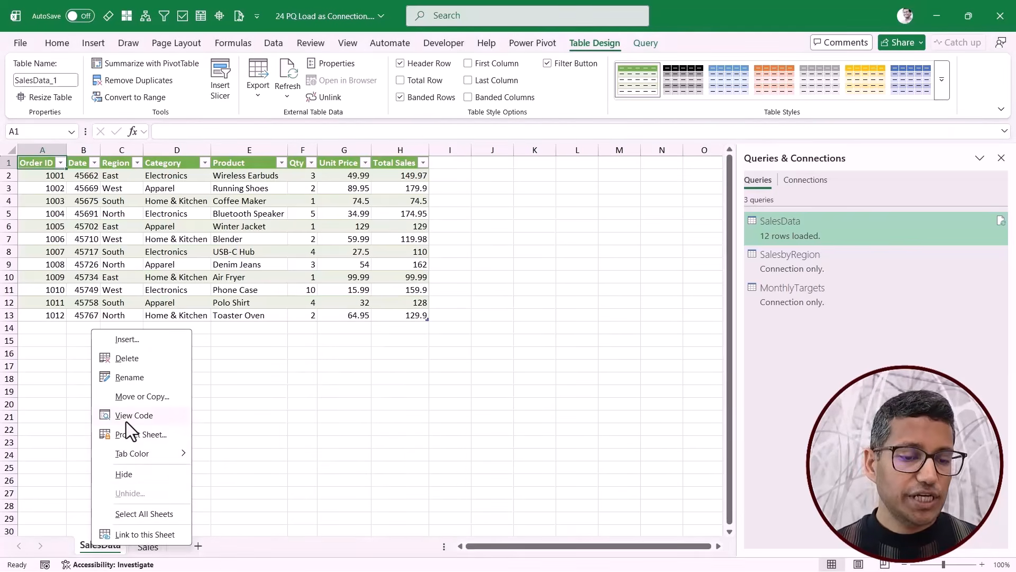
left_click(132, 361)
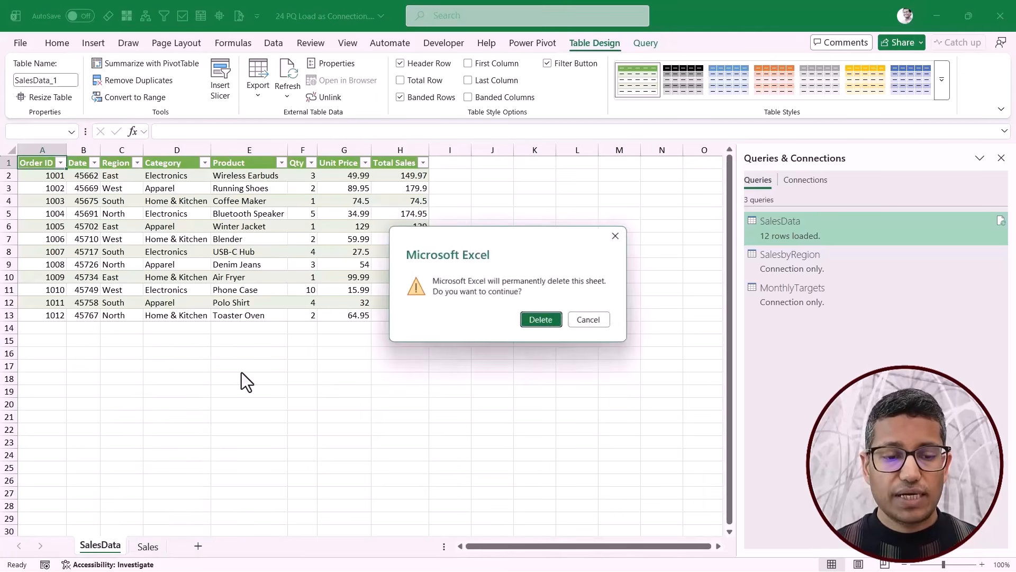
left_click(548, 319)
mouse_move(811, 235)
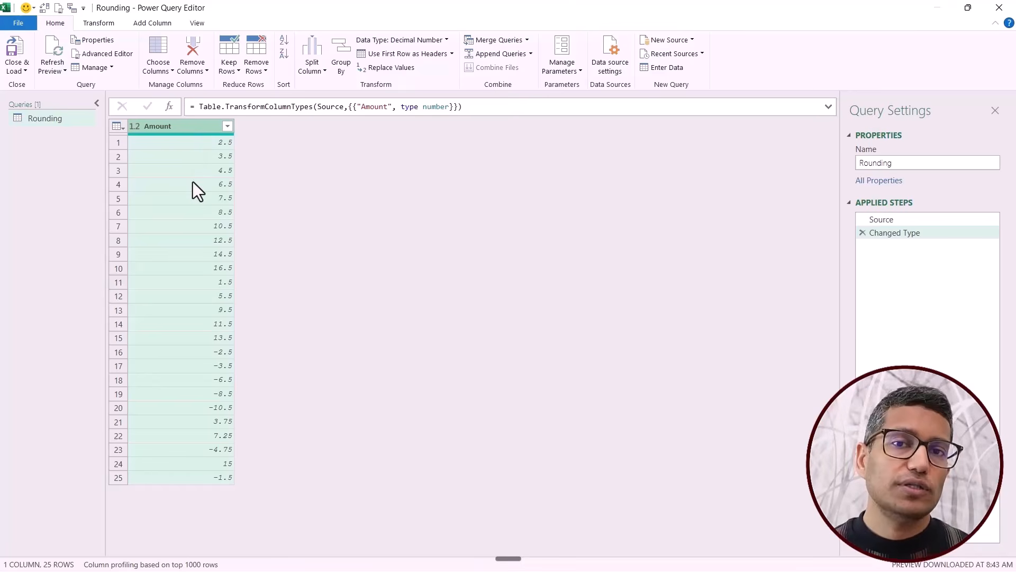
Duplicate the Amount column in the Rounding query and round the copy to 0 decimal places.
right_click(181, 128)
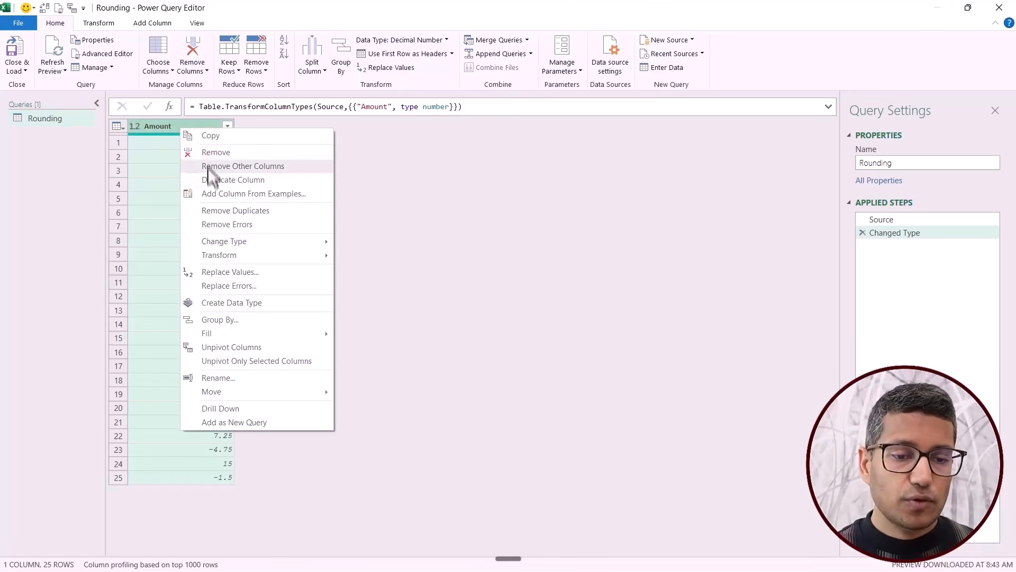
left_click(208, 179)
right_click(277, 126)
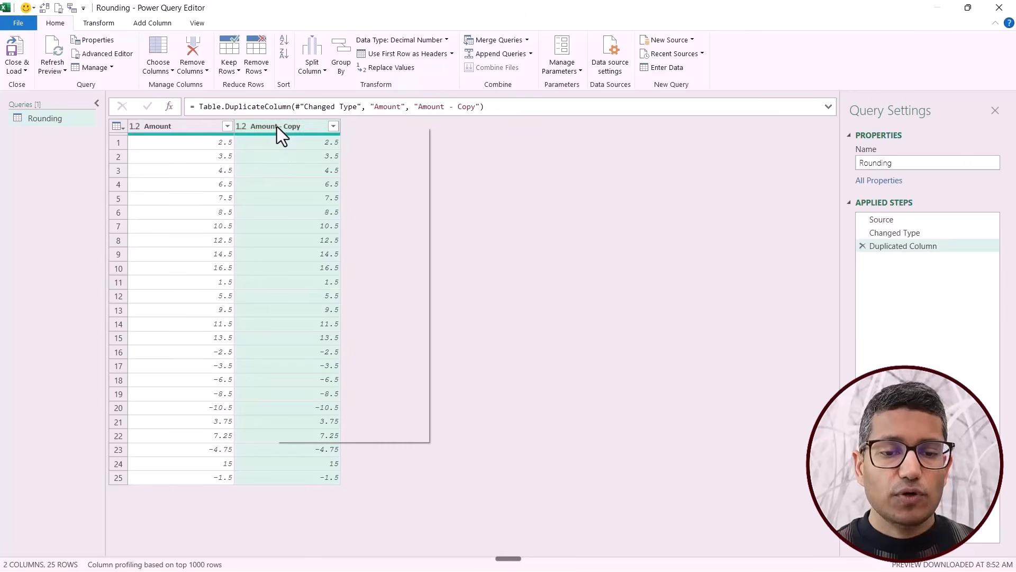
mouse_move(348, 253)
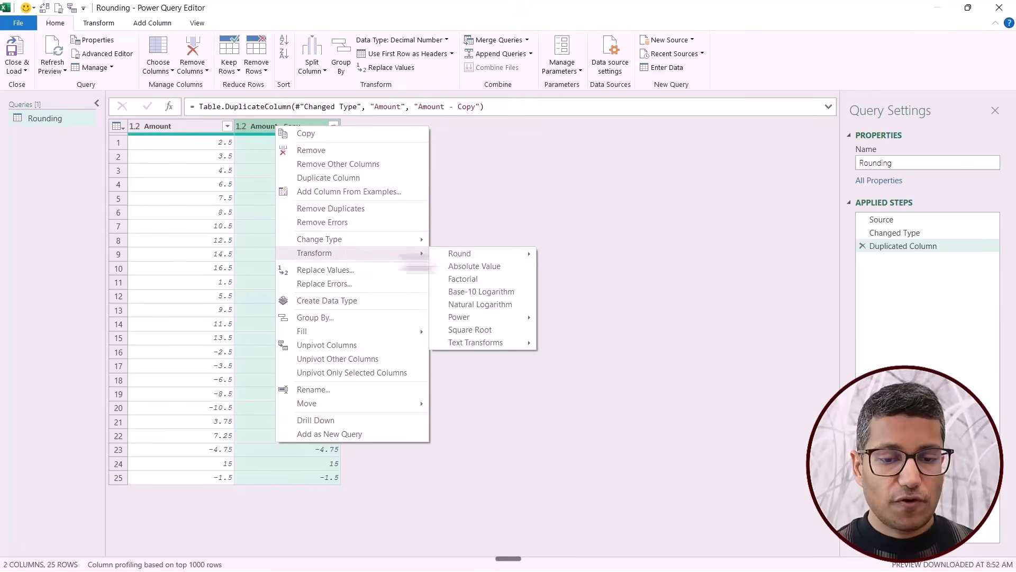
mouse_move(454, 256)
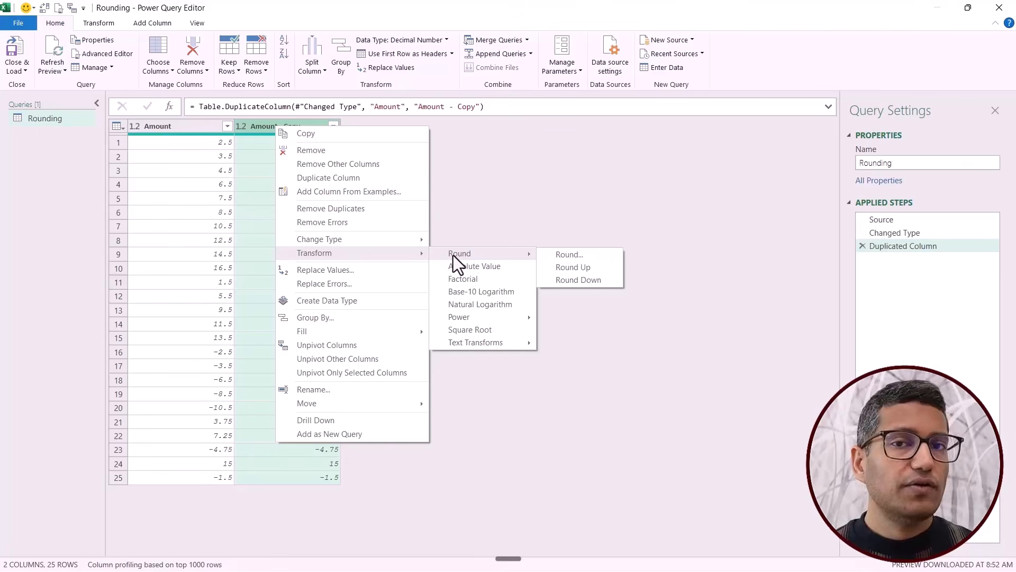
left_click(581, 258)
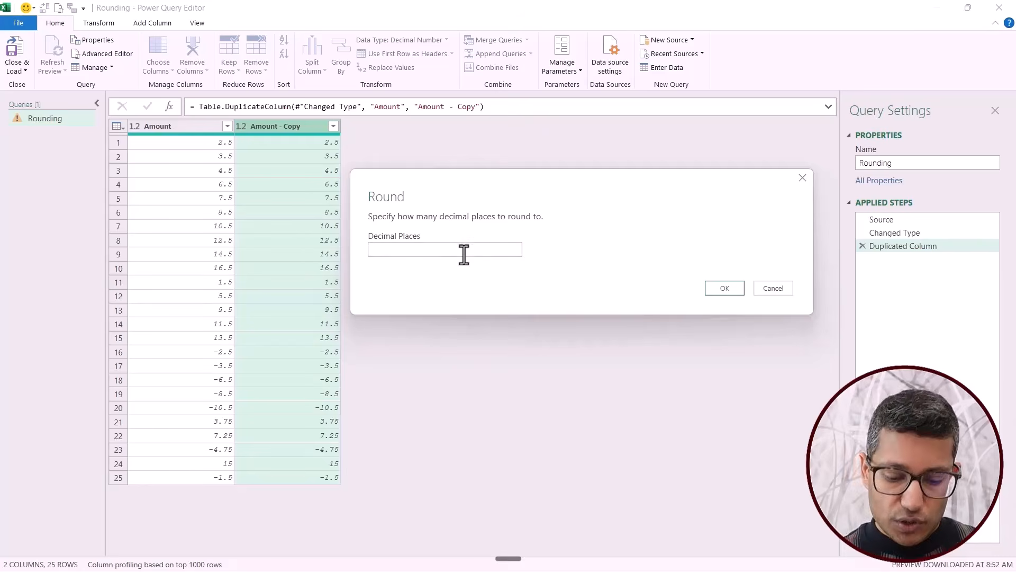
type("0")
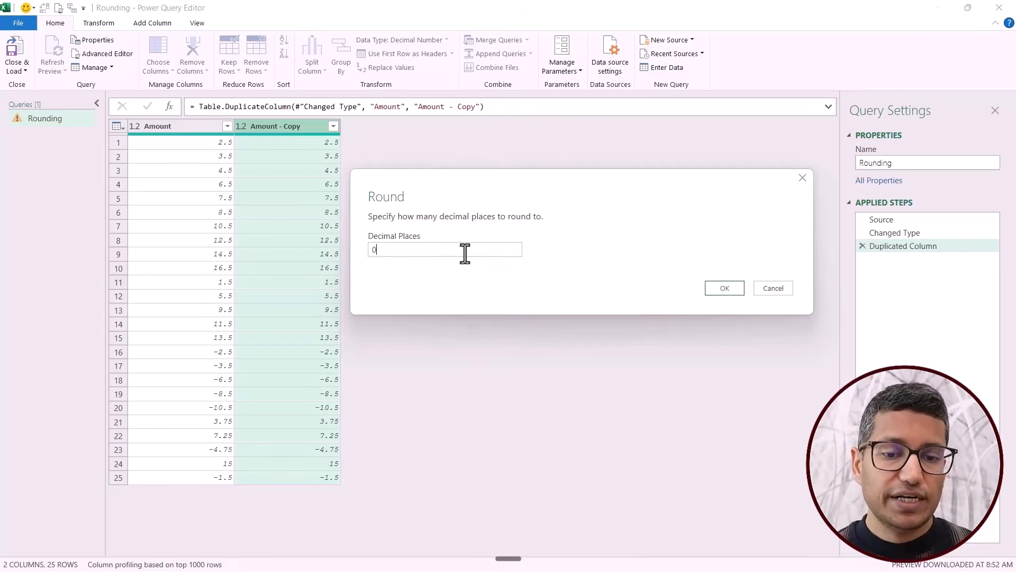
left_click(720, 288)
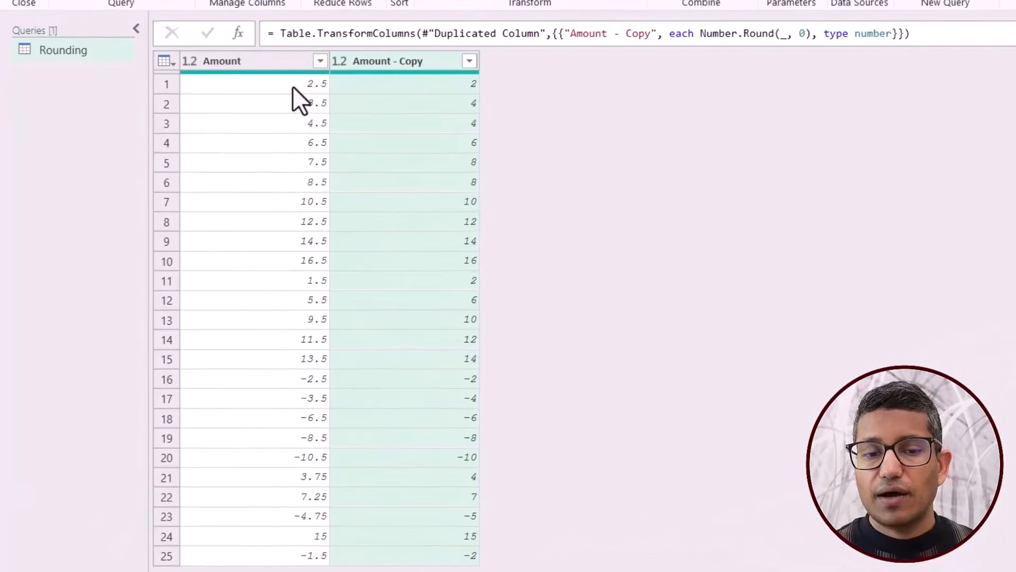
Compare the original Amount values with the rounded copies in the first rows to examine how halves are rounded.
left_click(294, 87)
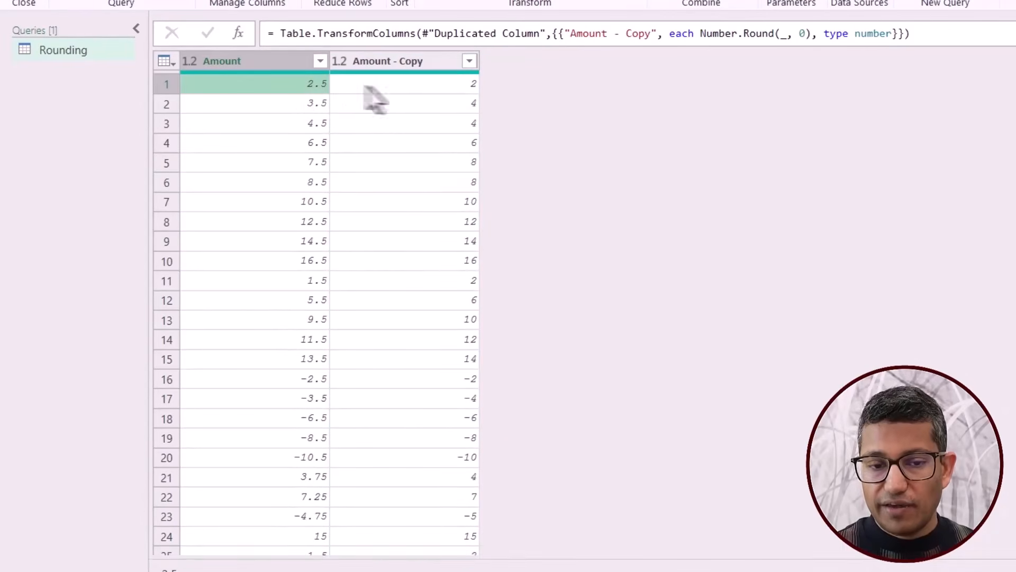
left_click(374, 86)
left_click(303, 107)
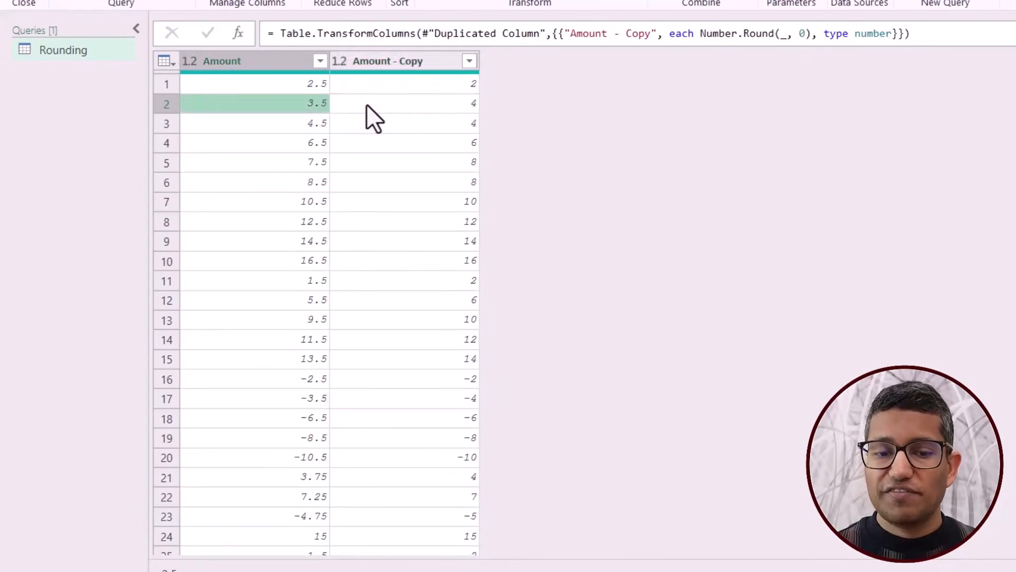
left_click(367, 105)
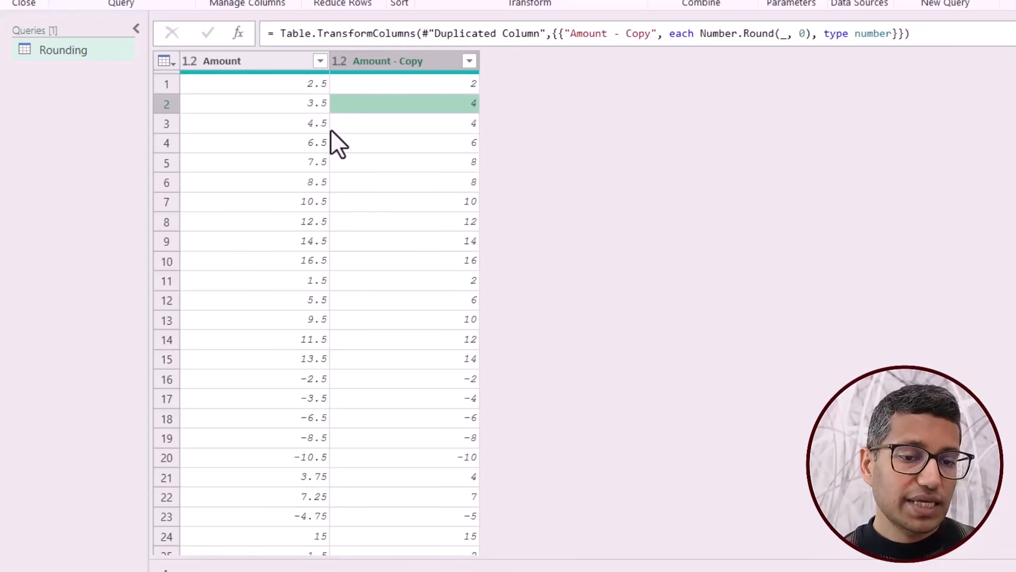
left_click(306, 85)
left_click(370, 84)
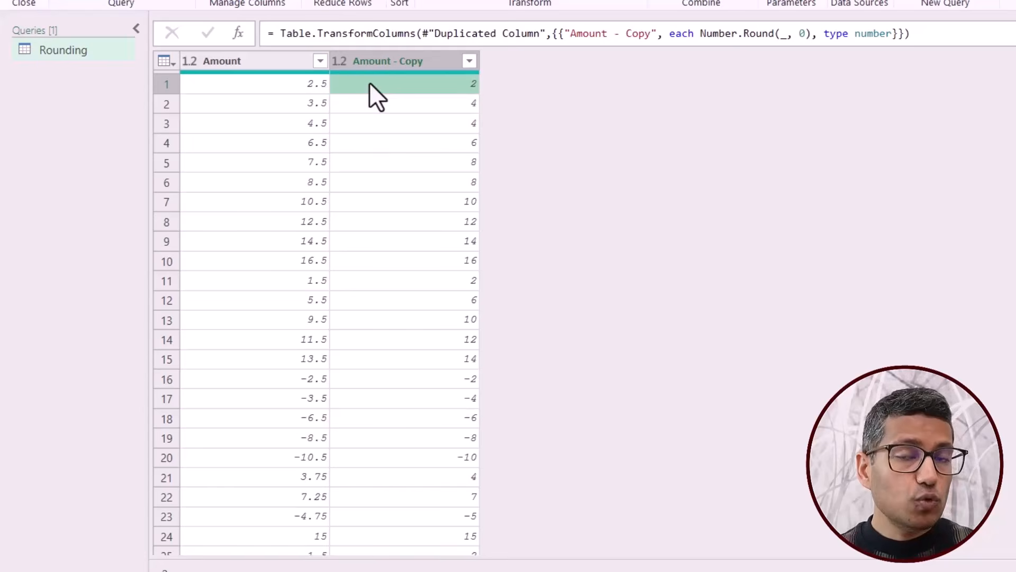
left_click(311, 104)
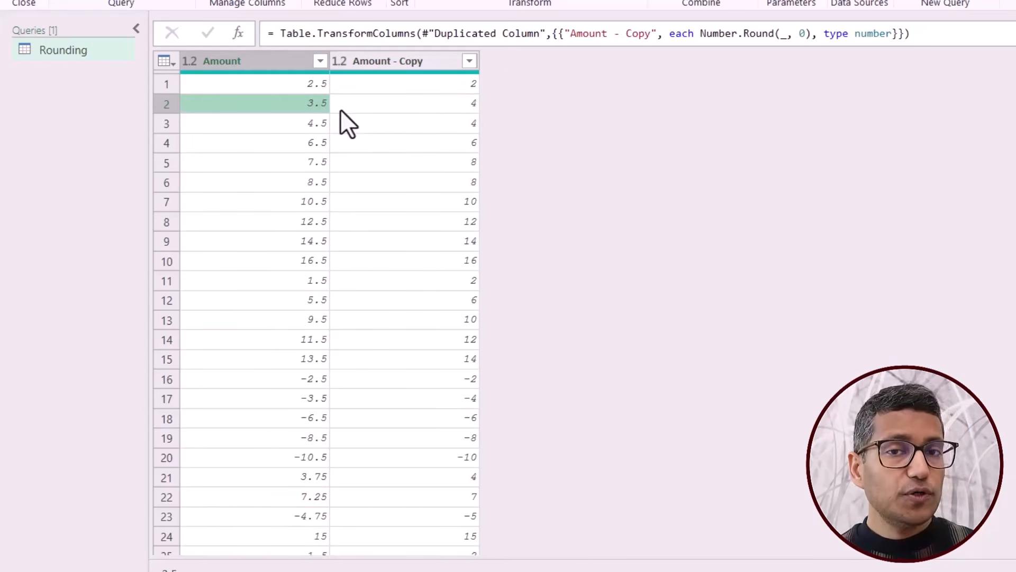
left_click(398, 62)
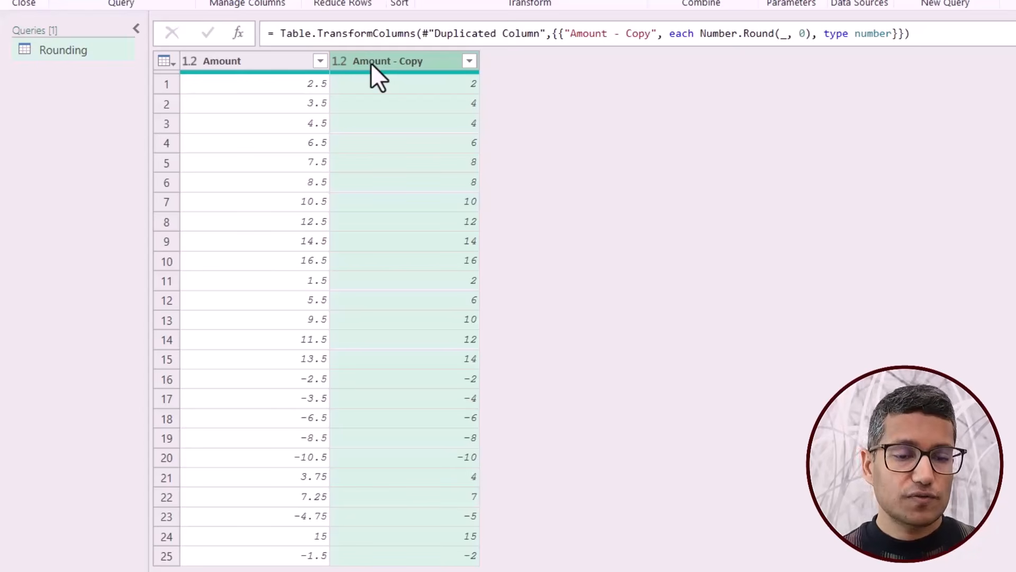
left_click(310, 88)
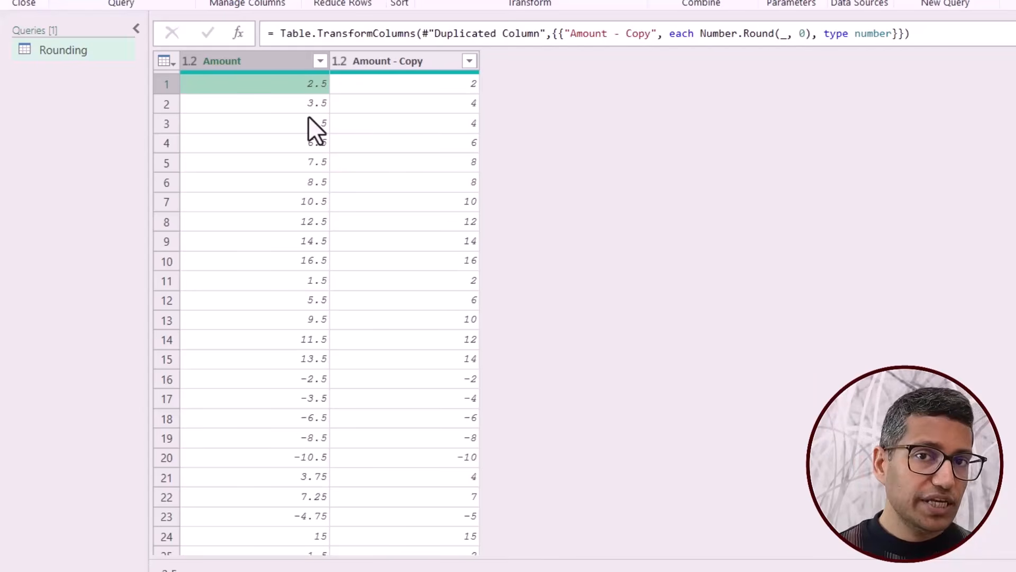
left_click(303, 109)
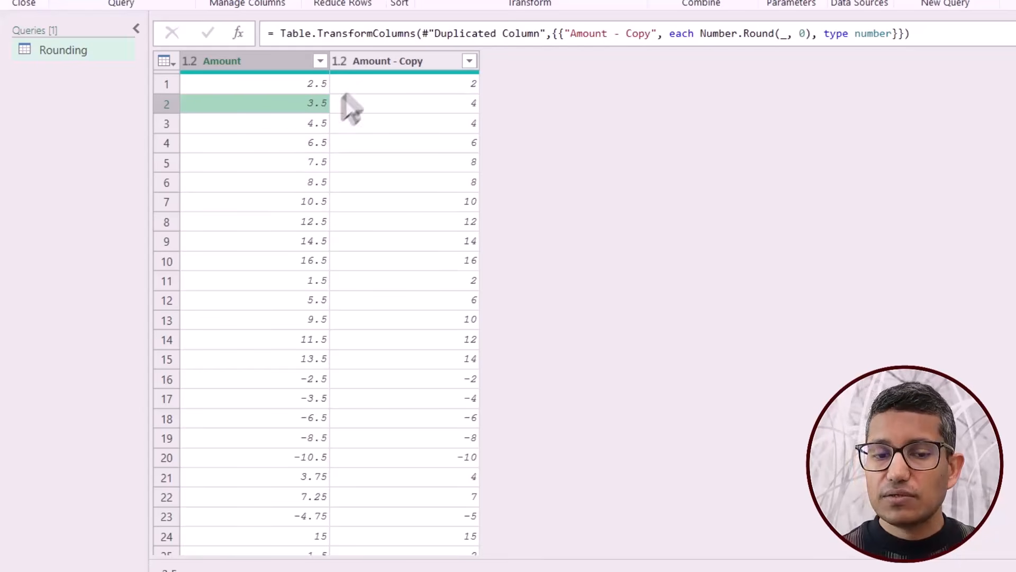
left_click(368, 64)
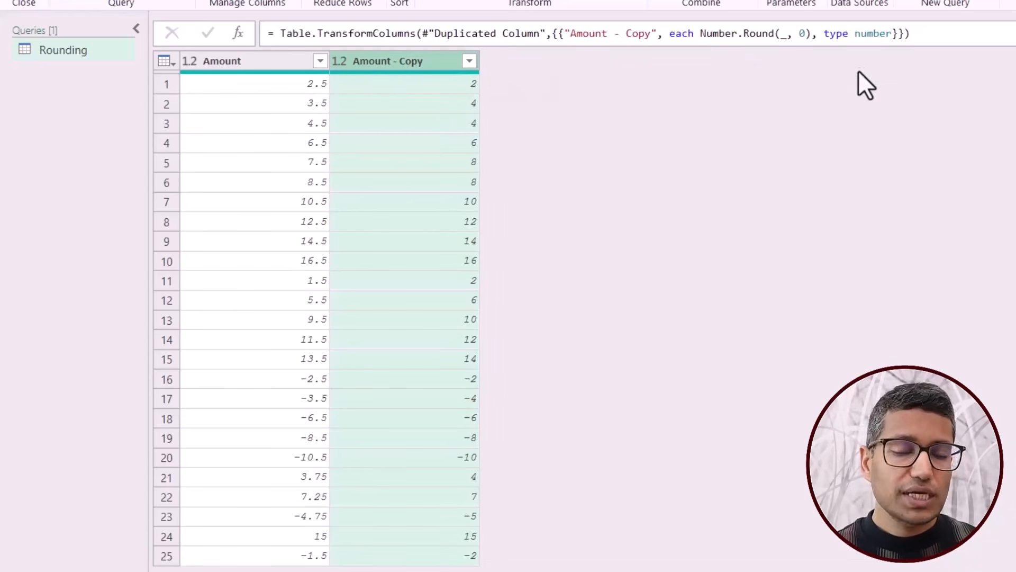
Add RoundingMode.AwayFromZero as the third argument of Number.Round in the Rounded Off step's formula.
left_click(1015, 33)
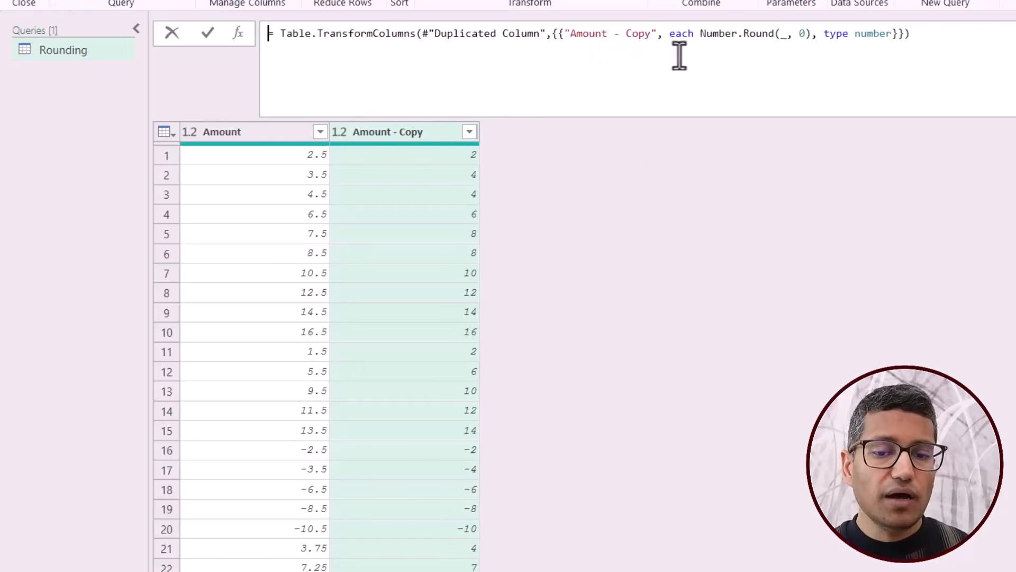
left_click_drag(699, 34, 771, 34)
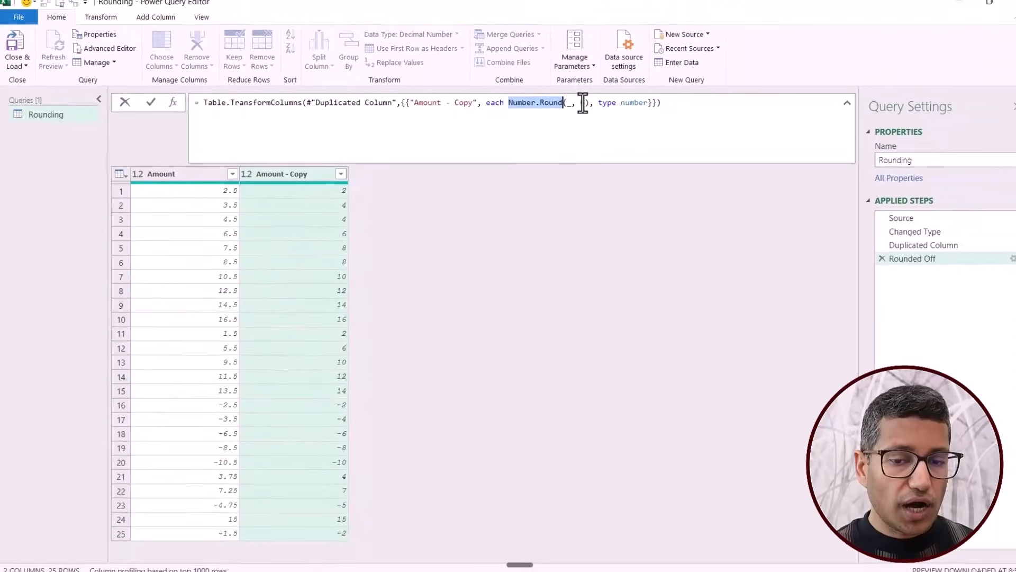
left_click(570, 107)
type("0")
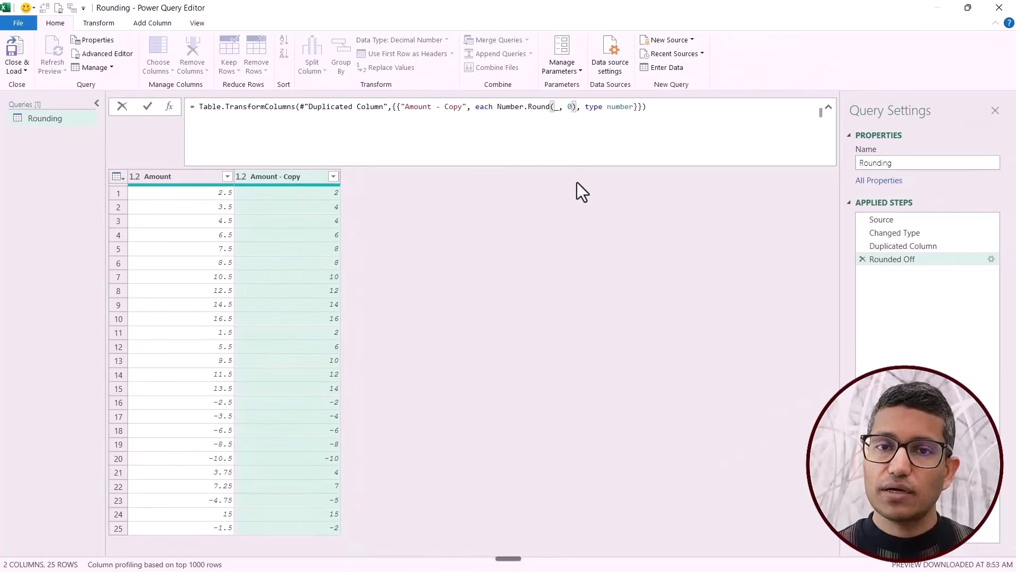
type(",")
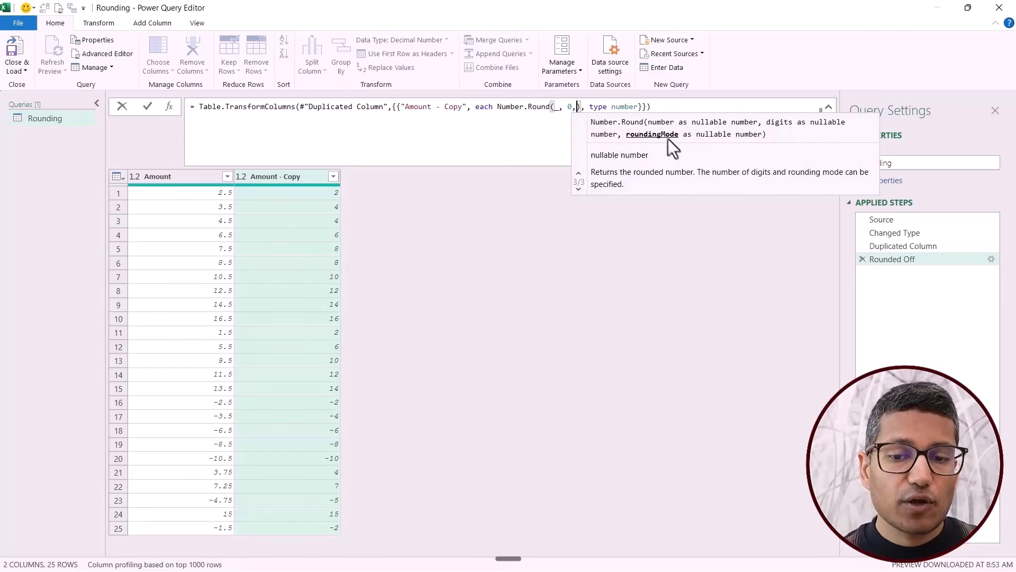
type("roun")
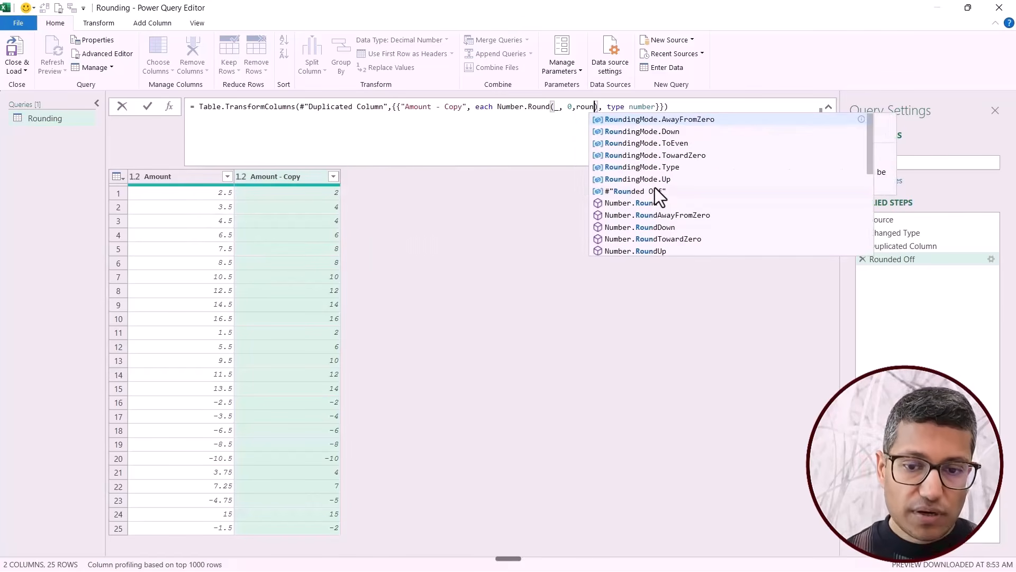
key("Down")
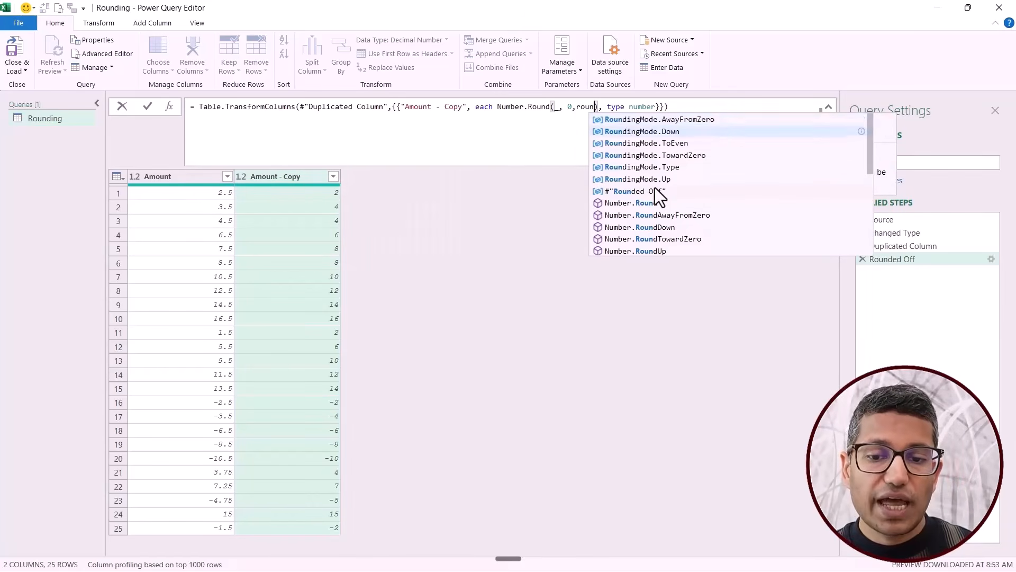
key("Up")
key("Tab")
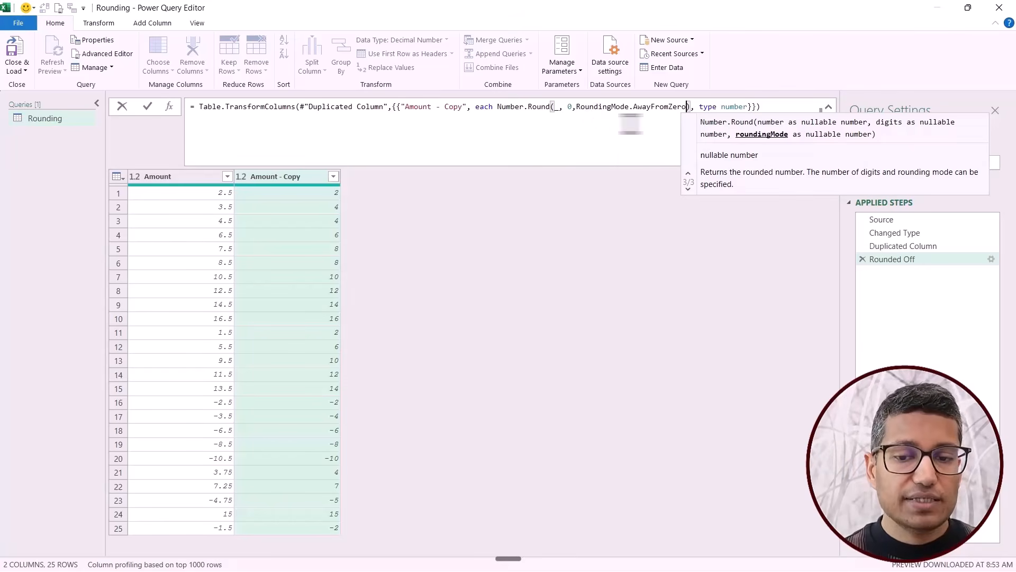
key("Return")
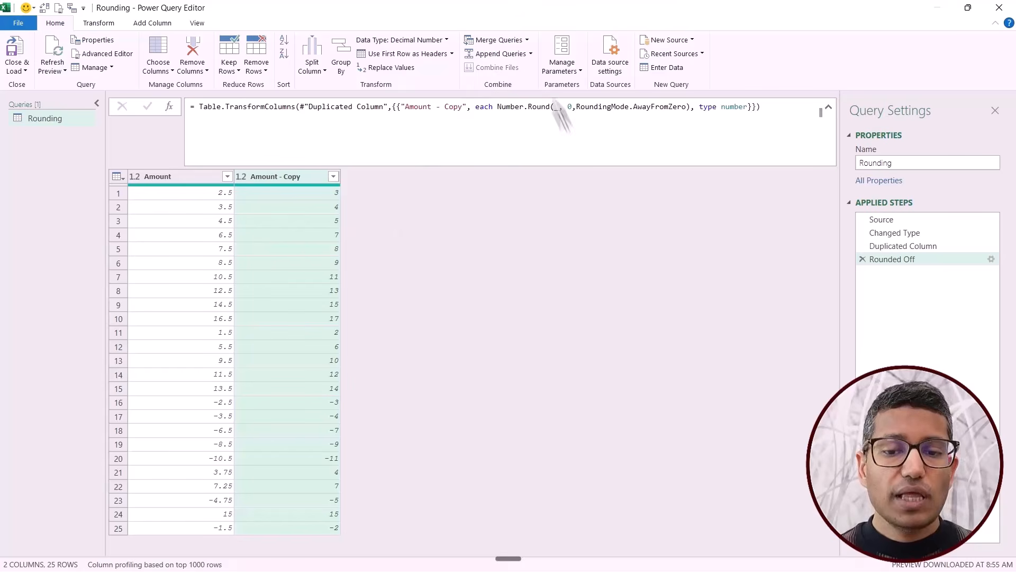
left_click_drag(576, 107, 630, 106)
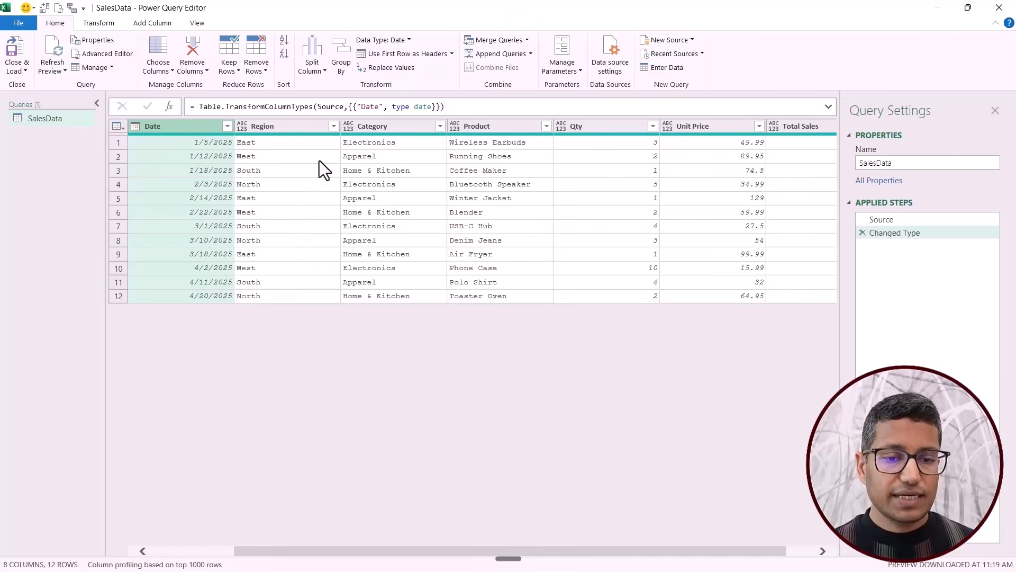
Filter the Region column of the SalesData query to keep only East and North.
left_click(307, 130)
left_click(334, 127)
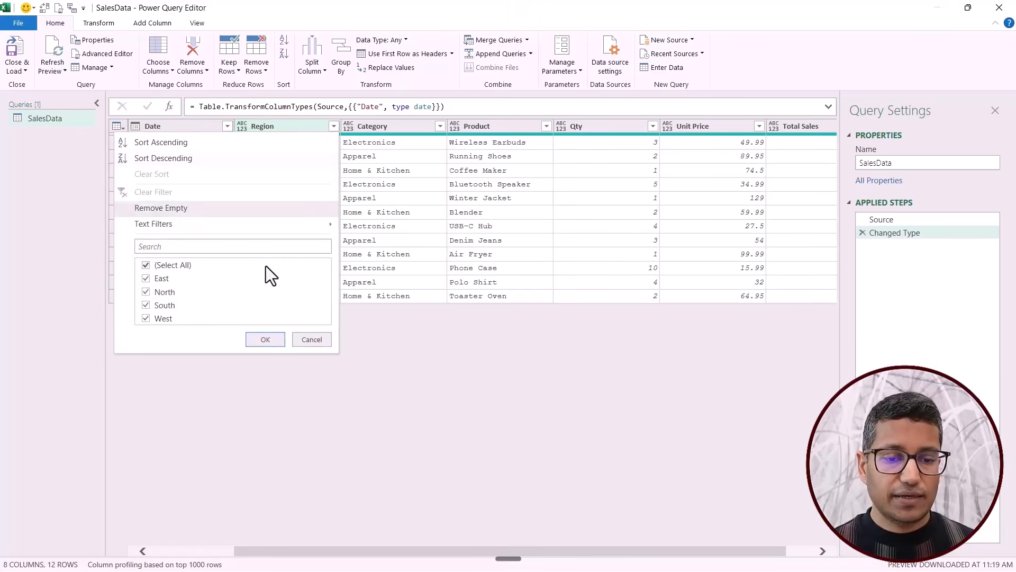
left_click(173, 266)
left_click(165, 293)
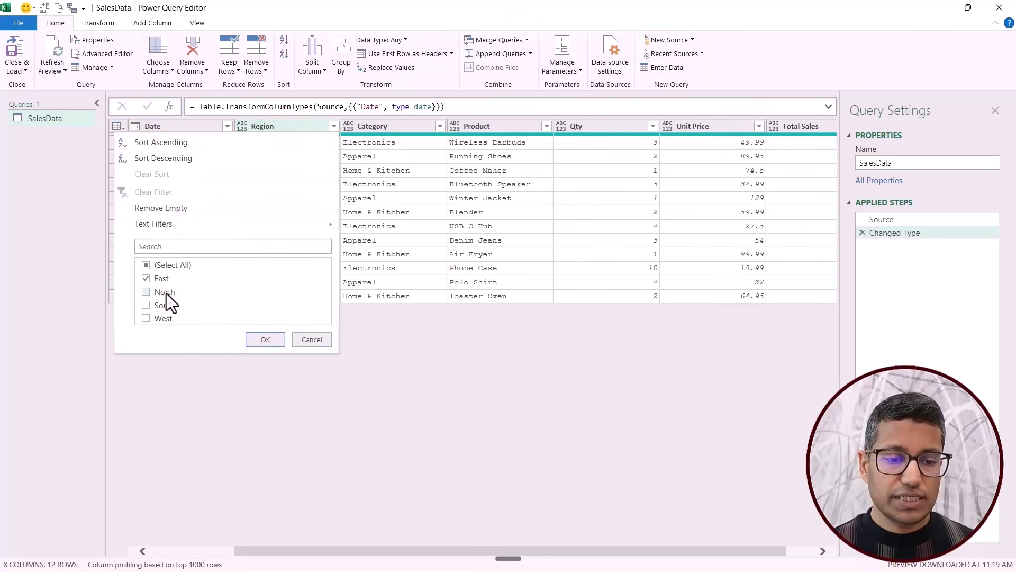
left_click(261, 340)
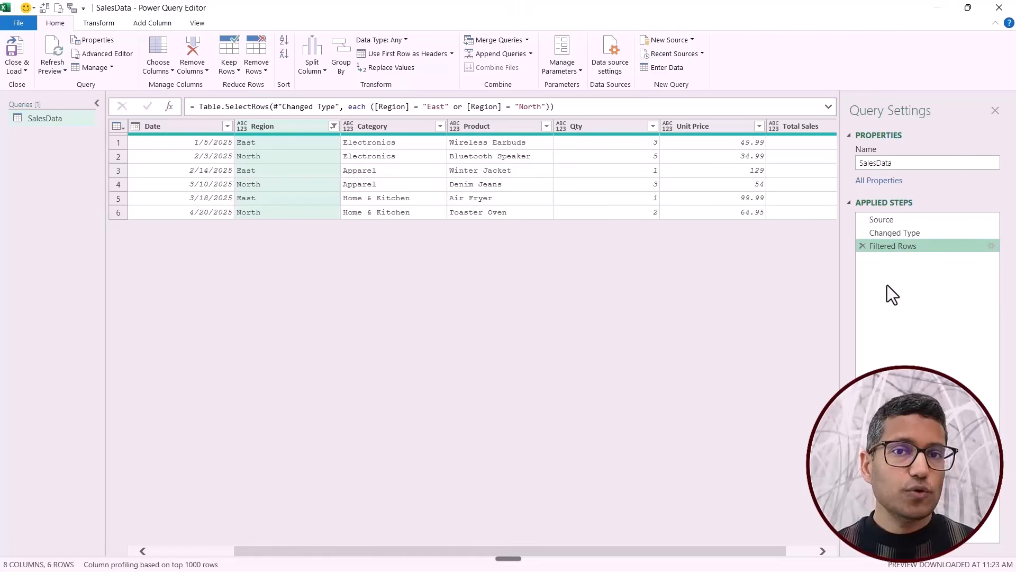
Add the description "Filtered for region East and North" to the Filtered Rows step of the SalesData query.
right_click(899, 246)
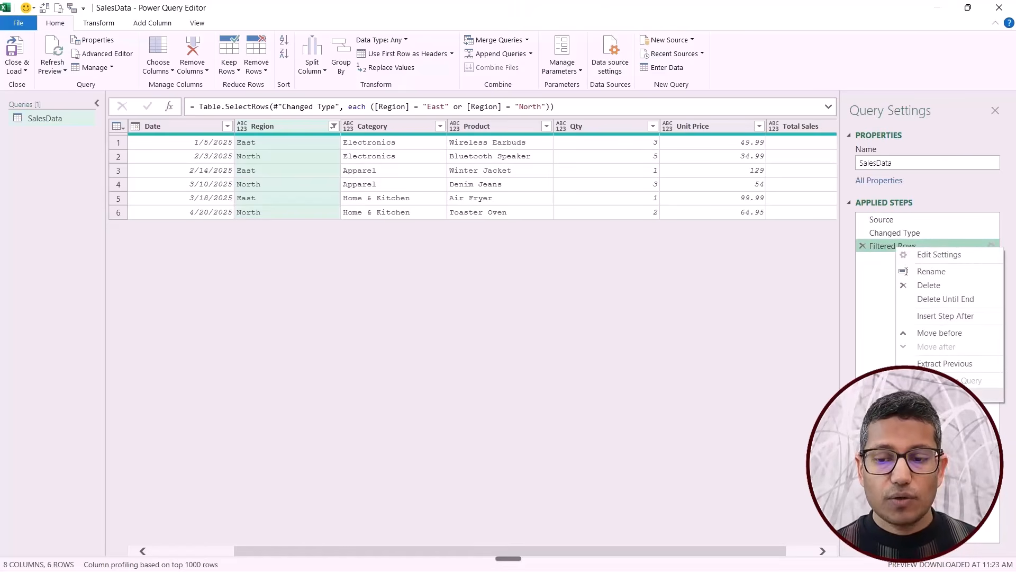
left_click(937, 397)
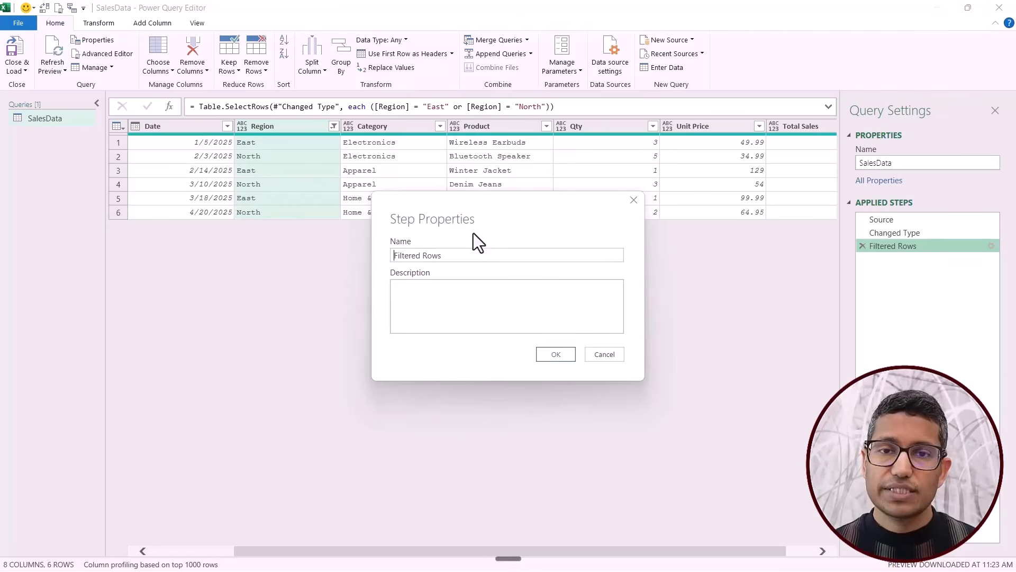
left_click_drag(441, 256, 399, 256)
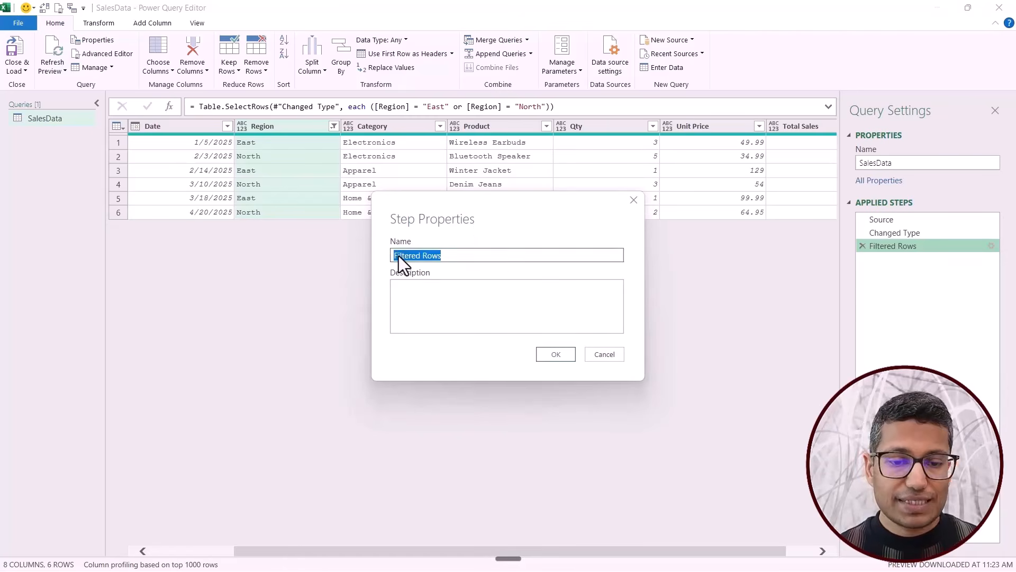
left_click(414, 290)
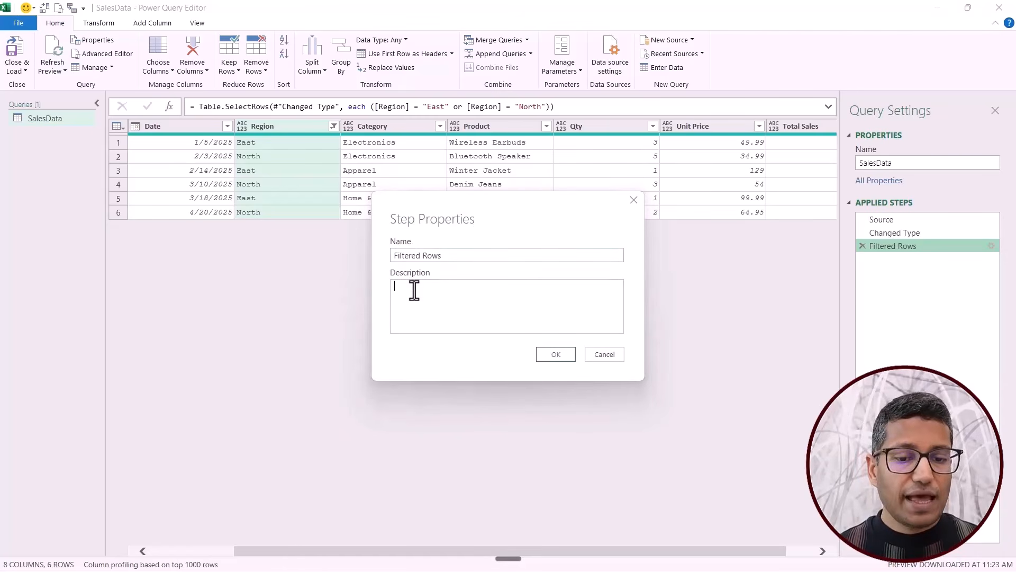
left_click(417, 319)
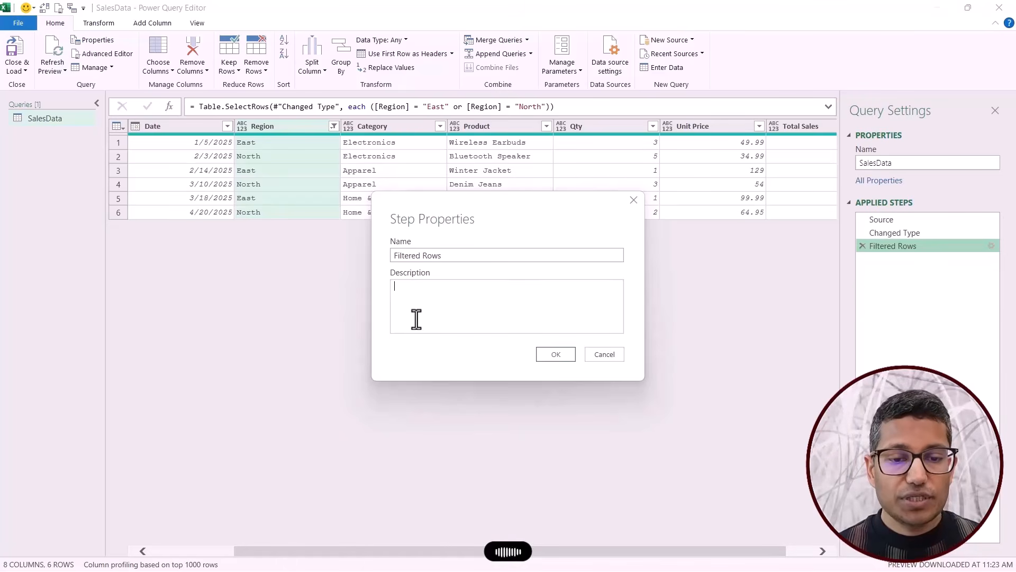
type("Filtered for region East and North")
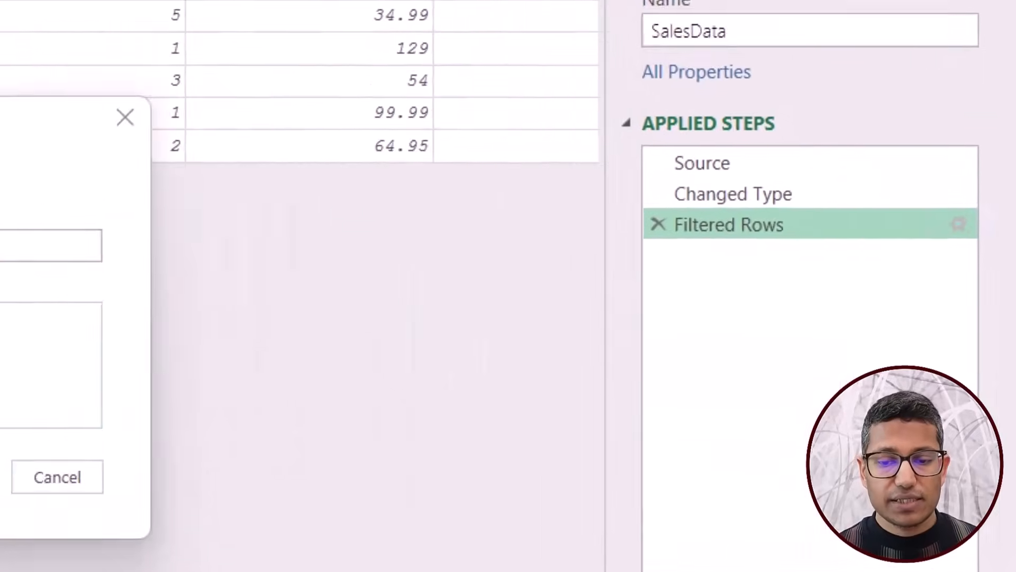
left_click(556, 354)
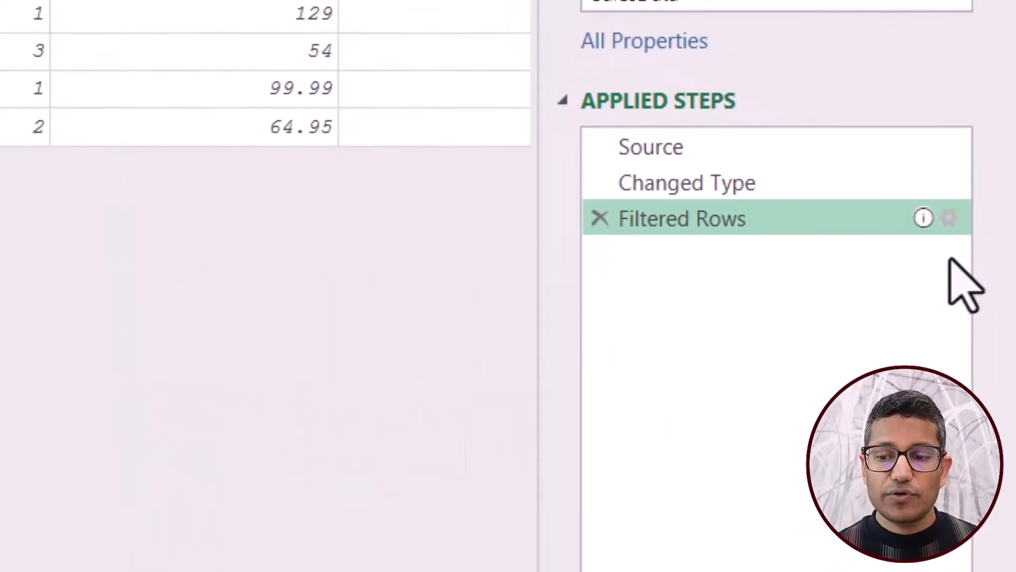
mouse_move(924, 219)
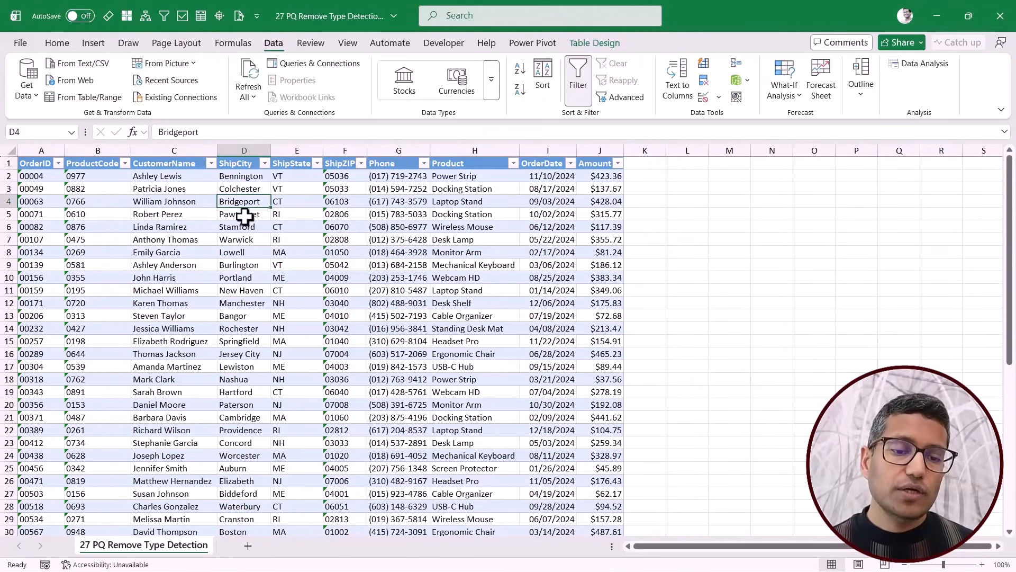
Load the Orders table into the Power Query Editor and compare its OrderID and ProductCode values between the Source and Changed Type steps.
right_click(245, 216)
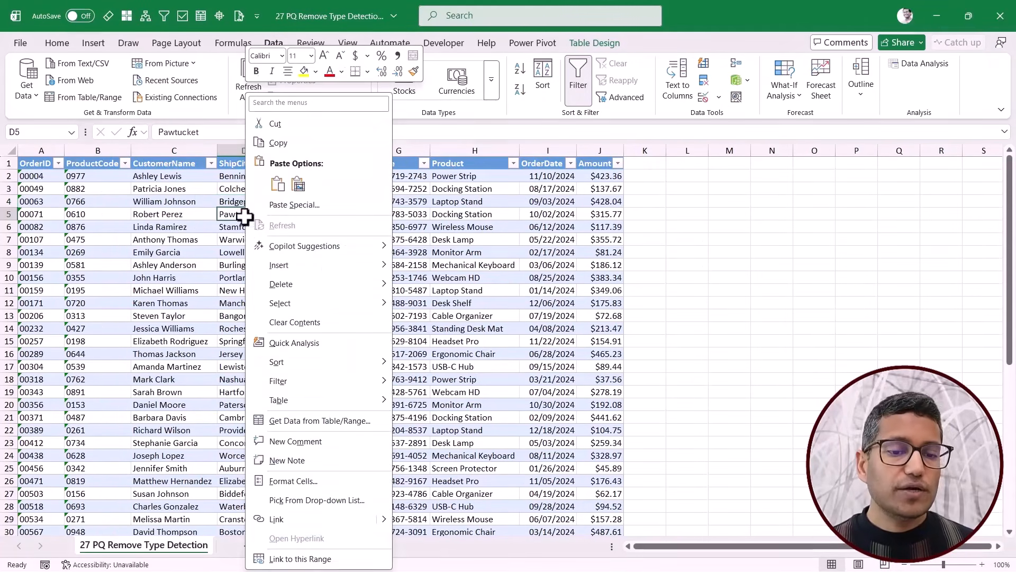
left_click(290, 425)
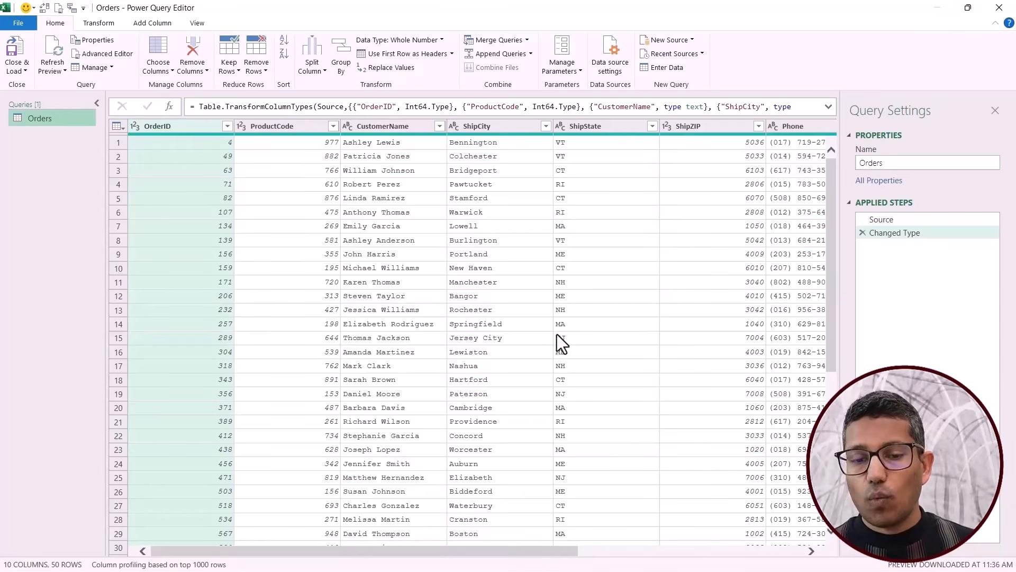
left_click(887, 220)
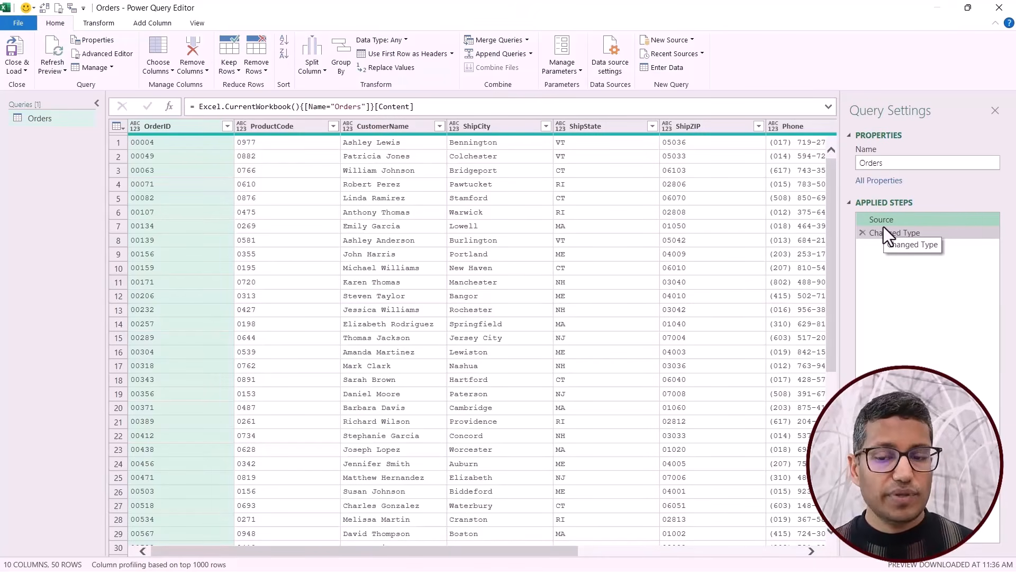
left_click(885, 233)
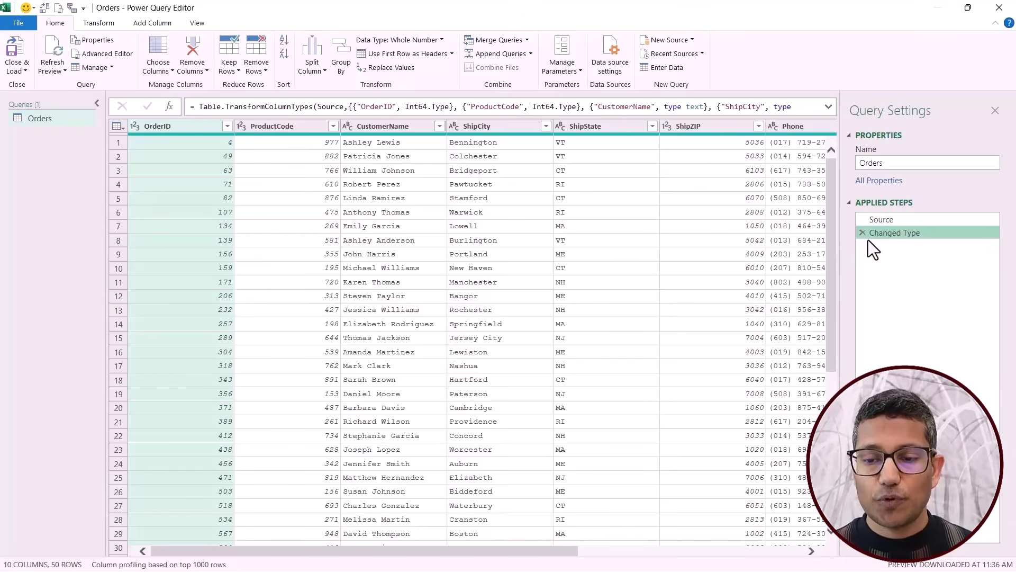
left_click(884, 222)
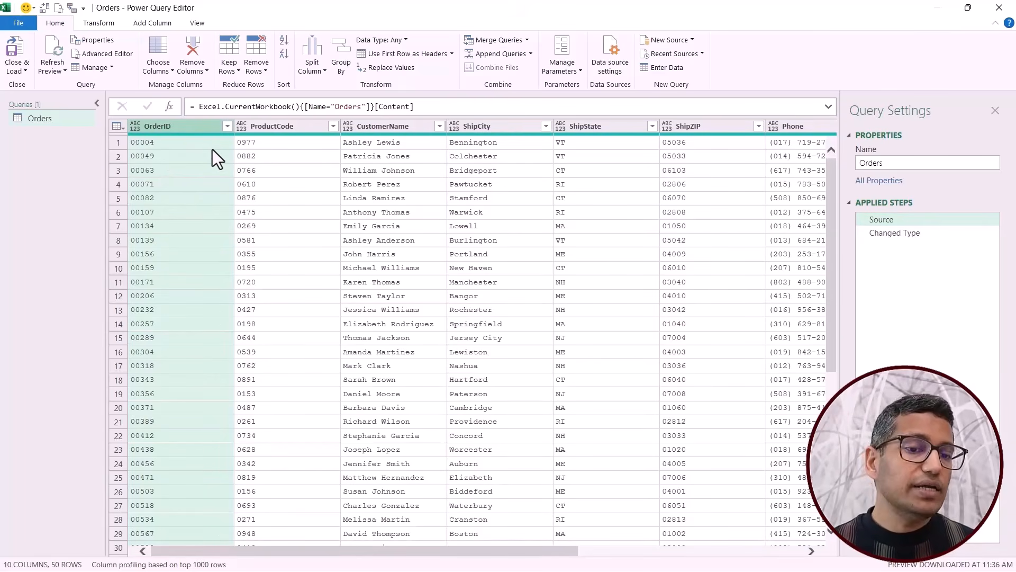
left_click(274, 139)
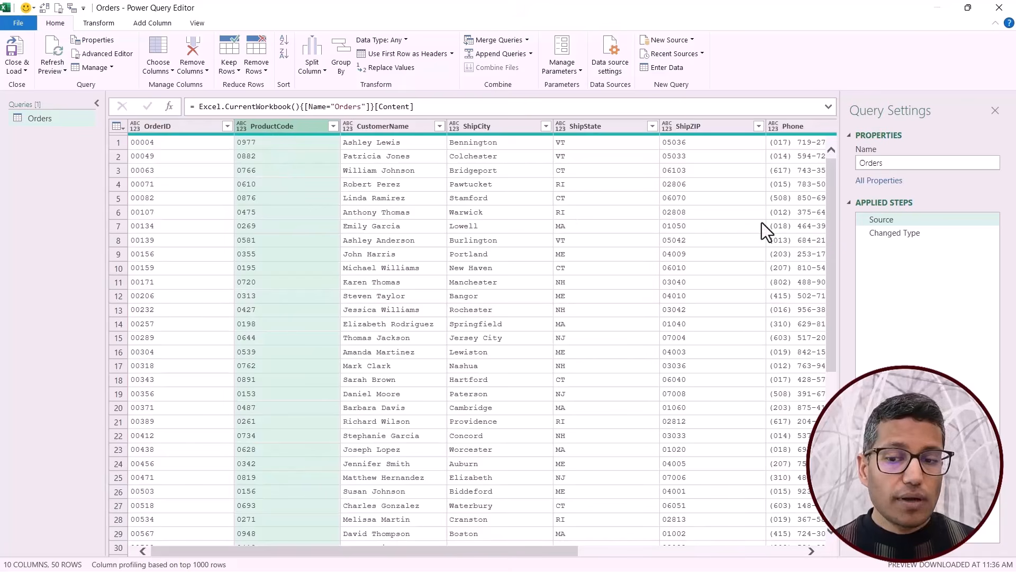
left_click(881, 238)
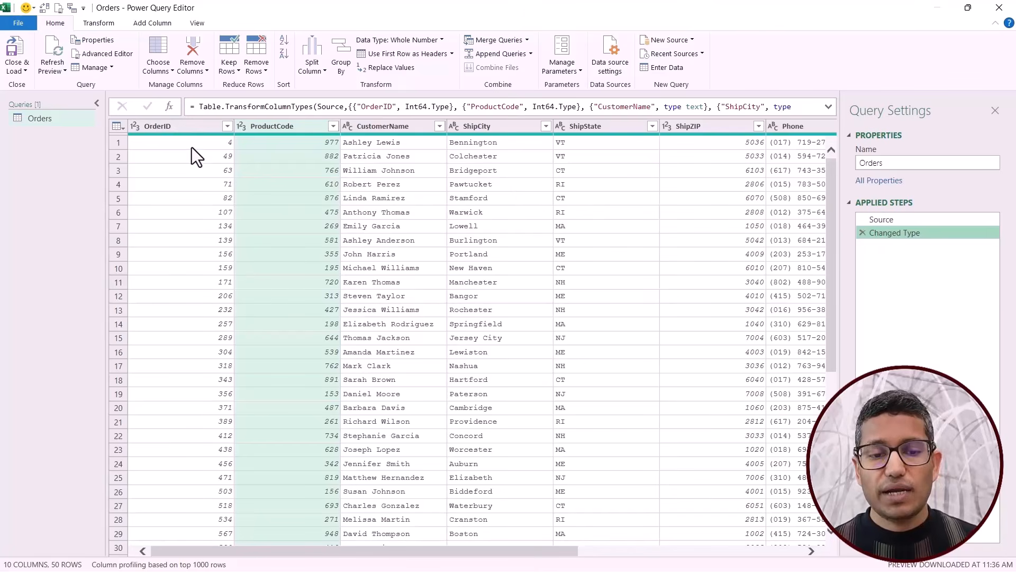
left_click(163, 149)
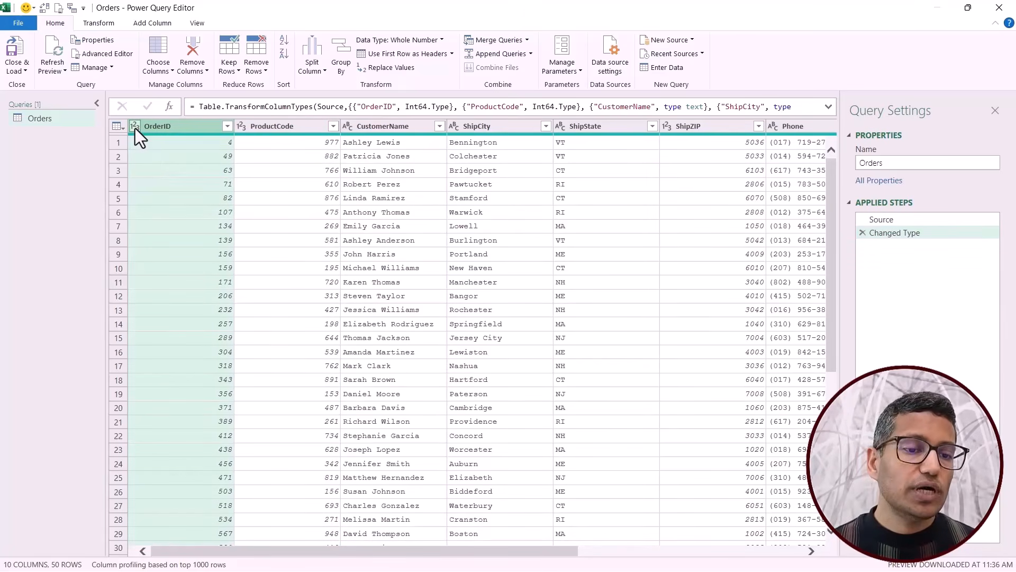
left_click(271, 127)
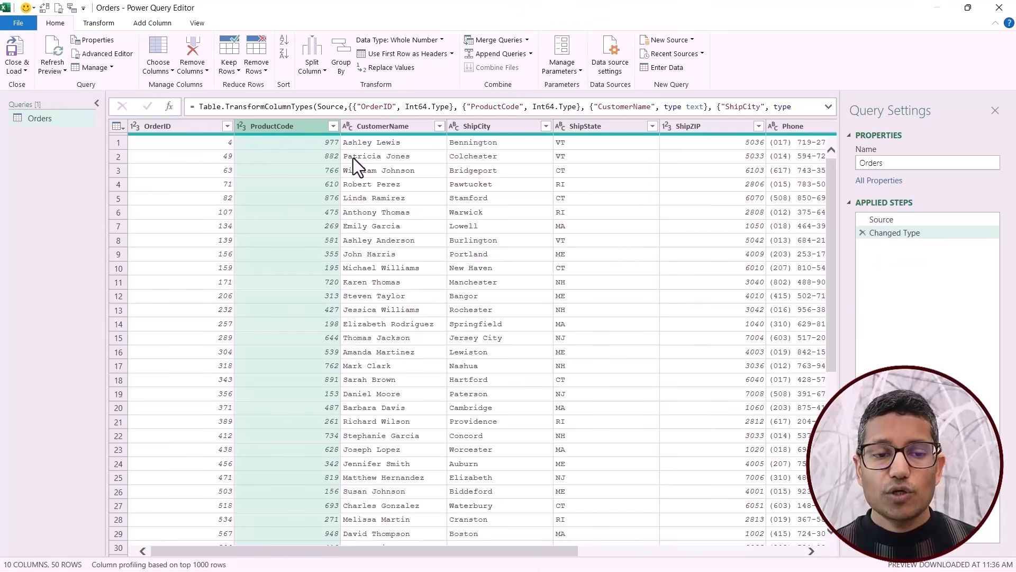
Set the global type detection option to never detect column types and headers for unstructured sources.
left_click(21, 24)
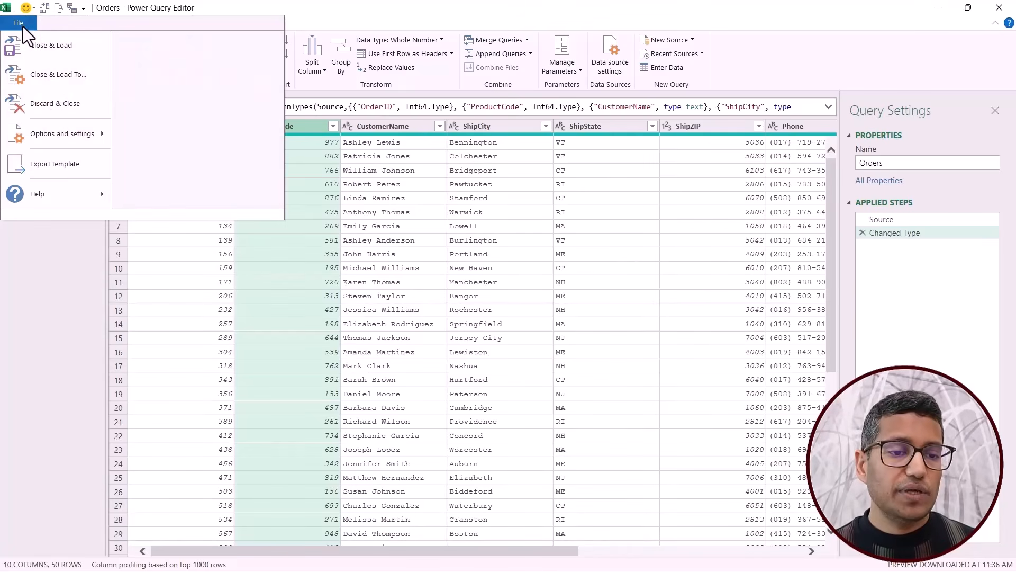
mouse_move(58, 133)
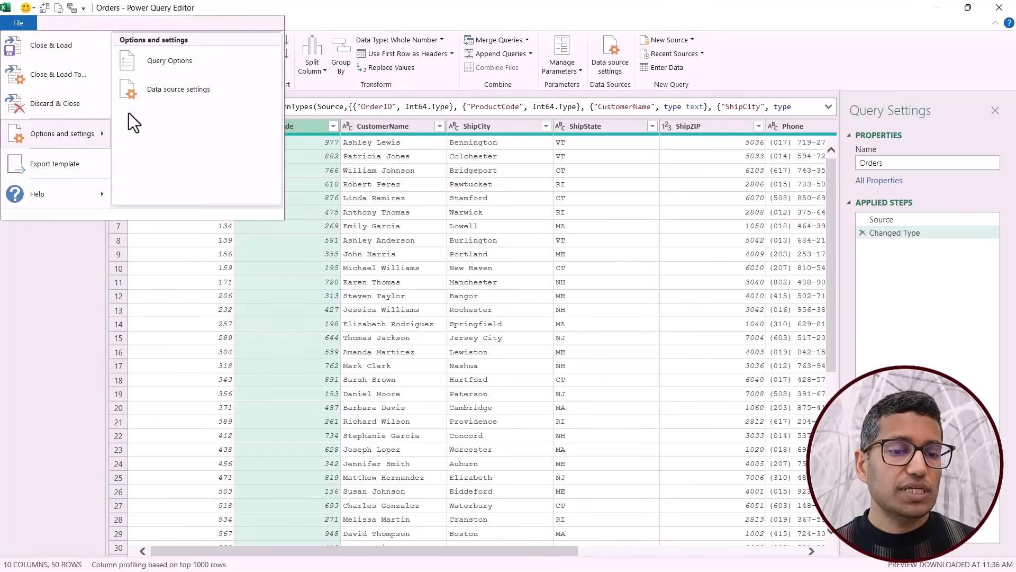
left_click(170, 61)
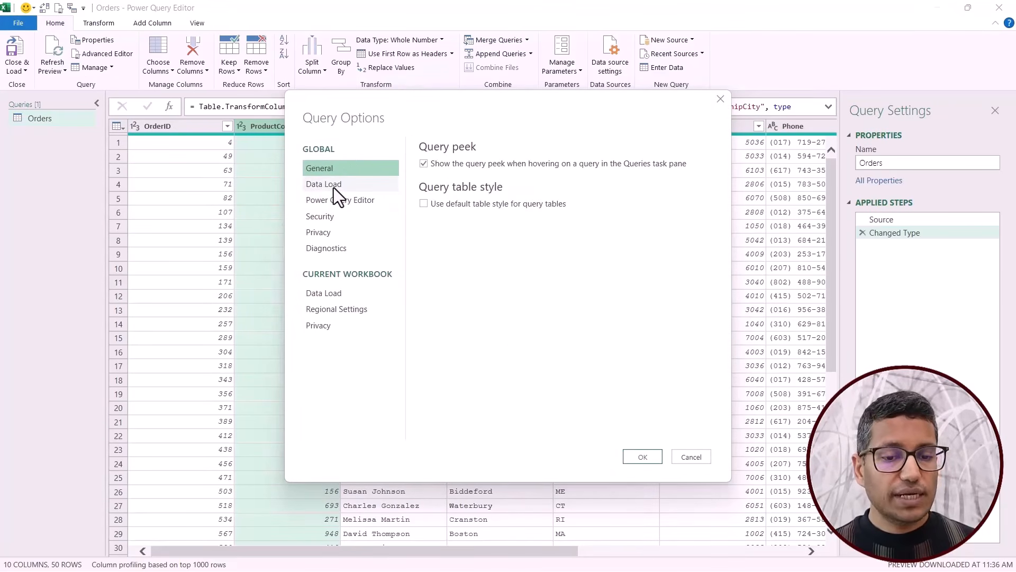
left_click(319, 186)
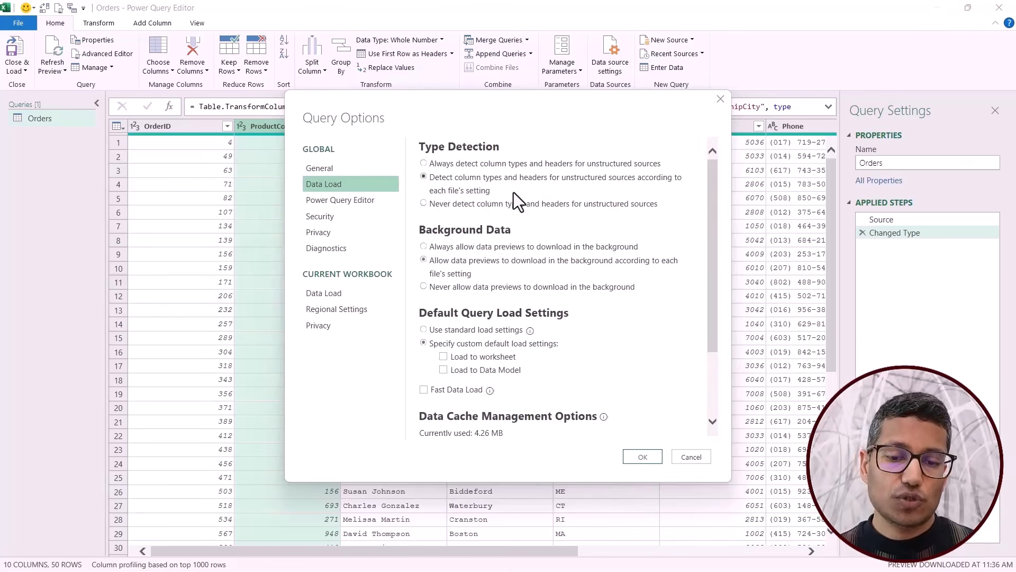
left_click(441, 206)
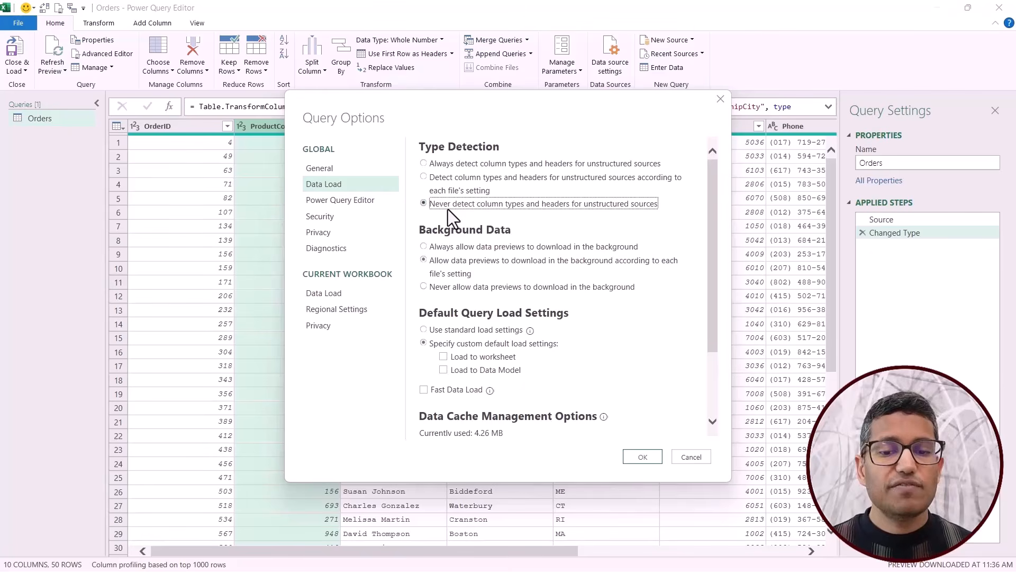
left_click(639, 459)
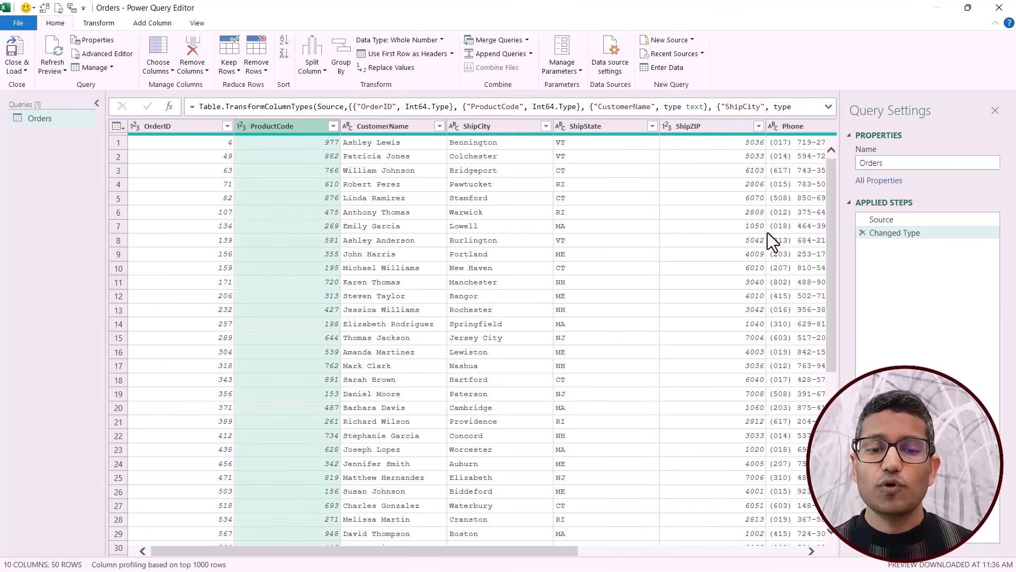
Close the editor keeping the changes, then load the Orders table into Power Query again and check the OrderID and ProductCode columns.
left_click(987, 11)
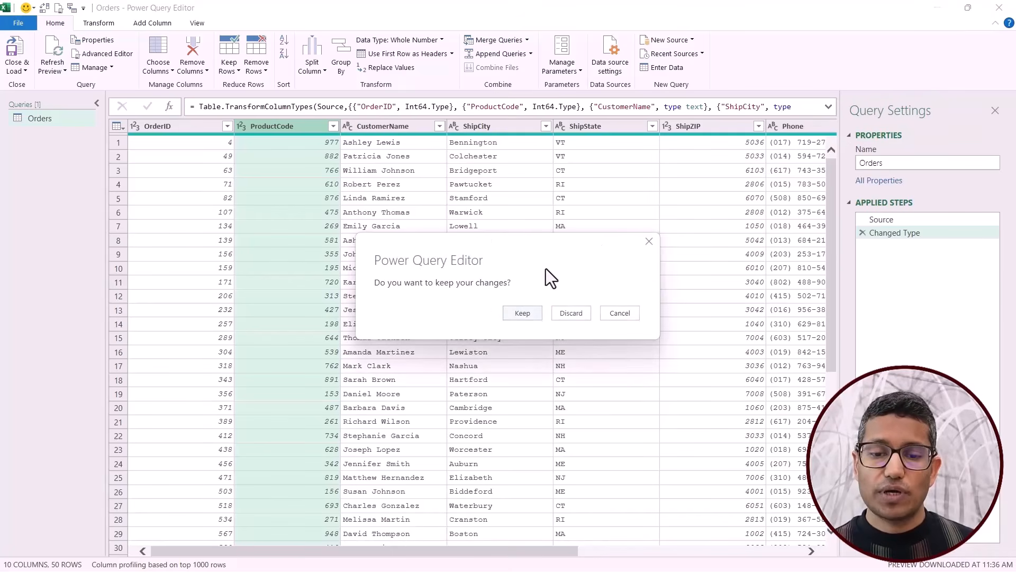
left_click(523, 314)
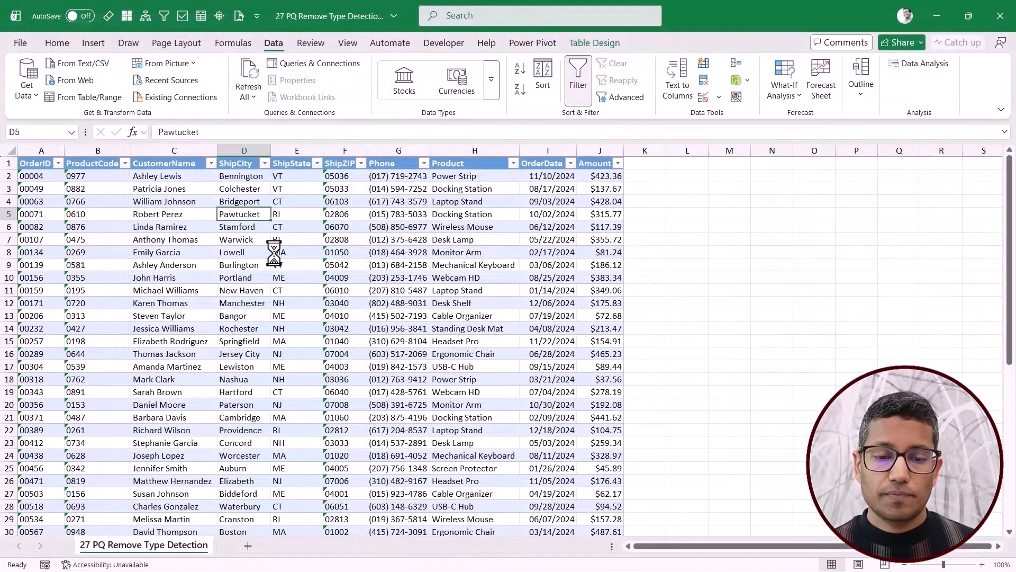
right_click(180, 227)
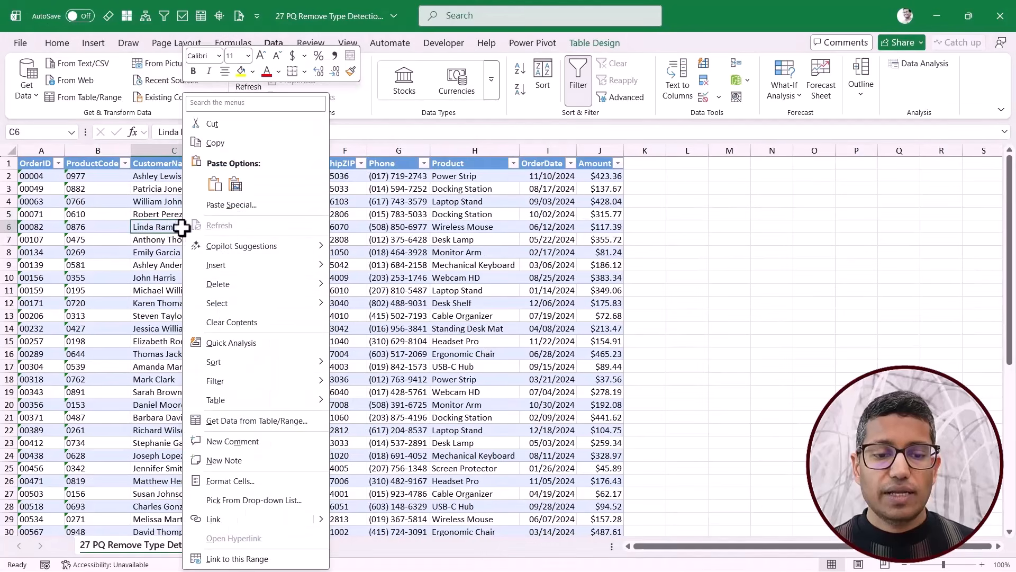
left_click(258, 422)
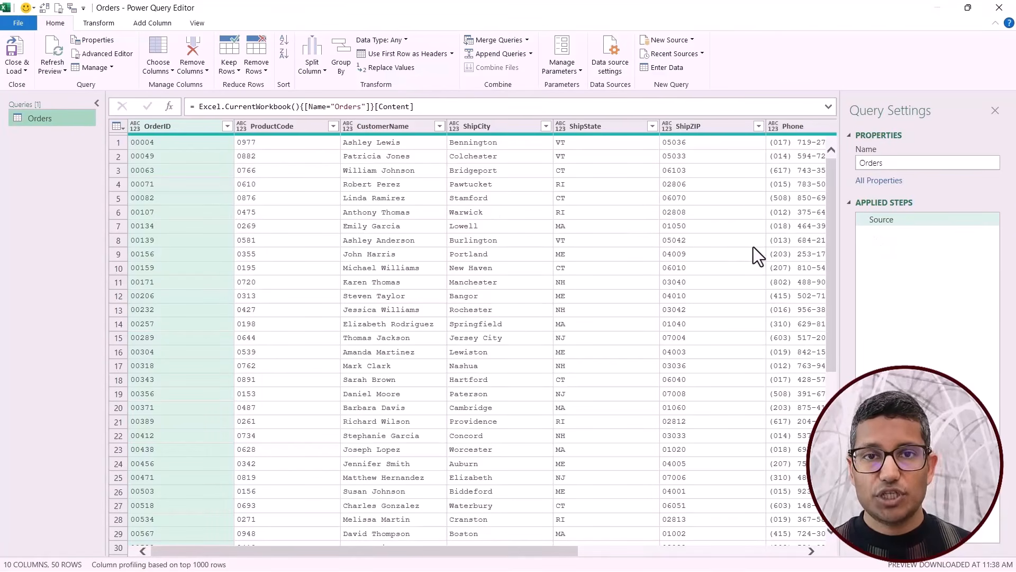
left_click(182, 128)
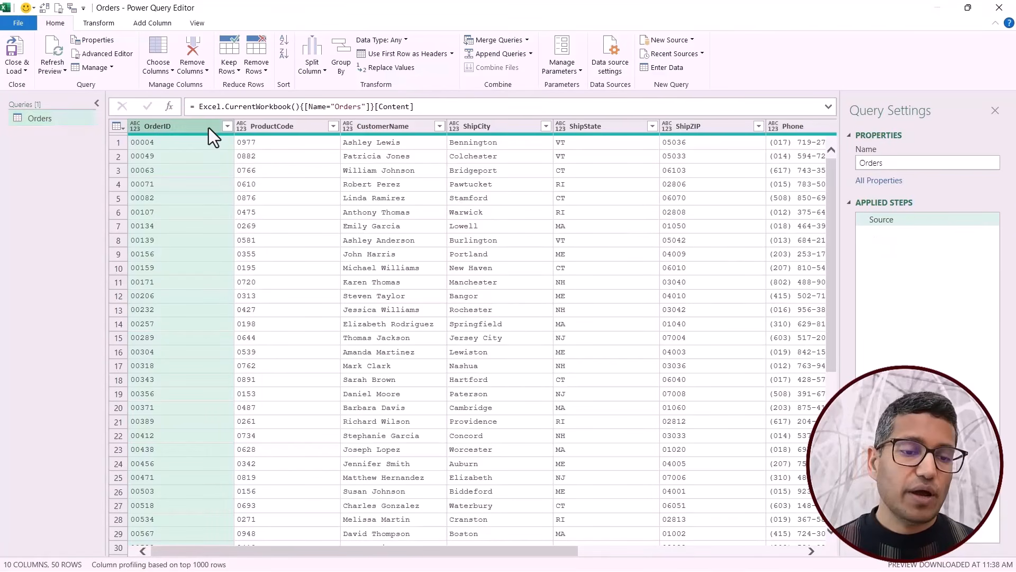
left_click(272, 133)
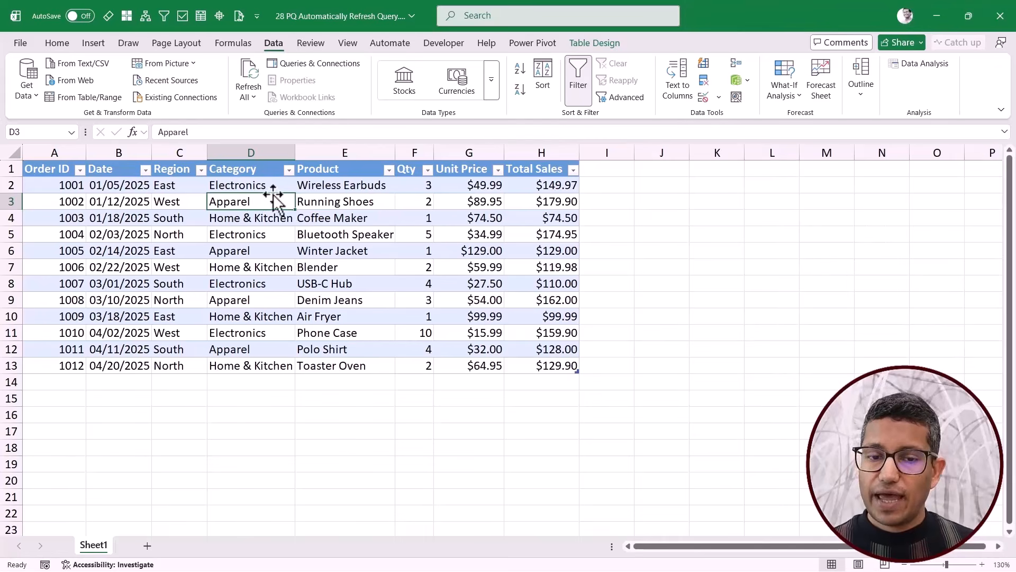
Show the workbook's queries and connections and preview the SalesData query's contents.
left_click(304, 66)
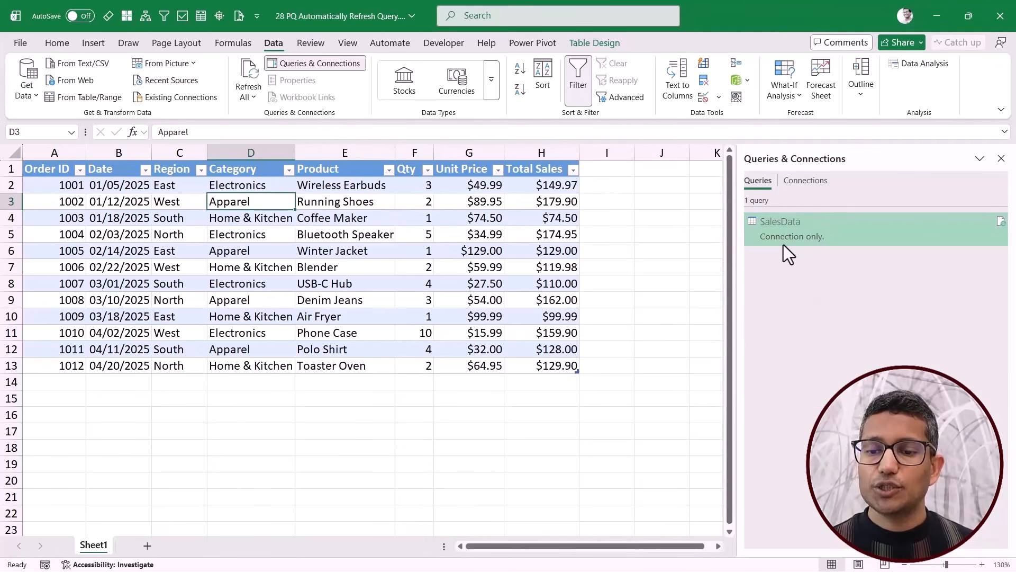
mouse_move(800, 235)
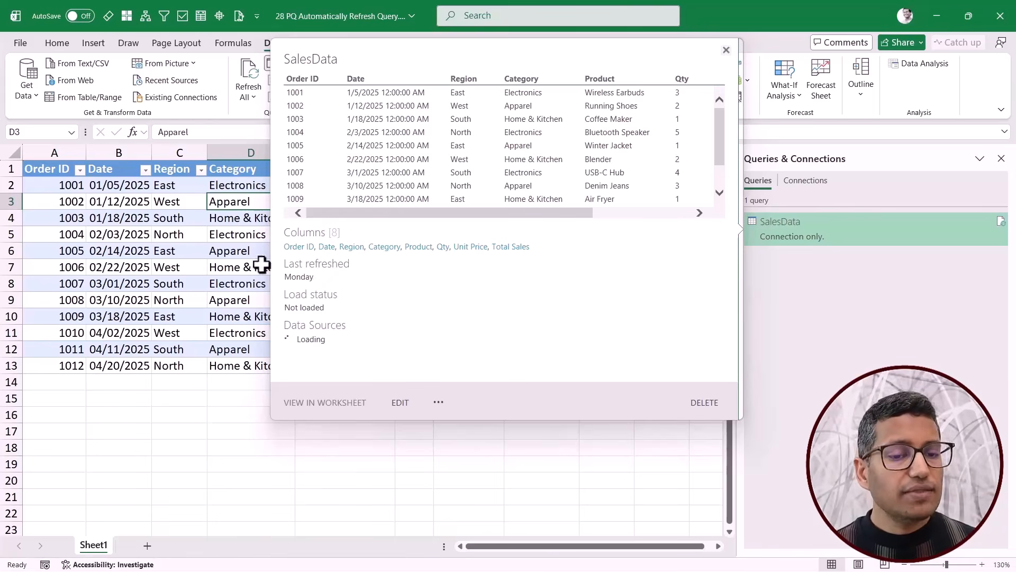
left_click(247, 253)
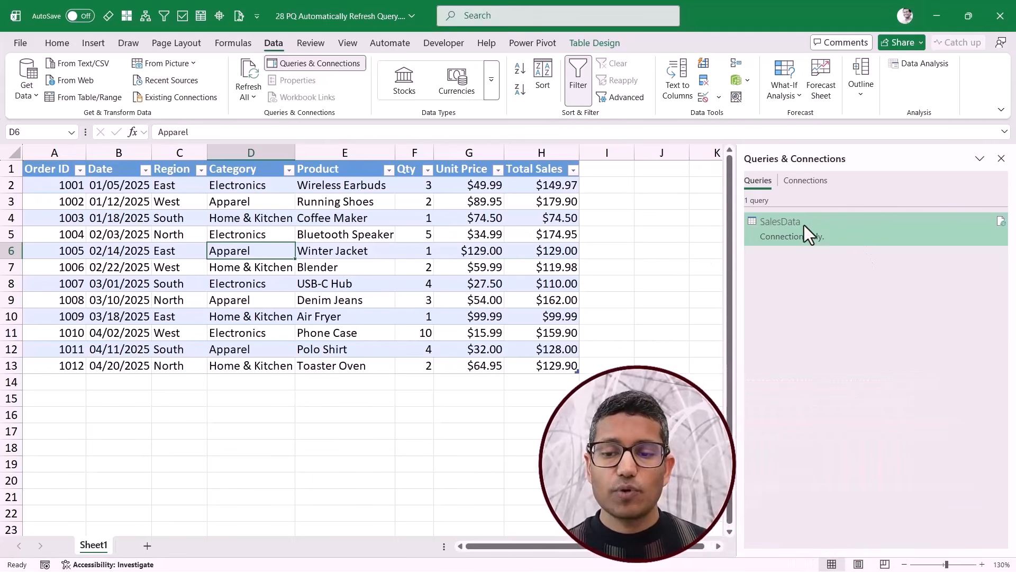
Configure the SalesData query properties to refresh every 10 minutes and refresh data when opening the file.
right_click(808, 233)
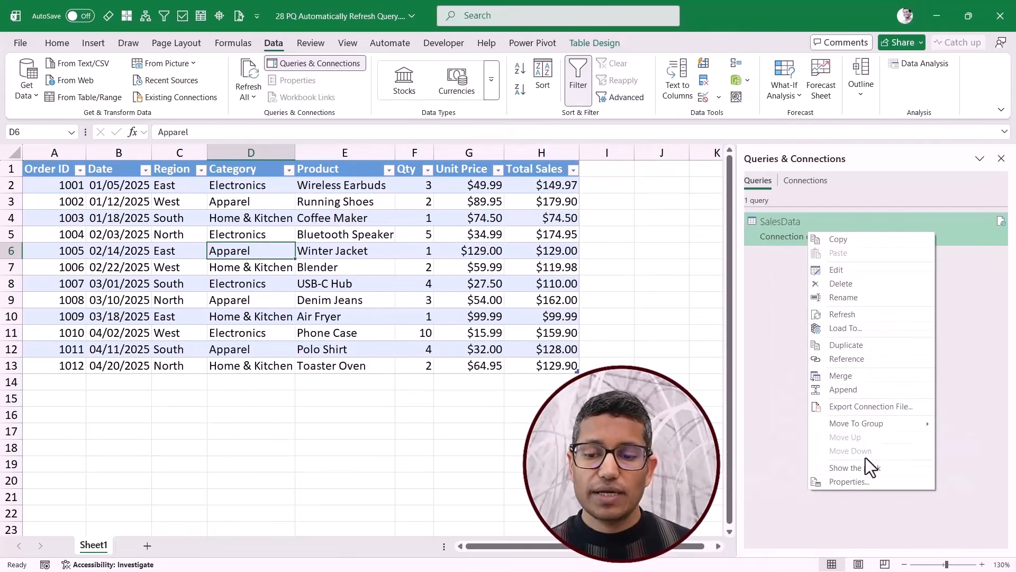
left_click(849, 481)
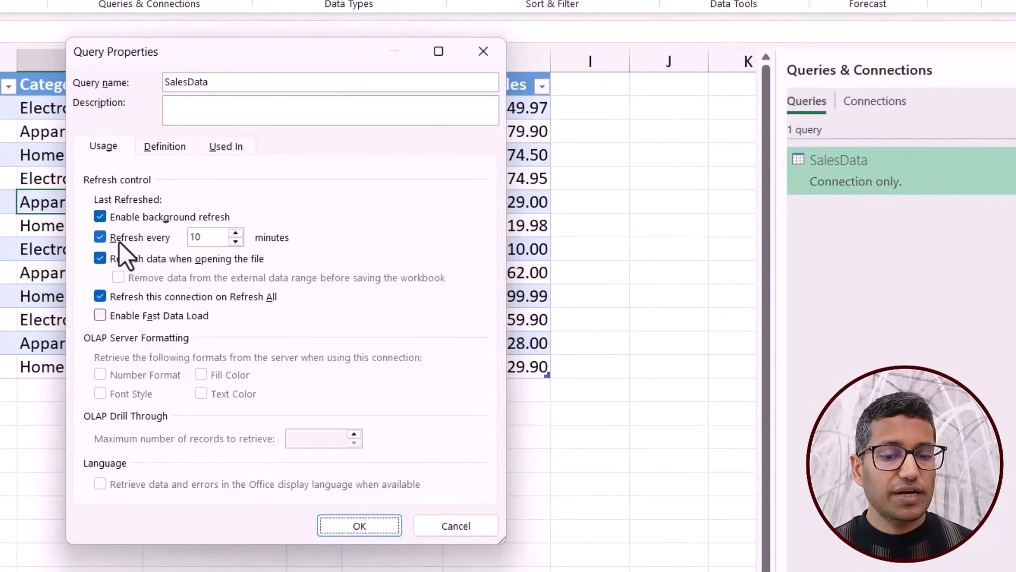
left_click(98, 258)
left_click(99, 237)
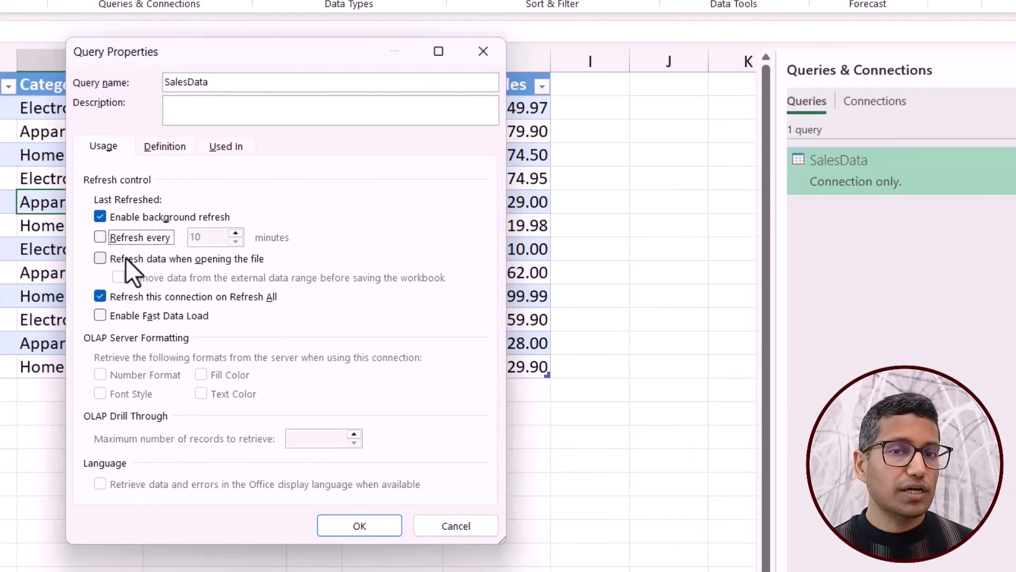
left_click(101, 258)
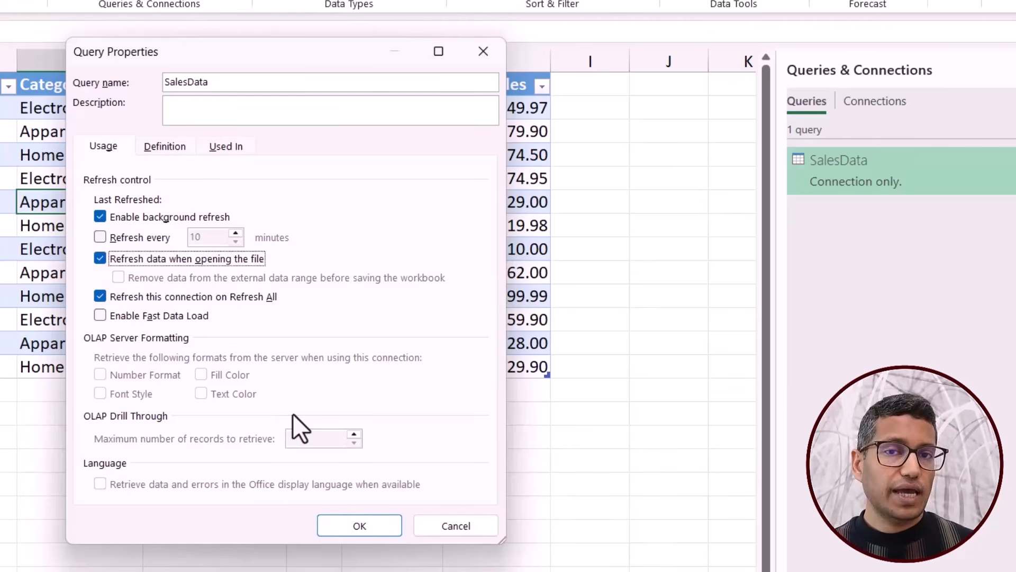
left_click(100, 239)
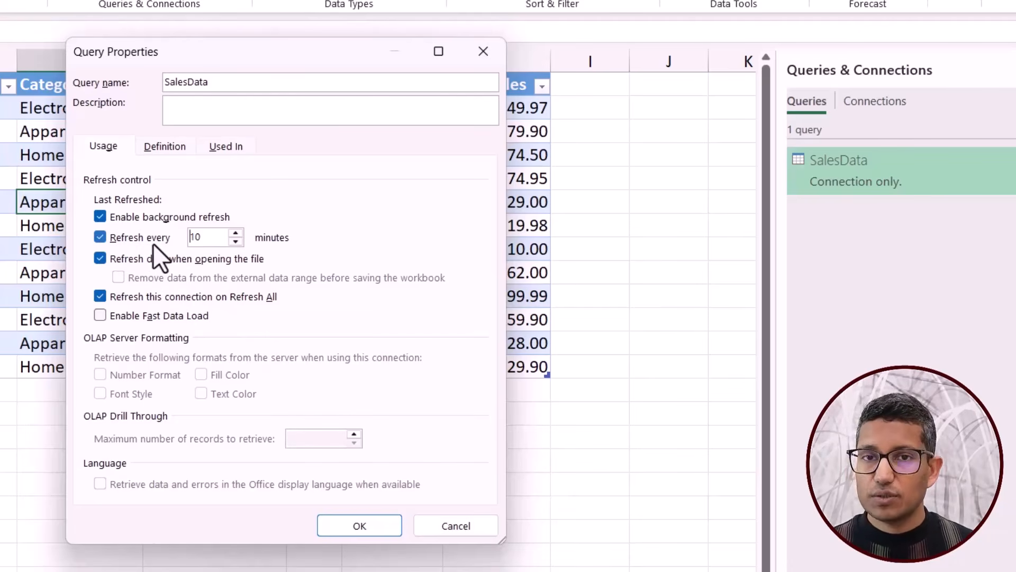
double_click(209, 239)
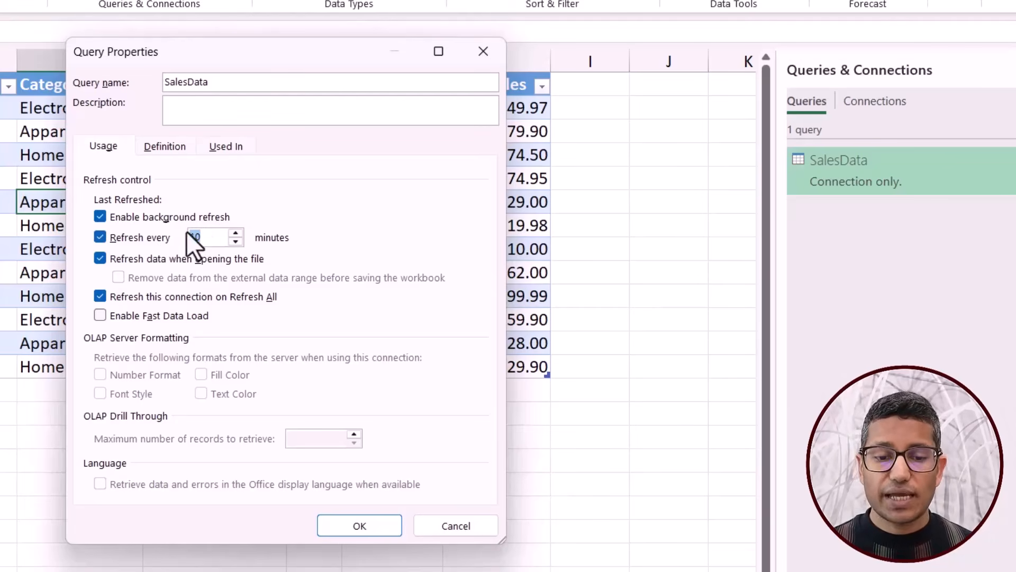
left_click(348, 533)
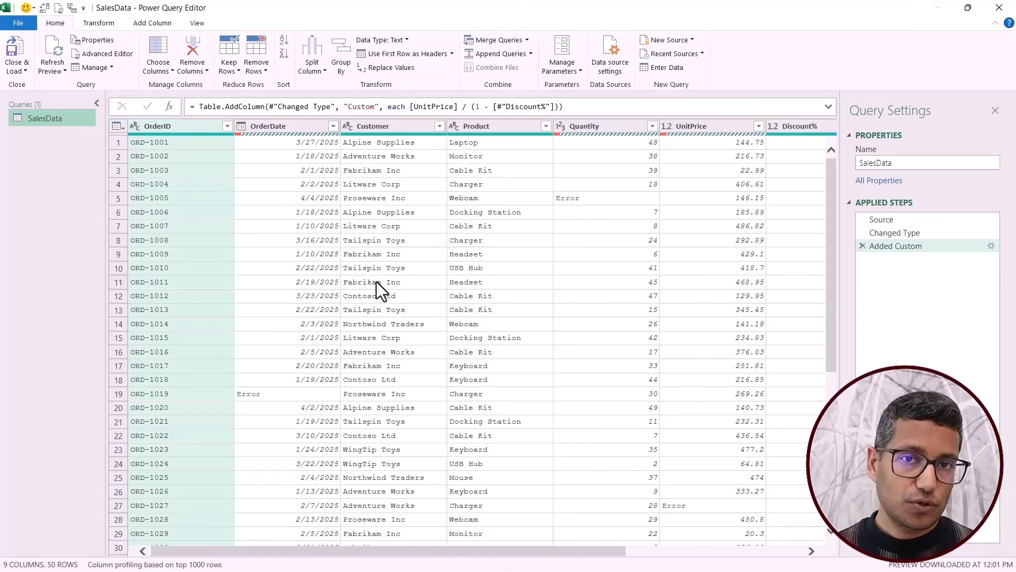
Create a reference query from SalesData, compare it with the original, and rename it ErrorTab.
right_click(48, 118)
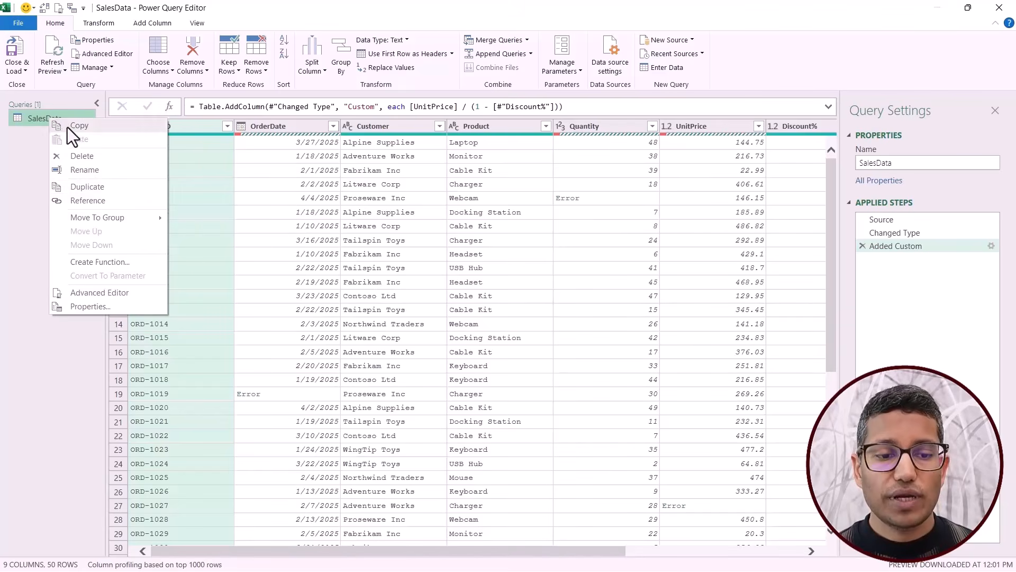
left_click(93, 201)
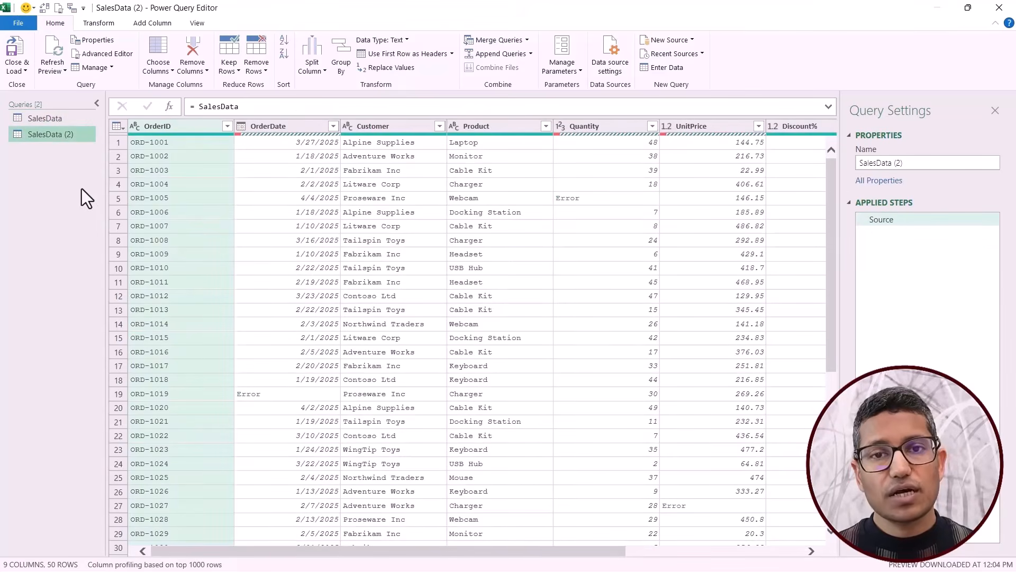
left_click(59, 120)
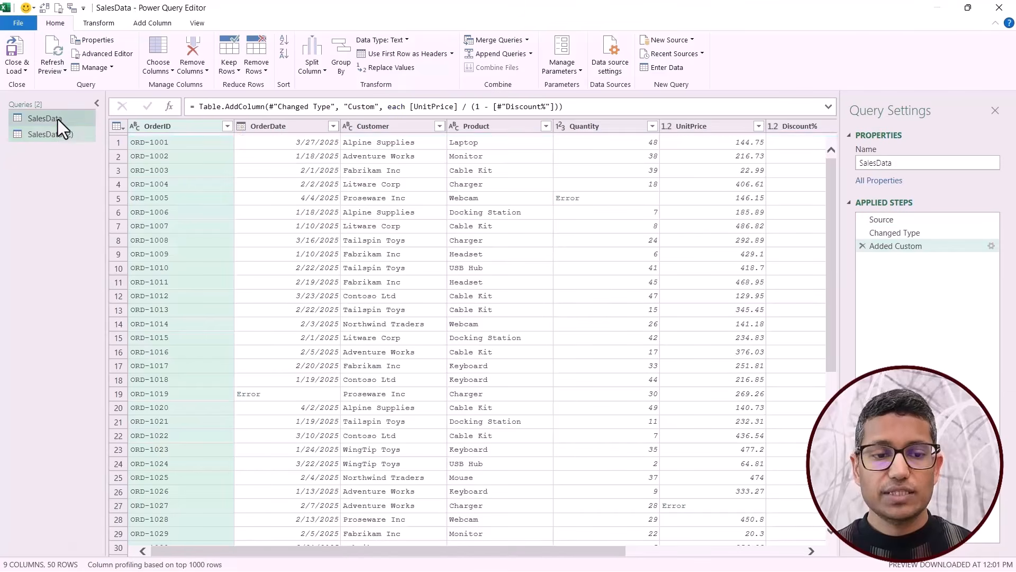
left_click(61, 137)
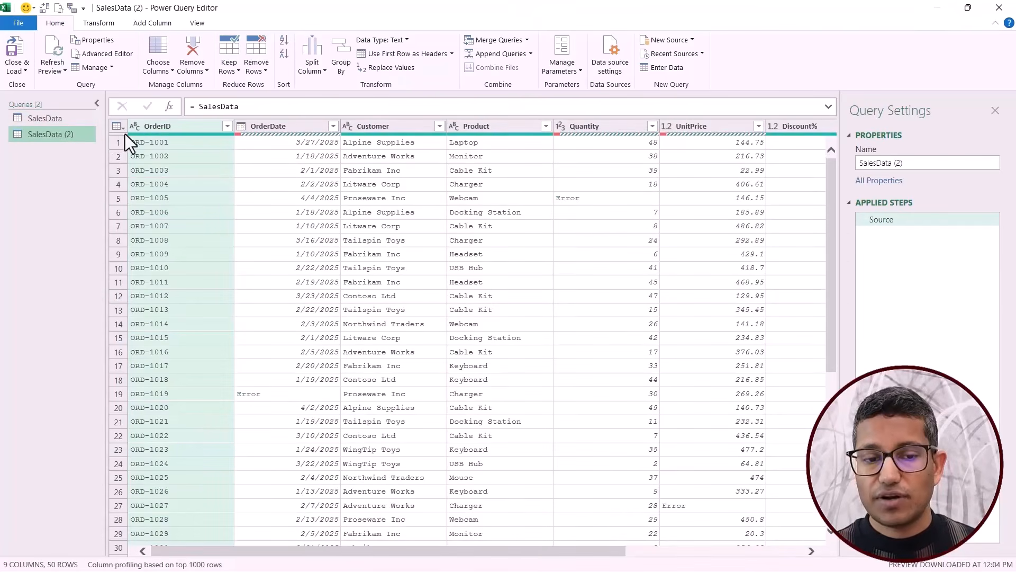
double_click(72, 135)
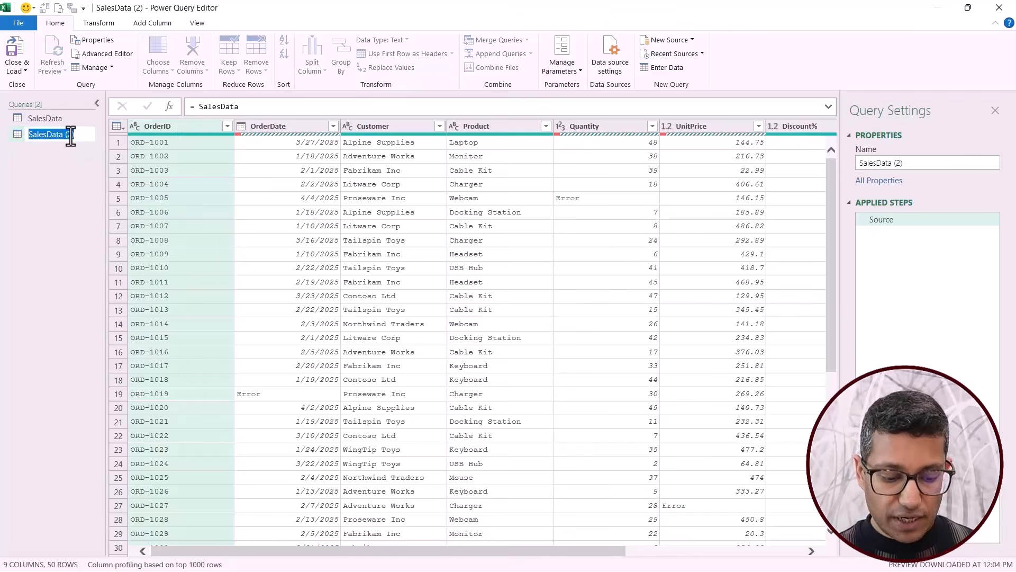
type("ErrorTab")
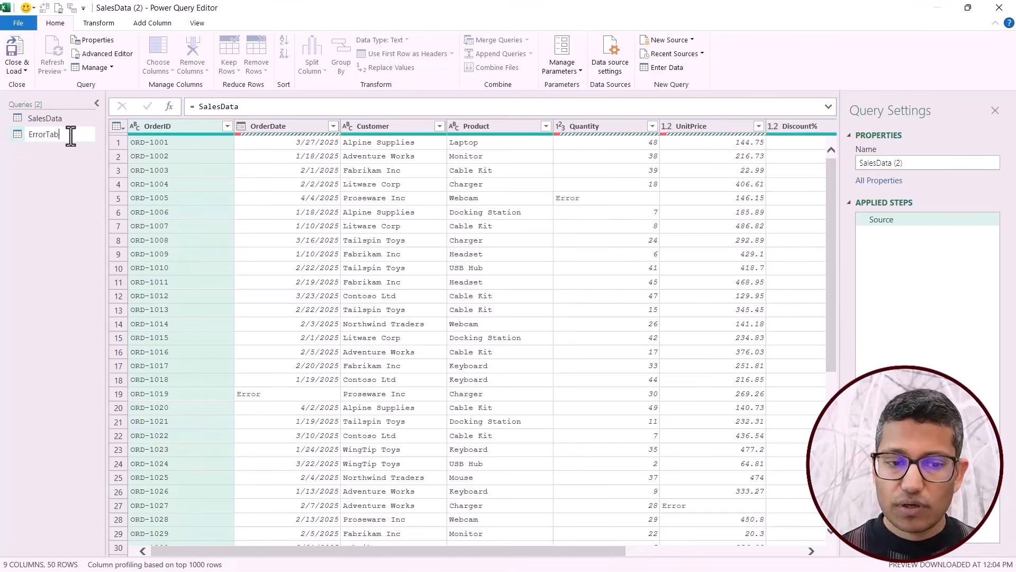
left_click(68, 190)
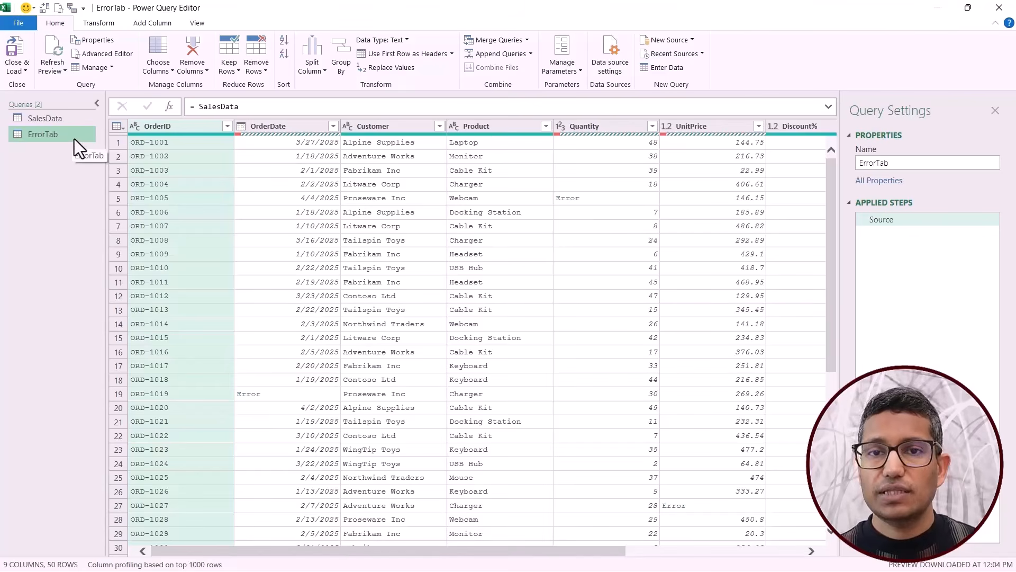
Keep only the rows with errors in the ErrorTab query and compare it with the SalesData query.
left_click(122, 129)
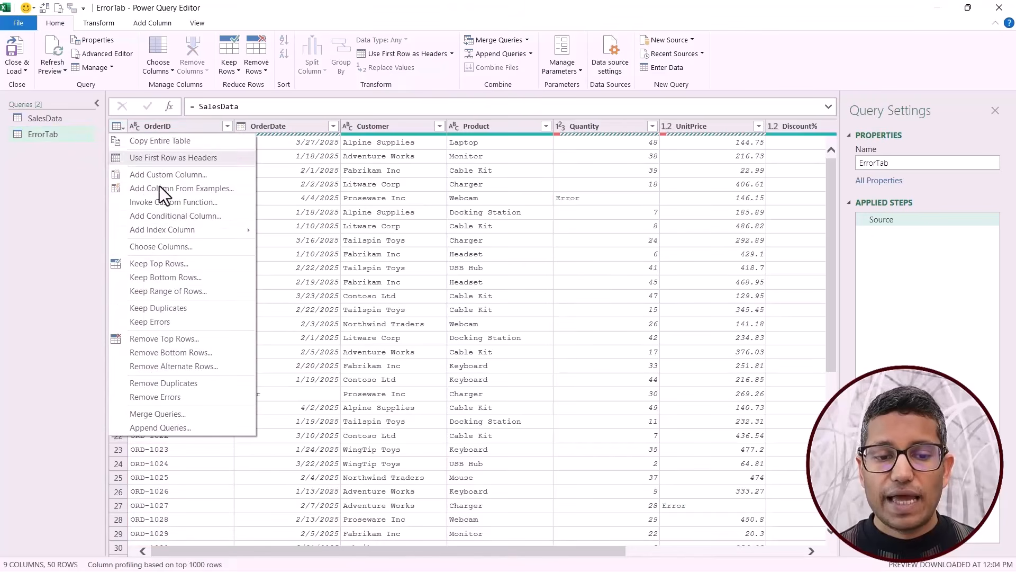
left_click(164, 325)
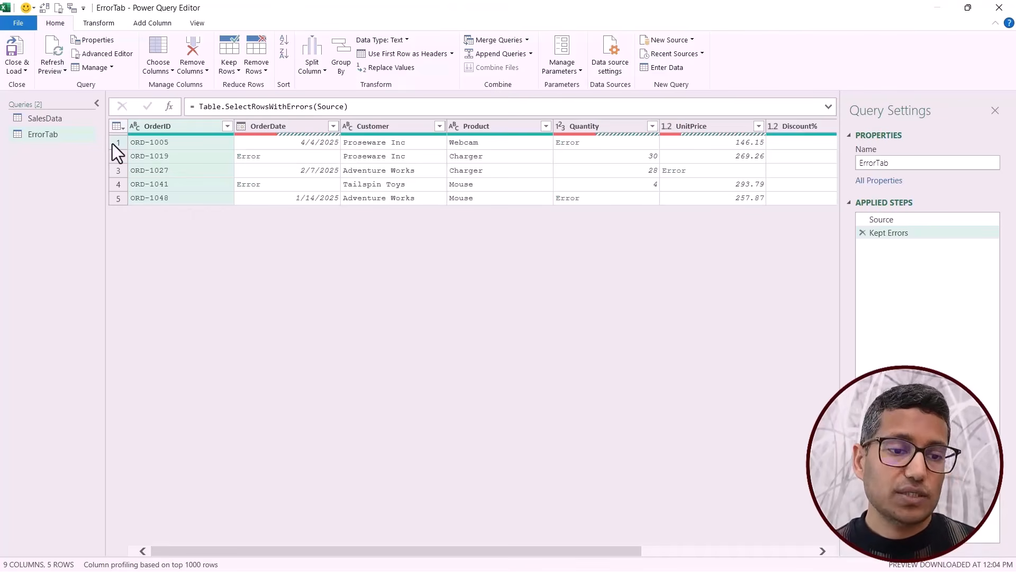
left_click(58, 118)
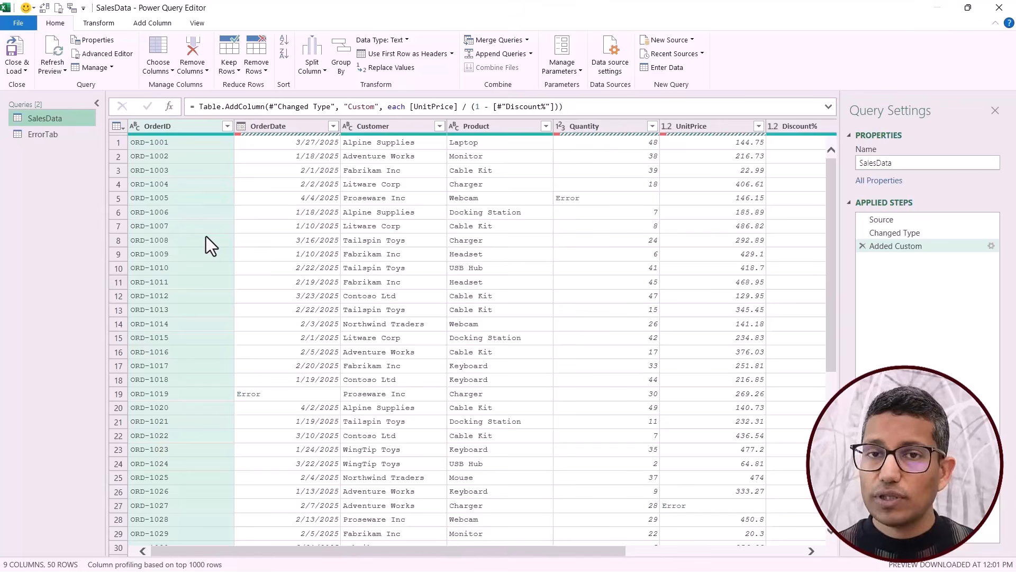
left_click(55, 136)
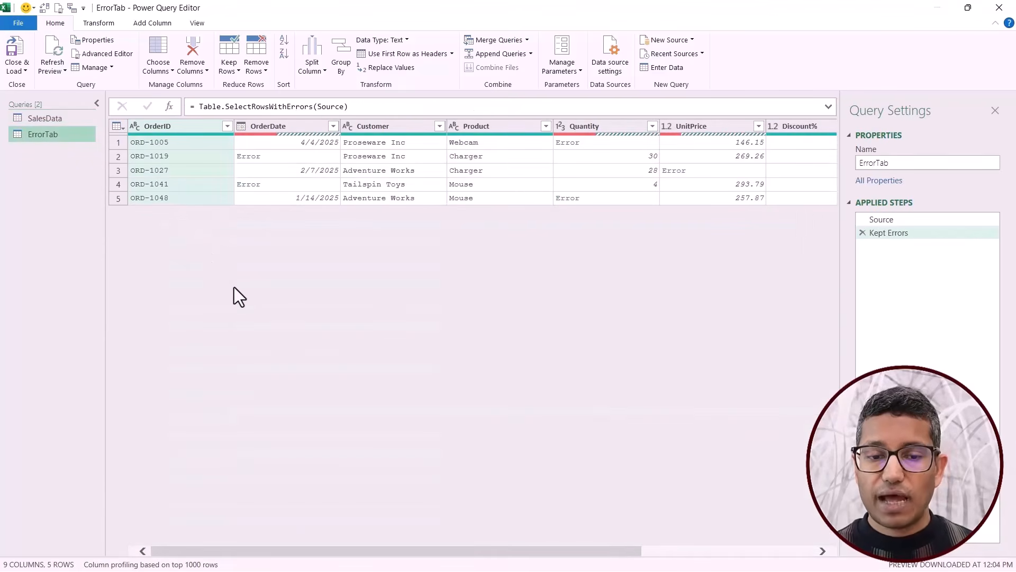
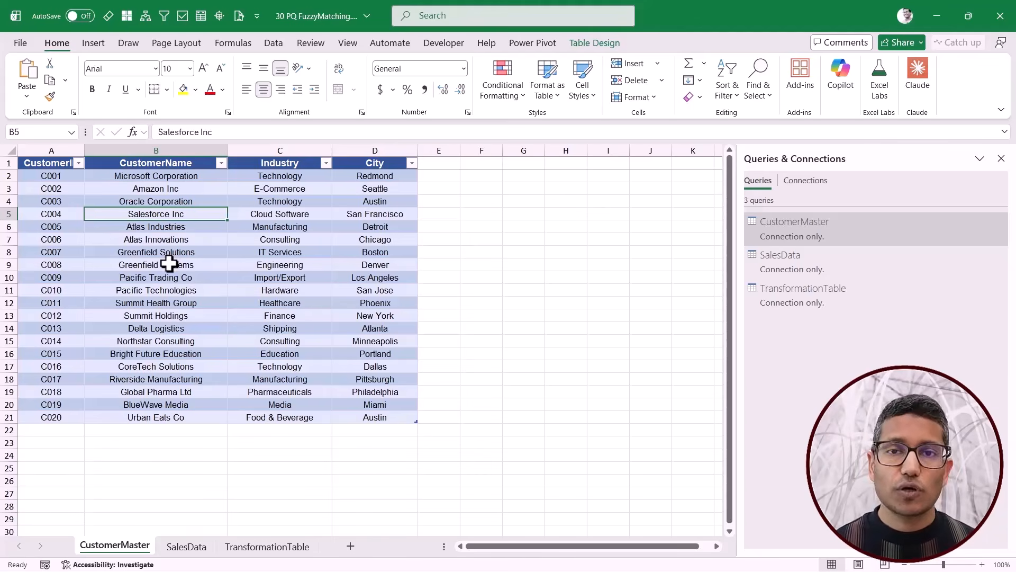
Open the Power Query Editor and view the CustomerMaster and SalesData queries.
key("alt+F12")
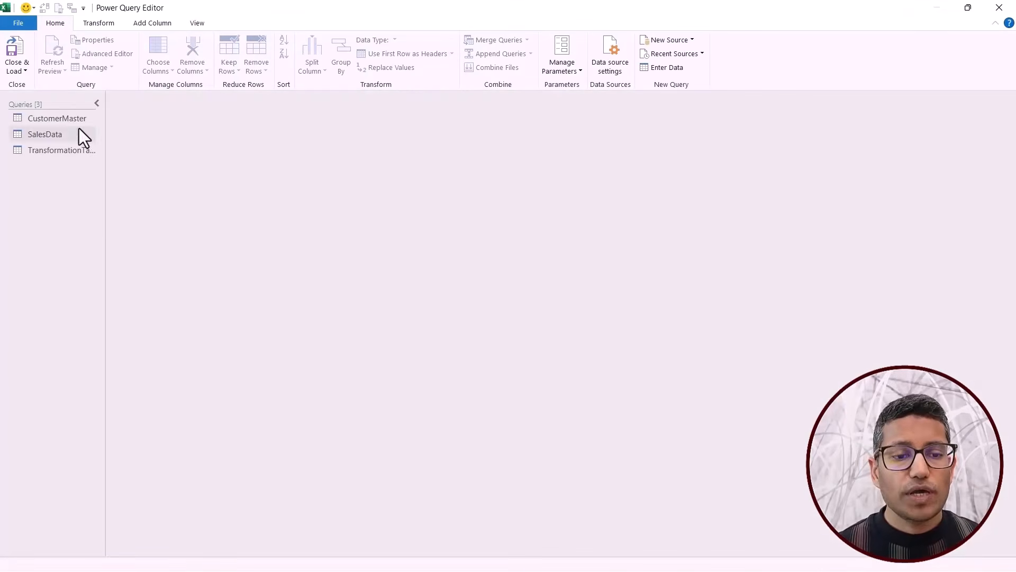
left_click(63, 120)
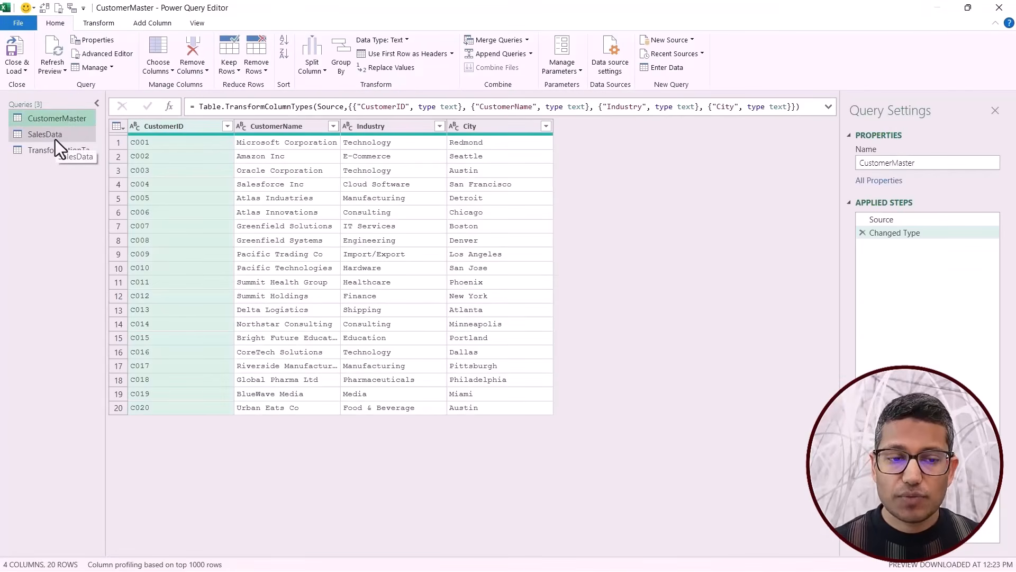
left_click(55, 139)
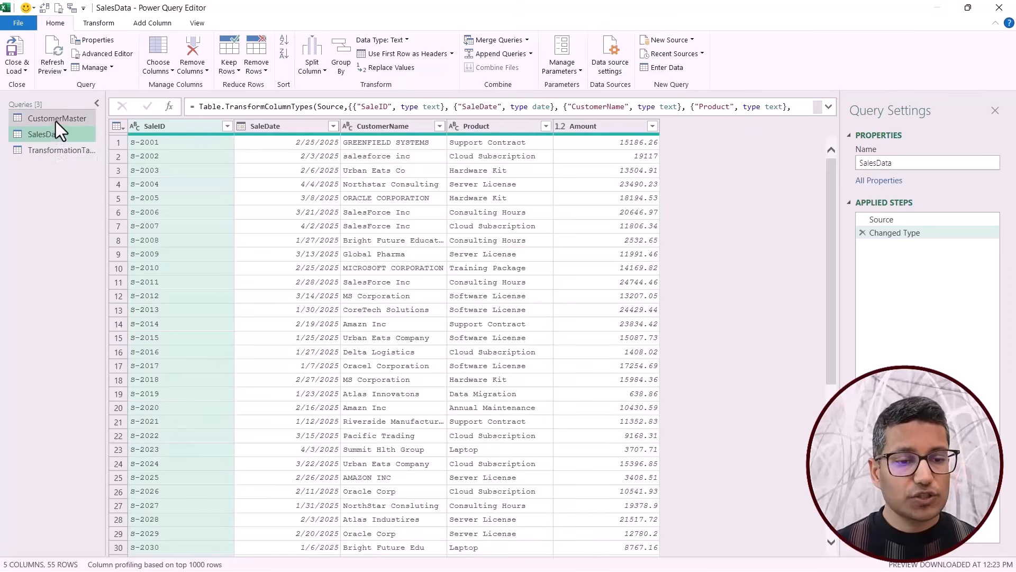
Start merging CustomerMaster with SalesData as a new query, matching the two tables on their CustomerName columns.
left_click(56, 121)
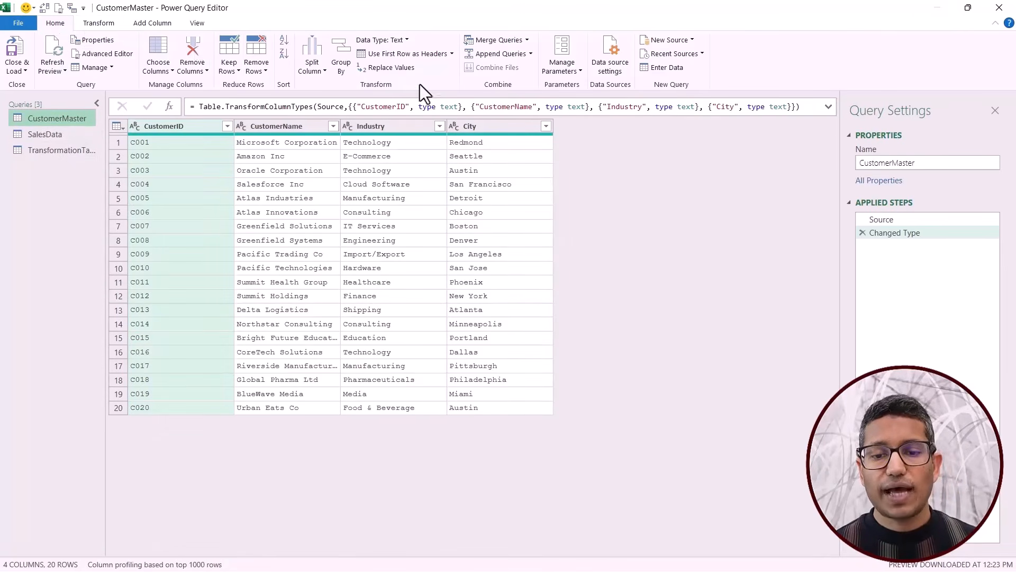
left_click(527, 41)
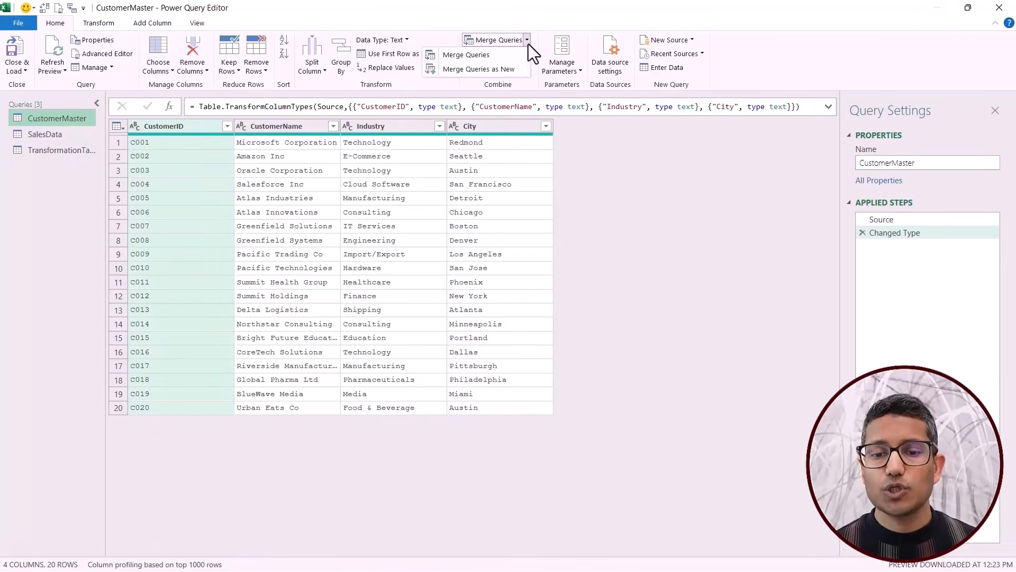
left_click(499, 73)
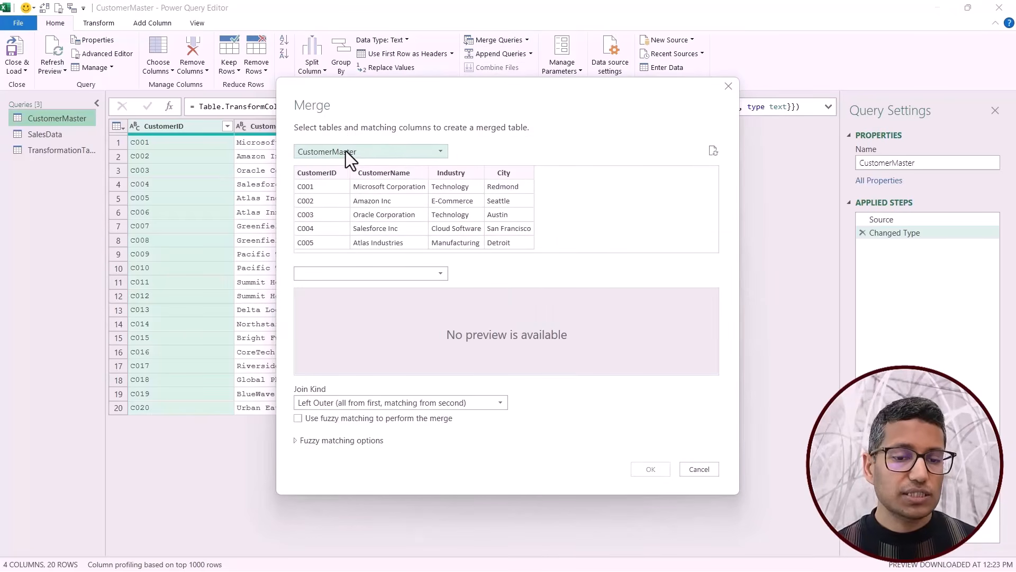
left_click(351, 275)
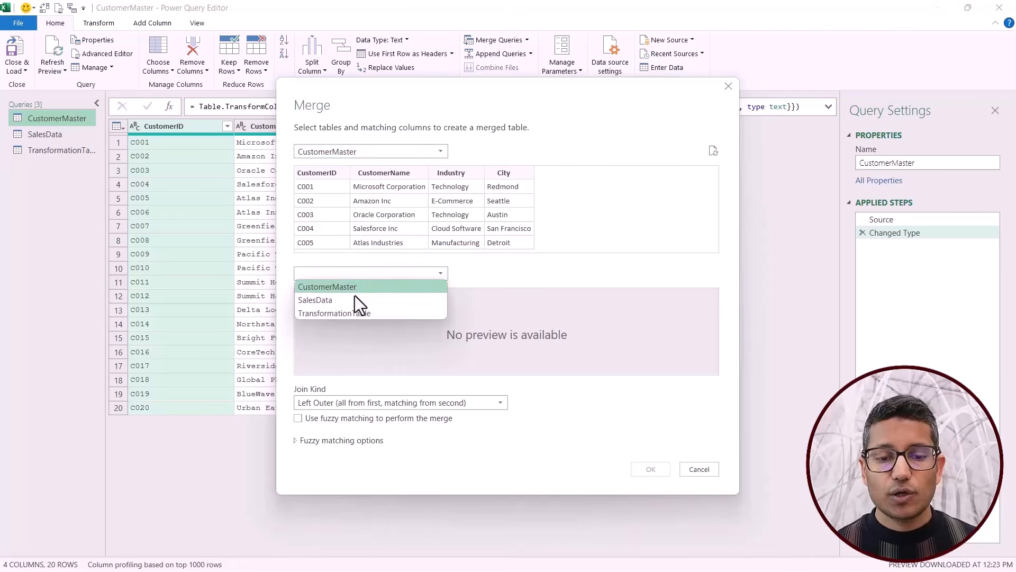
left_click(351, 304)
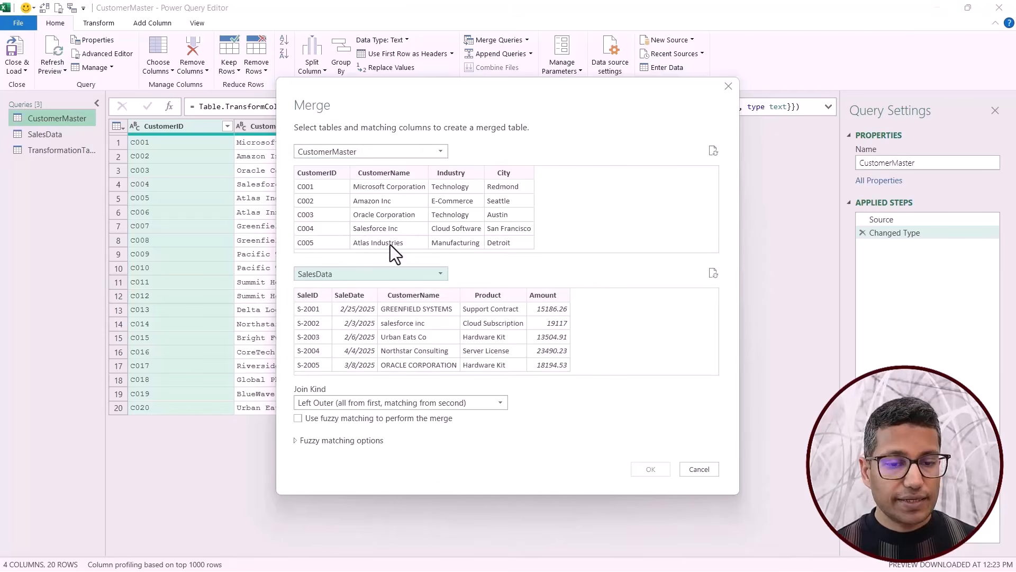
left_click(392, 174)
left_click(394, 295)
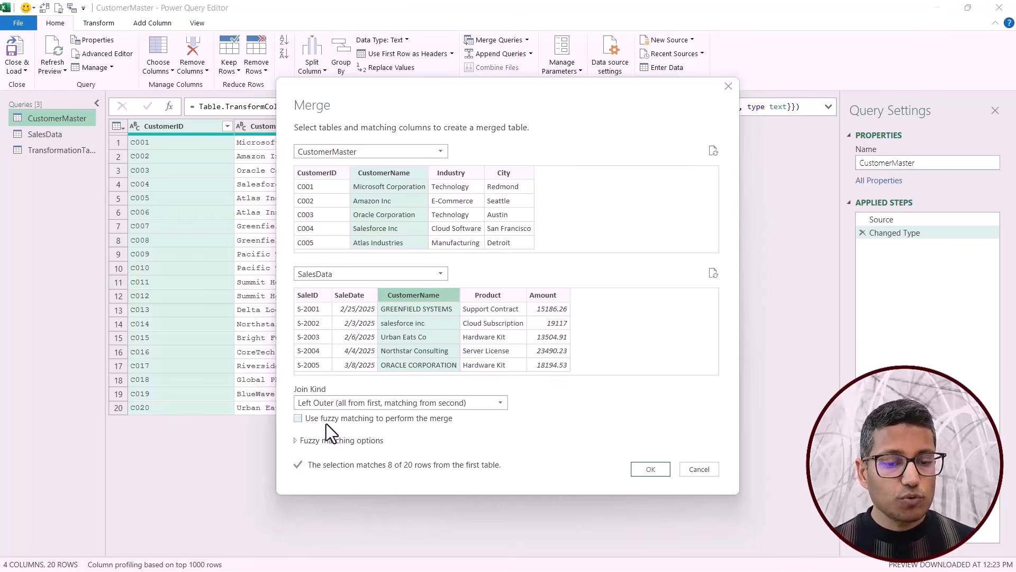
Enable fuzzy matching for the merge and set the similarity threshold to 0.2.
left_click(298, 419)
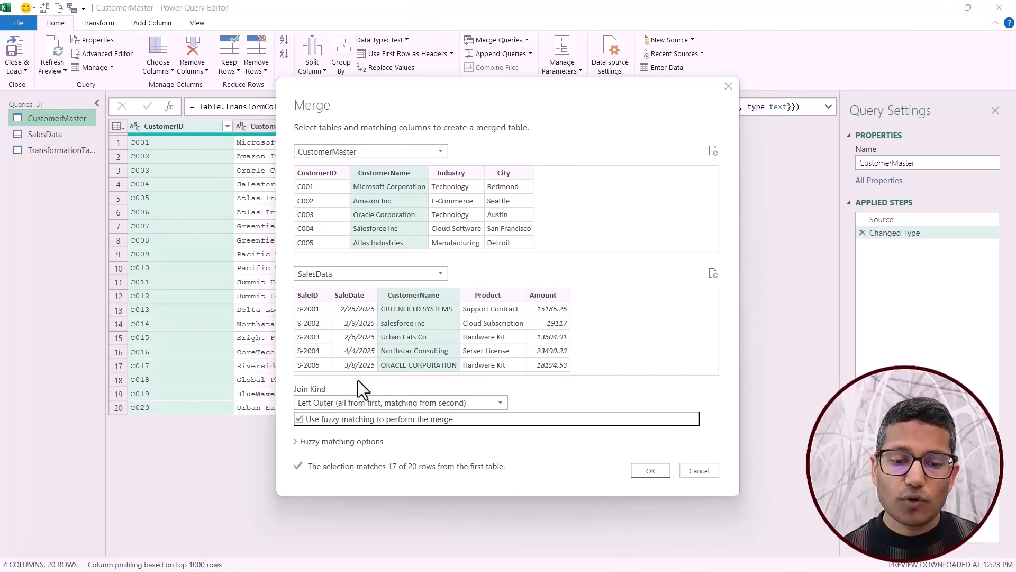
left_click(297, 442)
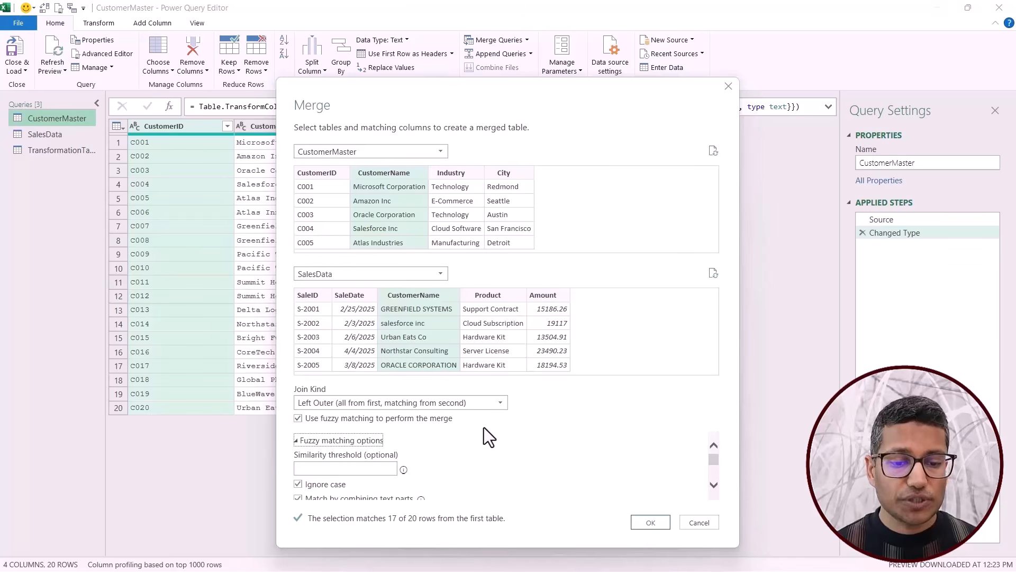
left_click_drag(500, 100, 486, 53)
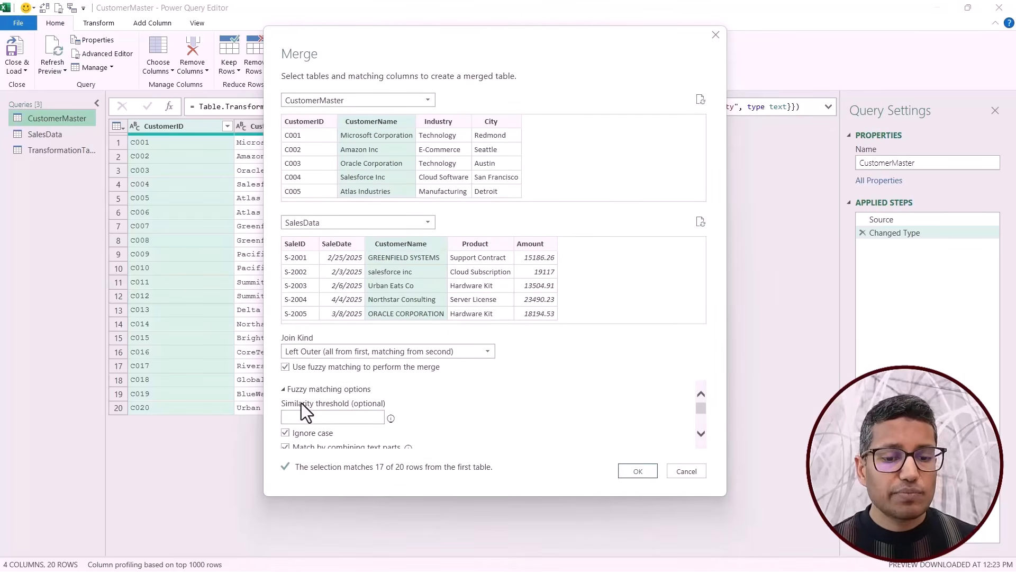
left_click(349, 416)
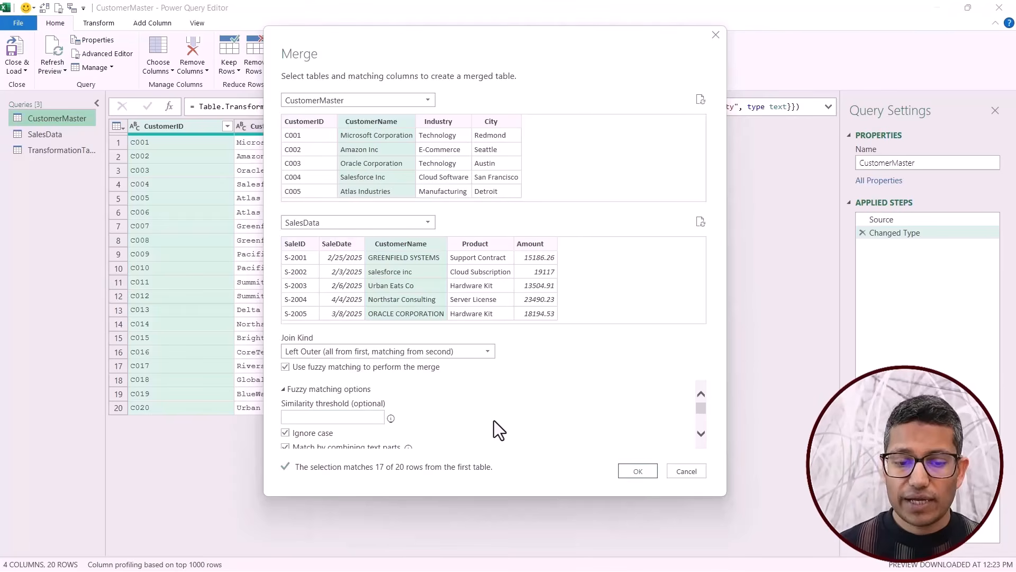
type(".2")
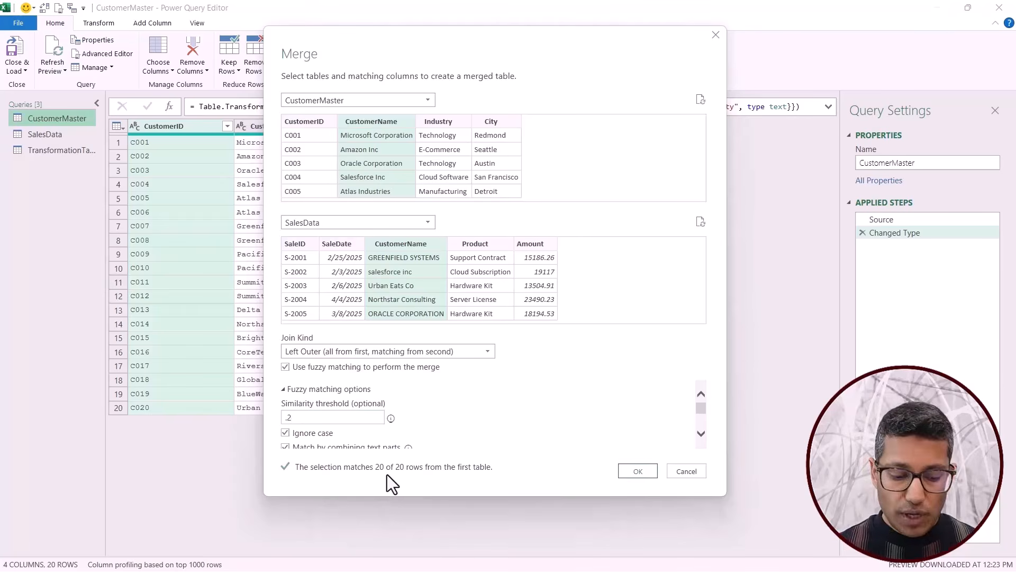
Change the similarity threshold to 0.8, review the remaining fuzzy matching options, and create the merged query.
key("BackSpace")
type("8")
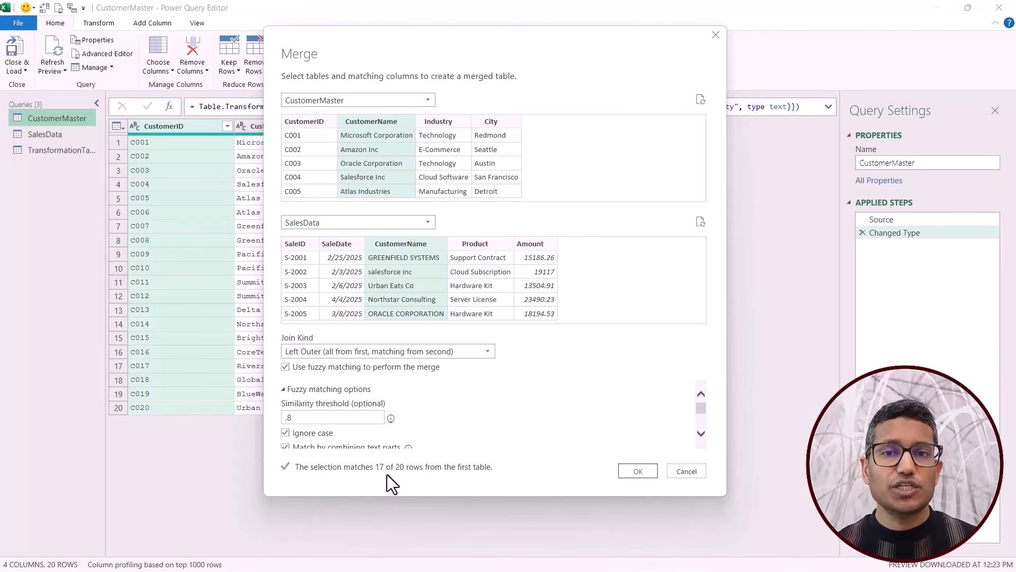
scroll(482, 389, "down", 1)
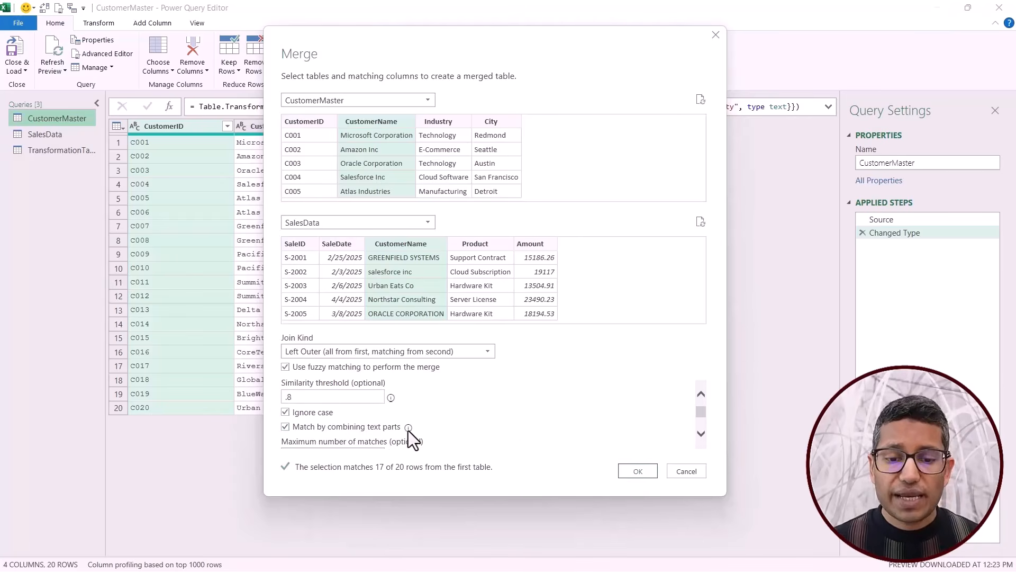
mouse_move(409, 430)
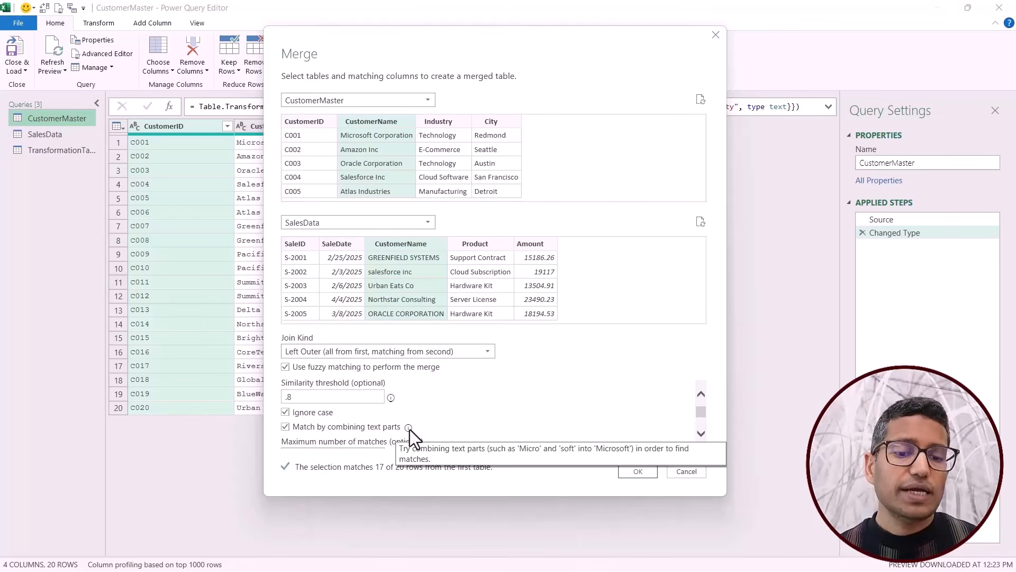
scroll(438, 424, "down", 3)
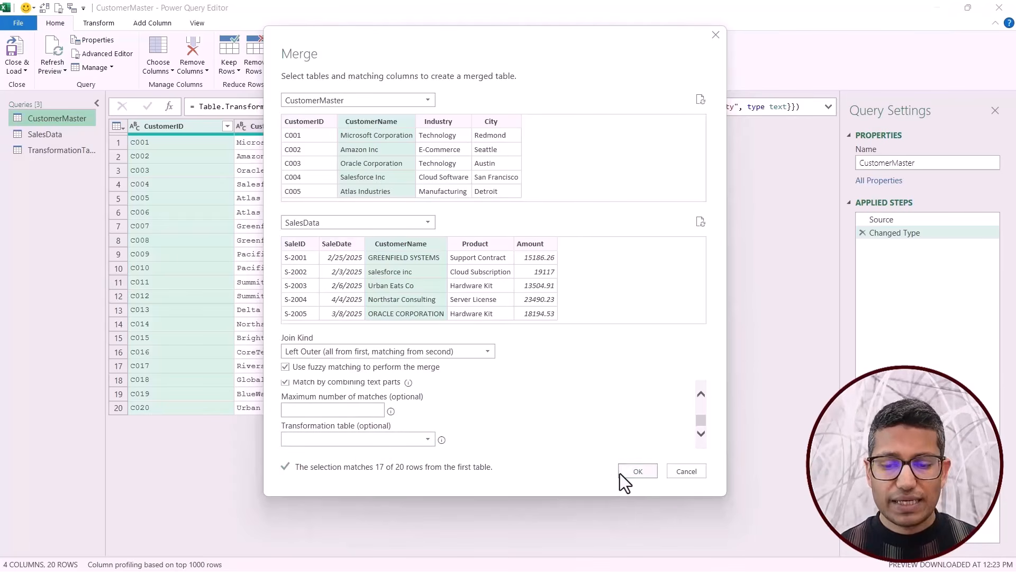
left_click(636, 471)
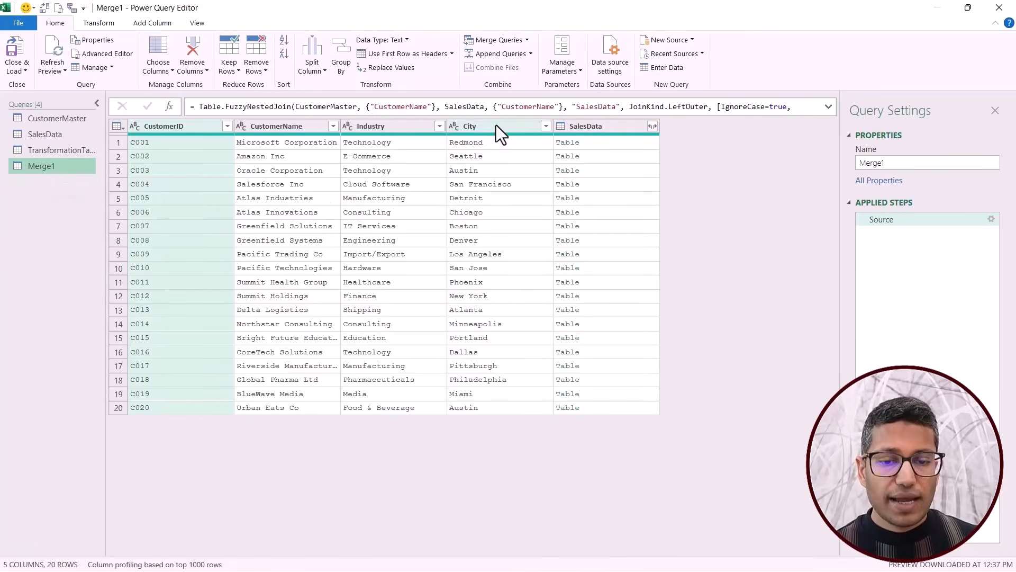
Preview the nested SalesData tables matched to the first ten customers, row by row.
left_click(617, 144)
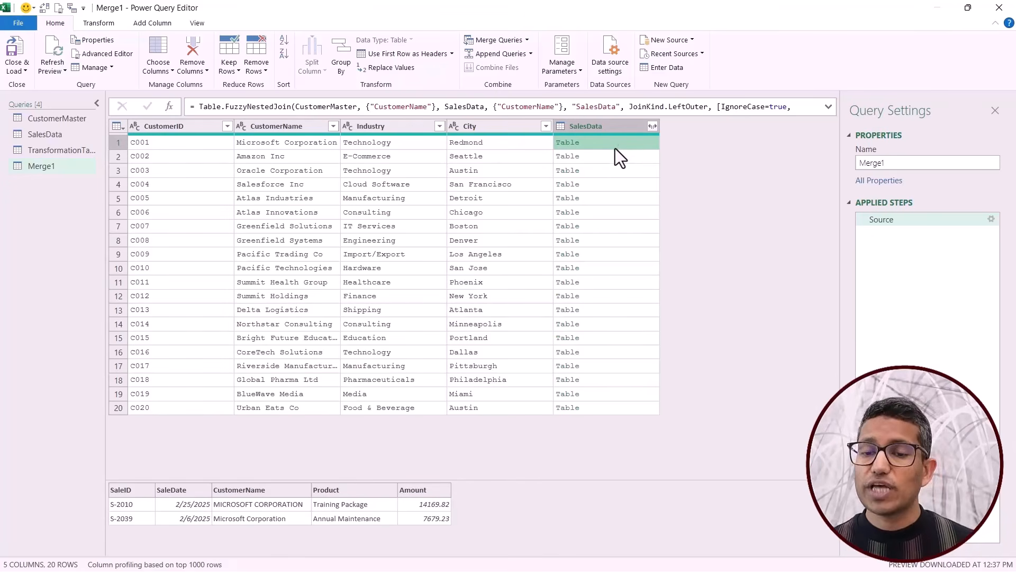
left_click(614, 158)
left_click(613, 170)
left_click(613, 186)
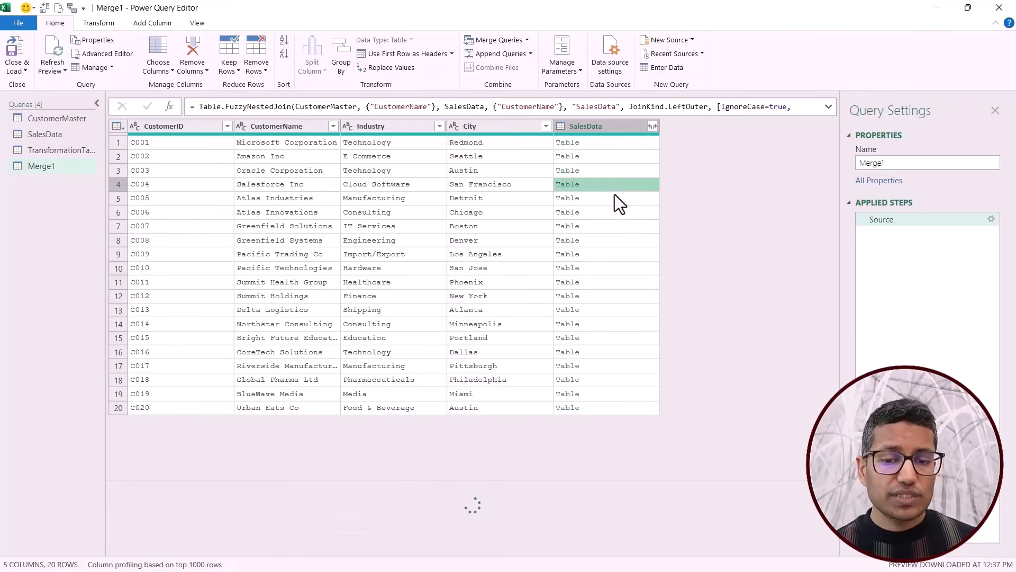
left_click(612, 198)
left_click(612, 214)
left_click(610, 228)
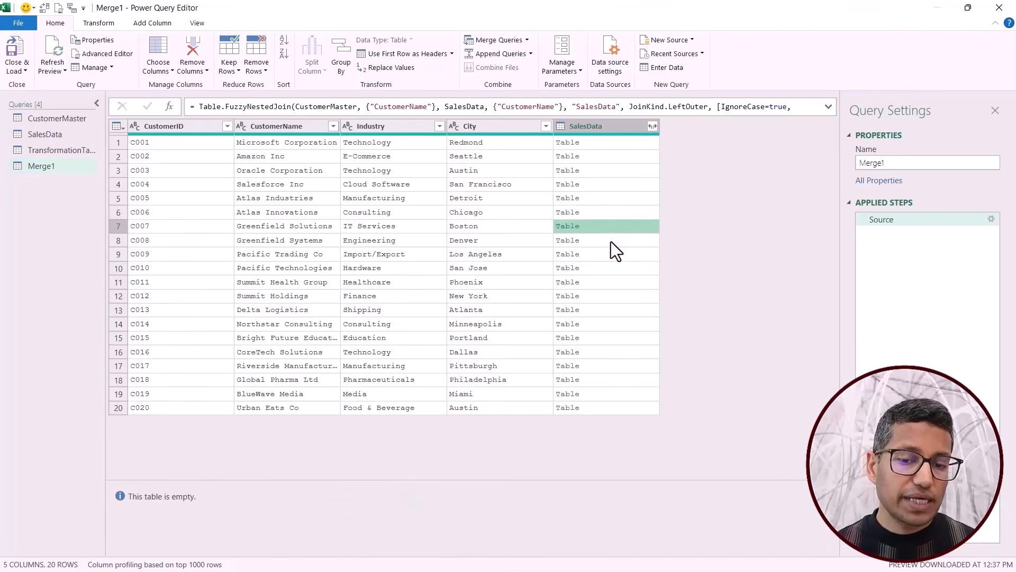
left_click(611, 241)
left_click(609, 255)
left_click(608, 268)
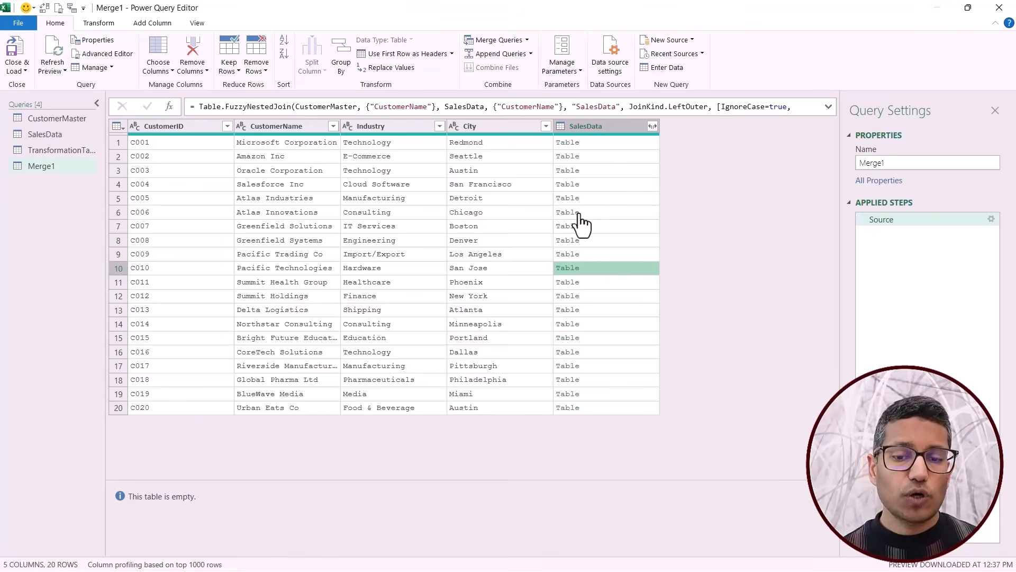
Add a custom column that counts each customer's matched sales rows with the formula Table.RowCount([SalesData]).
left_click(149, 24)
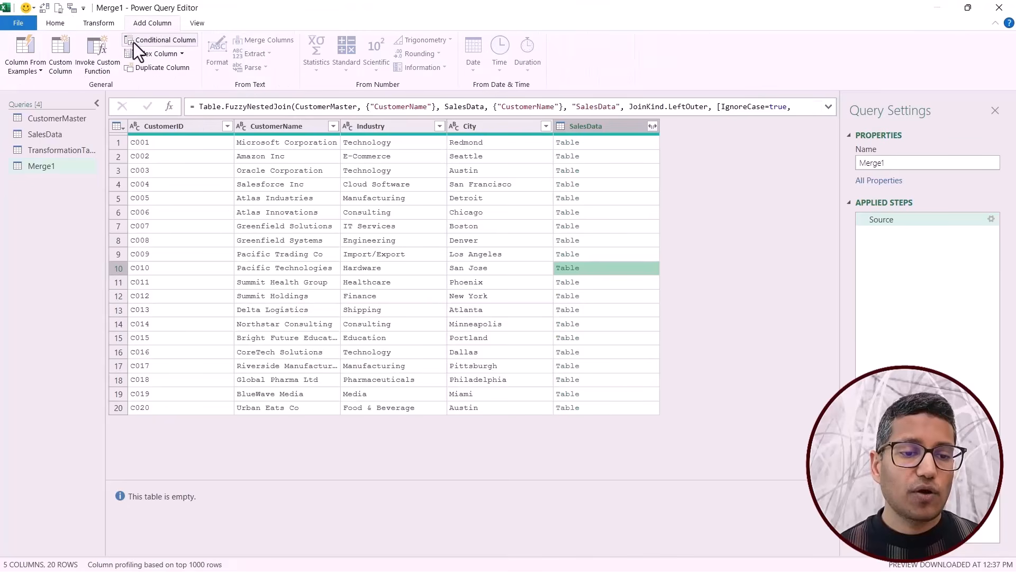
left_click(62, 55)
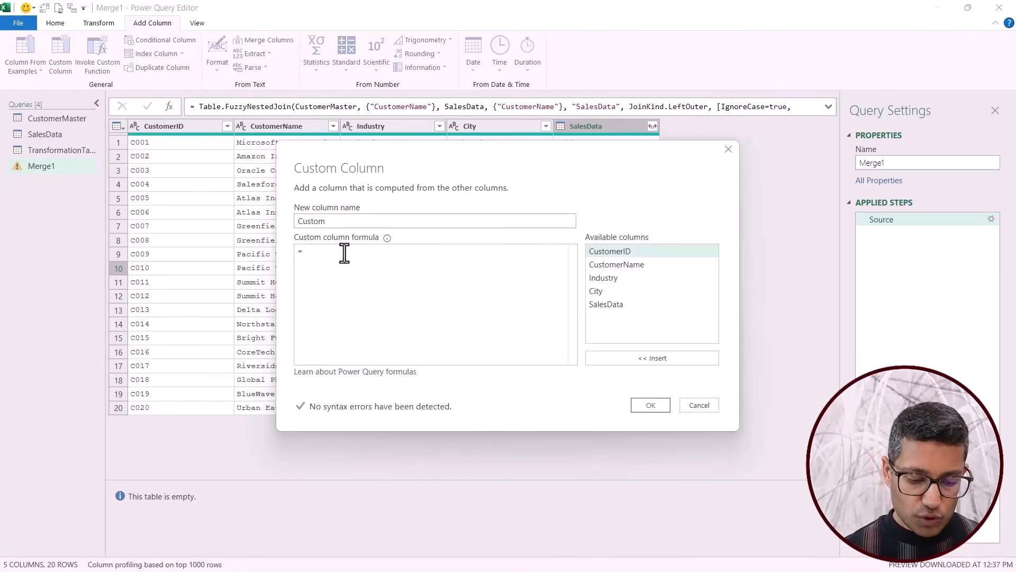
type("table")
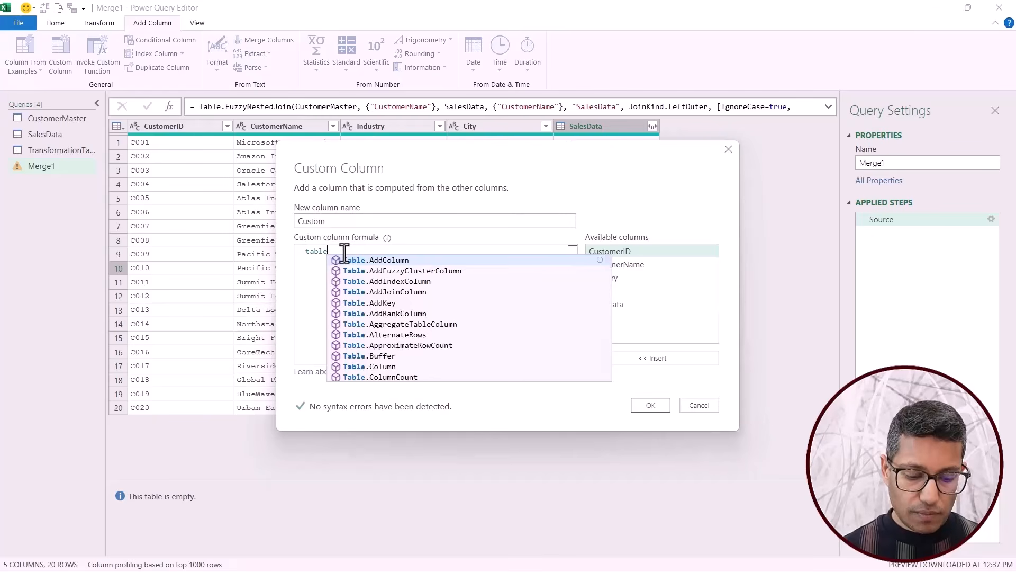
type(".row")
left_click(376, 262)
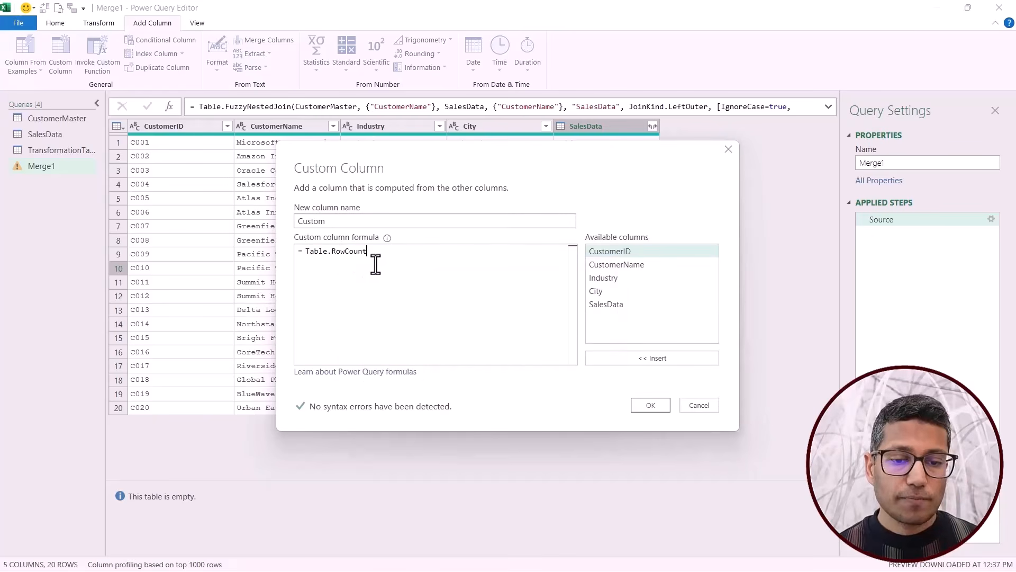
type("(")
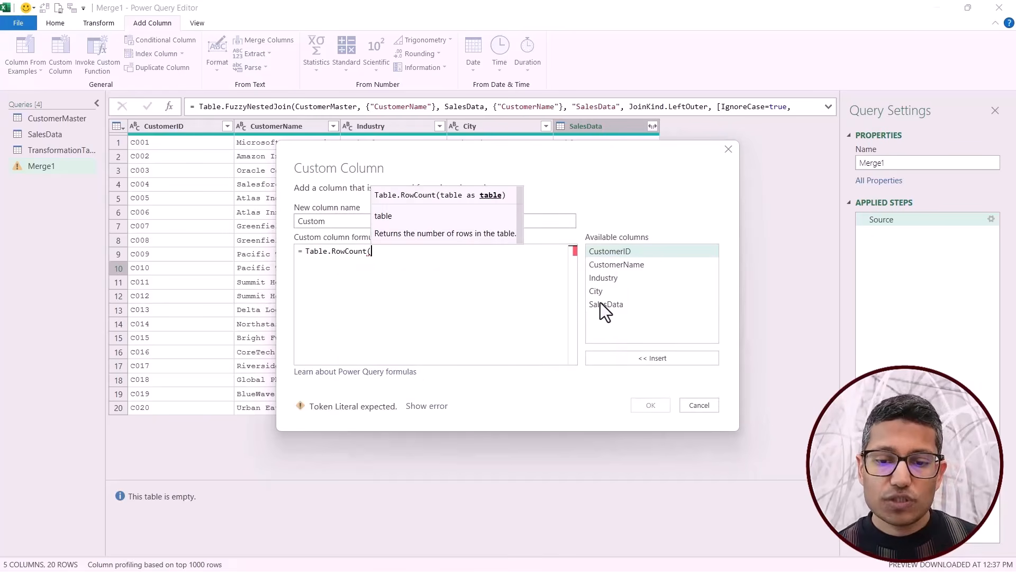
double_click(603, 304)
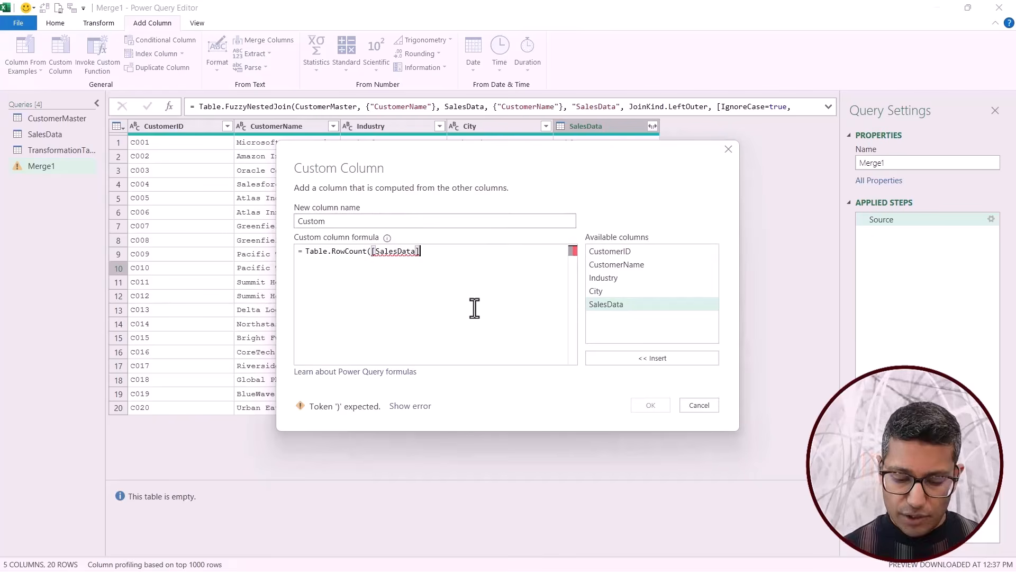
type(")")
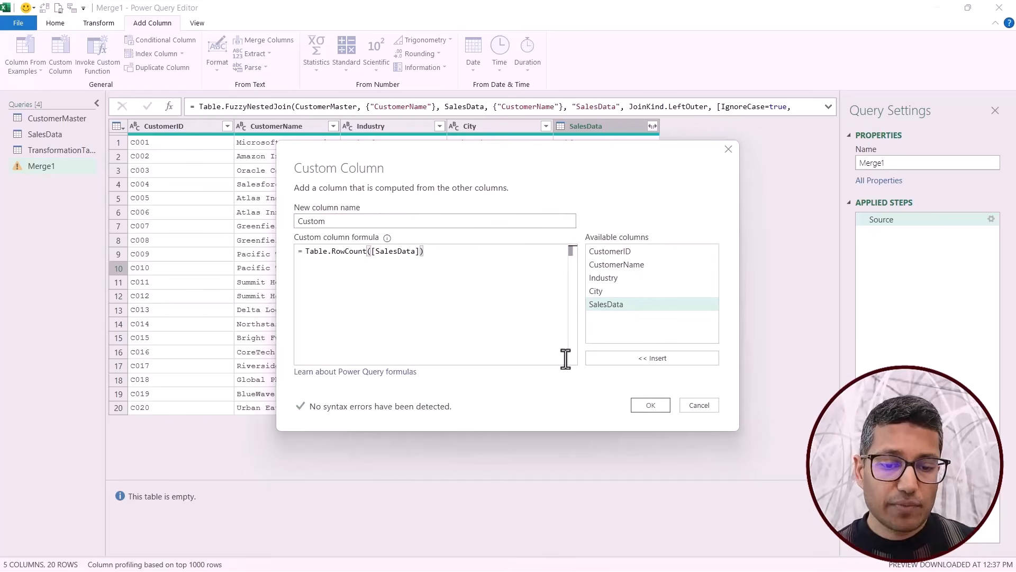
left_click(649, 405)
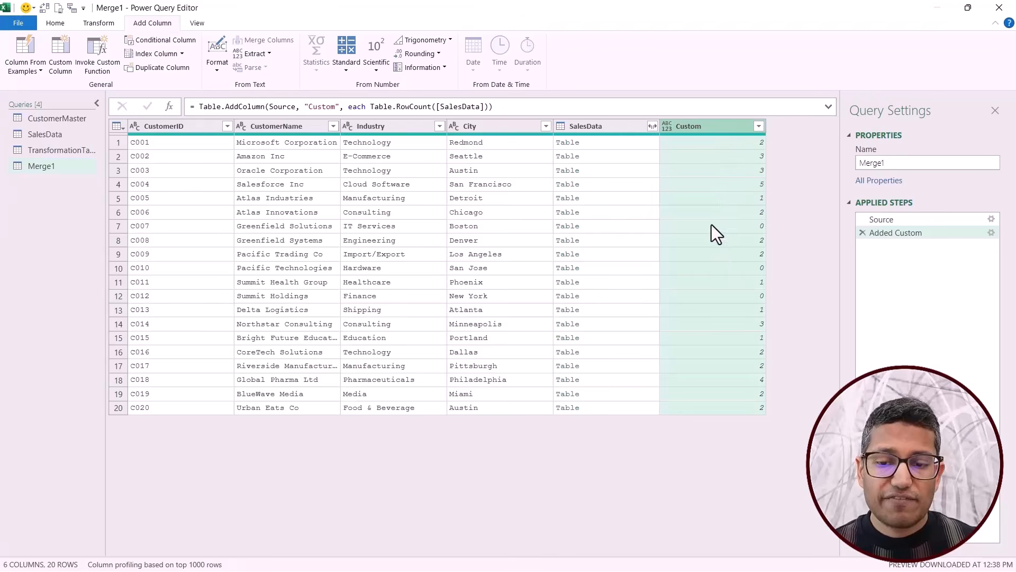
Filter the Custom column to keep only the customers with a row count of 0.
left_click(677, 226)
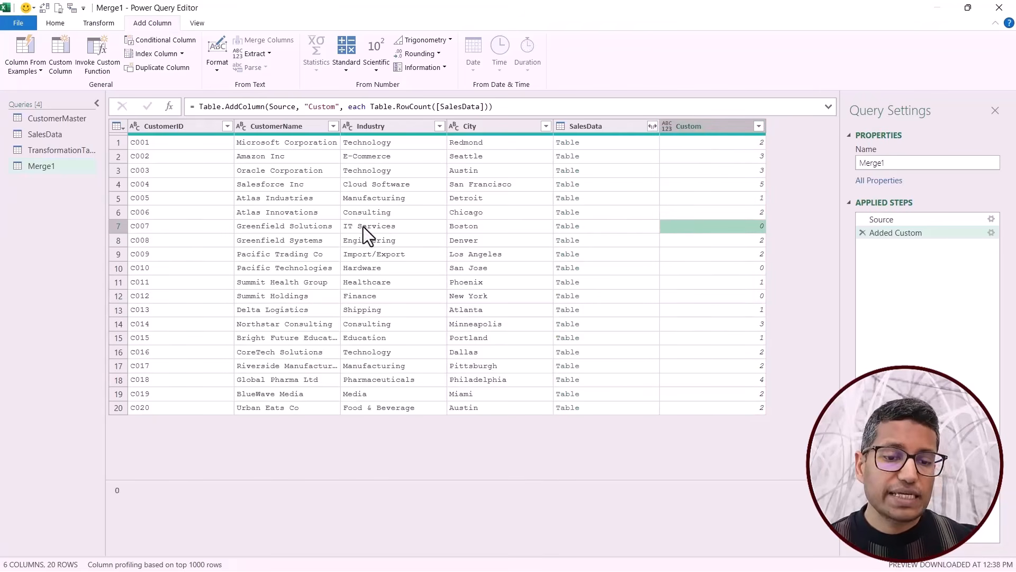
left_click(758, 126)
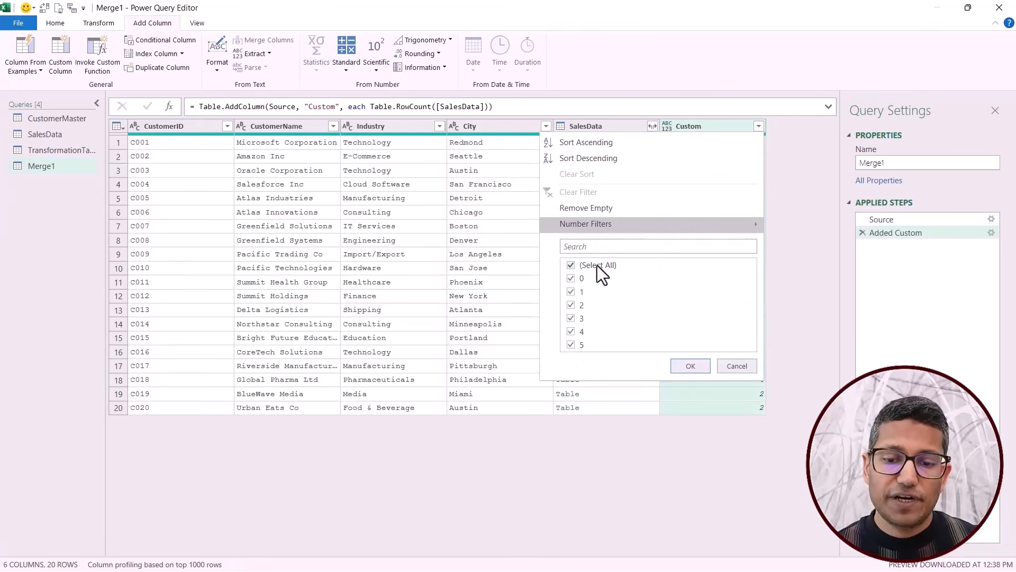
left_click(572, 278)
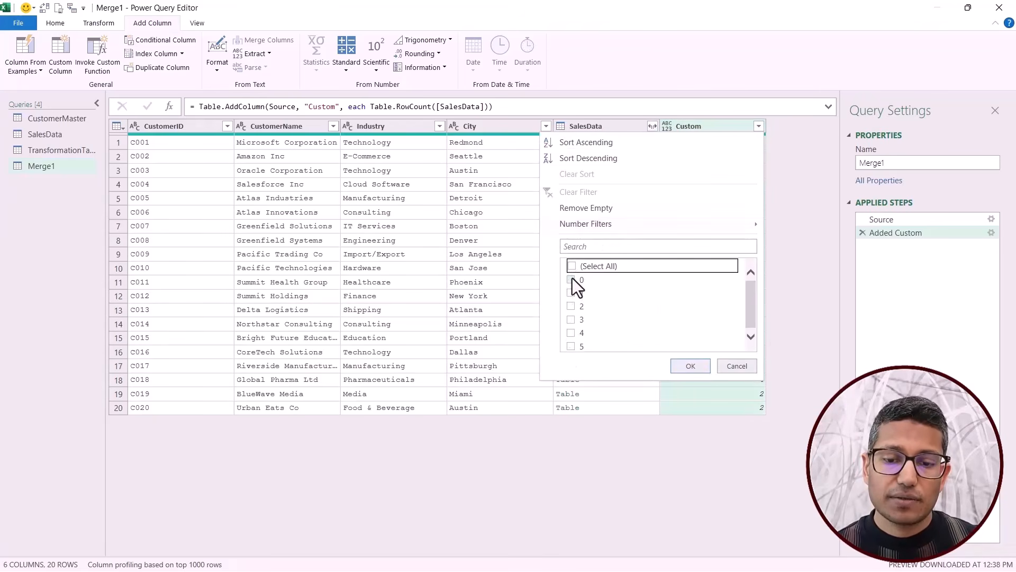
left_click(689, 366)
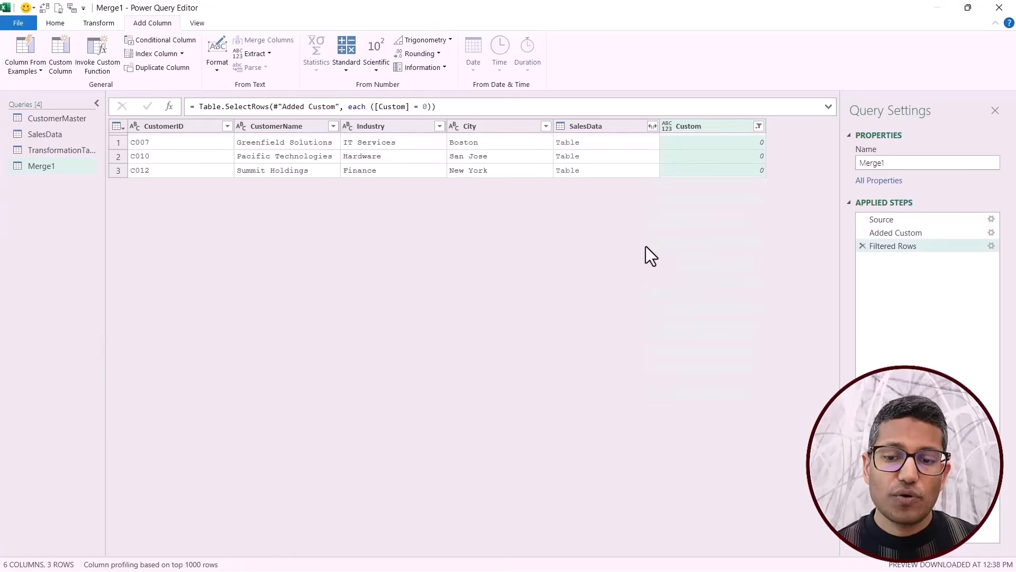
Inspect the customer names left in the filtered Merge1 query and compare Greenfield Solutions with the first customer name in SalesData.
left_click(250, 142)
left_click(254, 157)
left_click(253, 170)
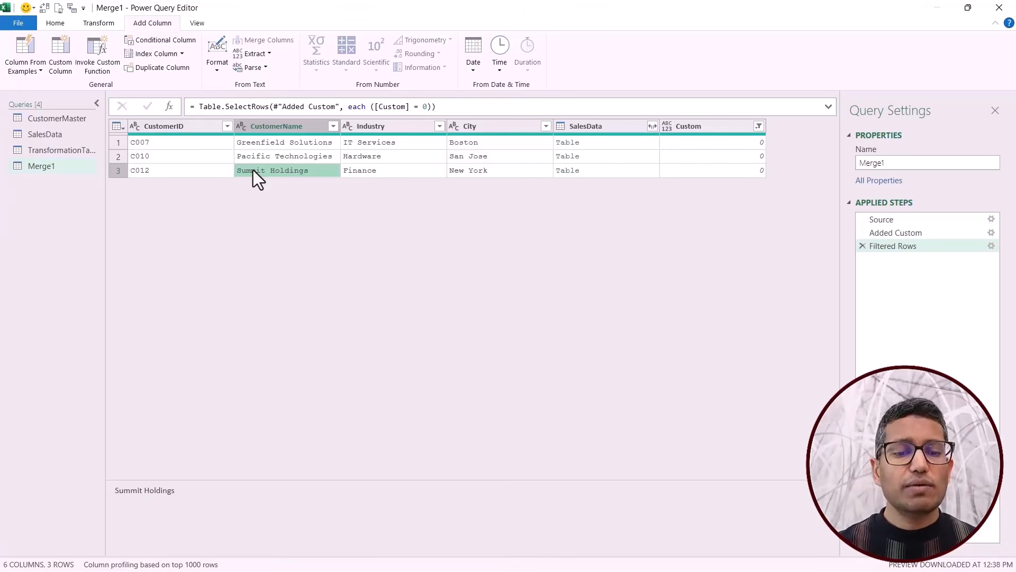
left_click(268, 142)
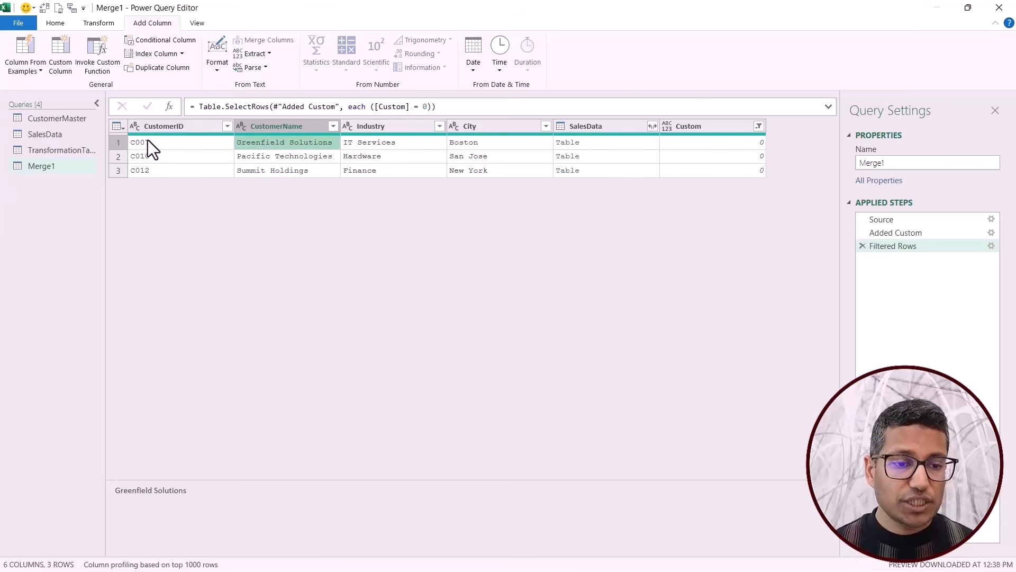
left_click(73, 138)
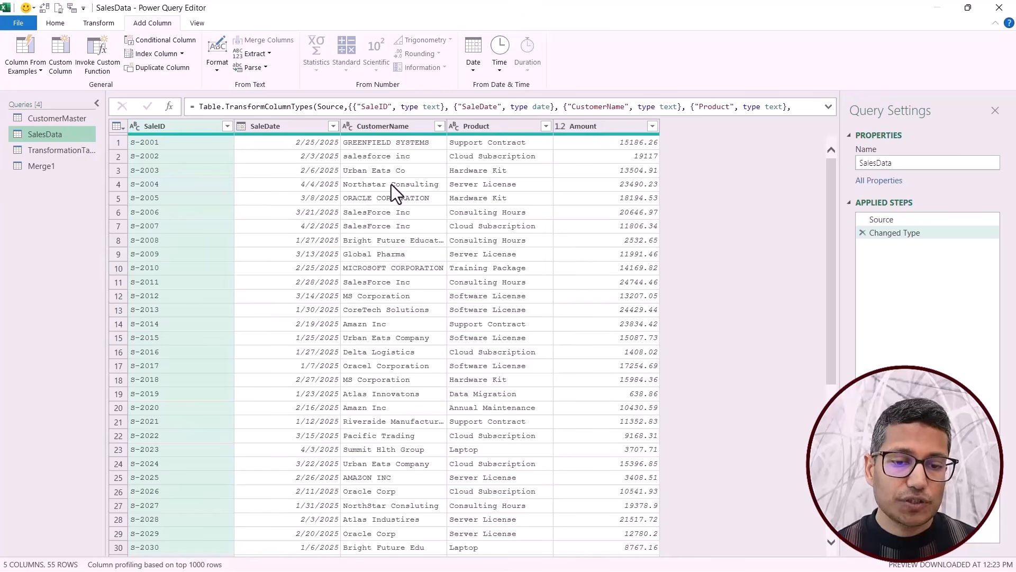
left_click(388, 144)
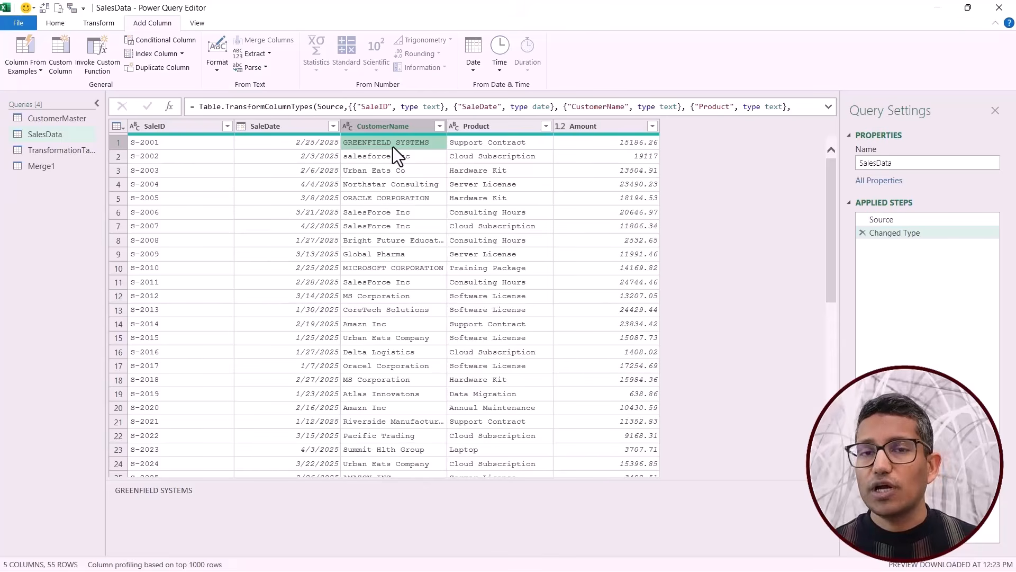
Review the From and To columns of the TransformationTable query, including the last row mapping GreenField Solutions to GreenField Systems.
left_click(61, 150)
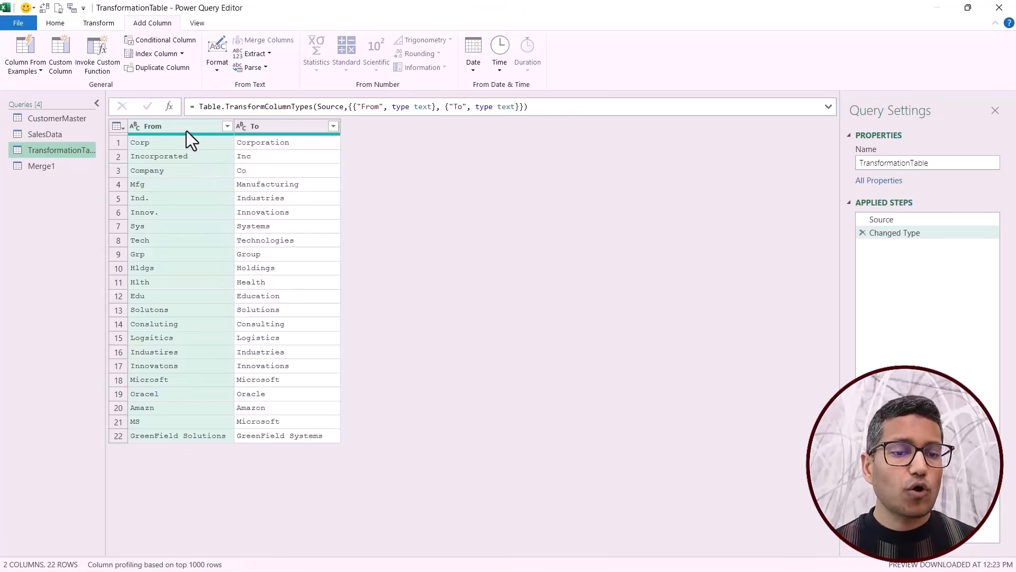
left_click(271, 129)
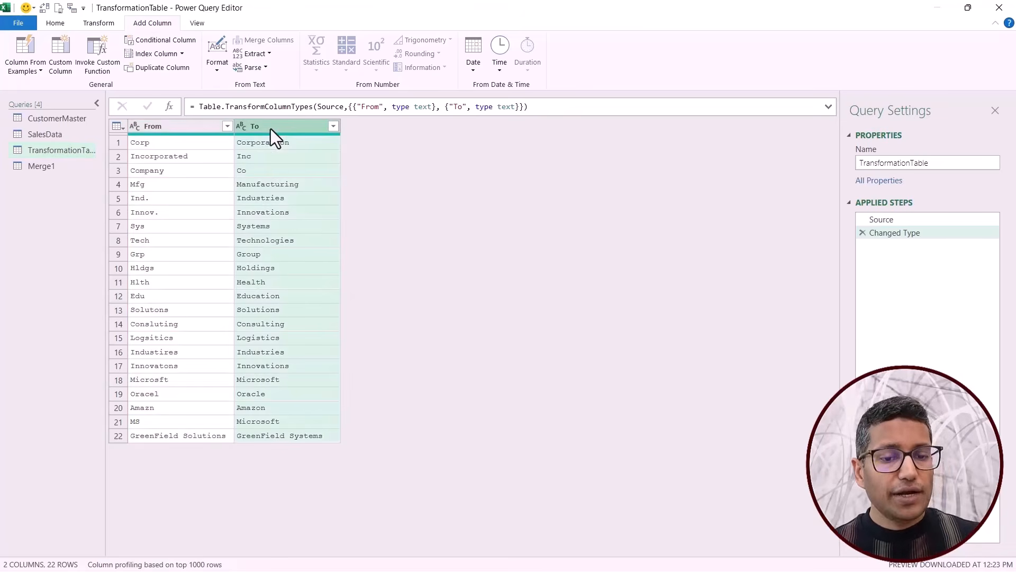
left_click(186, 148)
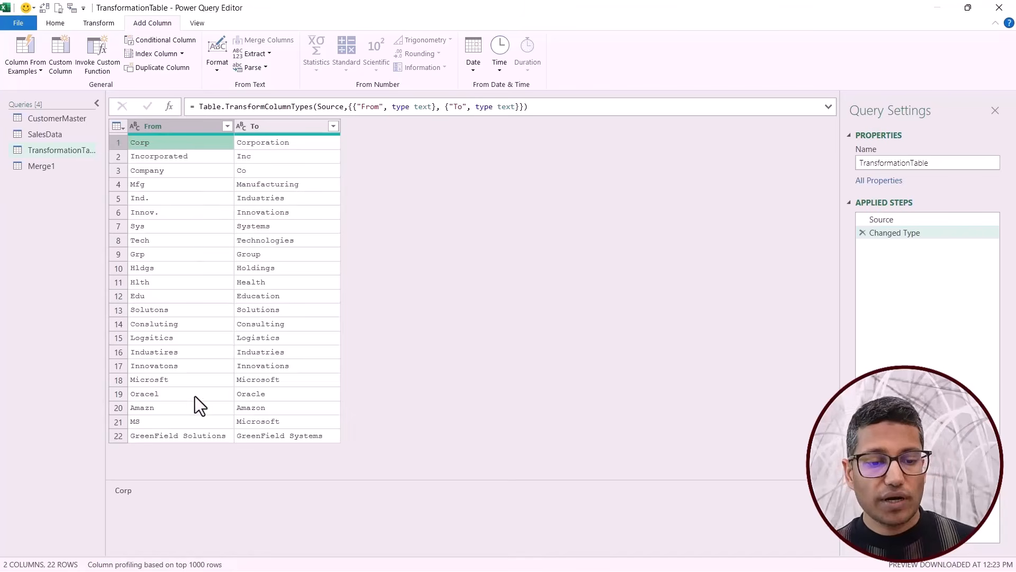
left_click(178, 437)
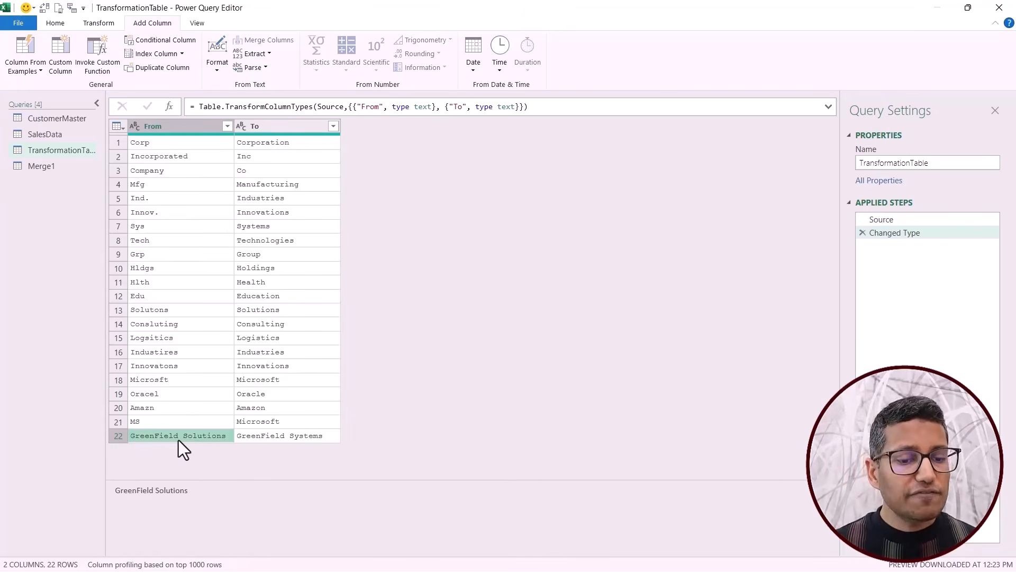
left_click(262, 438)
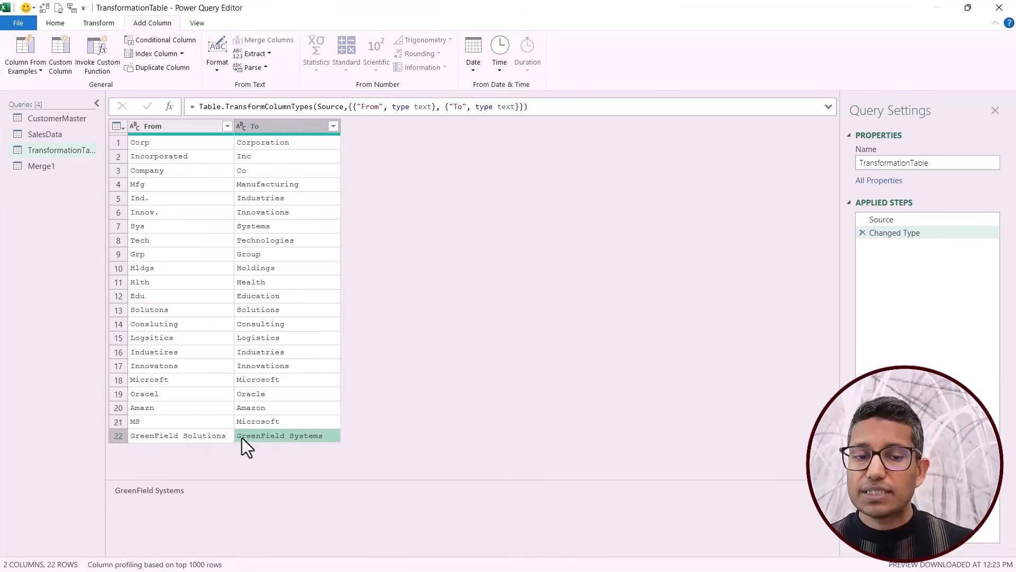
left_click(205, 441)
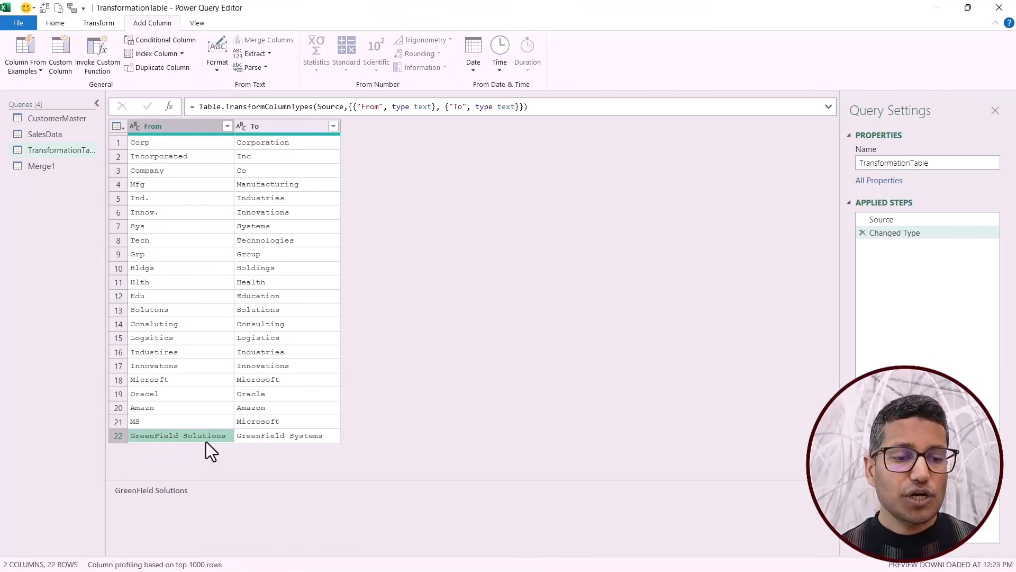
Edit the Source step of Merge1 so the fuzzy merge uses TransformationTable as its transformation table.
left_click(51, 167)
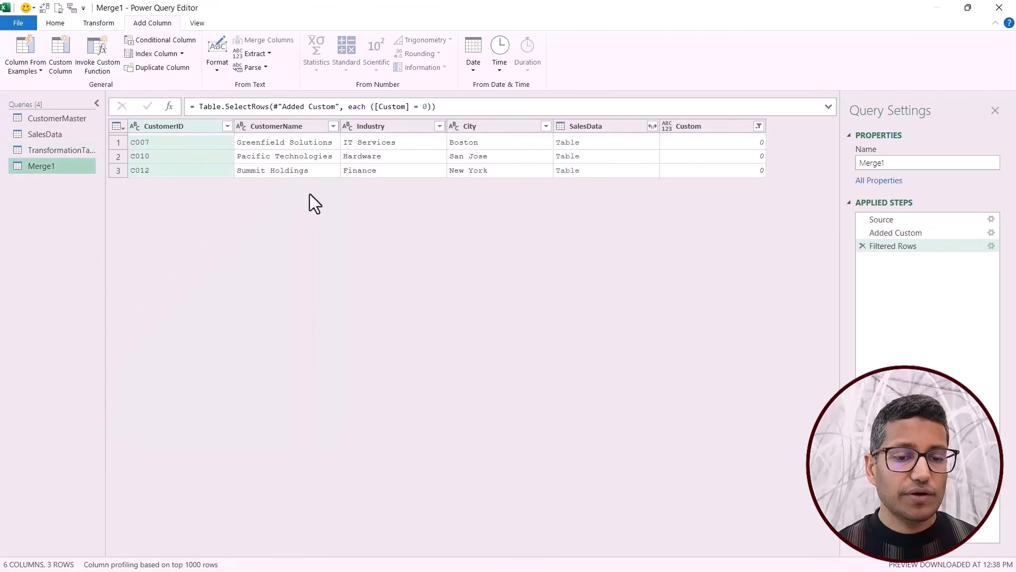
left_click(966, 221)
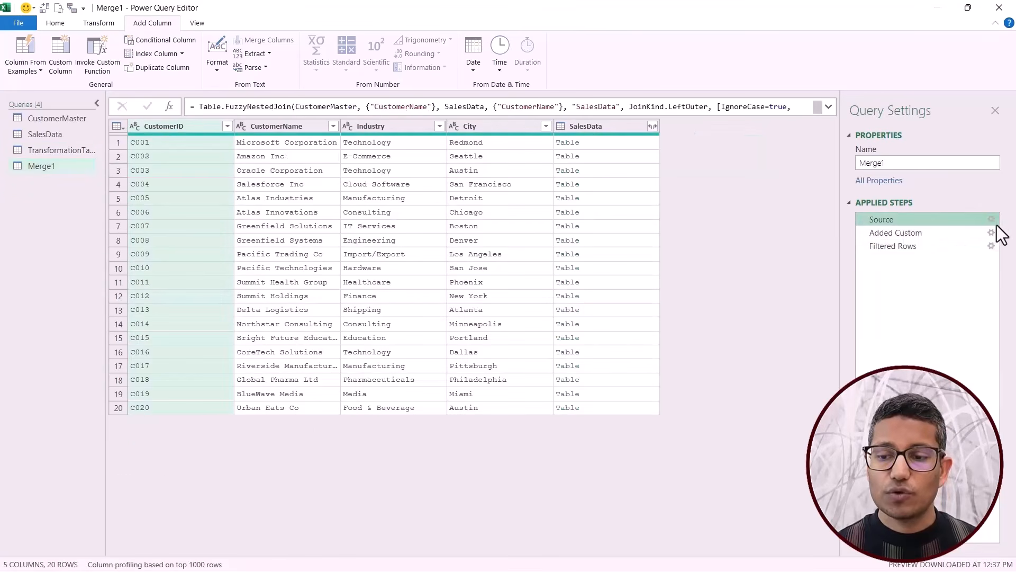
left_click(991, 220)
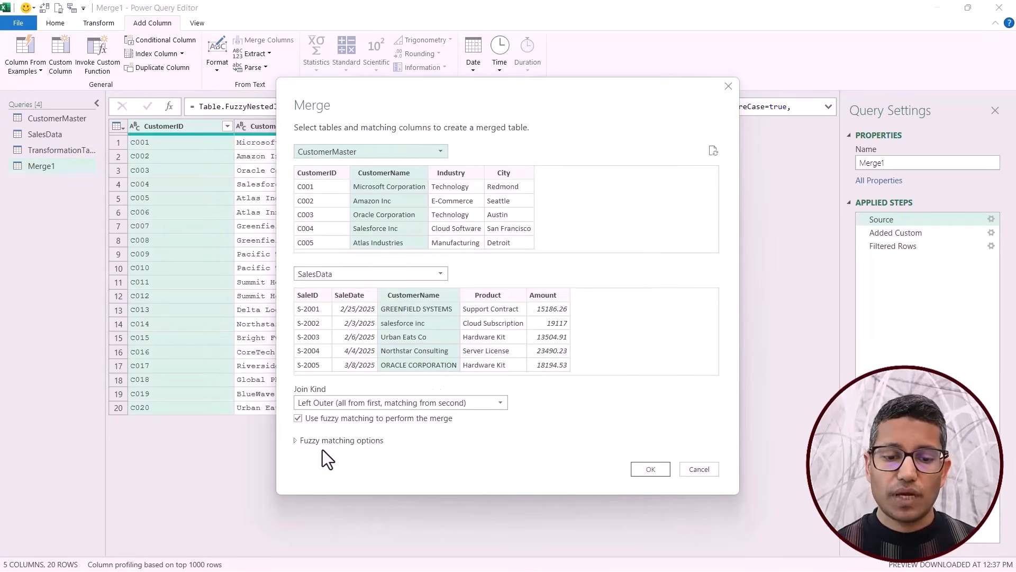
left_click(296, 441)
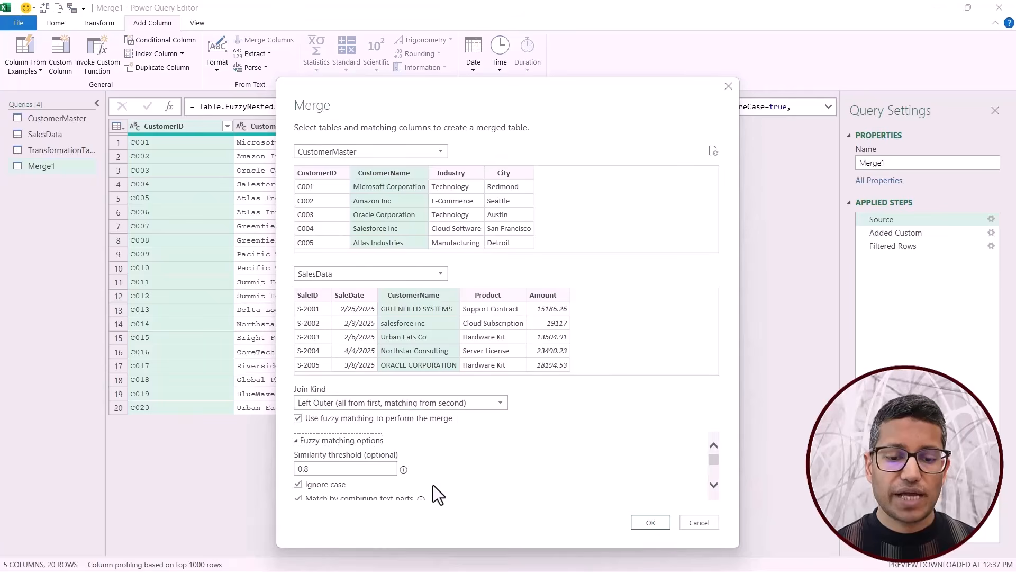
scroll(455, 436, "down", 1)
scroll(455, 436, "down", 1)
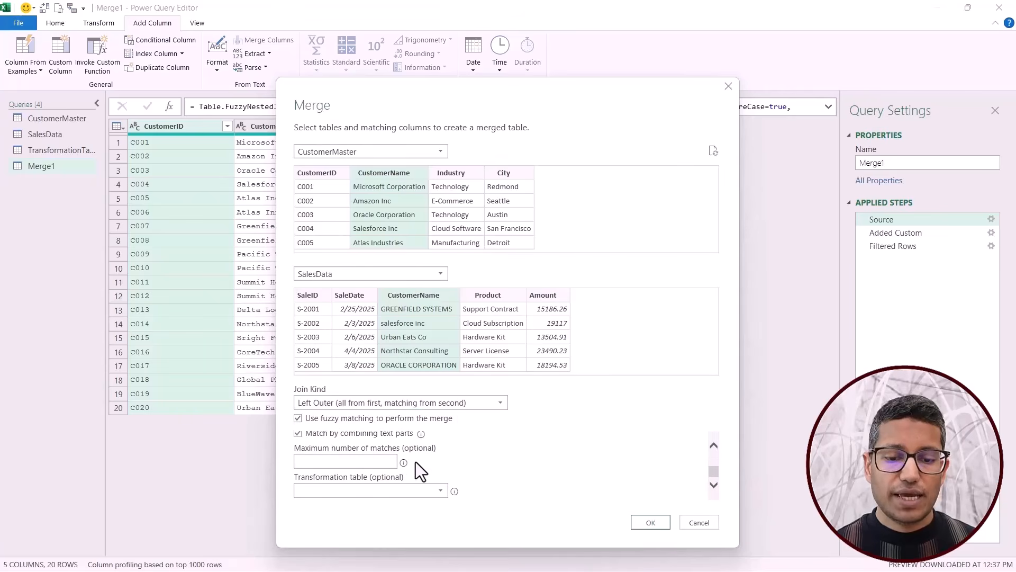
left_click(441, 490)
left_click(395, 542)
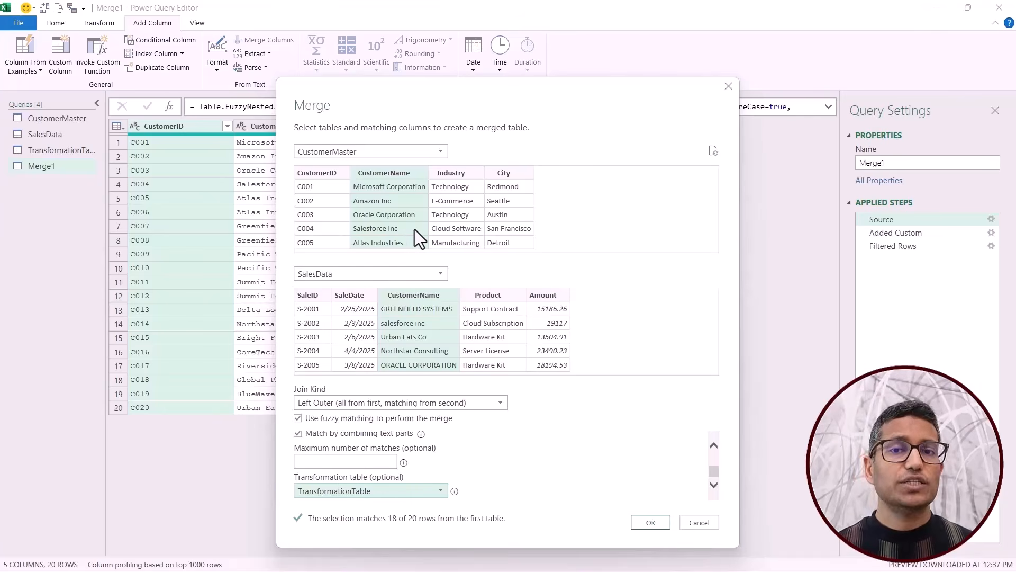
left_click(646, 522)
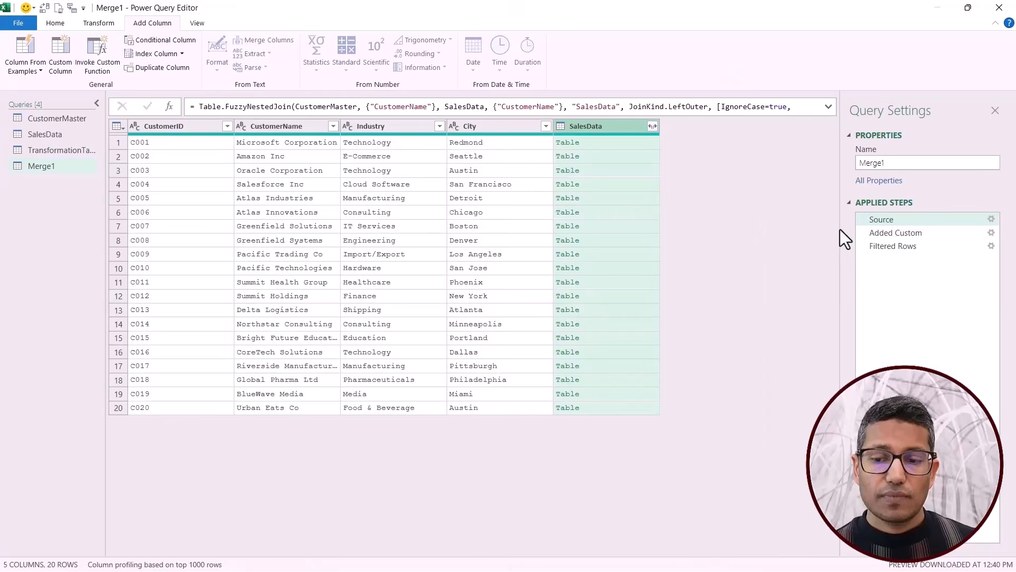
Check the row counts and the remaining unmatched customers in Merge1's Added Custom and Filtered Rows steps, and return to the TransformationTable query.
left_click(881, 234)
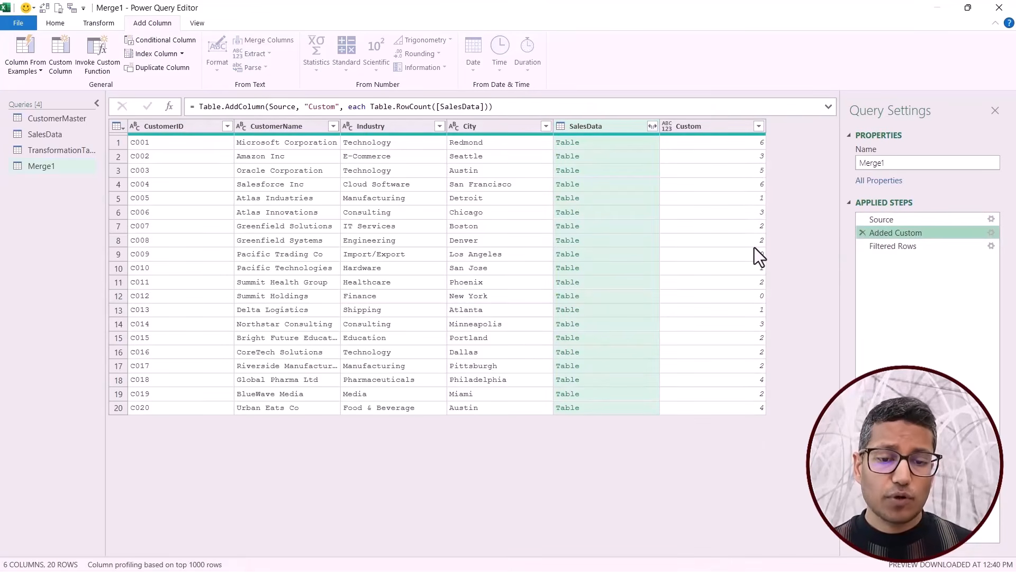
left_click(889, 247)
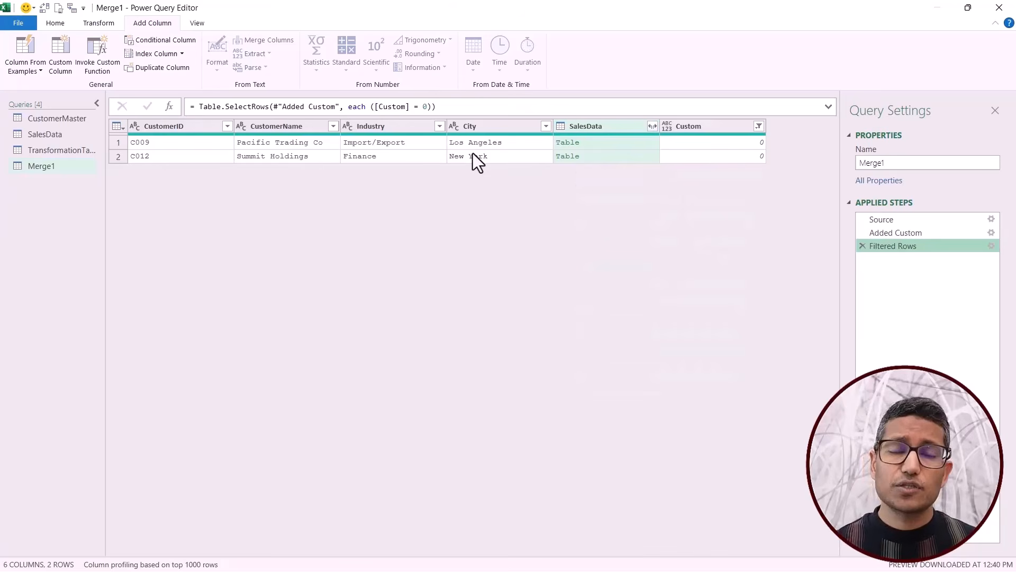
left_click(282, 143)
left_click(283, 156)
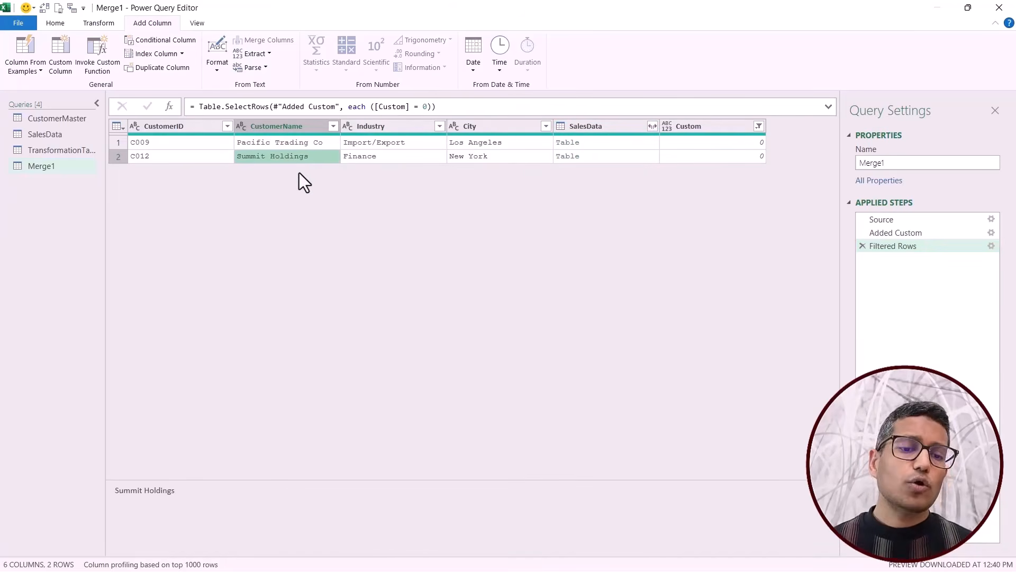
left_click(78, 151)
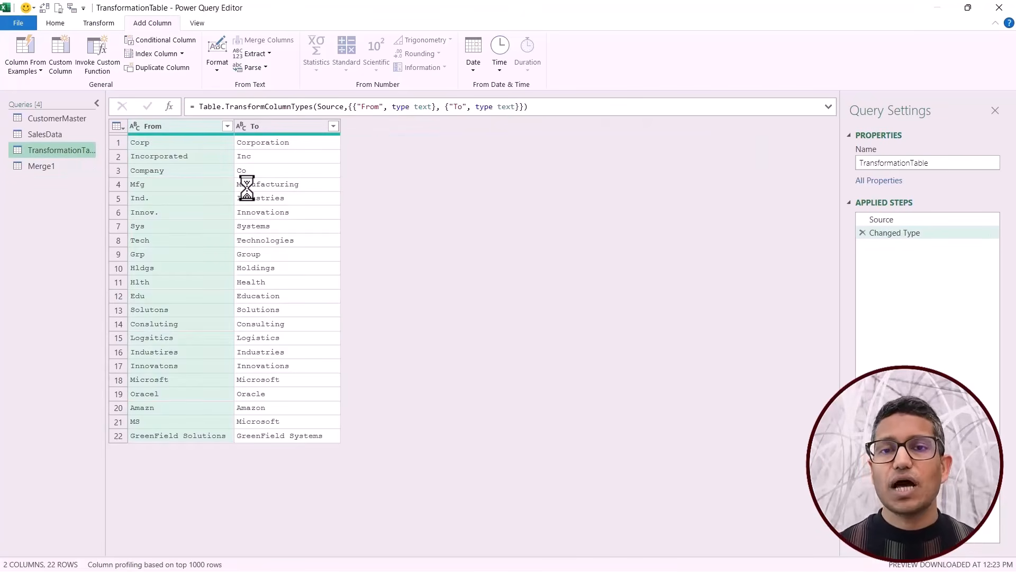